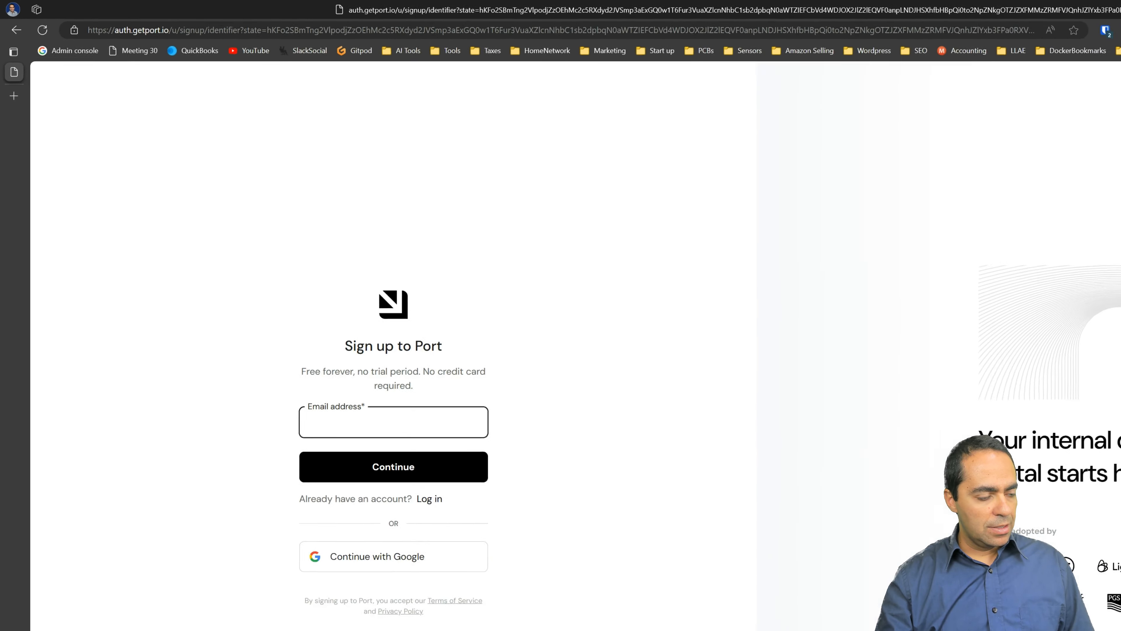
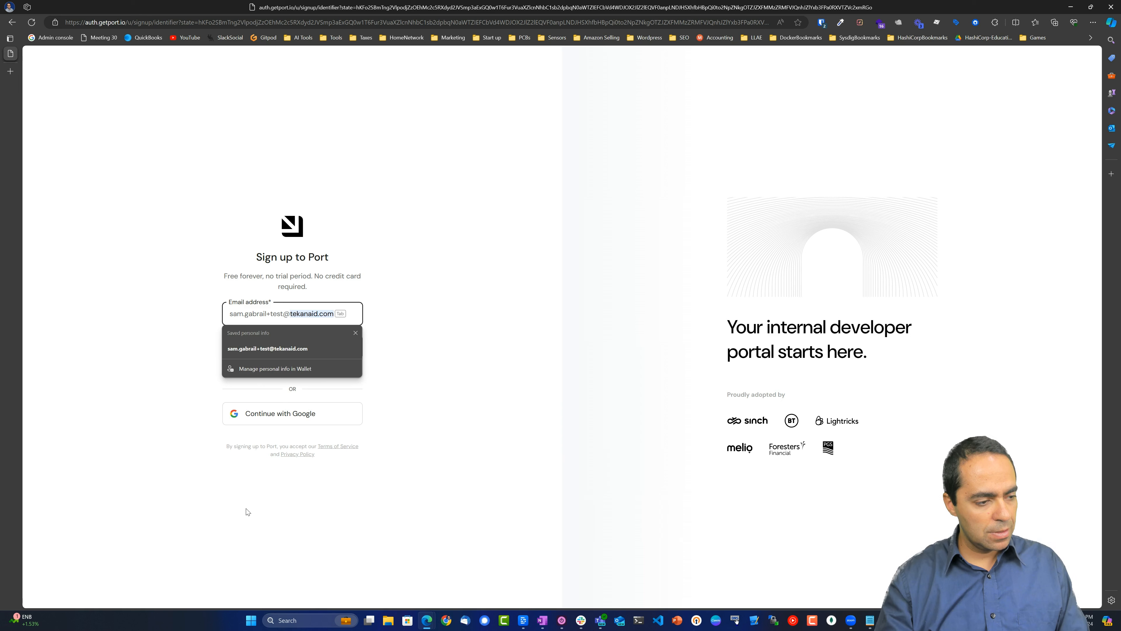
Sign up for Port with the email address and a pasted password, then confirm the email is verified.
key("Tab")
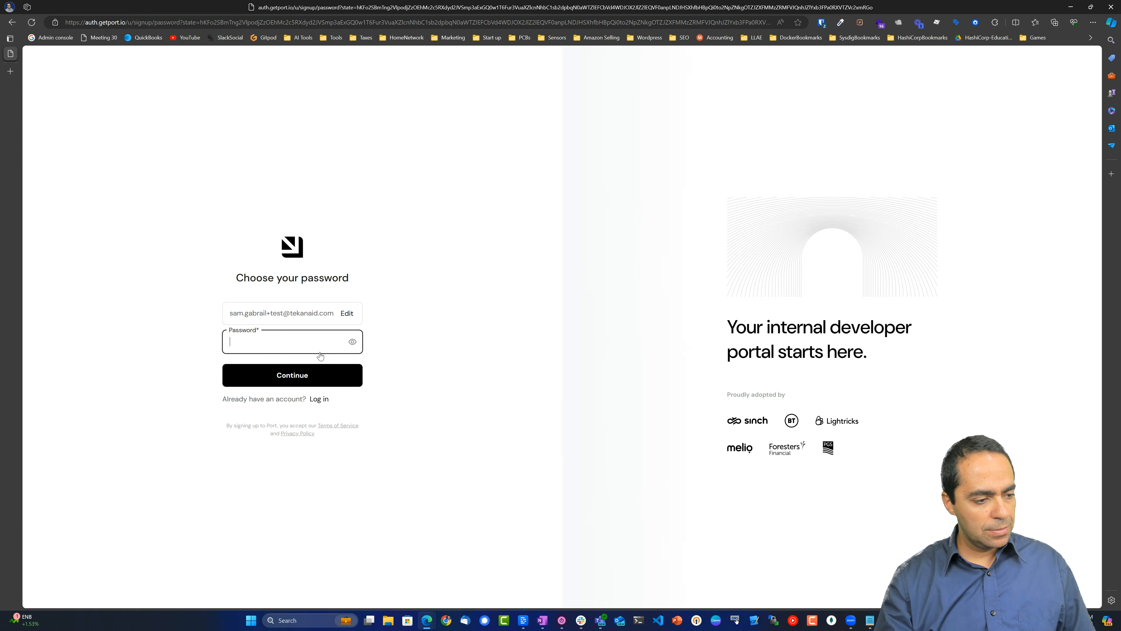
key("ctrl+v")
left_click(294, 433)
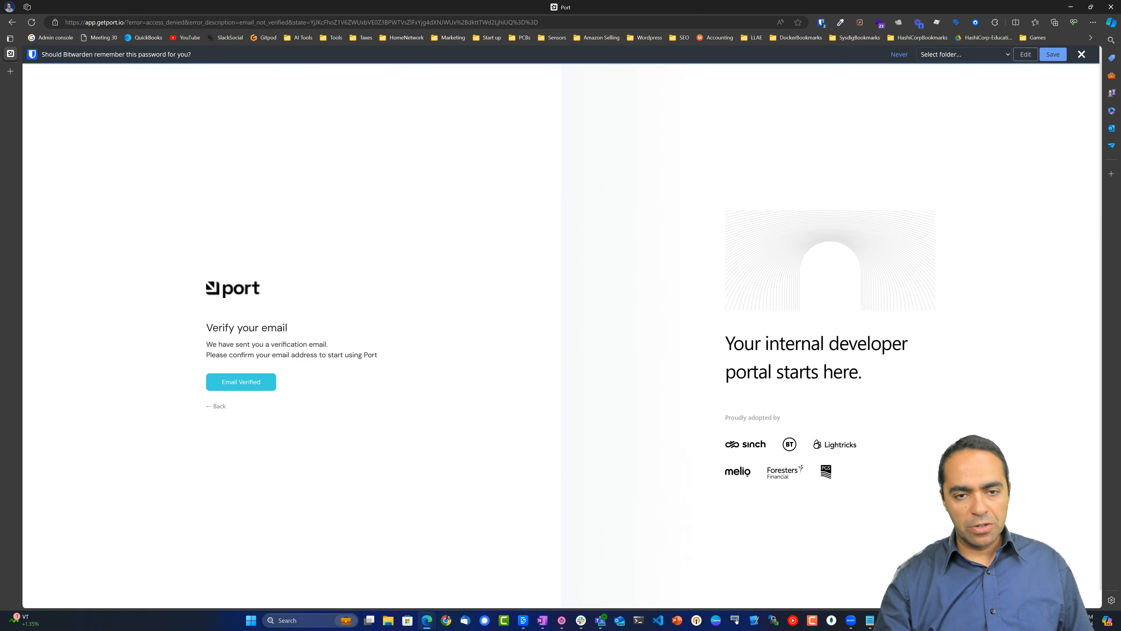
left_click(1054, 57)
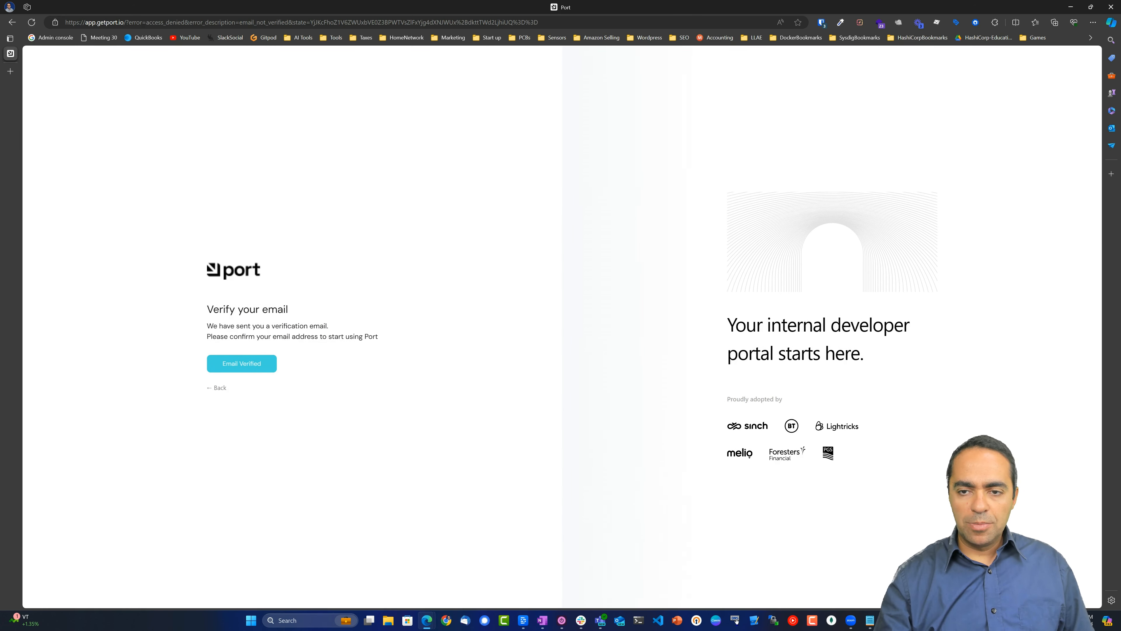
left_click(229, 363)
Autofill the first and last name and the organization name from saved suggestions.
left_click(463, 348)
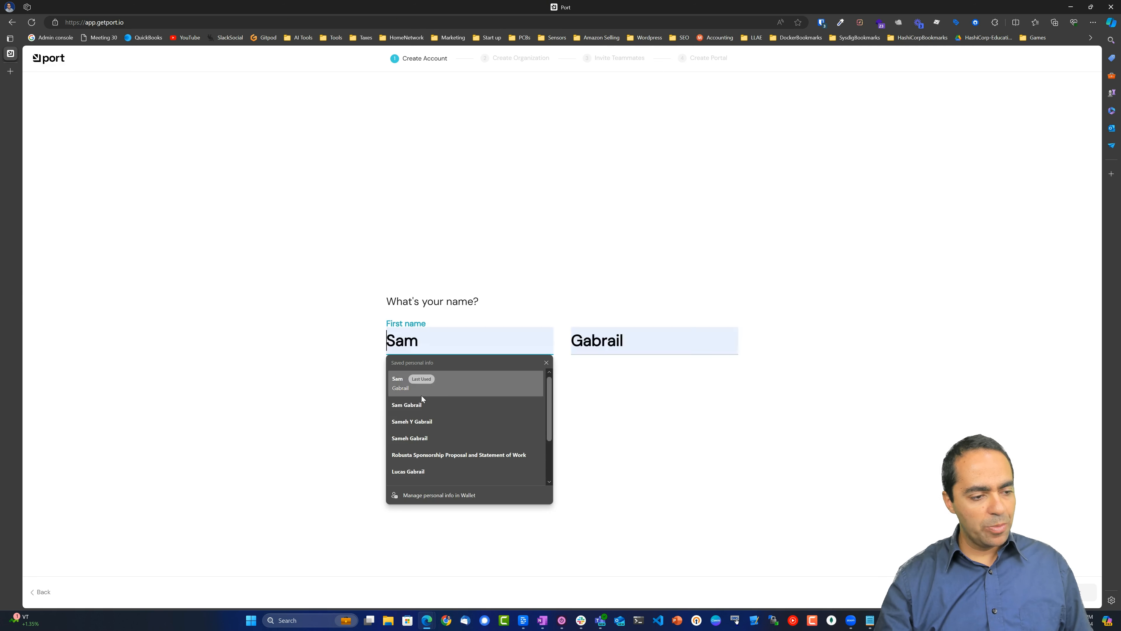
left_click(420, 383)
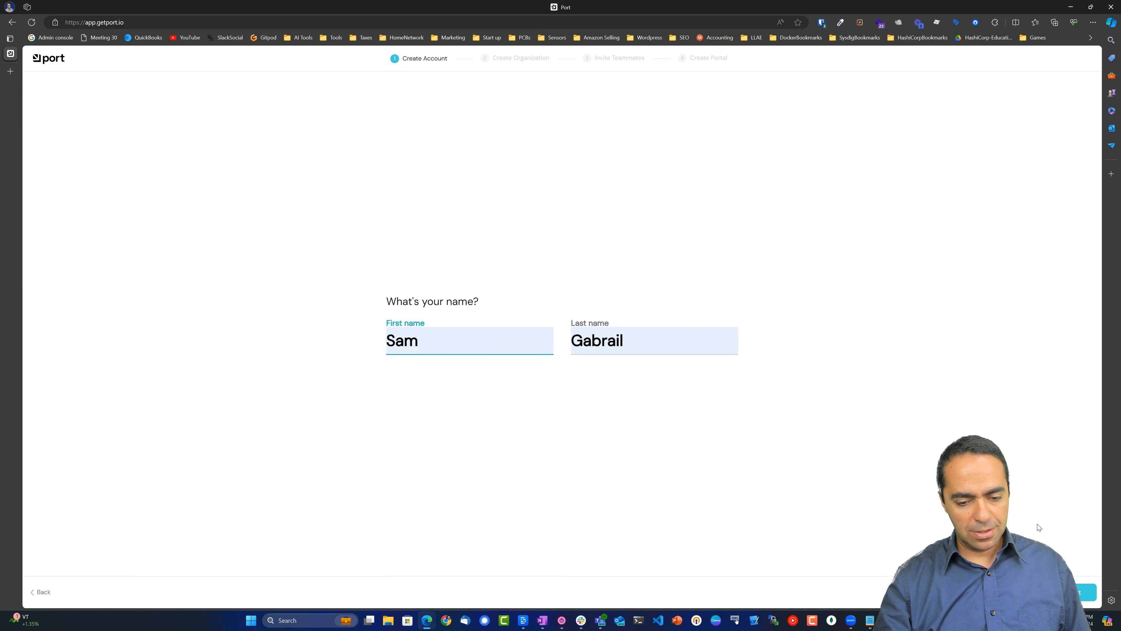
left_click(1072, 592)
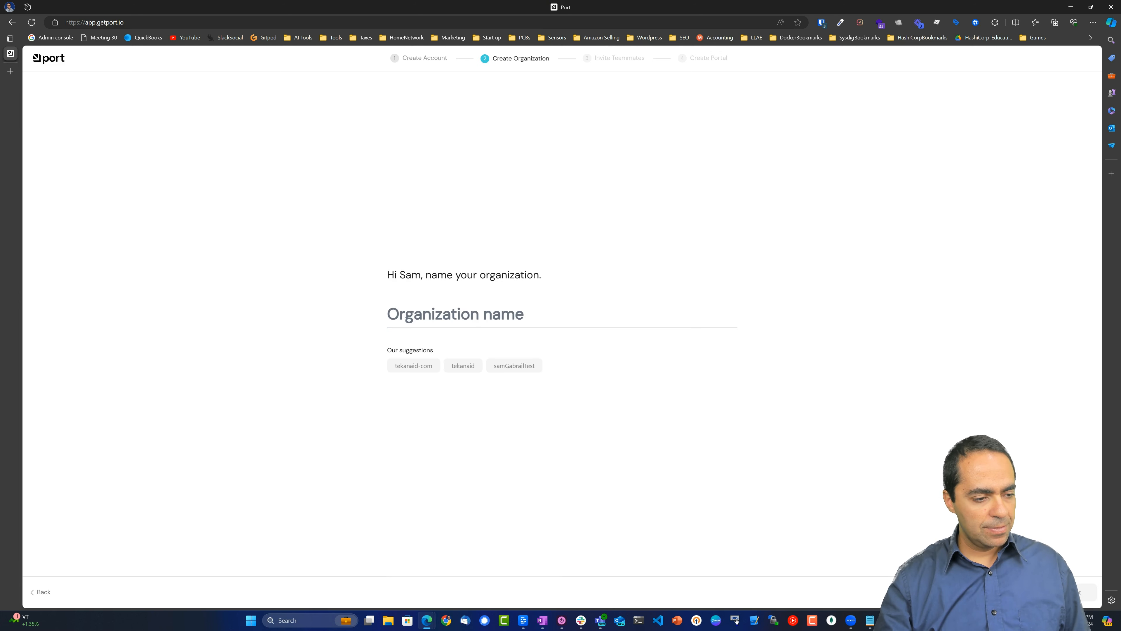
left_click(642, 318)
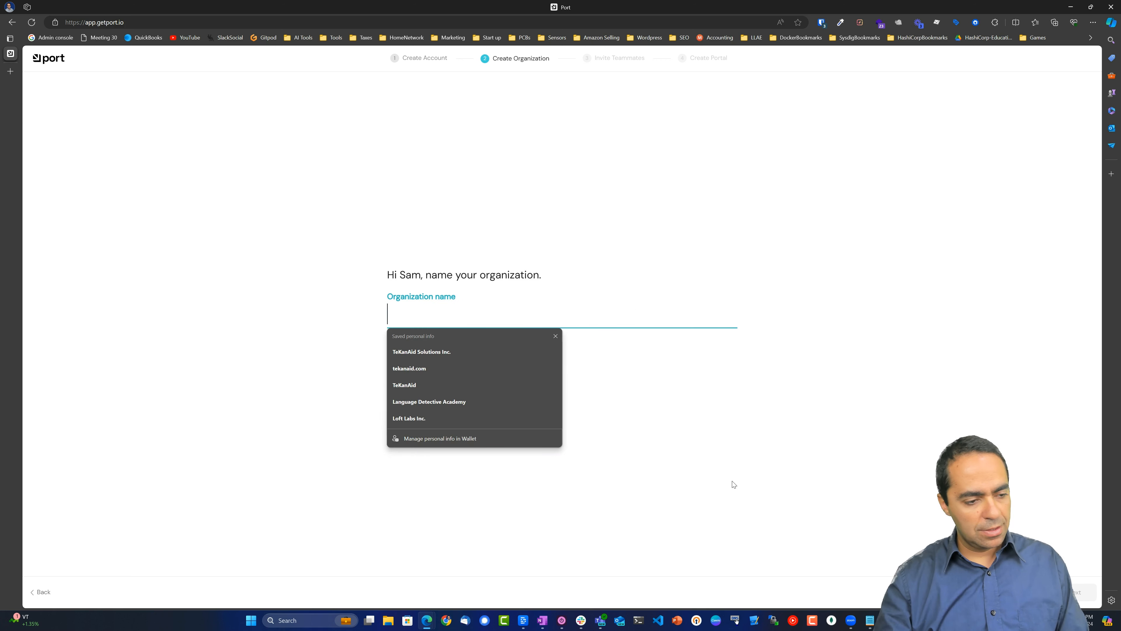
left_click(410, 368)
key("Return")
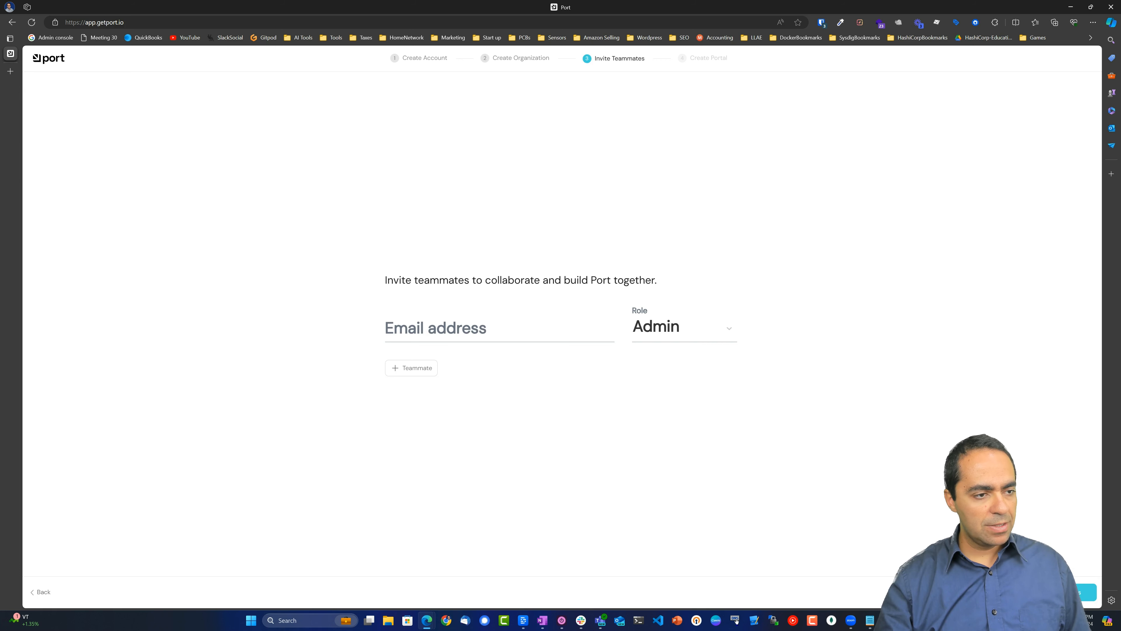
Skip inviting teammates, choose GitHub as the Git provider and start installing its app.
left_click(1007, 592)
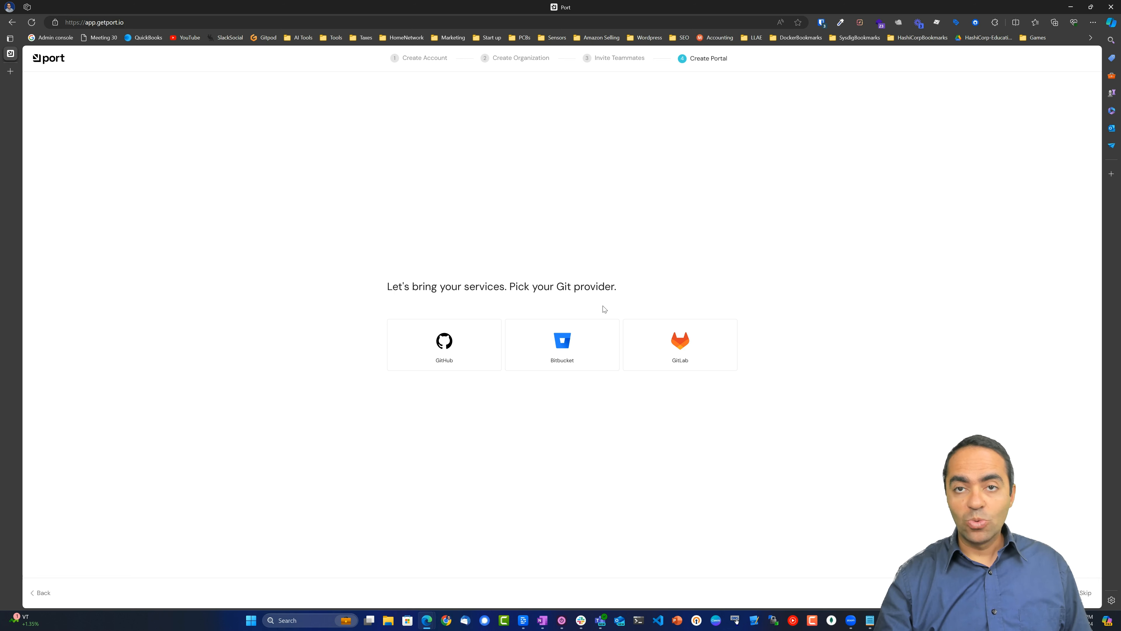
left_click(454, 365)
left_click(475, 341)
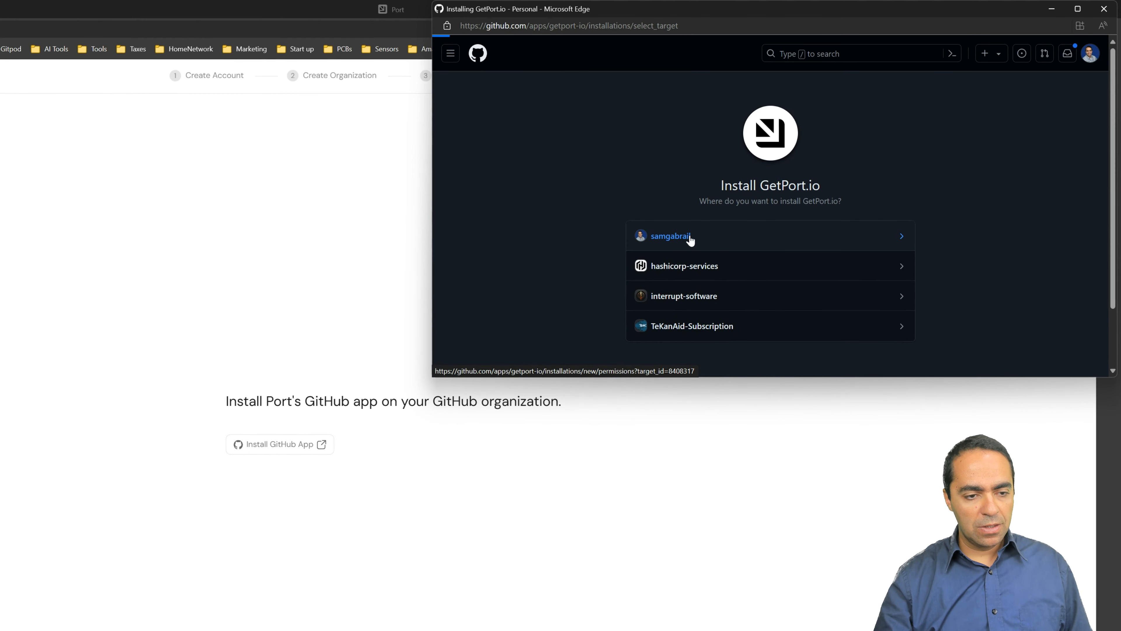
Install the GetPort.io app on the personal GitHub account for all repositories.
left_click(691, 238)
scroll(841, 277, "down", 3)
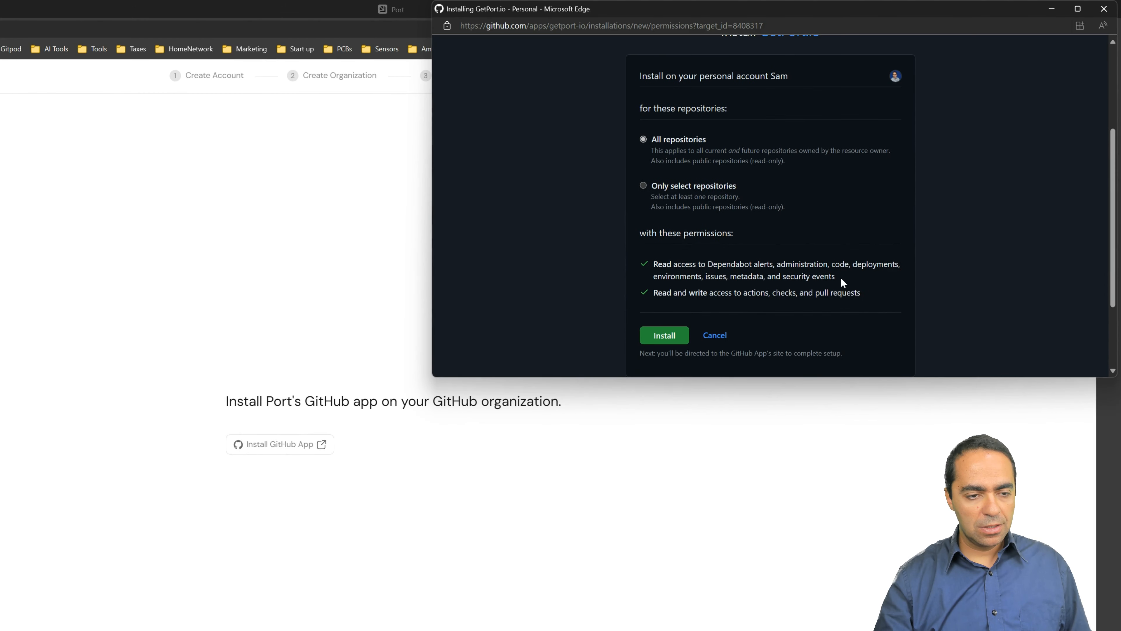
left_click(665, 334)
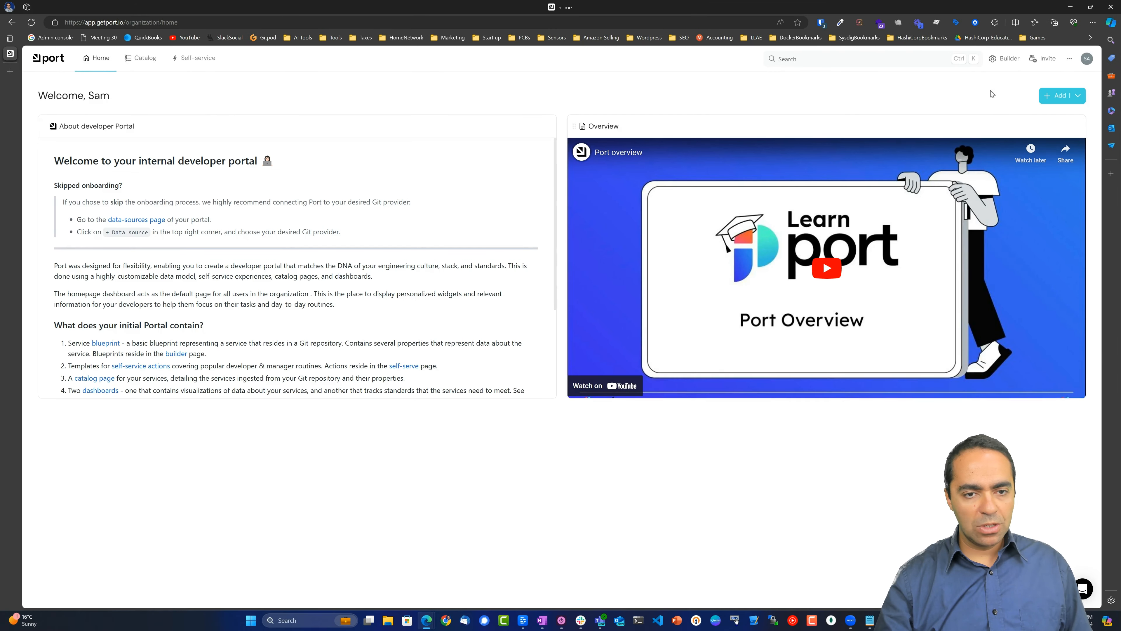
Show the Builder's Data sources list with the GitHub exporter, zooming the browser in twice.
left_click(1006, 60)
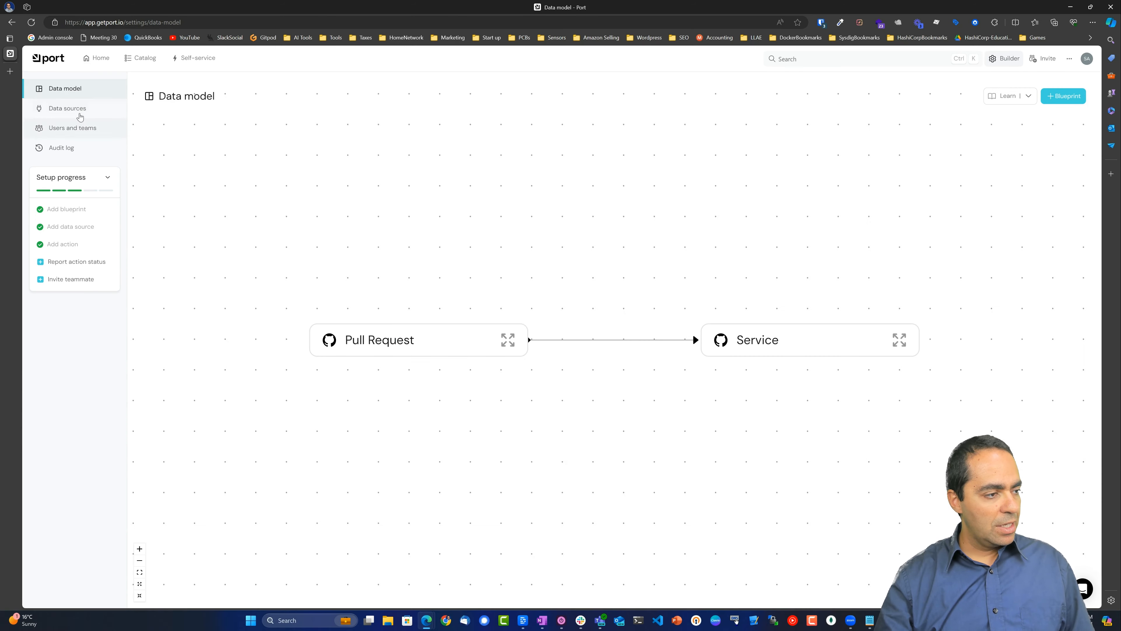
left_click(74, 112)
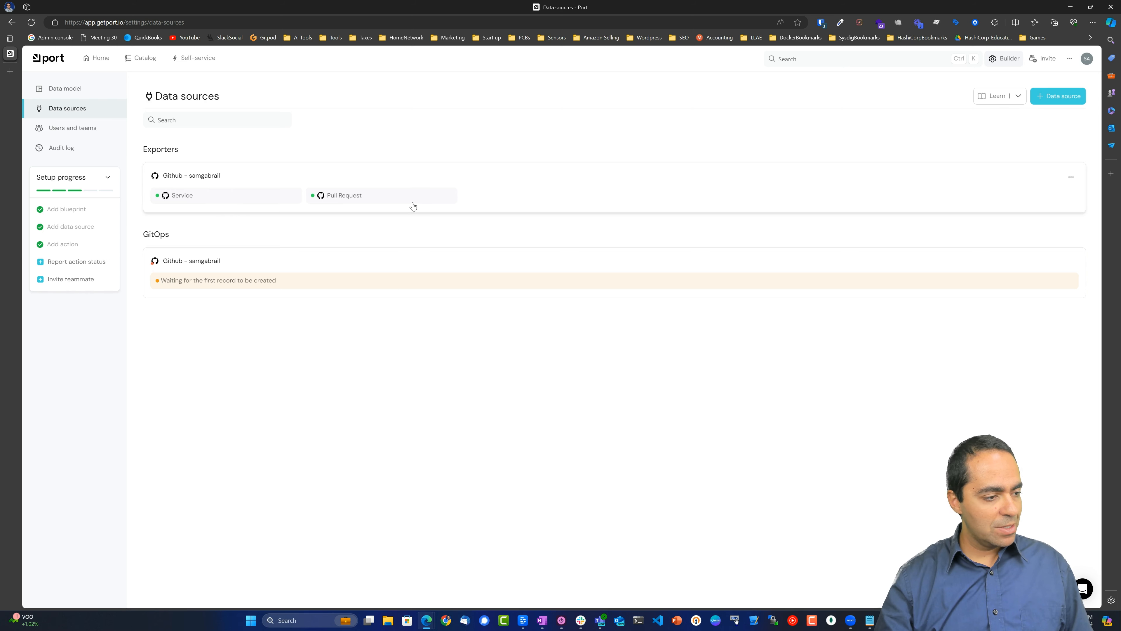
key("ctrl+plus")
key("ctrl+plus")
key("ctrl+plus")
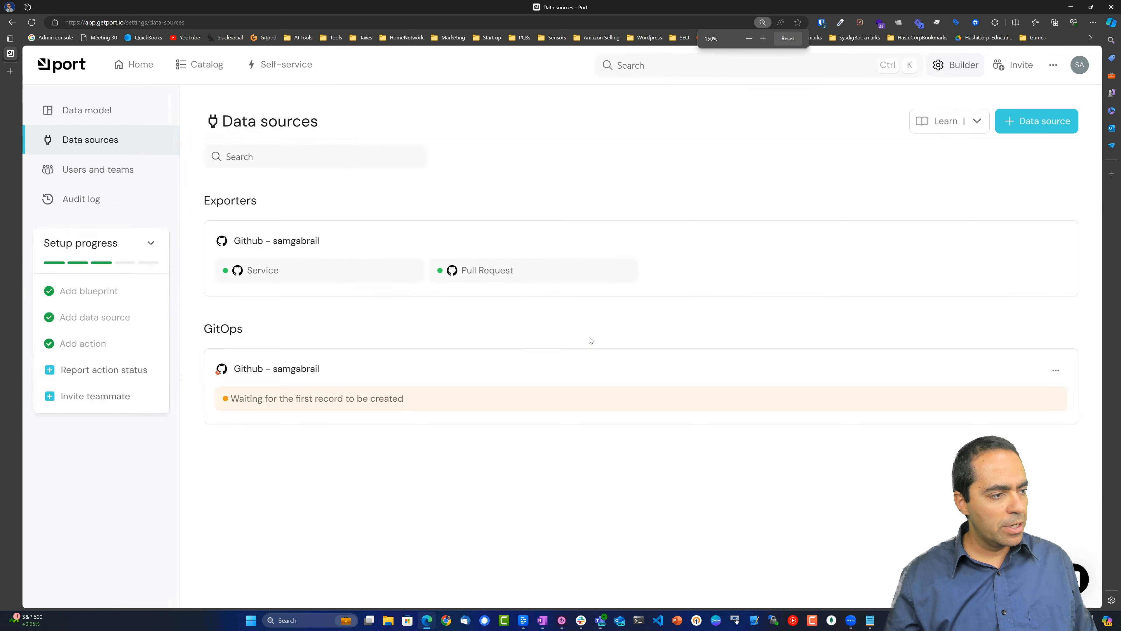
key("ctrl+plus")
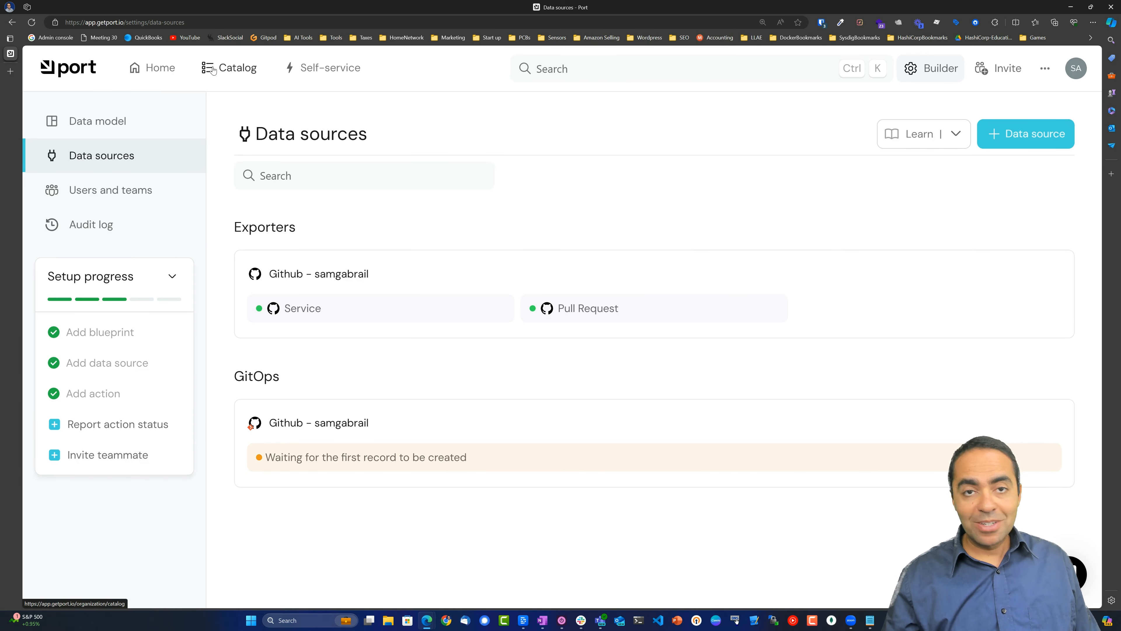
Open the Production Readiness dashboard and inspect the Levels donut's Bronze, Silver and Basic segments.
left_click(222, 71)
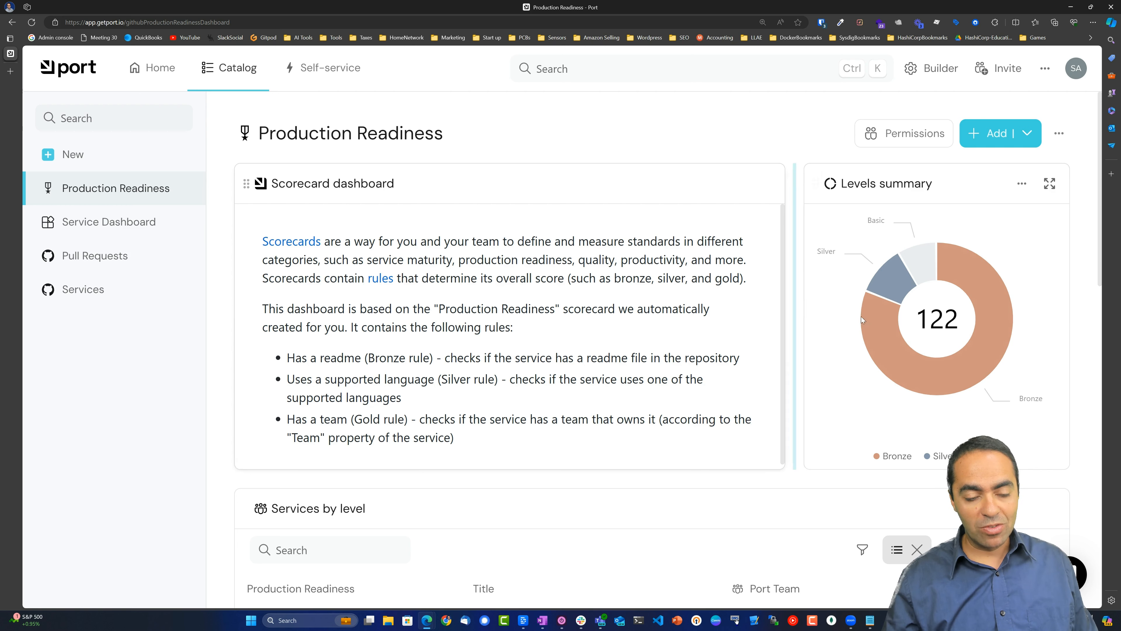
mouse_move(982, 335)
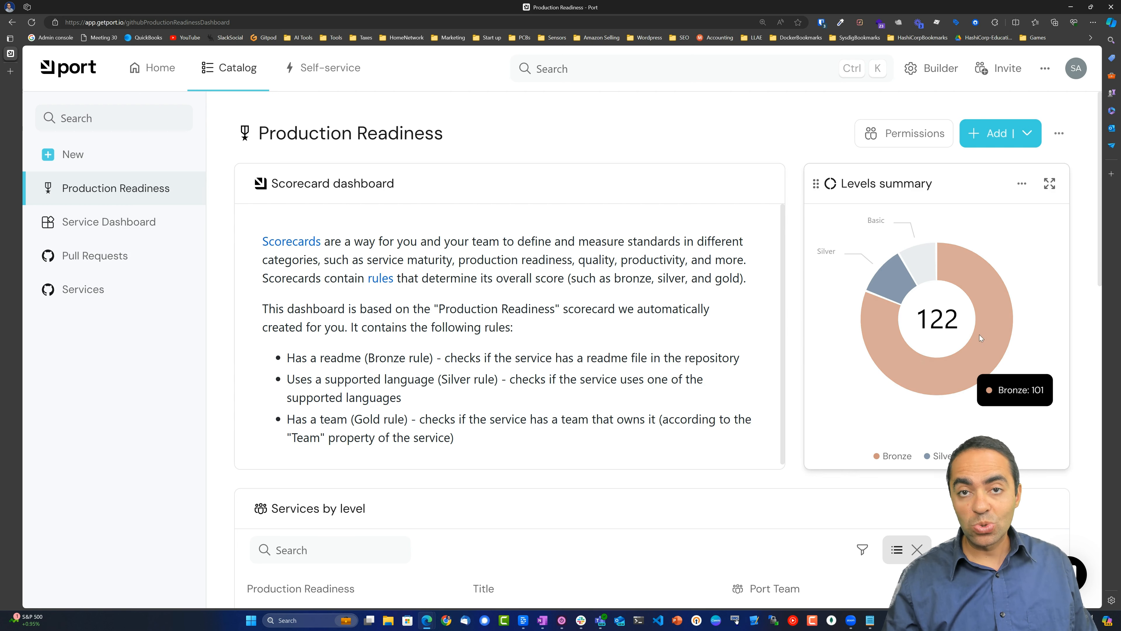
mouse_move(926, 266)
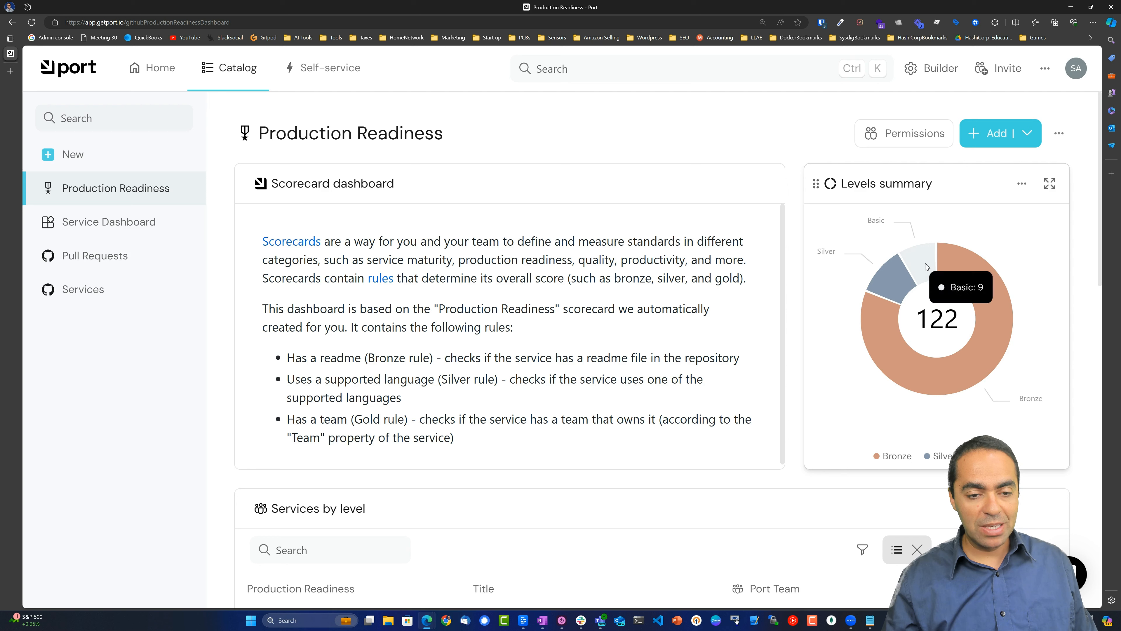
mouse_move(979, 290)
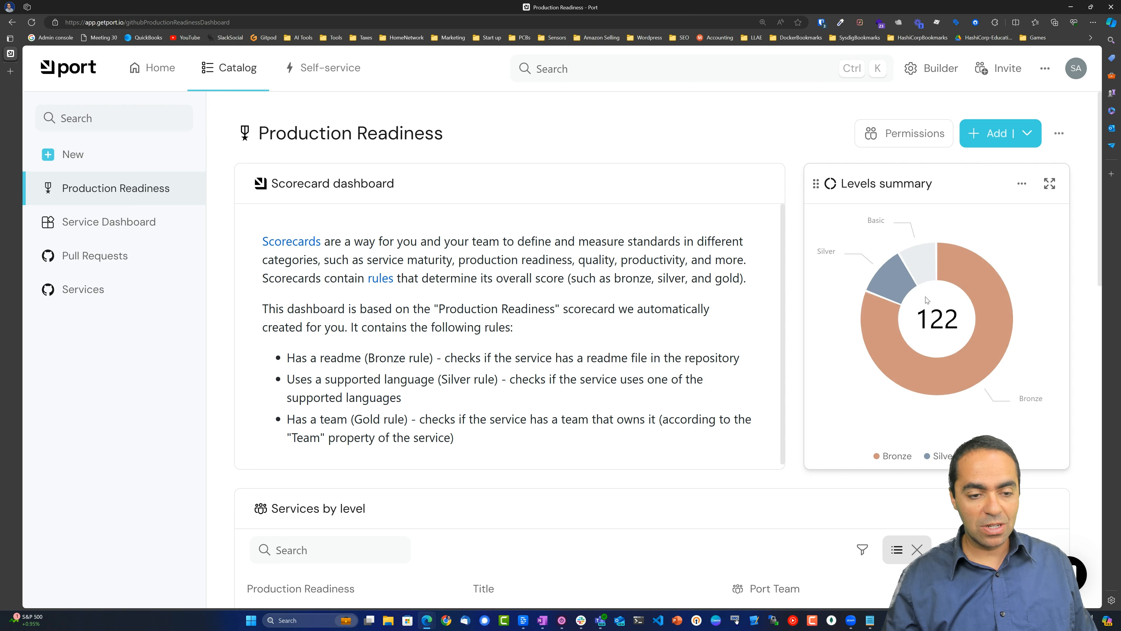
mouse_move(893, 291)
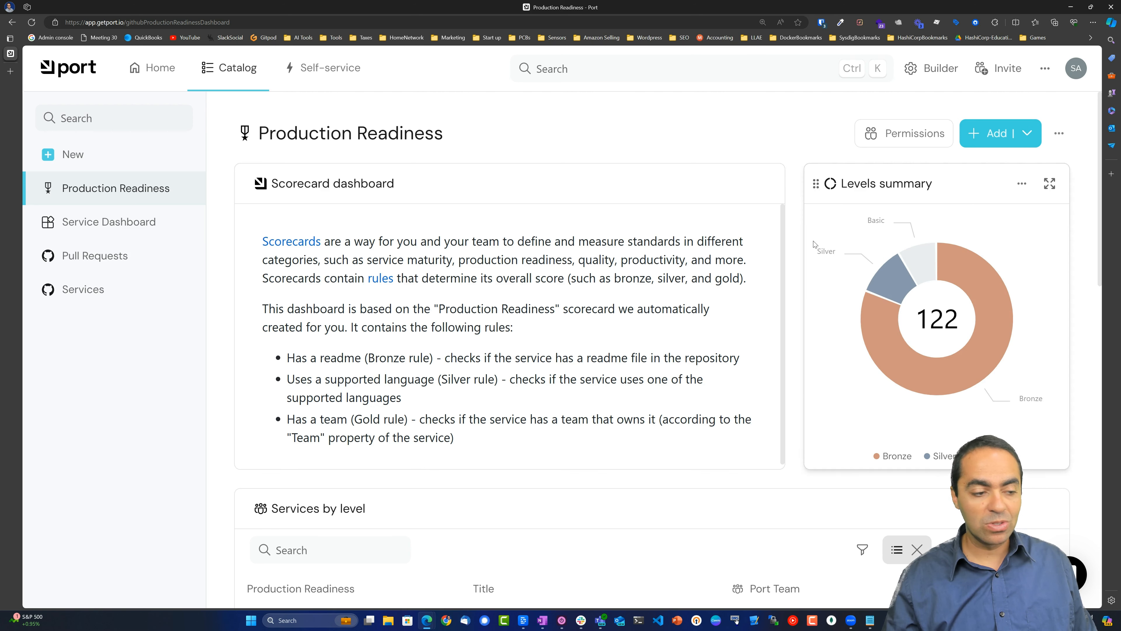
Scroll through the Services by level table of the 122 scored services.
scroll(656, 450, "down", 3)
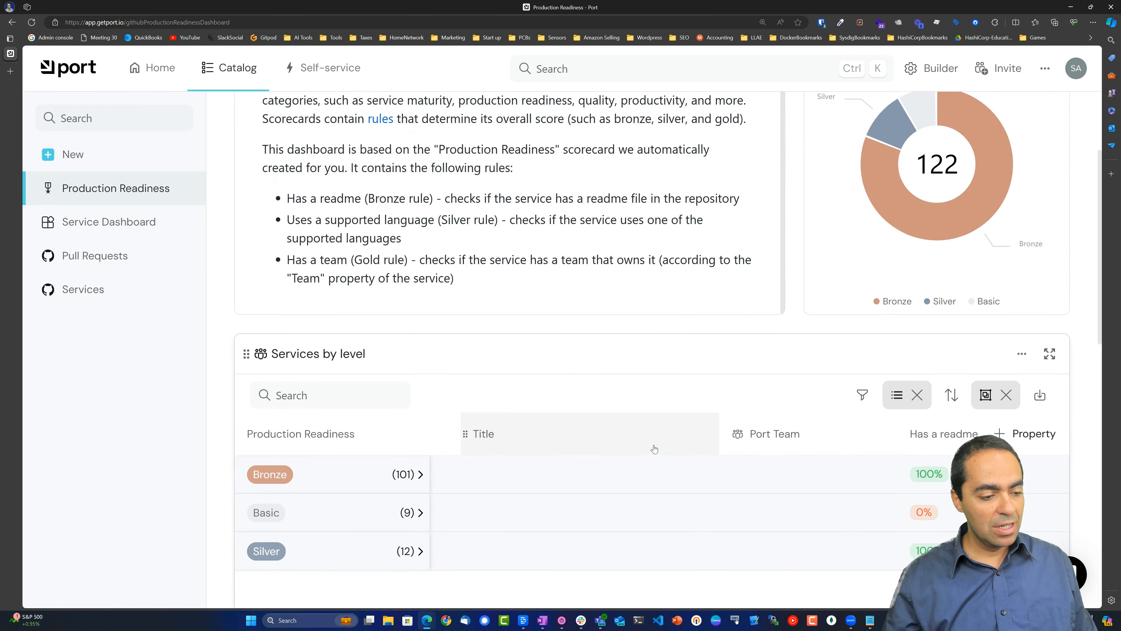
scroll(654, 449, "down", 3)
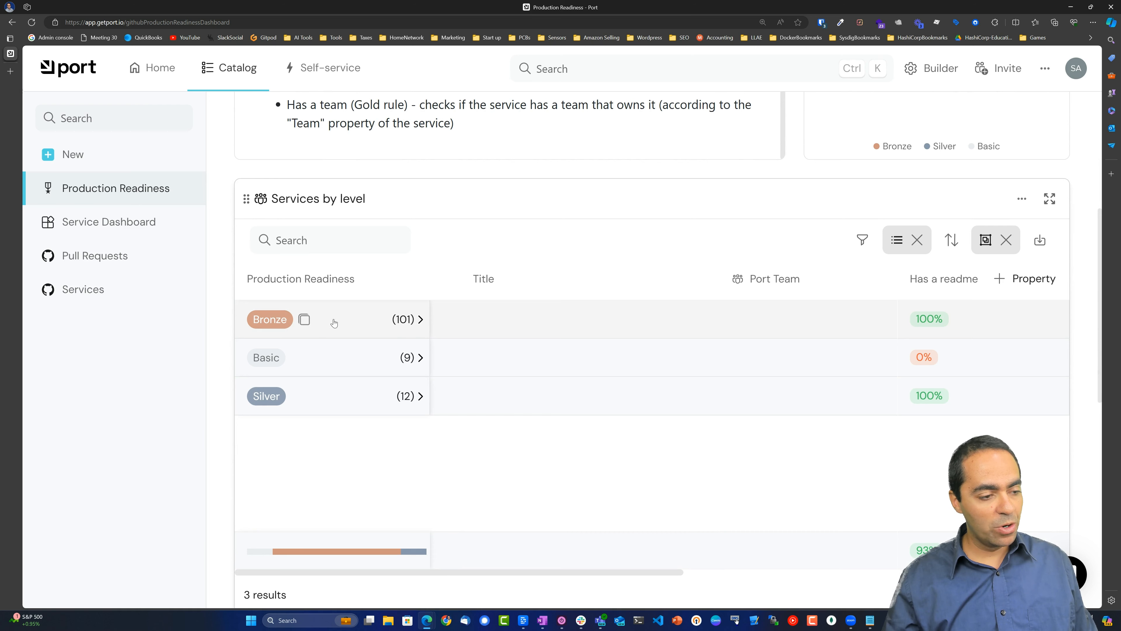
scroll(538, 348, "down", 3)
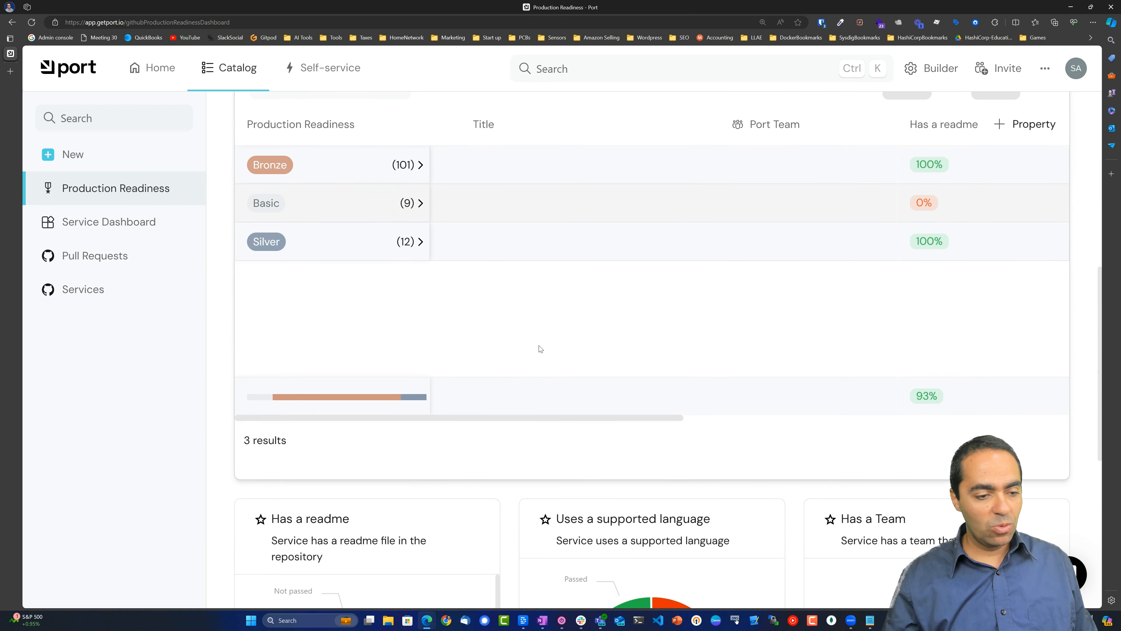
scroll(540, 349, "up", 2)
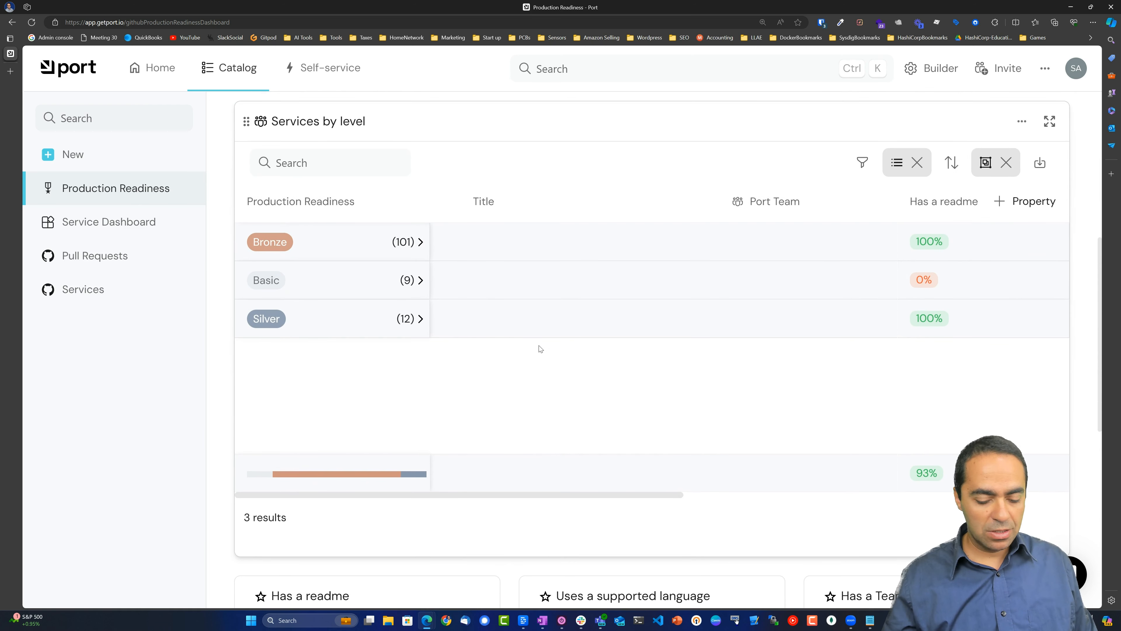
scroll(540, 349, "down", 3, "ctrl")
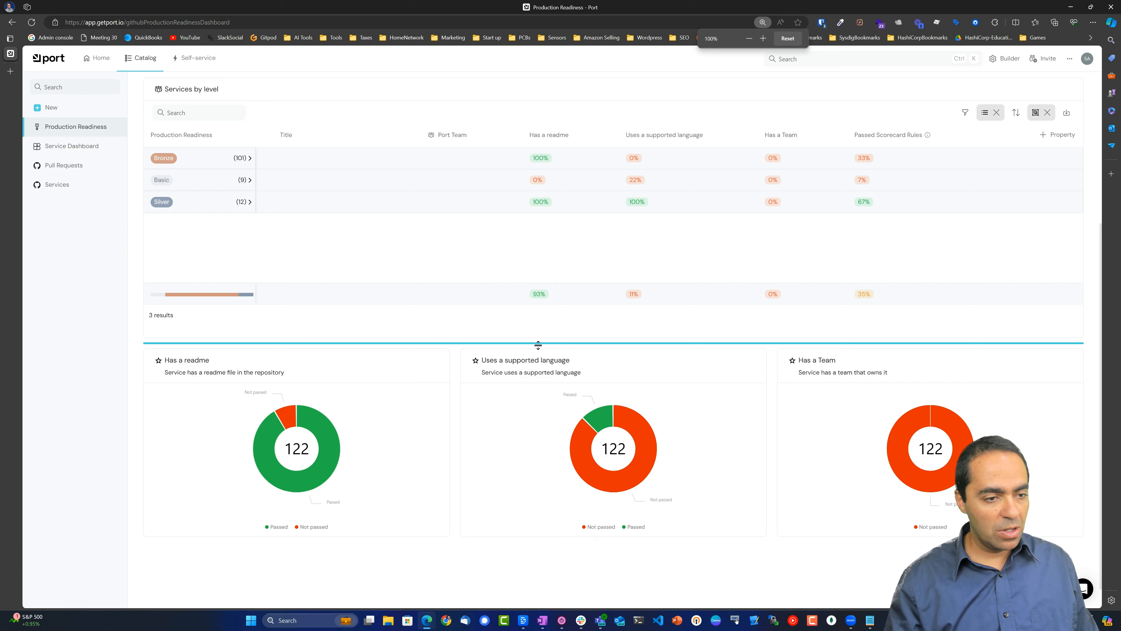
scroll(538, 346, "up", 2)
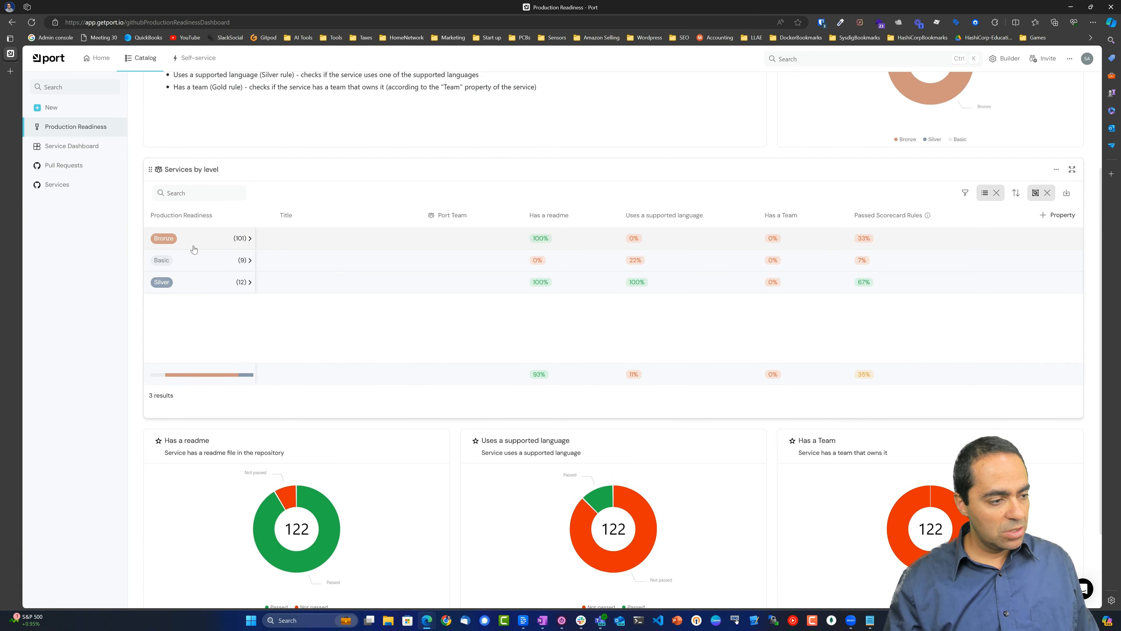
Expand the Bronze group to view its services, then collapse it again.
left_click(243, 241)
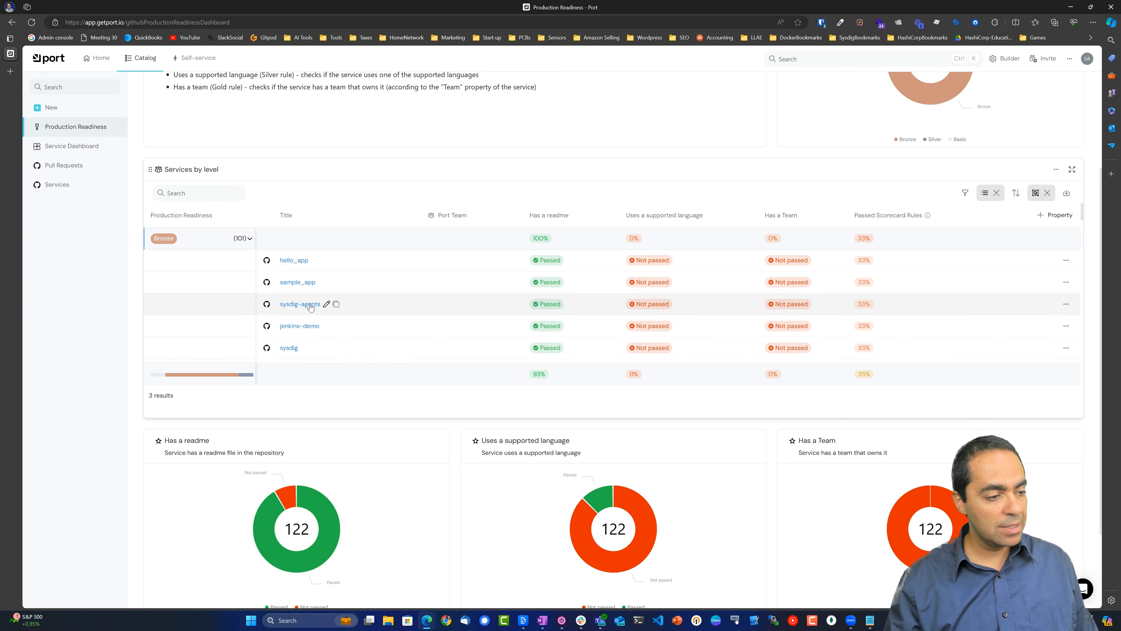
left_click(244, 238)
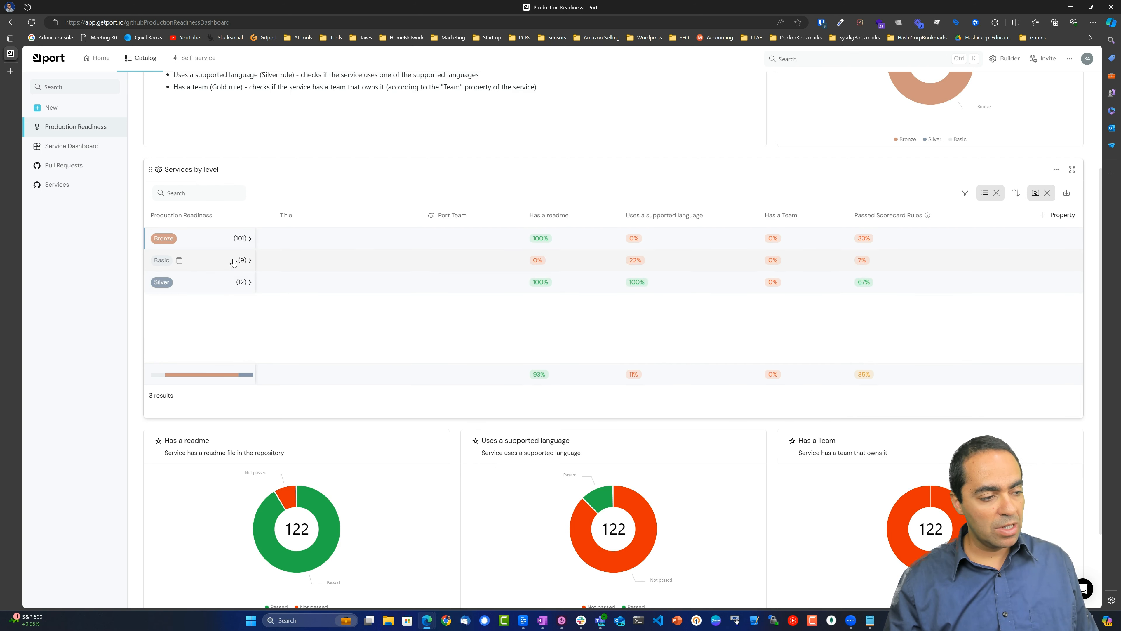
scroll(348, 373, "down", 3)
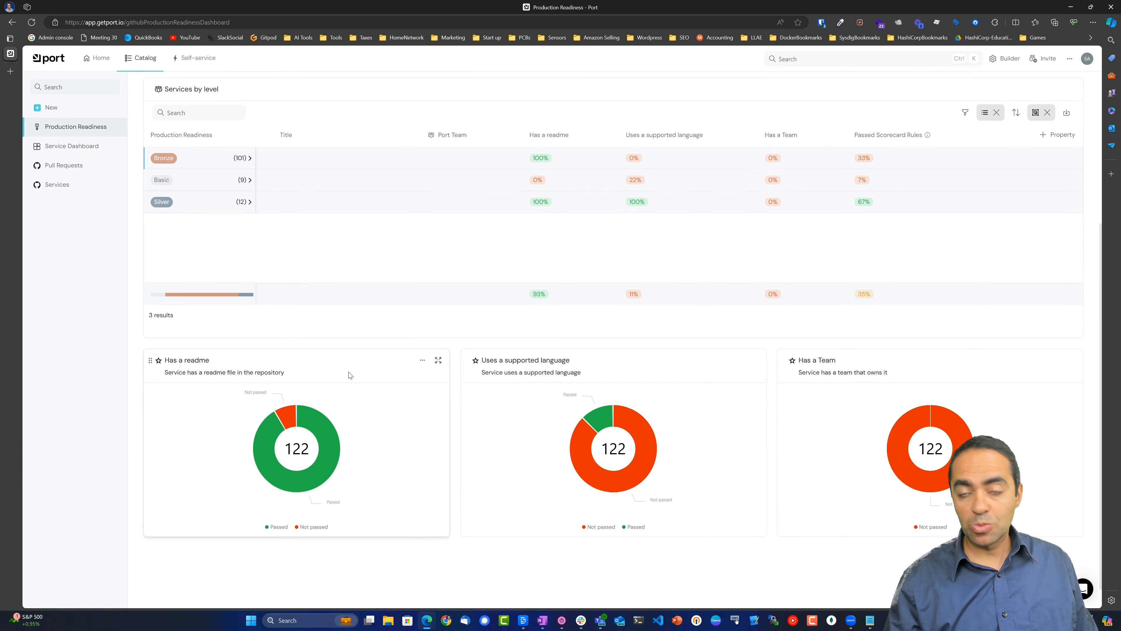
scroll(269, 294, "up", 6)
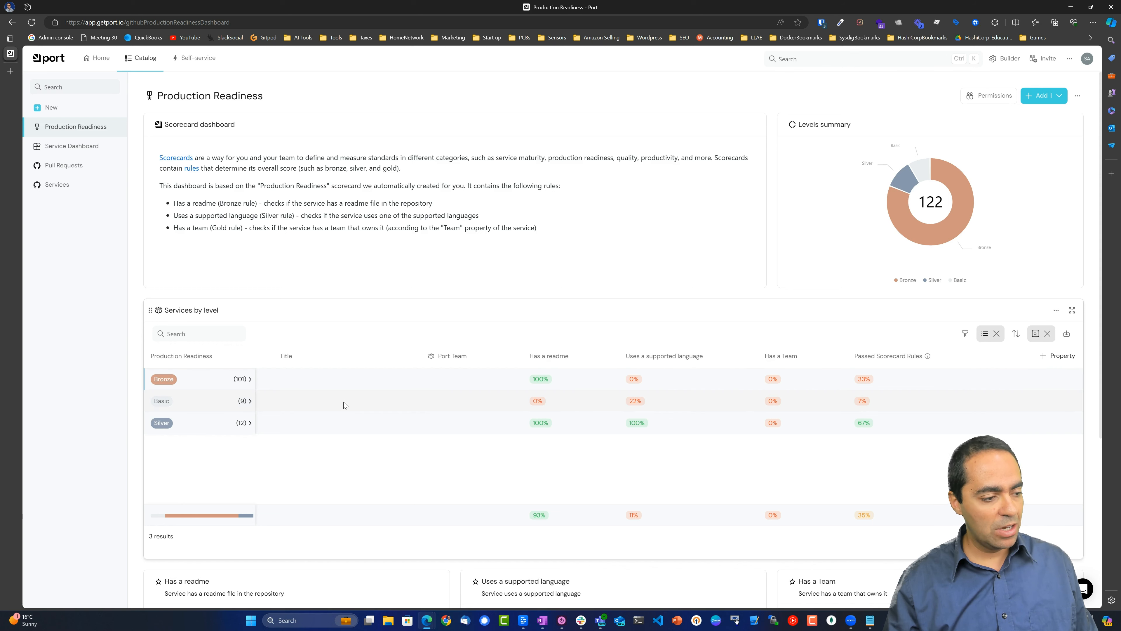
Open the Service Dashboard charting services by language, with 11 Python services.
scroll(344, 402, "down", 3)
scroll(343, 401, "up", 3)
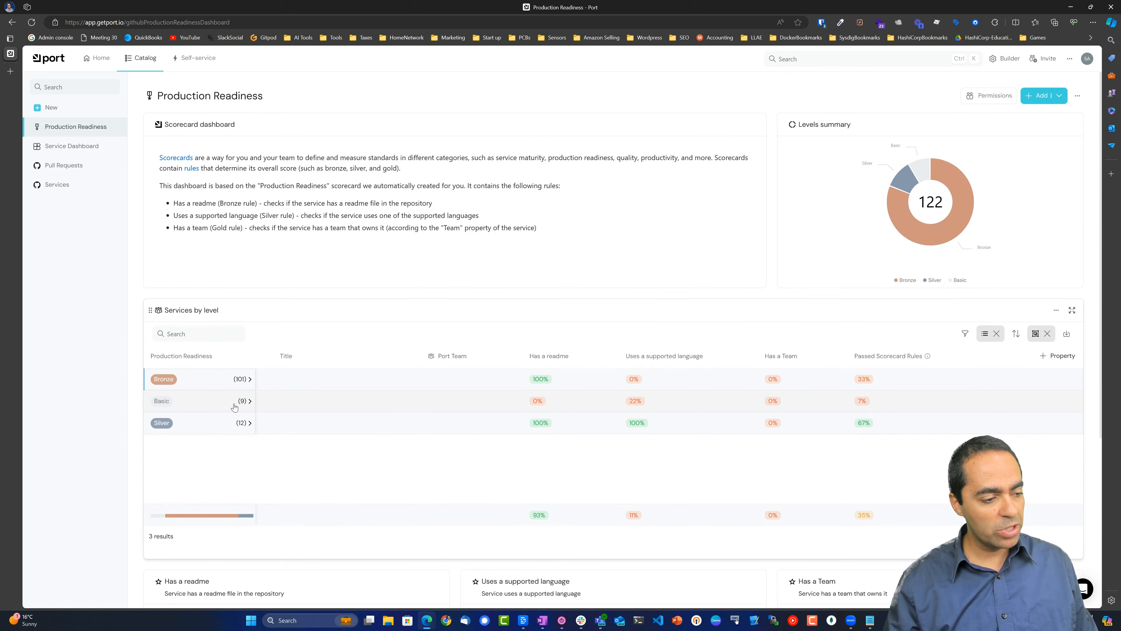
scroll(556, 450, "down", 5)
left_click(74, 178)
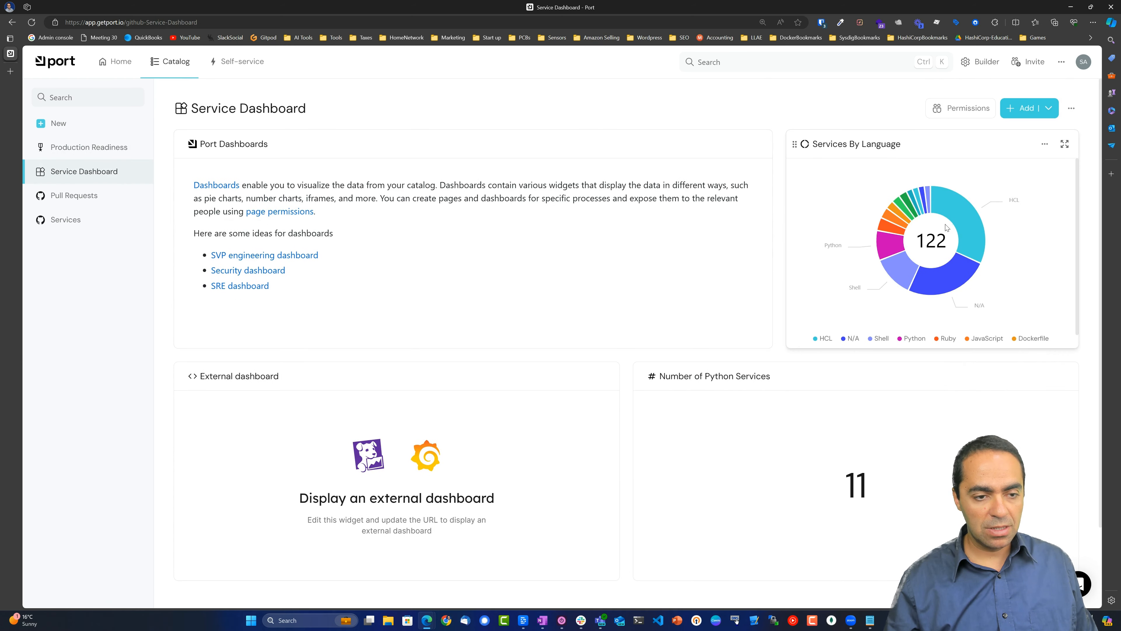
Go to the Pull Requests catalog page listing the 16 ingested pull requests.
mouse_move(945, 292)
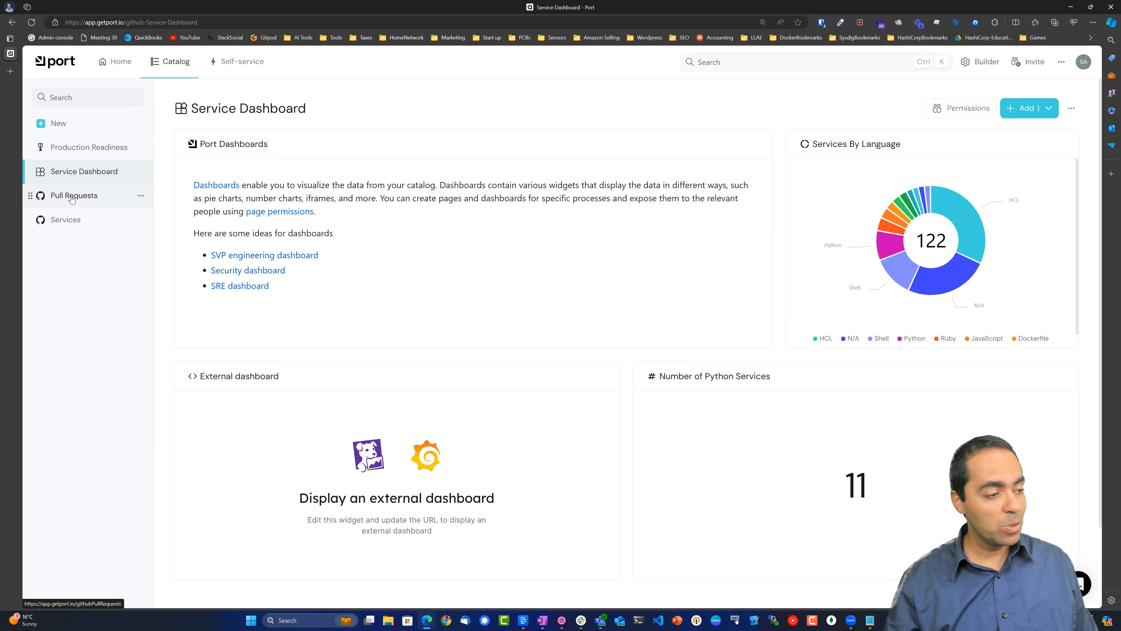
left_click(79, 202)
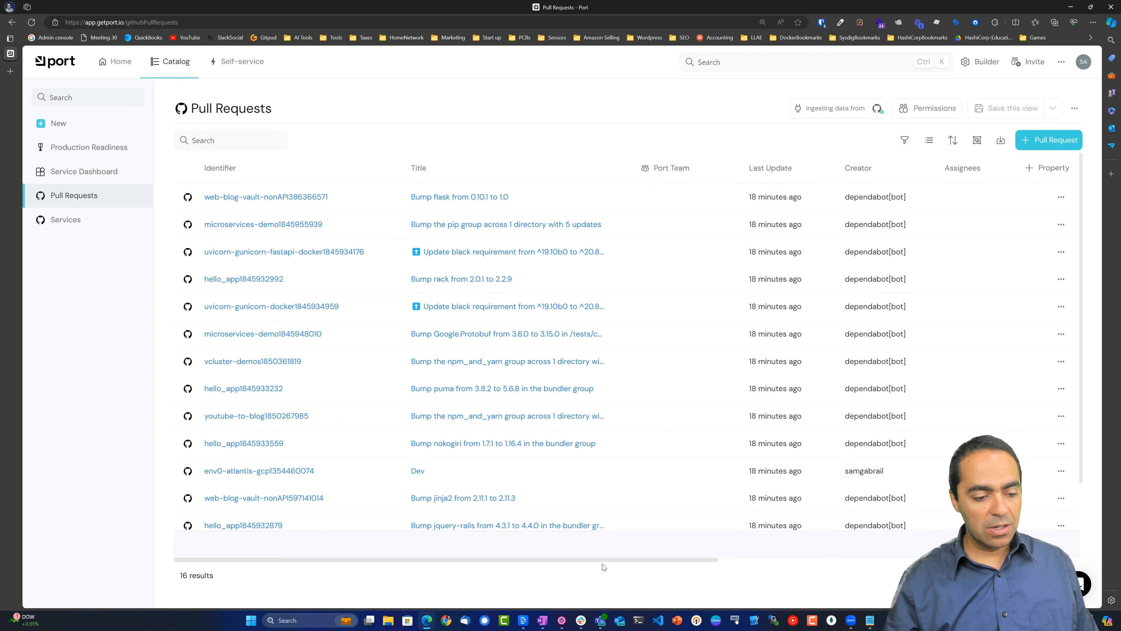
Scroll the pull requests table across its status and service columns, then open the Services catalog.
left_click_drag(604, 566, 920, 550)
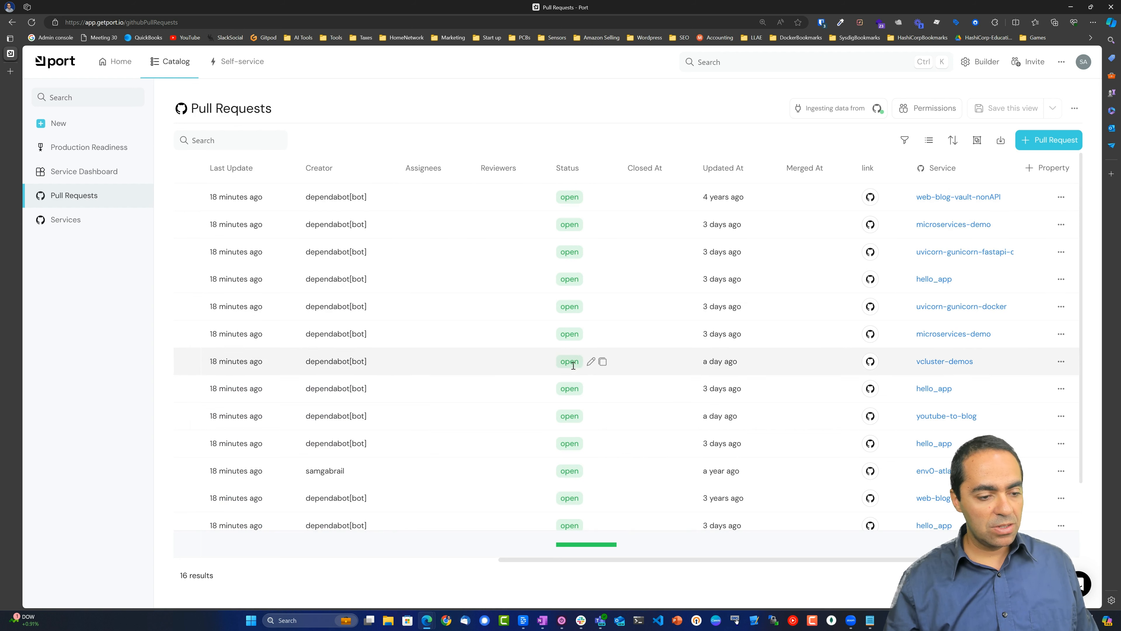
scroll(603, 435, "down", 3)
scroll(602, 431, "up", 3)
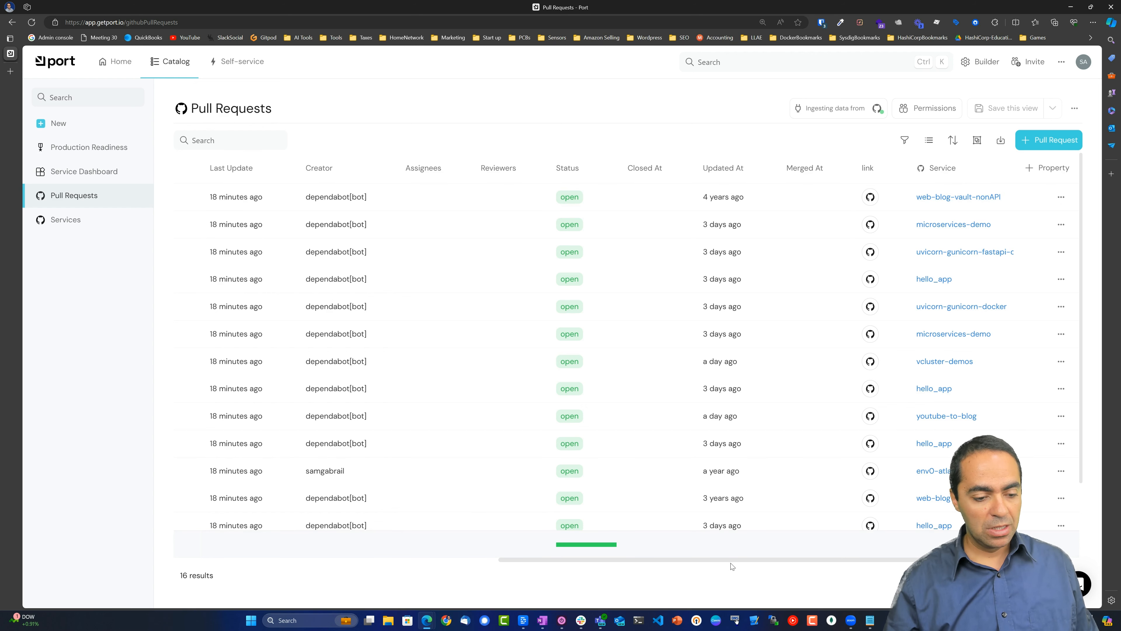
left_click_drag(736, 560, 411, 559)
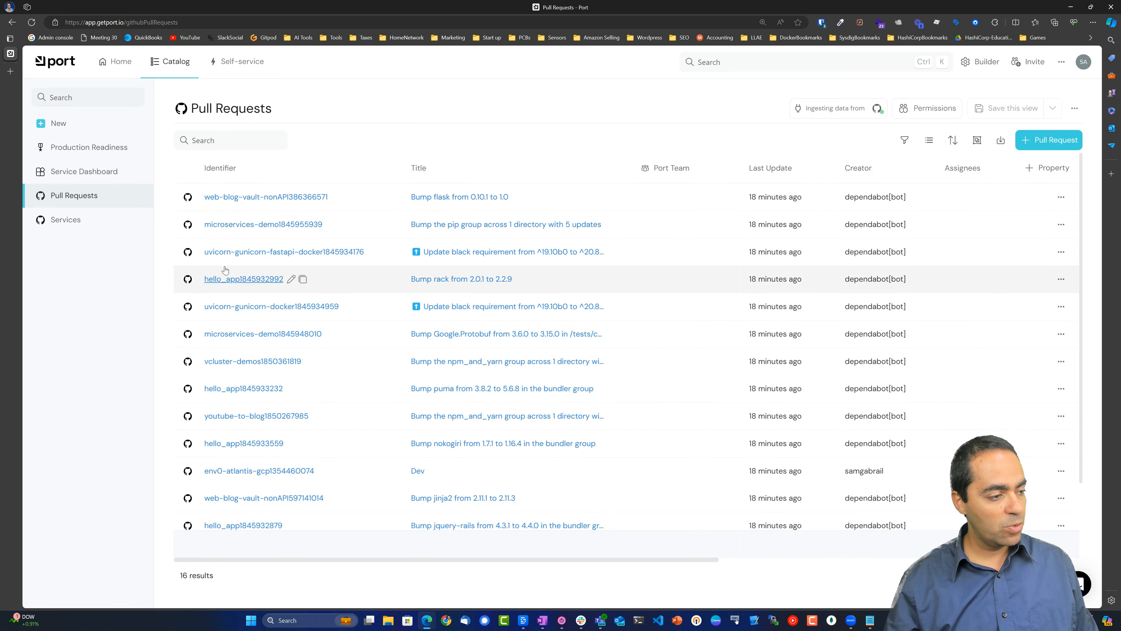
left_click(70, 221)
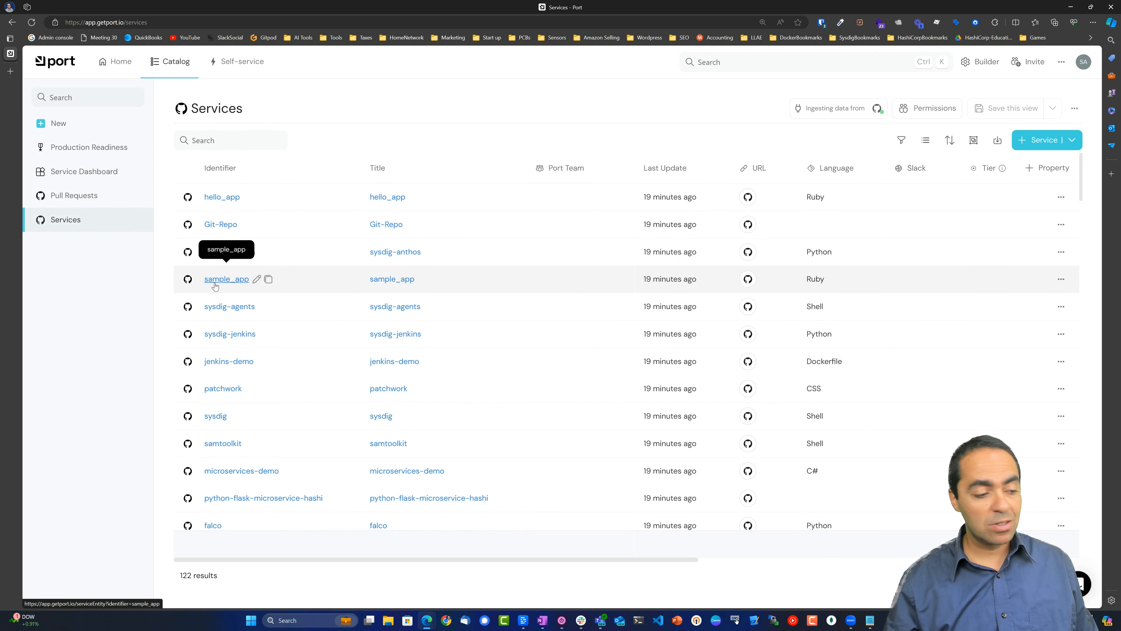
scroll(225, 309, "down", 3)
scroll(225, 310, "up", 3)
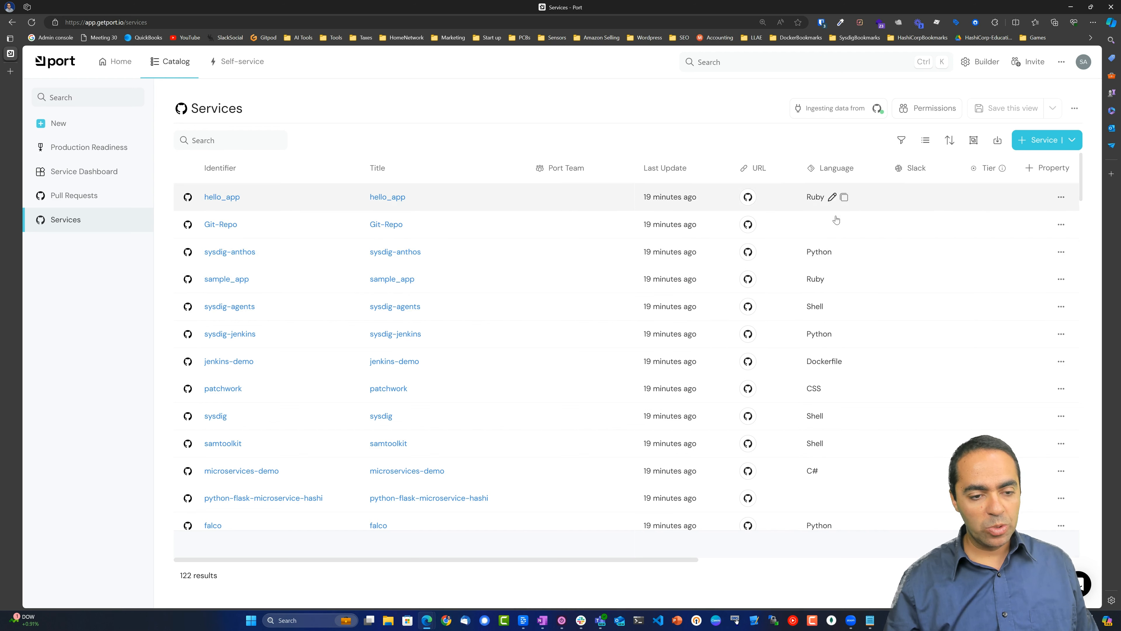
left_click_drag(678, 560, 964, 560)
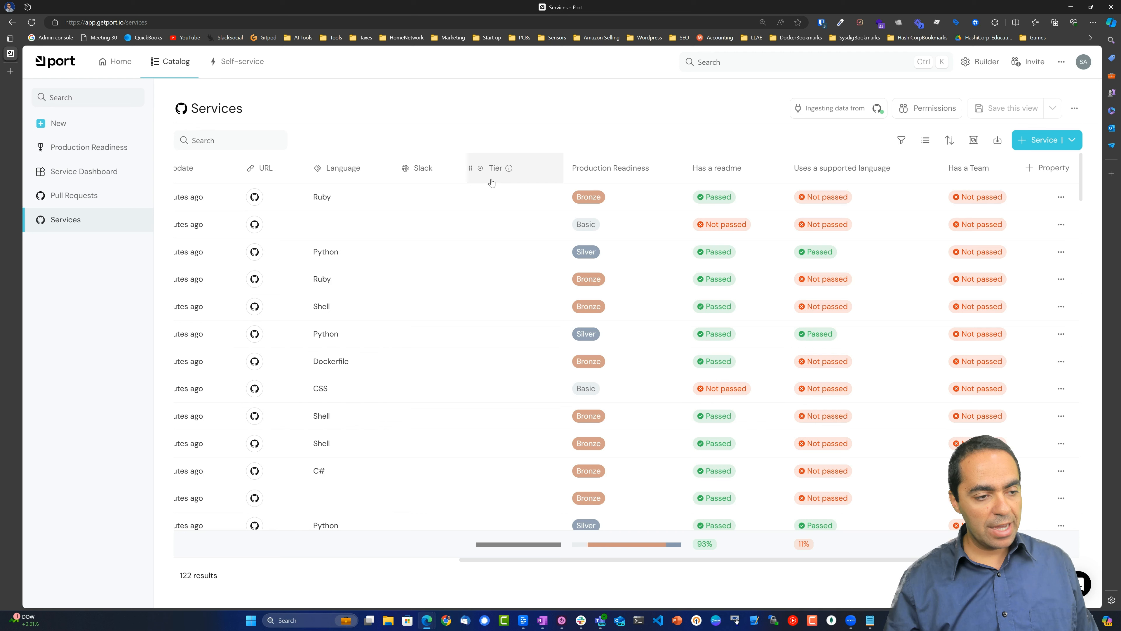
mouse_move(515, 179)
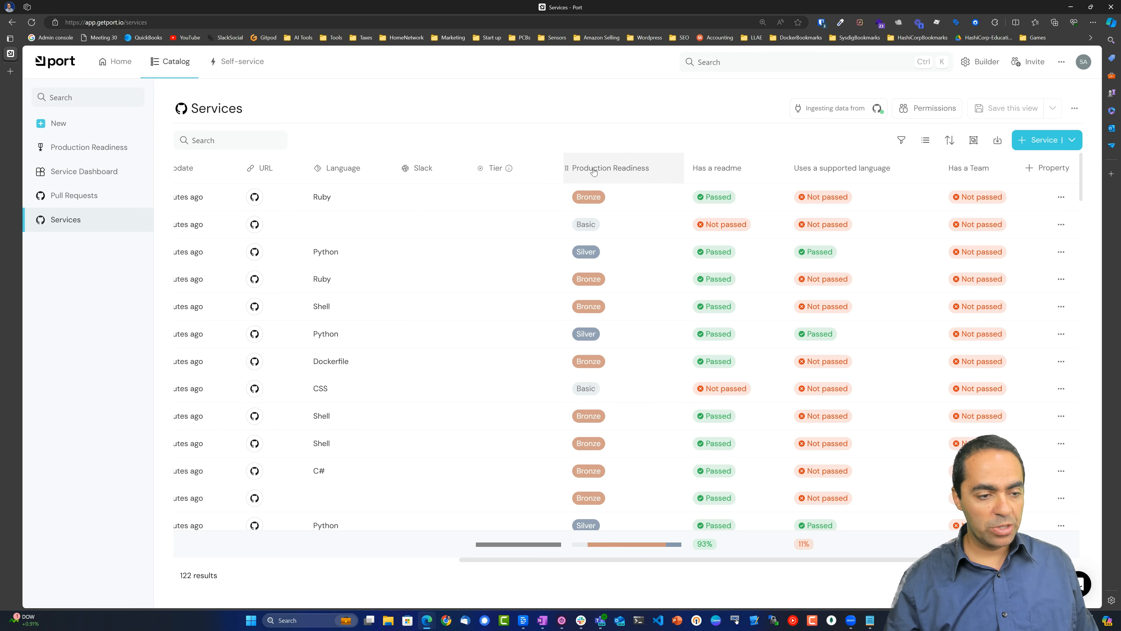
left_click_drag(631, 560, 729, 559)
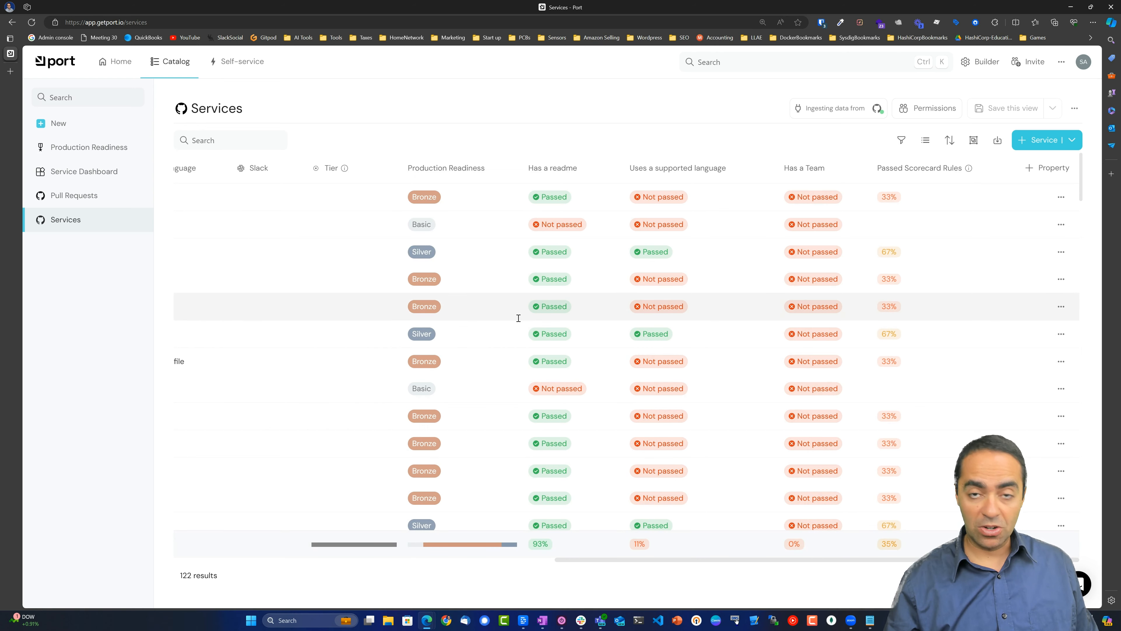
left_click(469, 167)
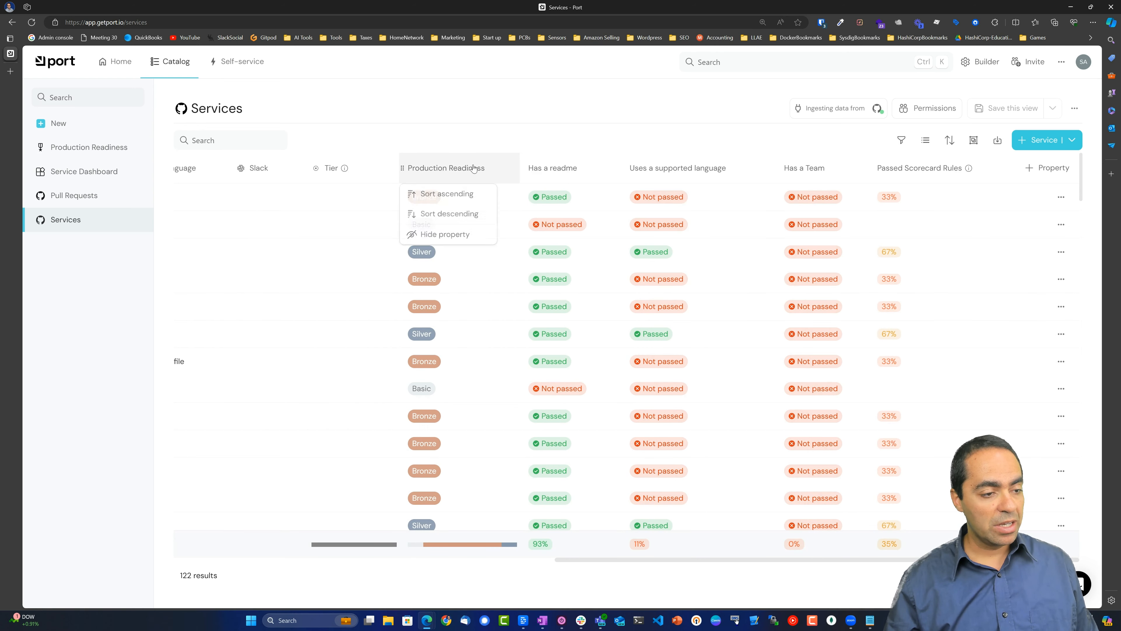
left_click(557, 128)
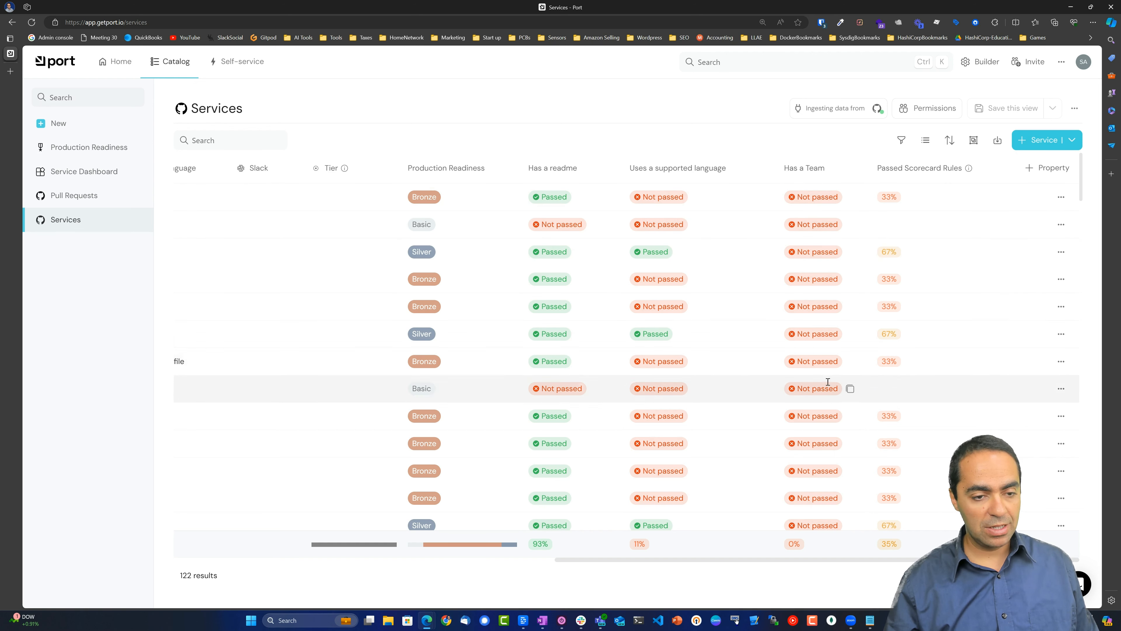
left_click_drag(686, 559, 277, 550)
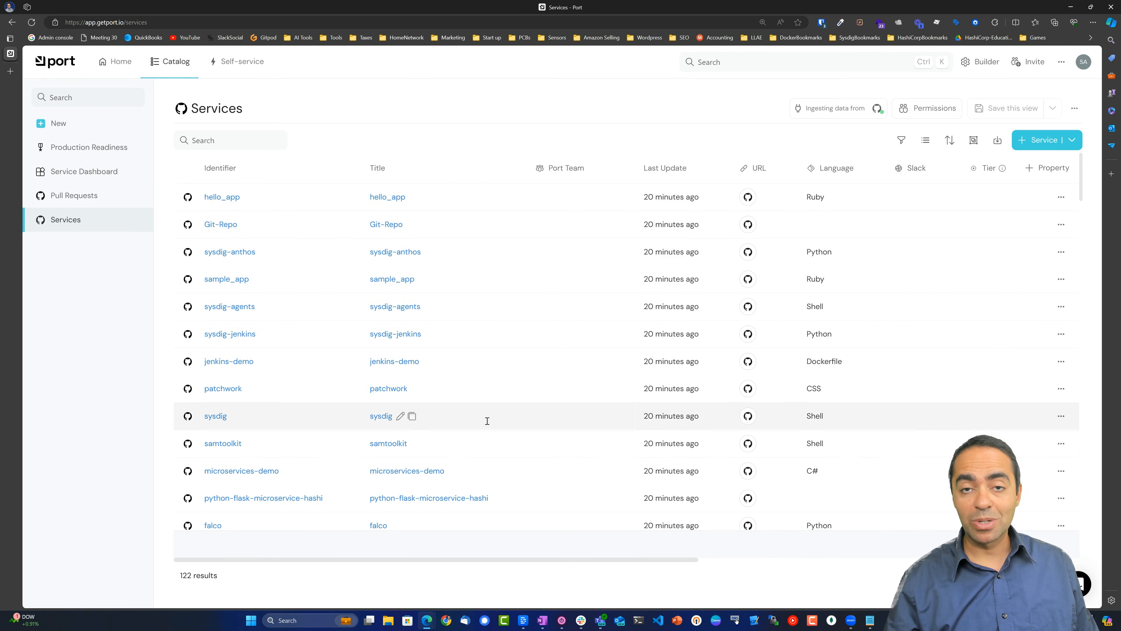
mouse_move(682, 389)
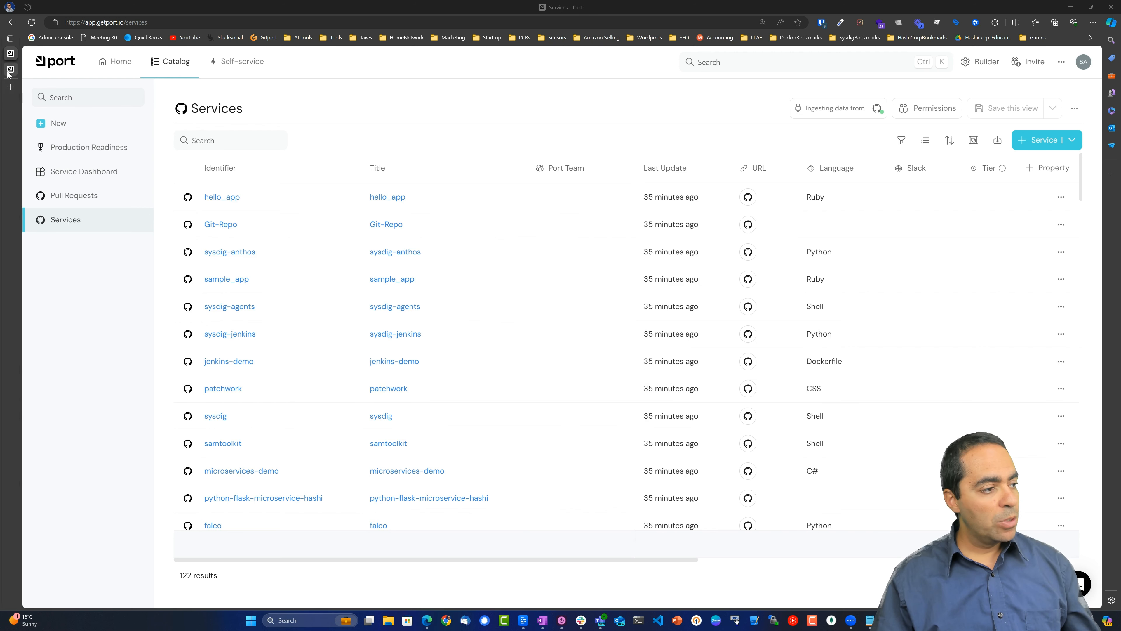
left_click(10, 69)
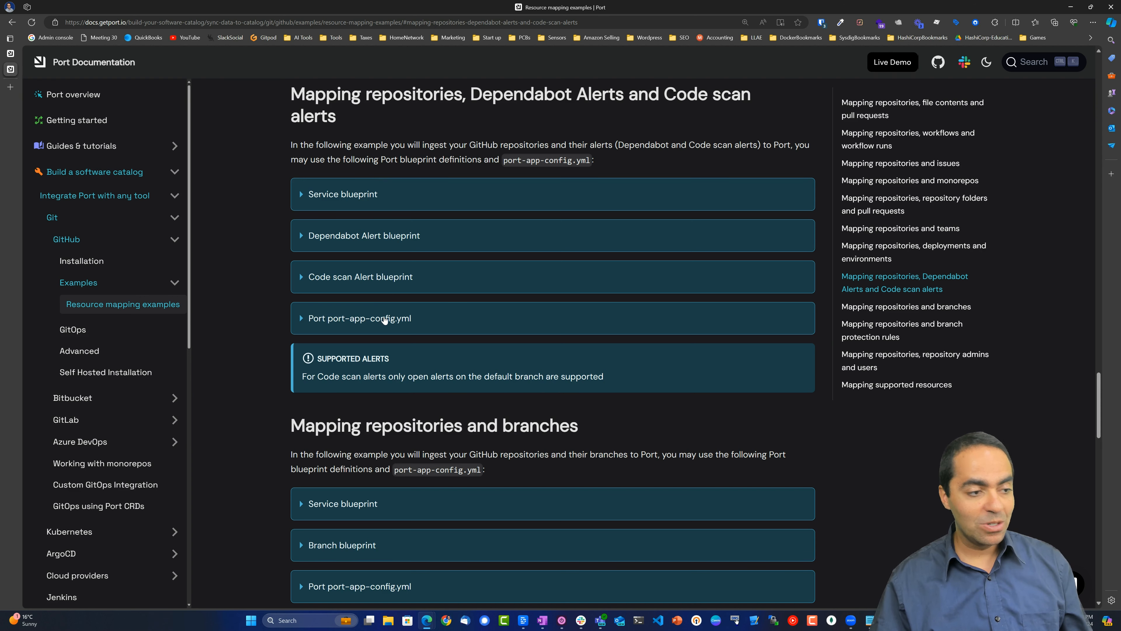
left_click(304, 194)
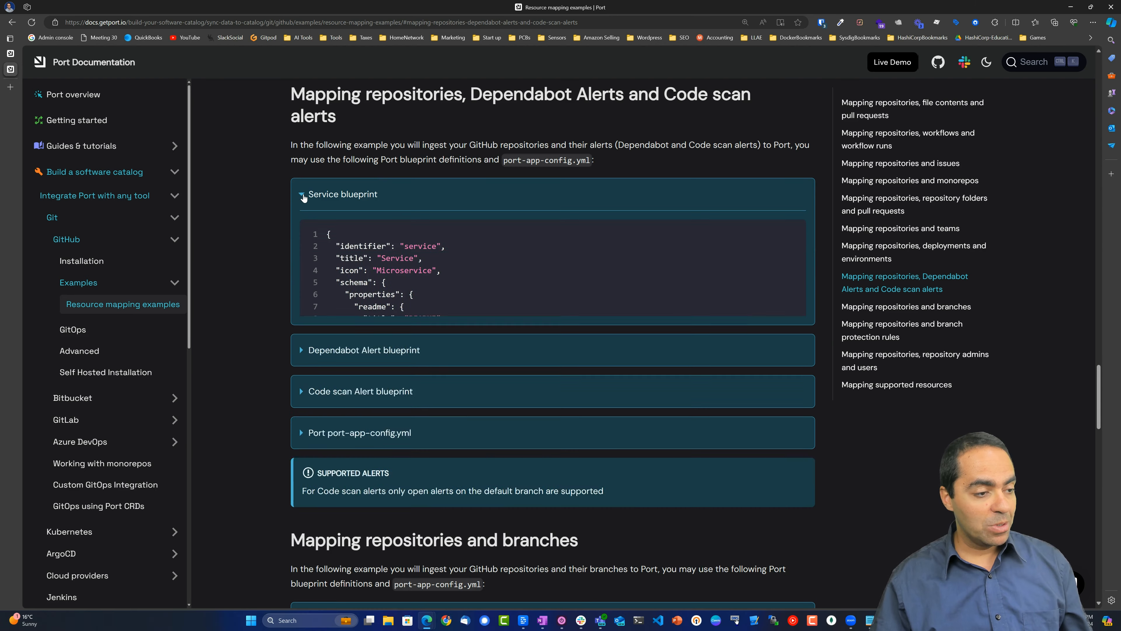
scroll(353, 198, "down", 1)
scroll(353, 198, "down", 1)
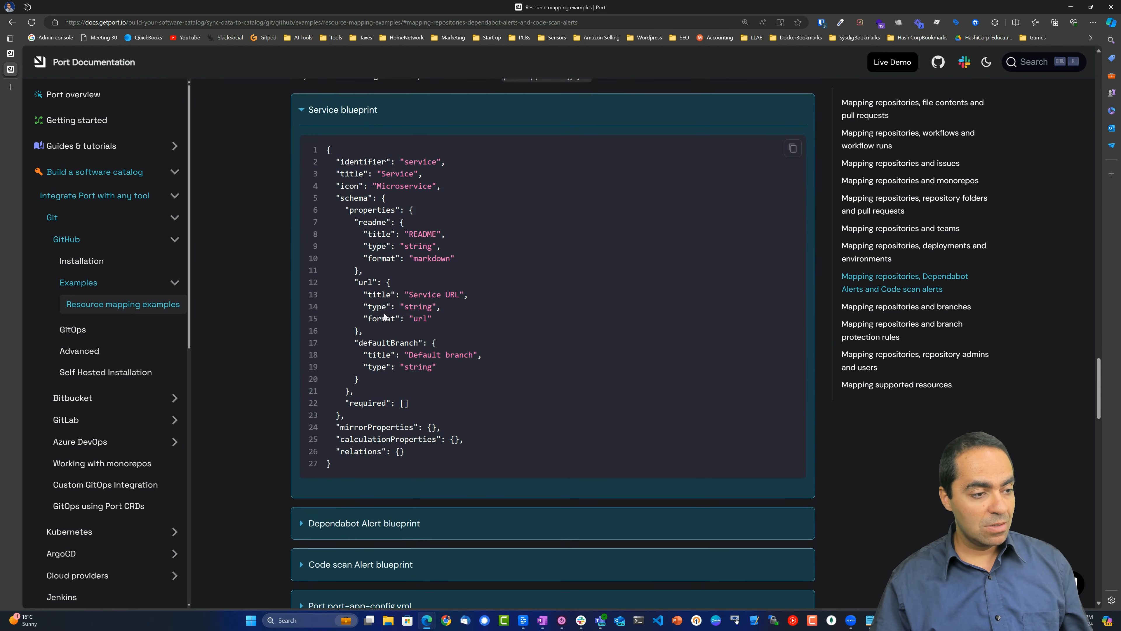
scroll(384, 312, "up", 2)
scroll(383, 312, "down", 3)
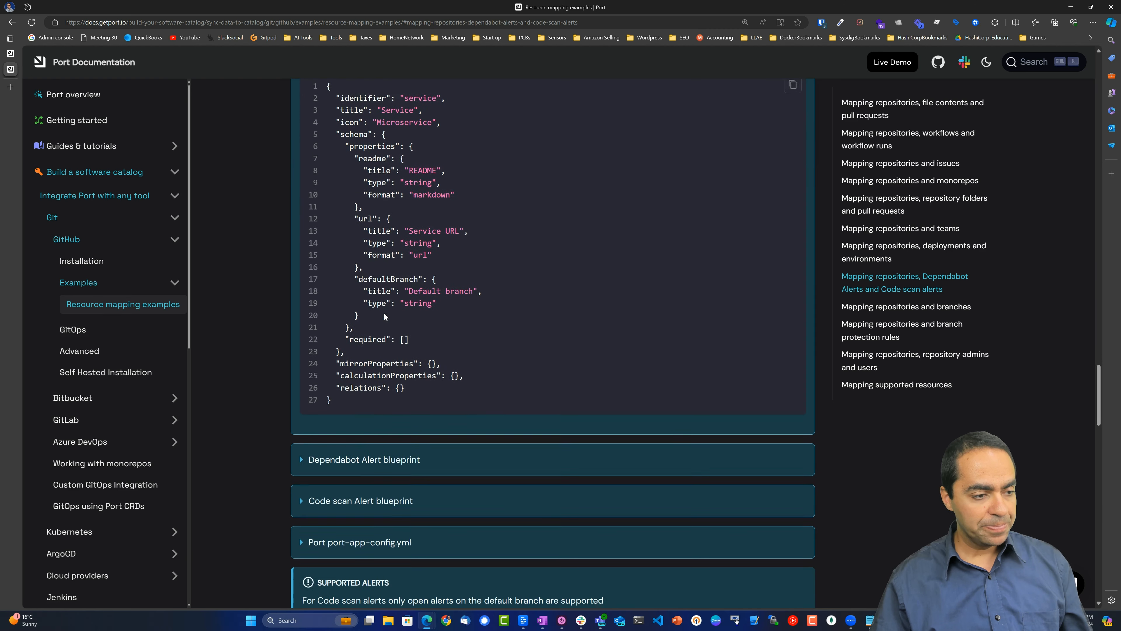
scroll(383, 312, "down", 1)
left_click(367, 438)
scroll(371, 431, "down", 8)
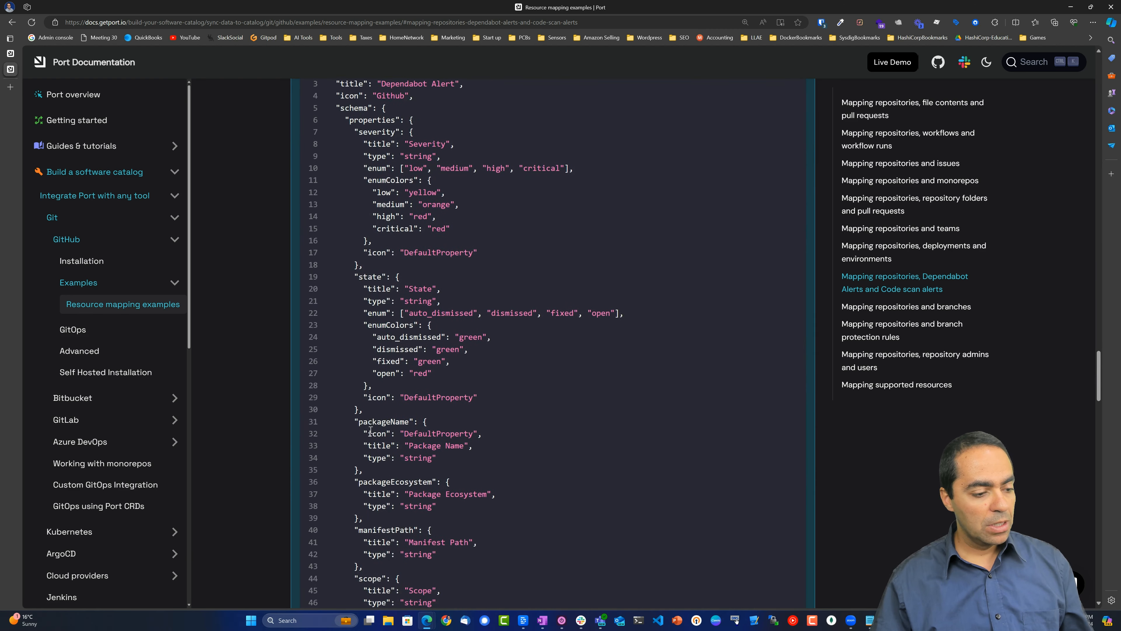
scroll(371, 431, "up", 10)
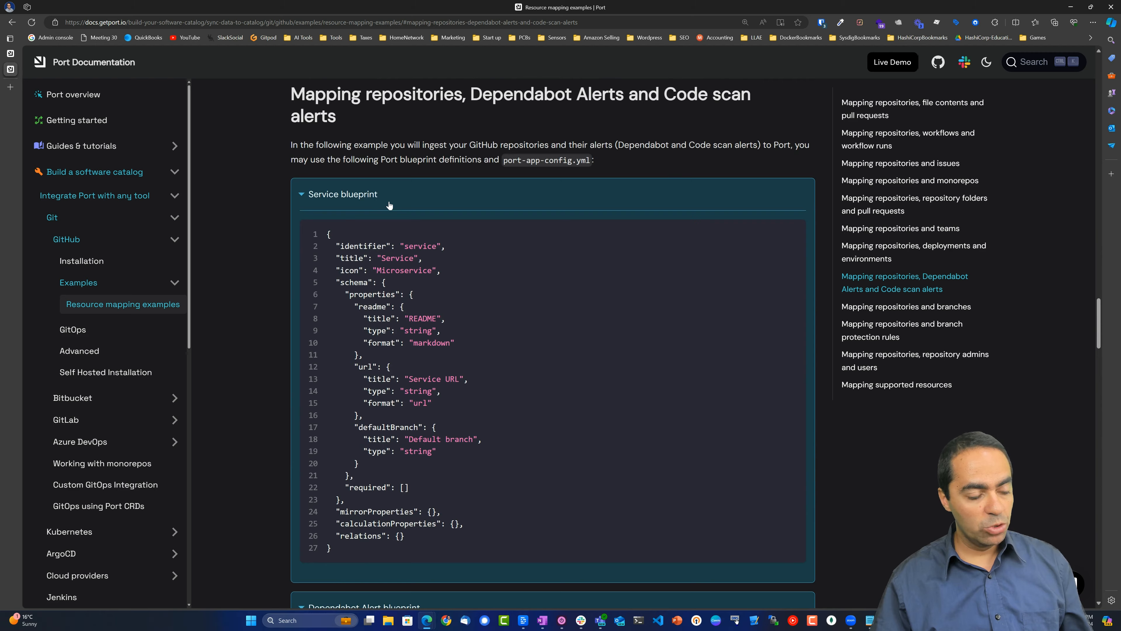
scroll(389, 204, "down", 8)
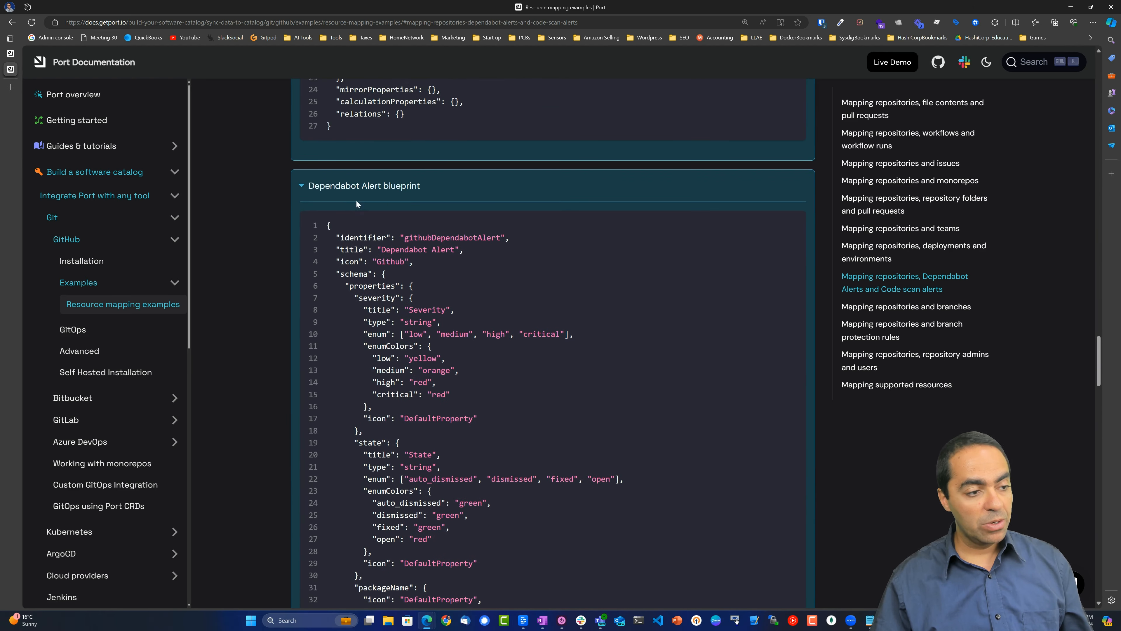
left_click(404, 188)
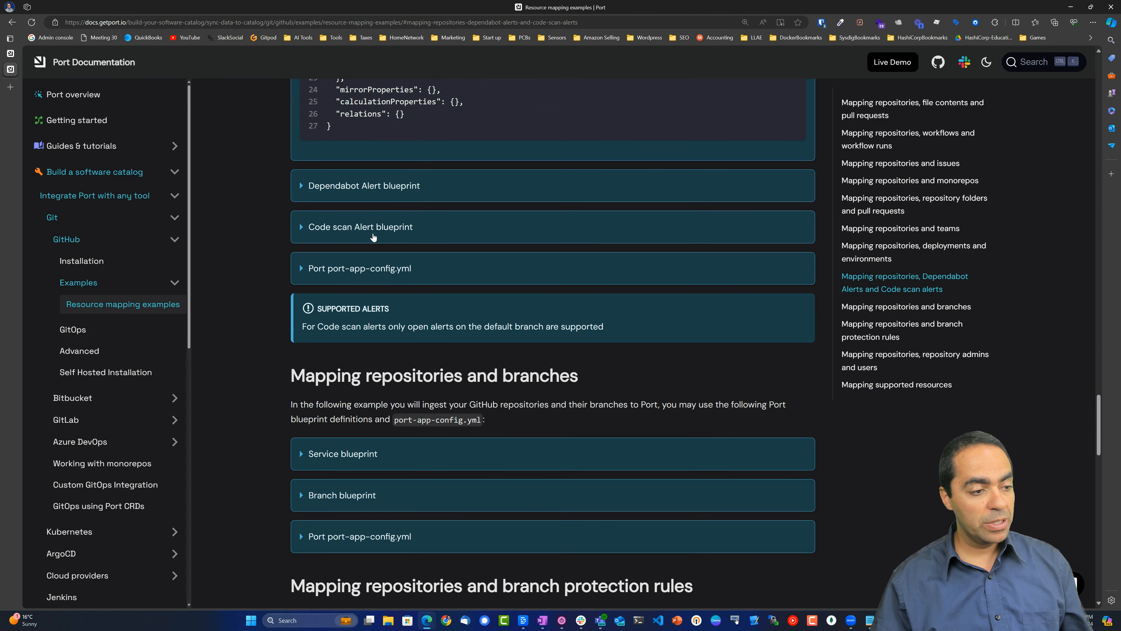
left_click(363, 234)
left_click(360, 234)
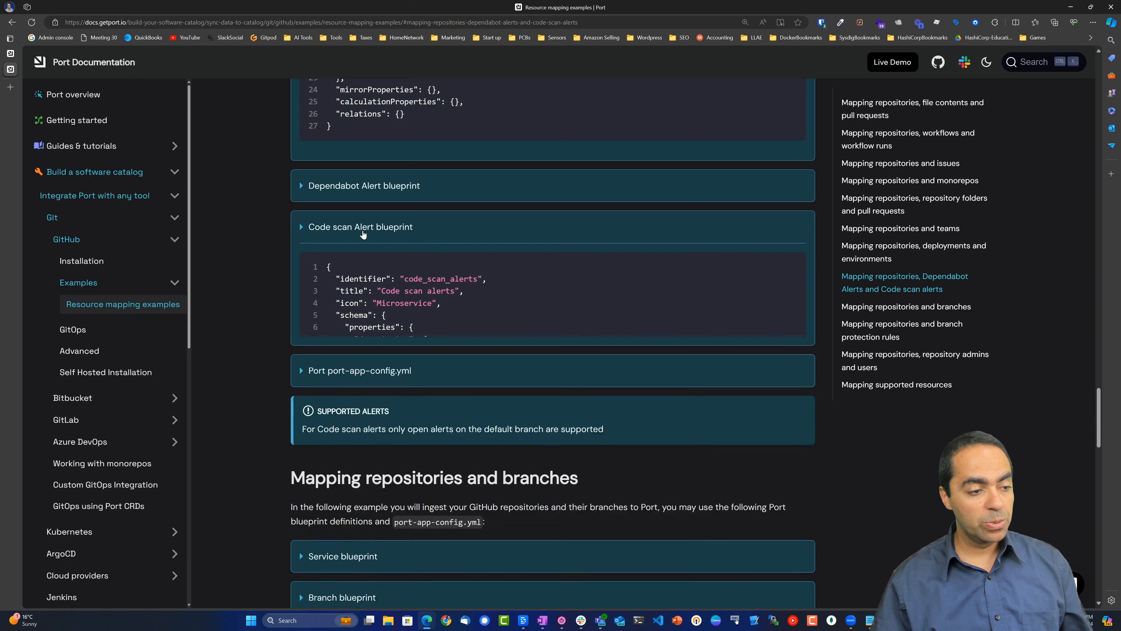
left_click(380, 270)
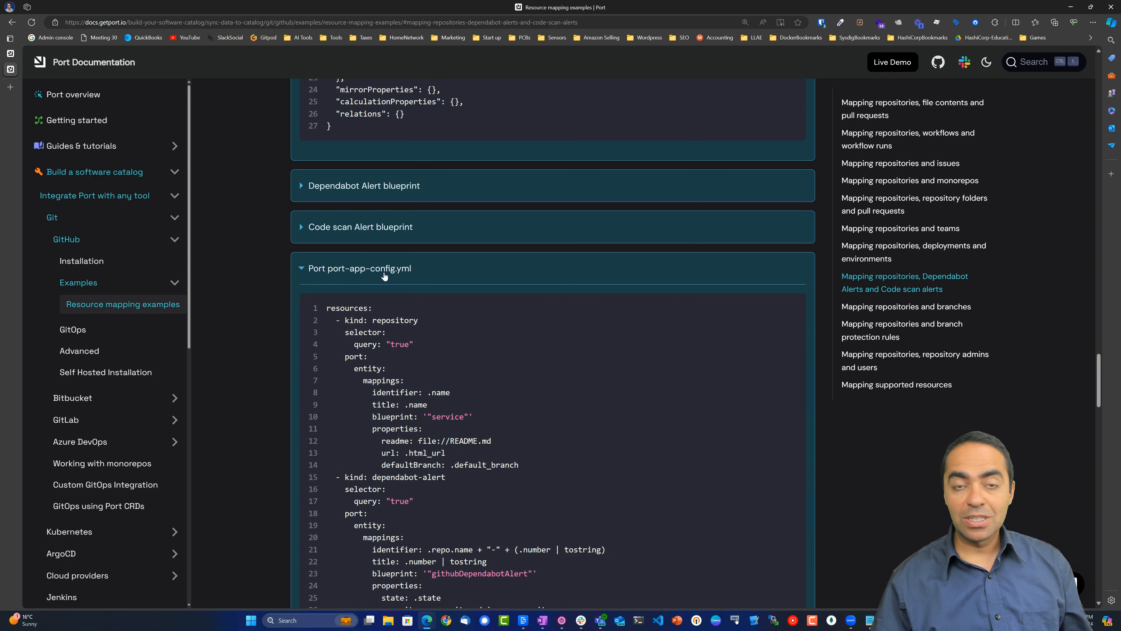
left_click(384, 272)
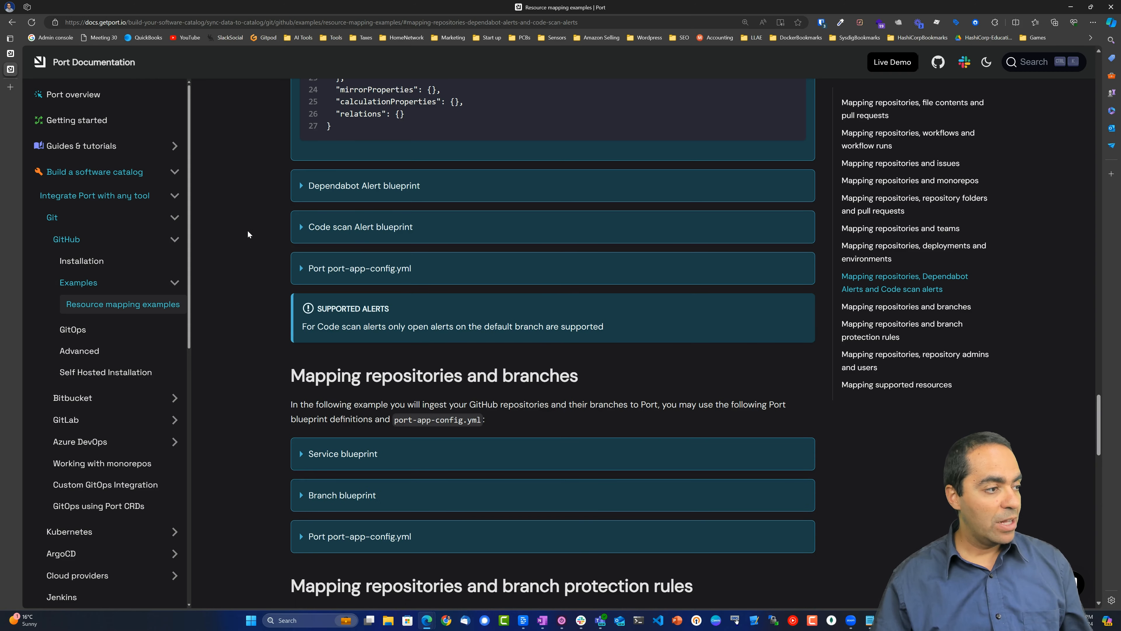
left_click(11, 54)
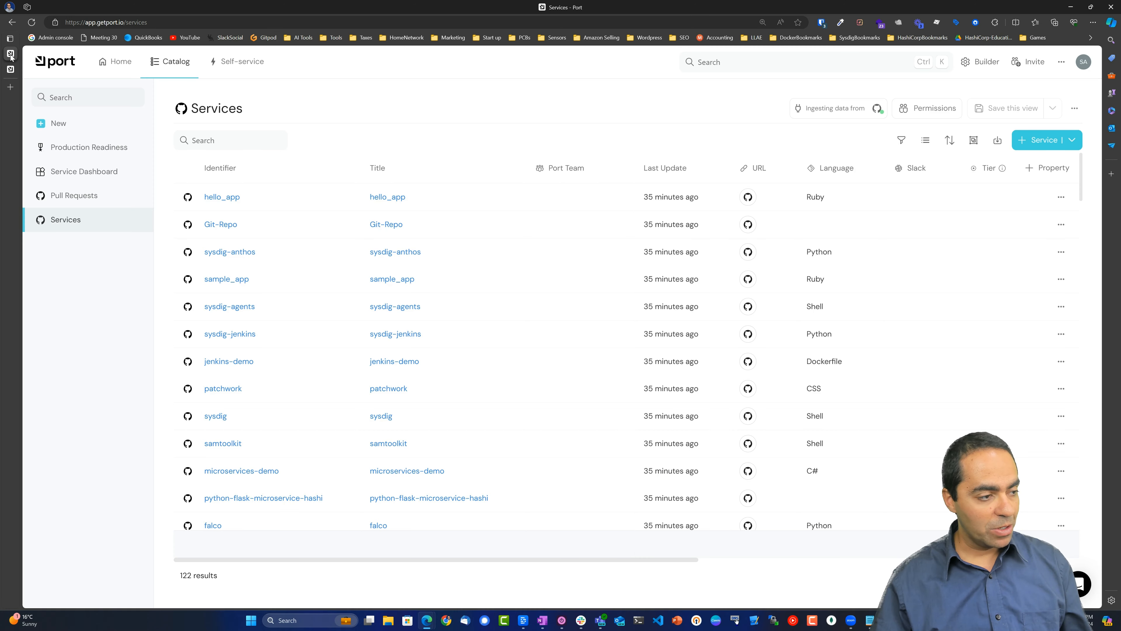
Expand the Service blueprint in the data model to show its Tier, README, Language, Slack and URL properties.
left_click(980, 64)
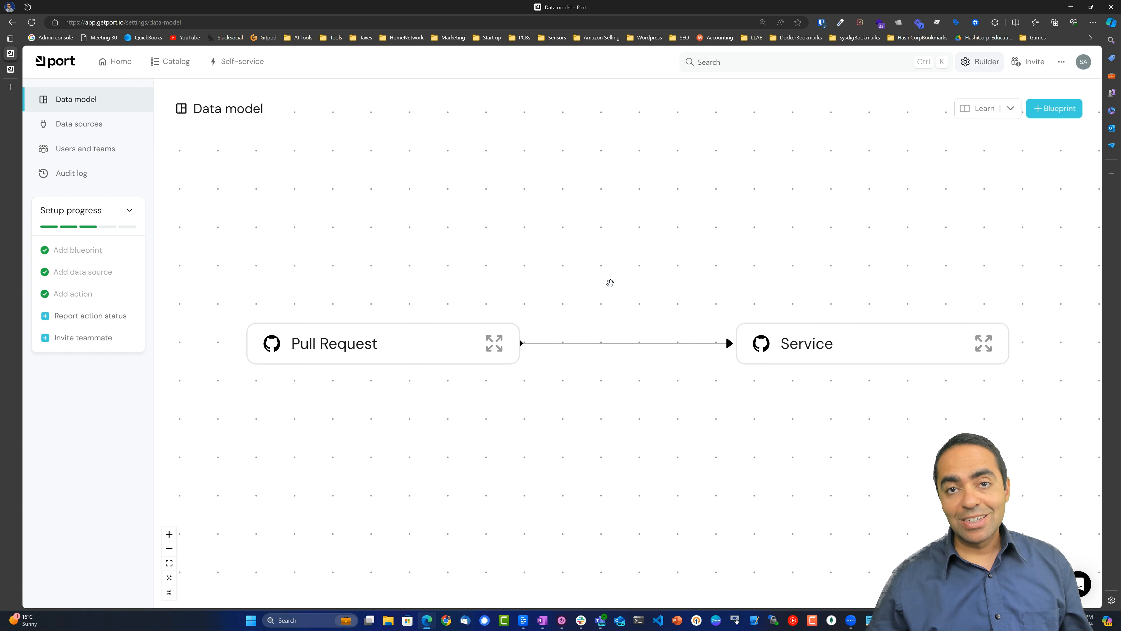
left_click_drag(609, 283, 598, 271)
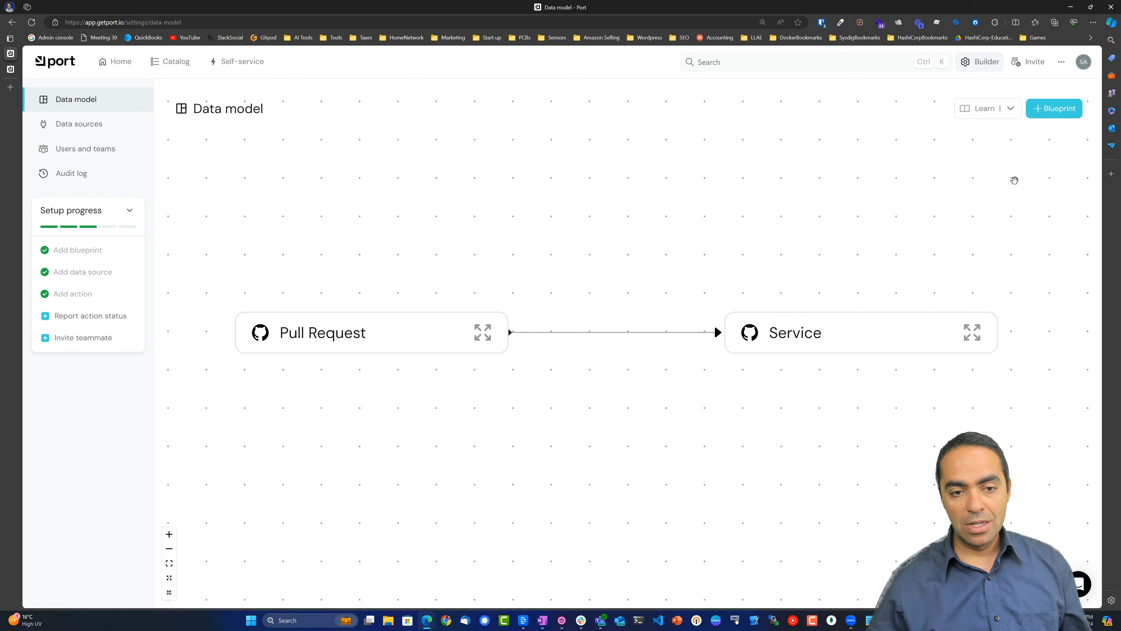
left_click(1037, 114)
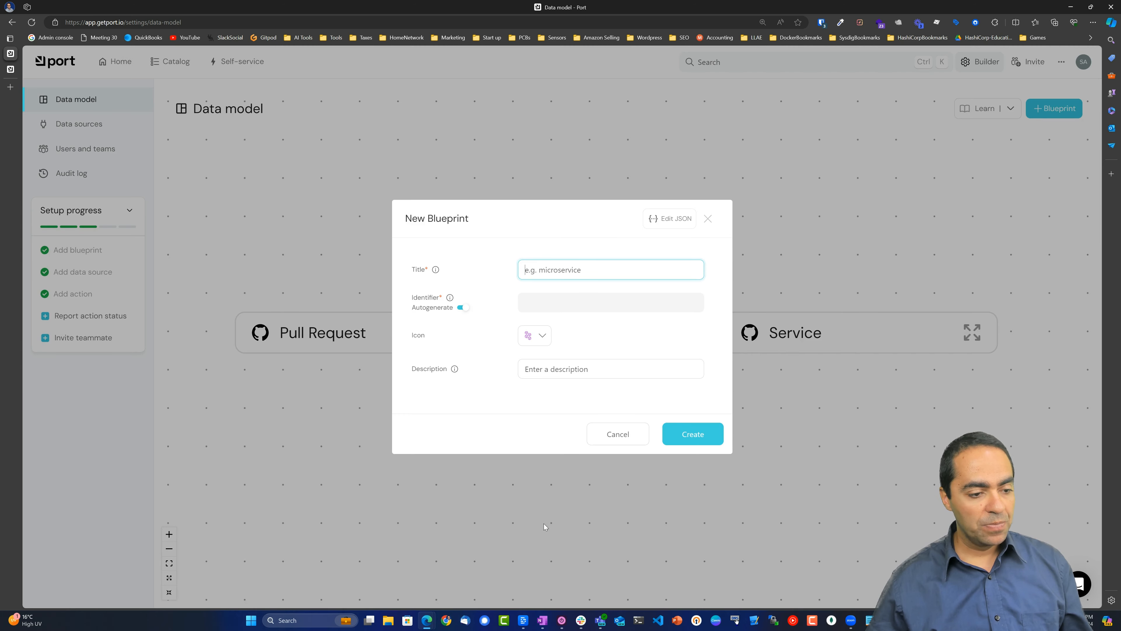
left_click(616, 435)
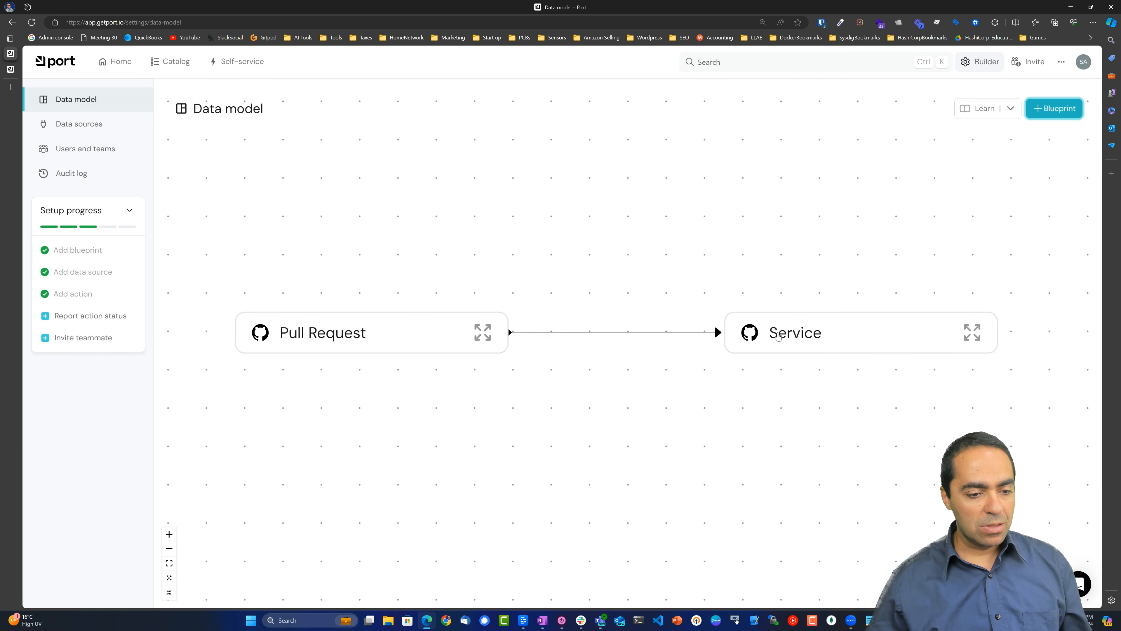
left_click(971, 331)
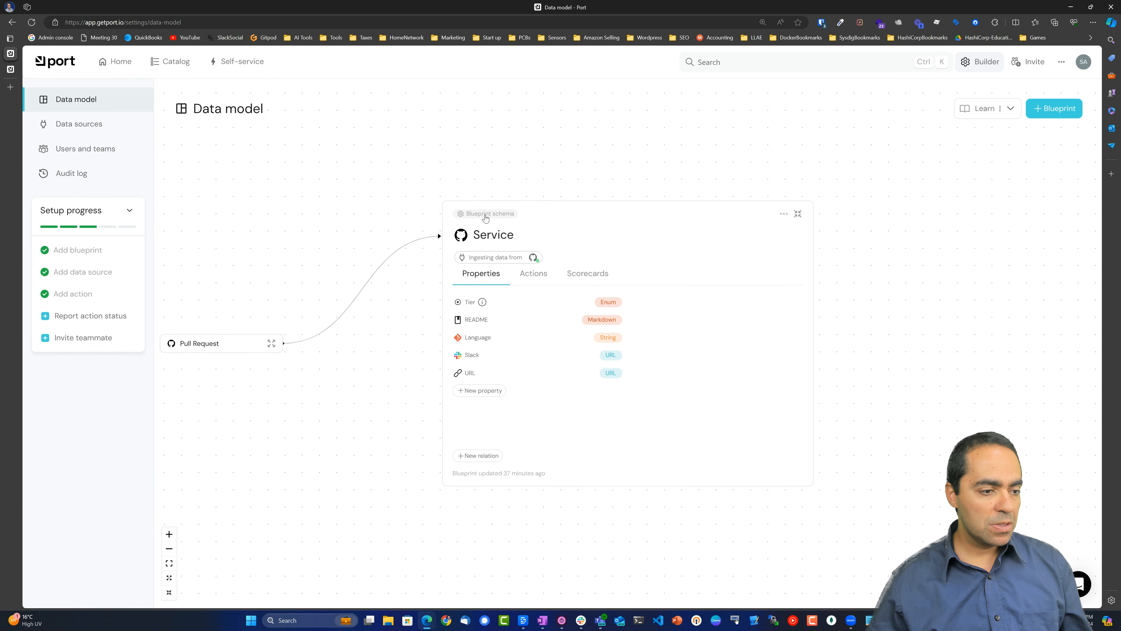
mouse_move(486, 216)
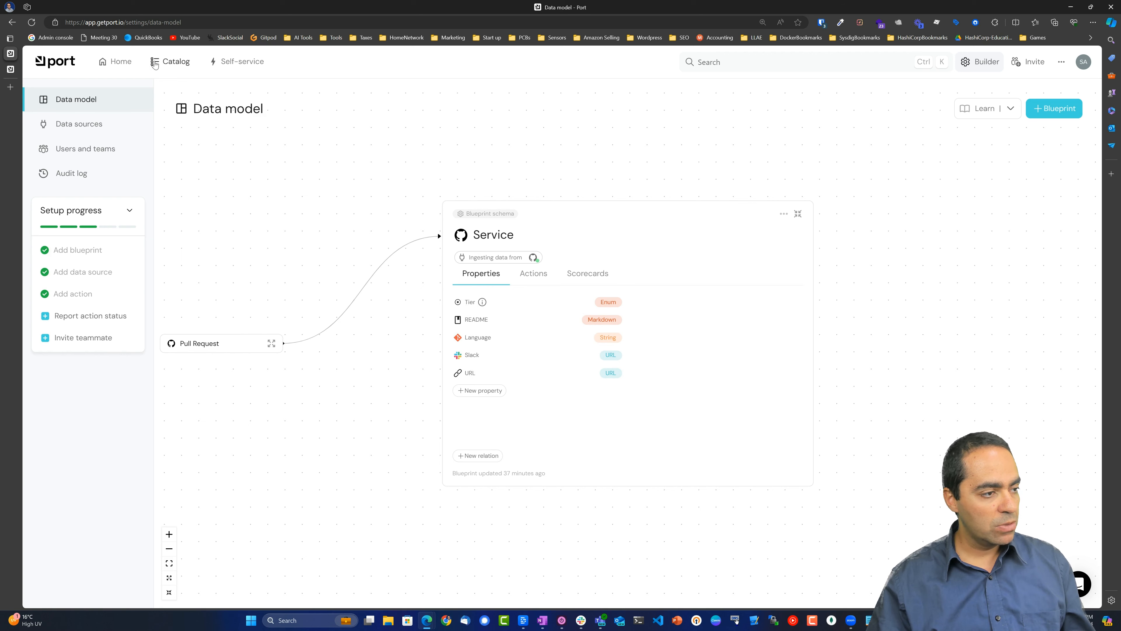
Browse Services and Production Readiness, then list the Service blueprint's actions like Scaffold Service and Delete Repo.
left_click(165, 65)
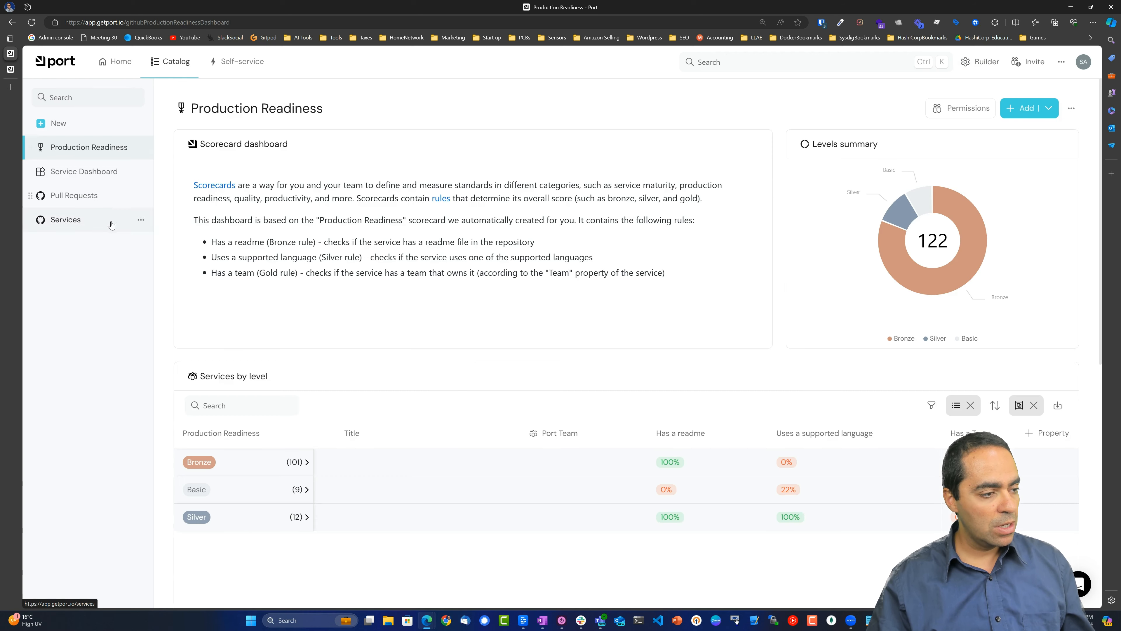
left_click(79, 223)
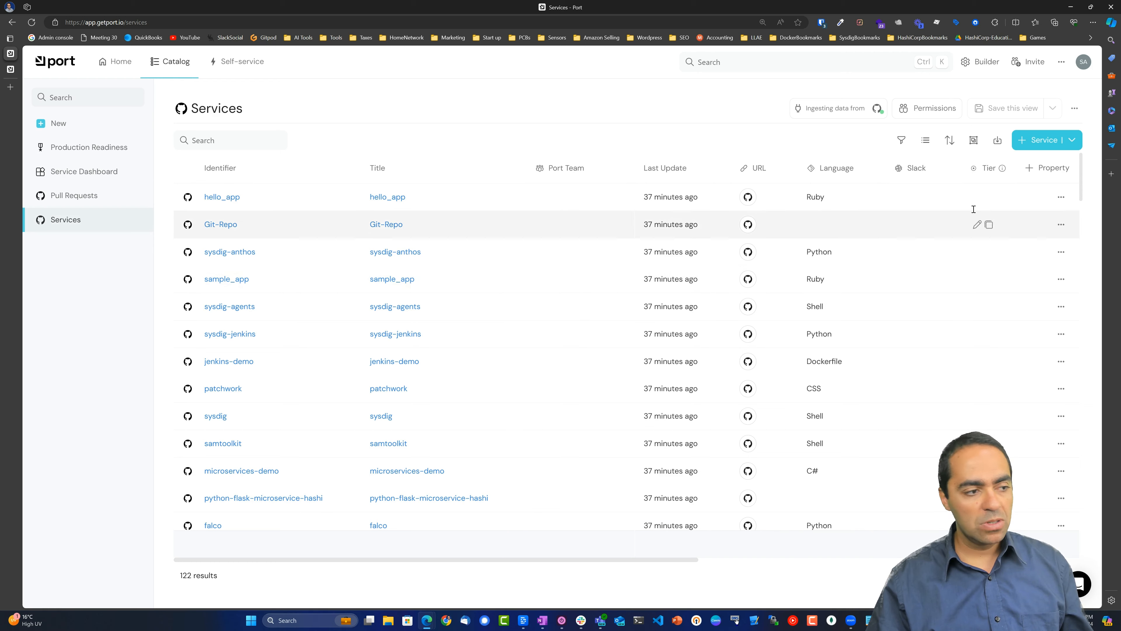
left_click(88, 147)
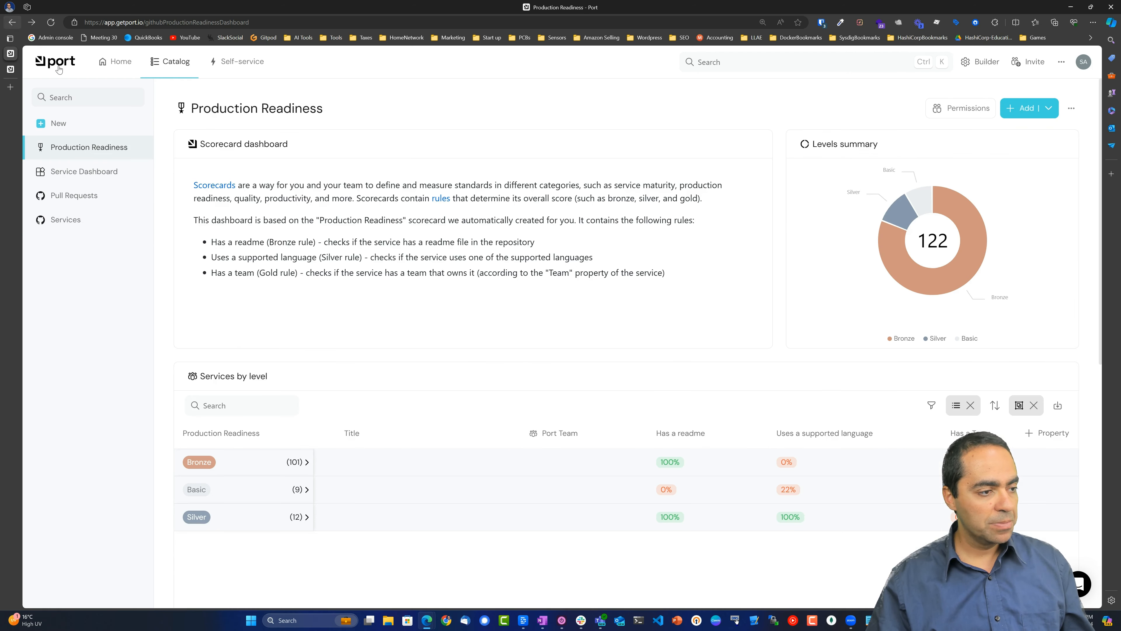
left_click(981, 61)
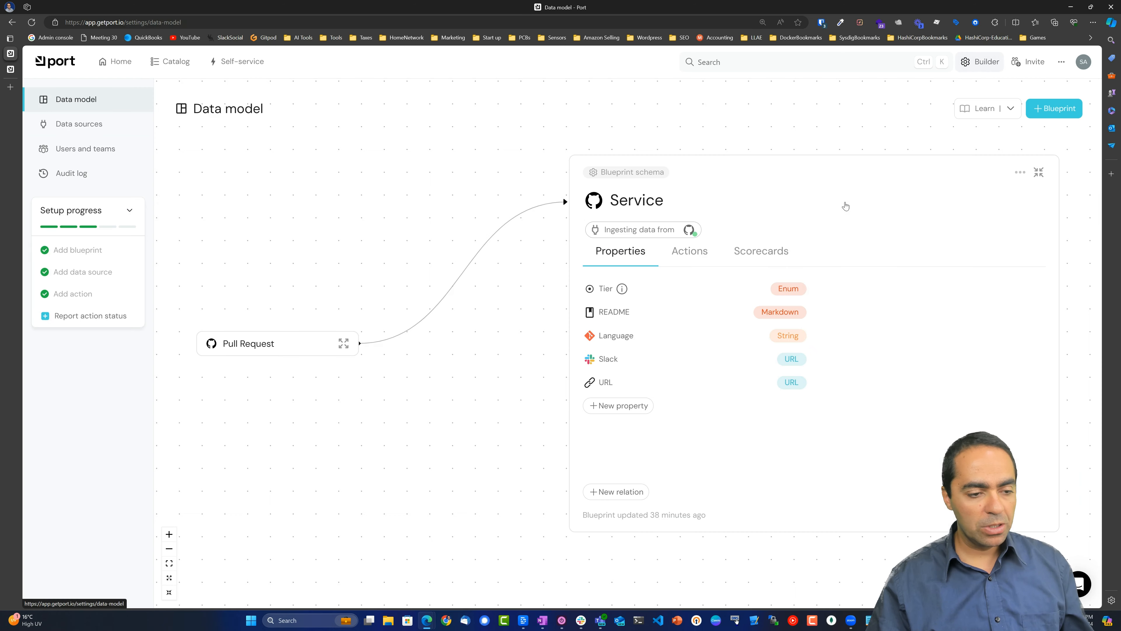
left_click(687, 258)
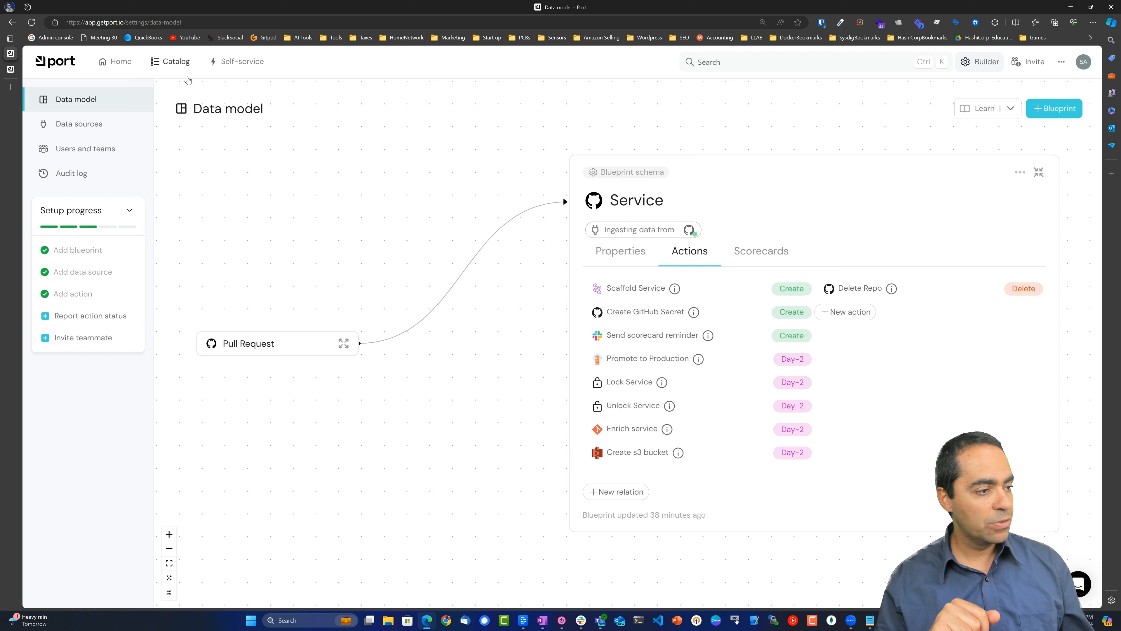
left_click(229, 65)
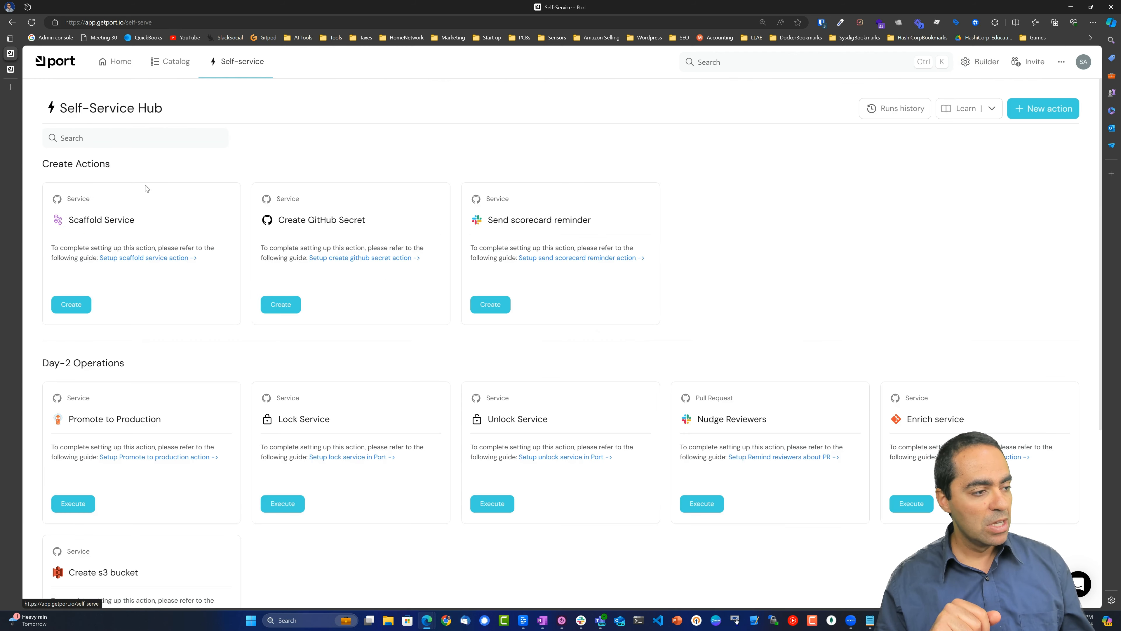
scroll(170, 185, "down", 5)
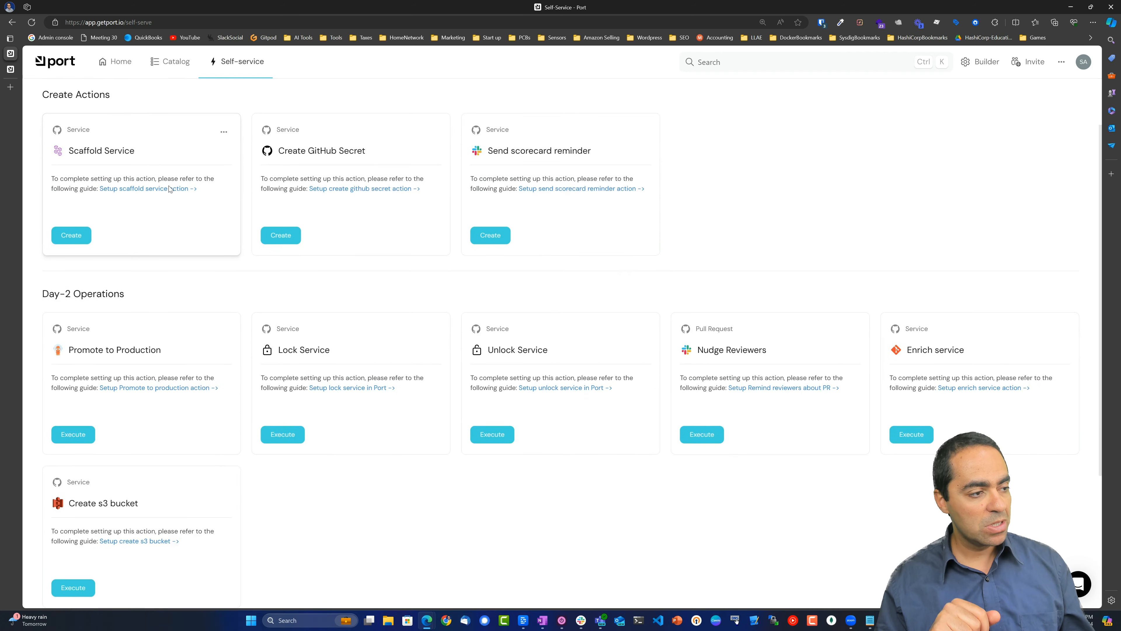
scroll(140, 345, "up", 5)
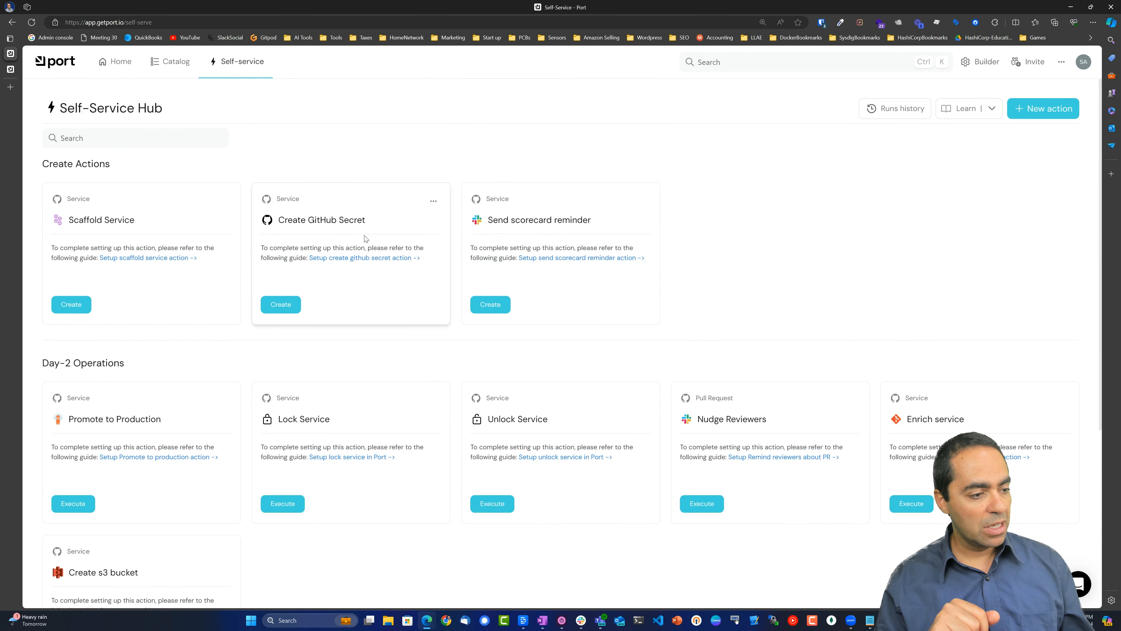
scroll(451, 284, "down", 2)
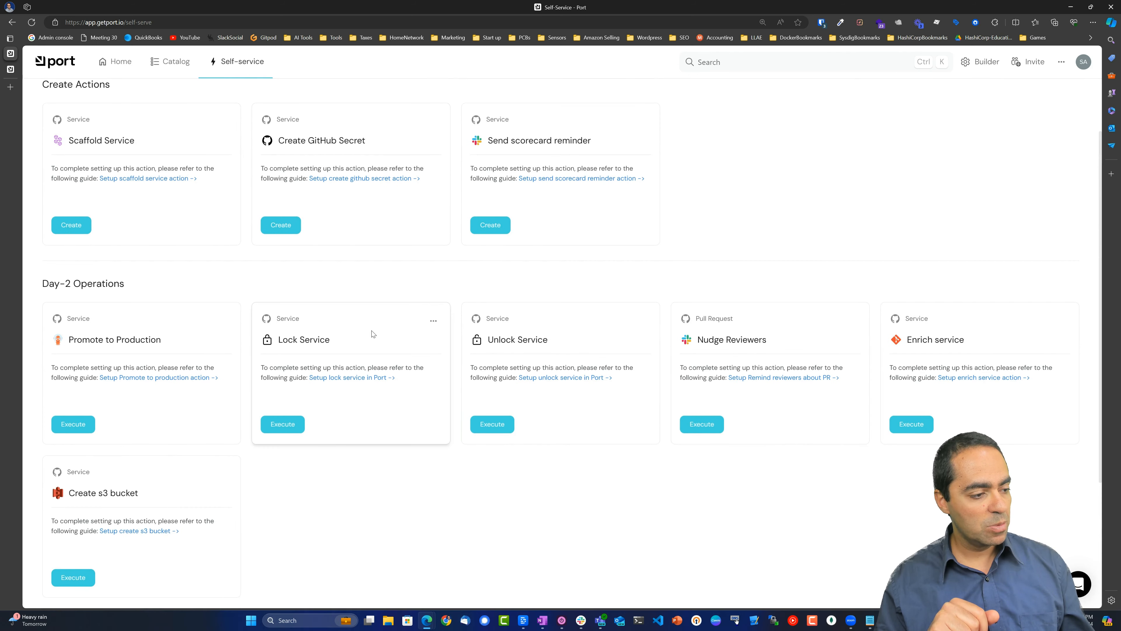
scroll(814, 413, "down", 4)
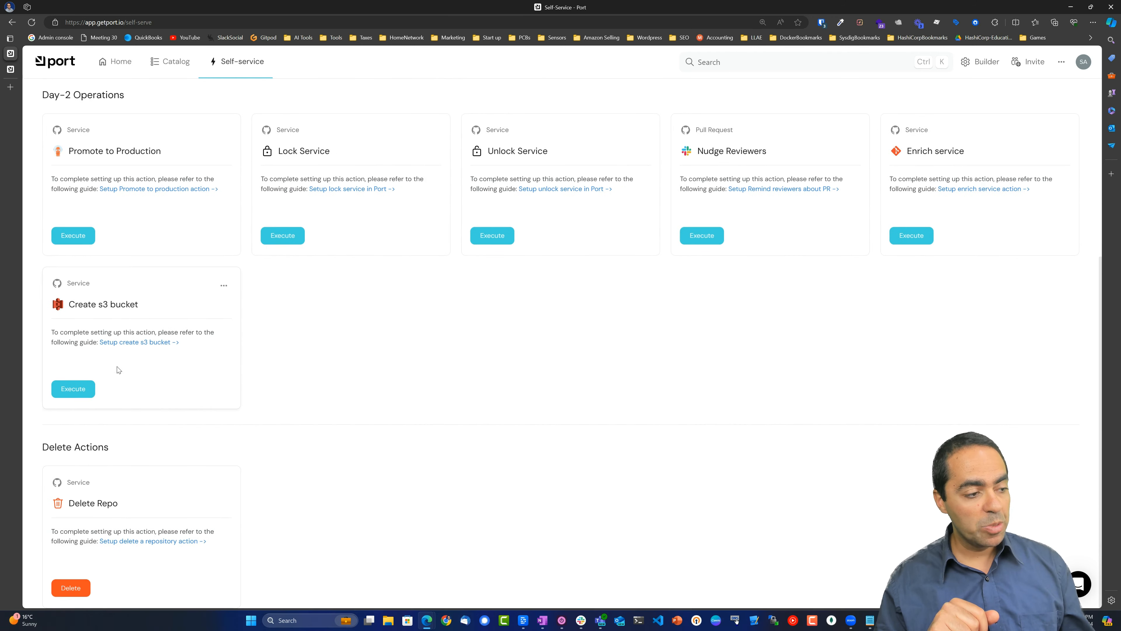
scroll(227, 309, "up", 5)
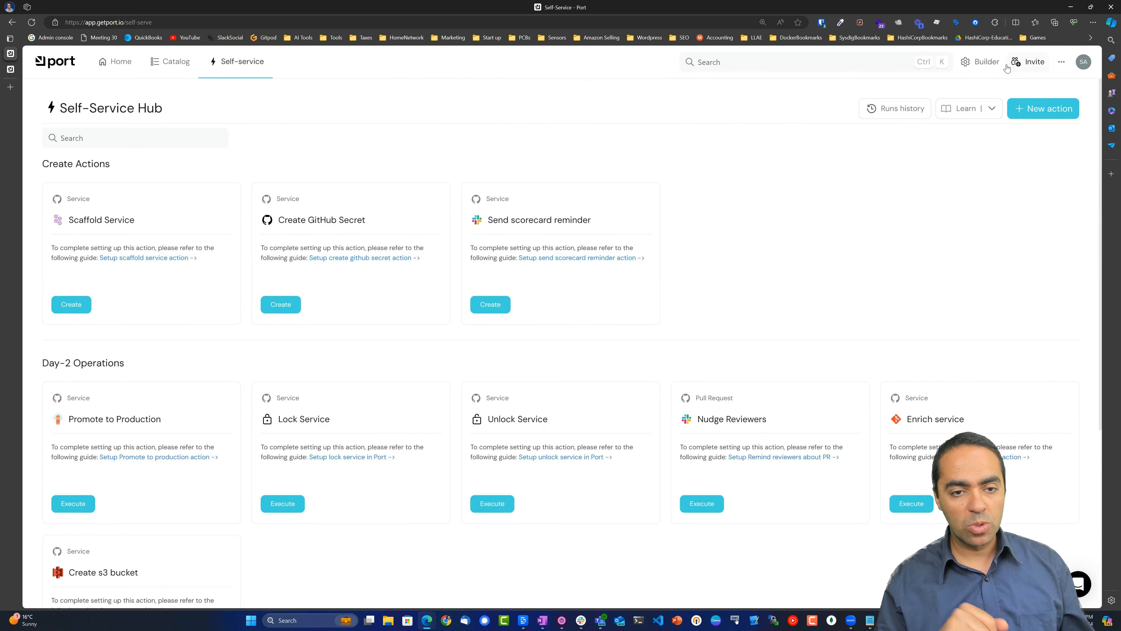
left_click(975, 66)
left_click(690, 258)
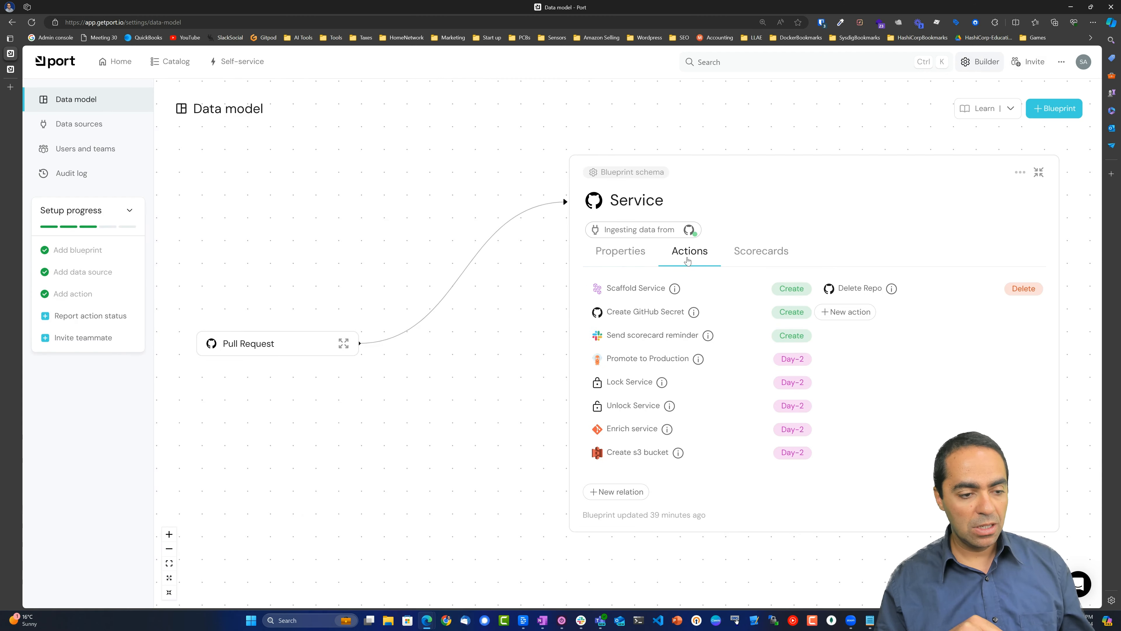
List the Service blueprint's scorecards and open the Production Readiness JSON definition.
left_click(766, 262)
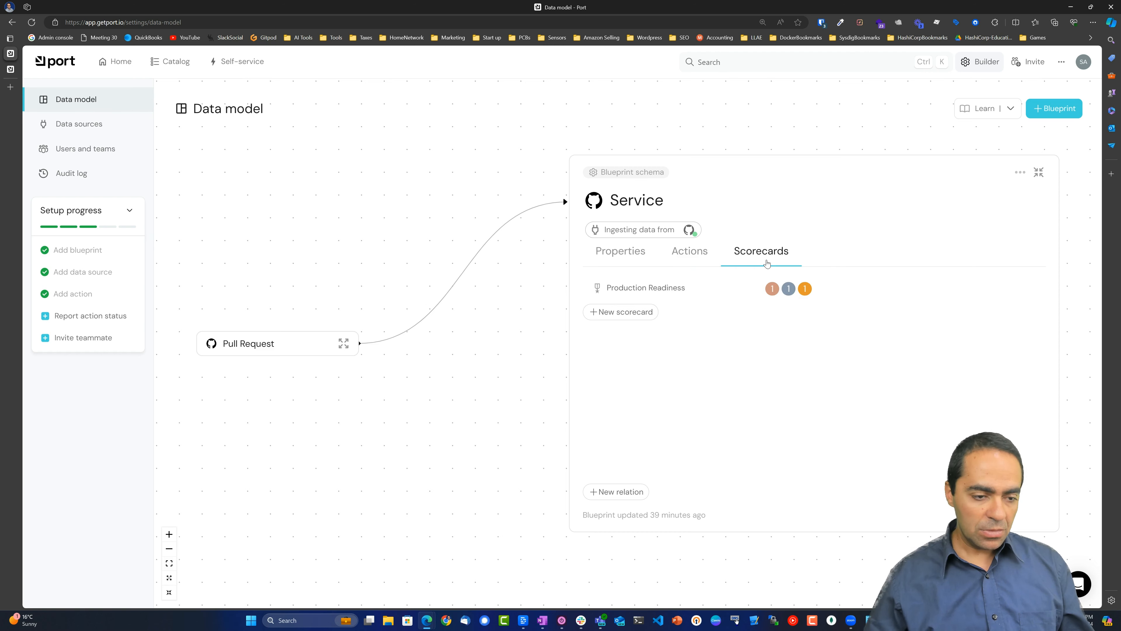
left_click(691, 294)
scroll(606, 336, "down", 3)
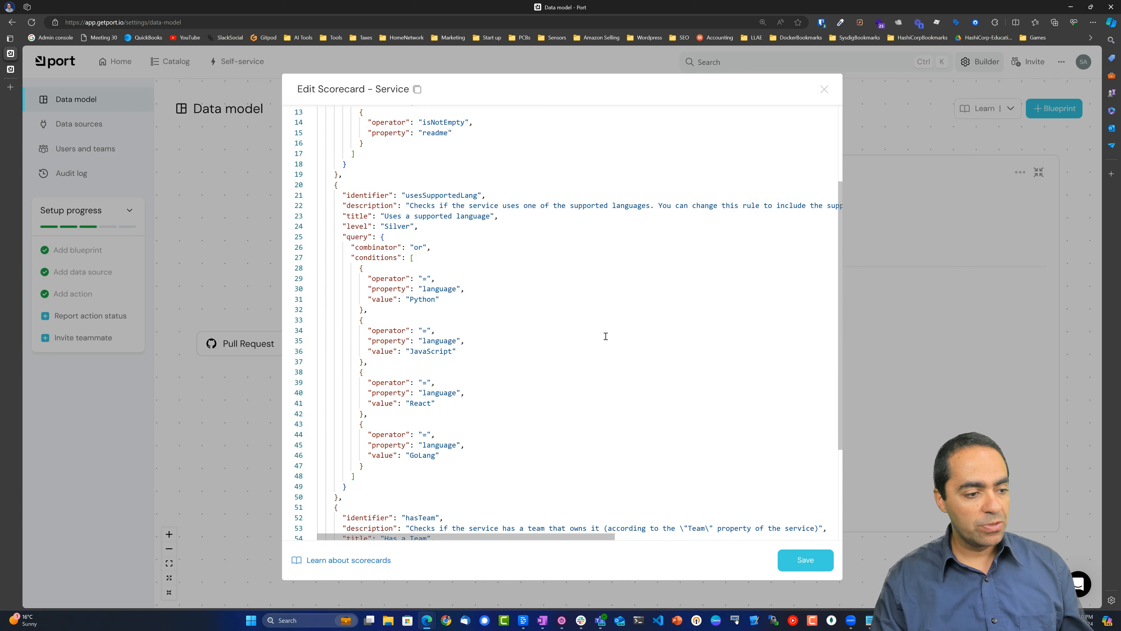
scroll(606, 333, "up", 3)
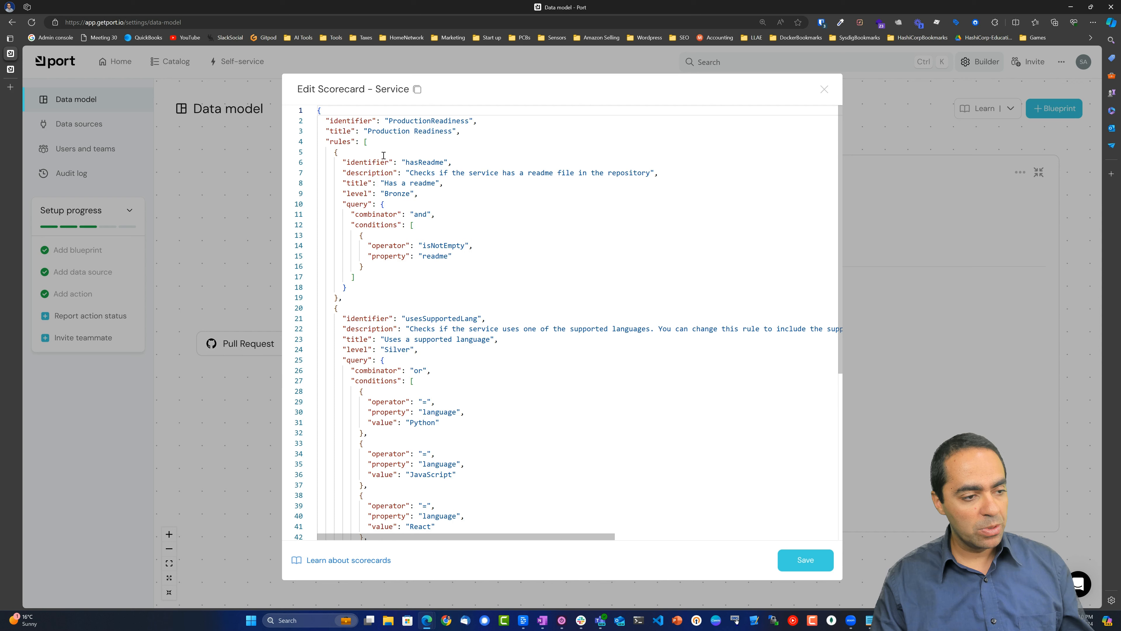
Review the hasReadme rule (Bronze level, isNotEmpty on readme), then close without saving.
double_click(410, 162)
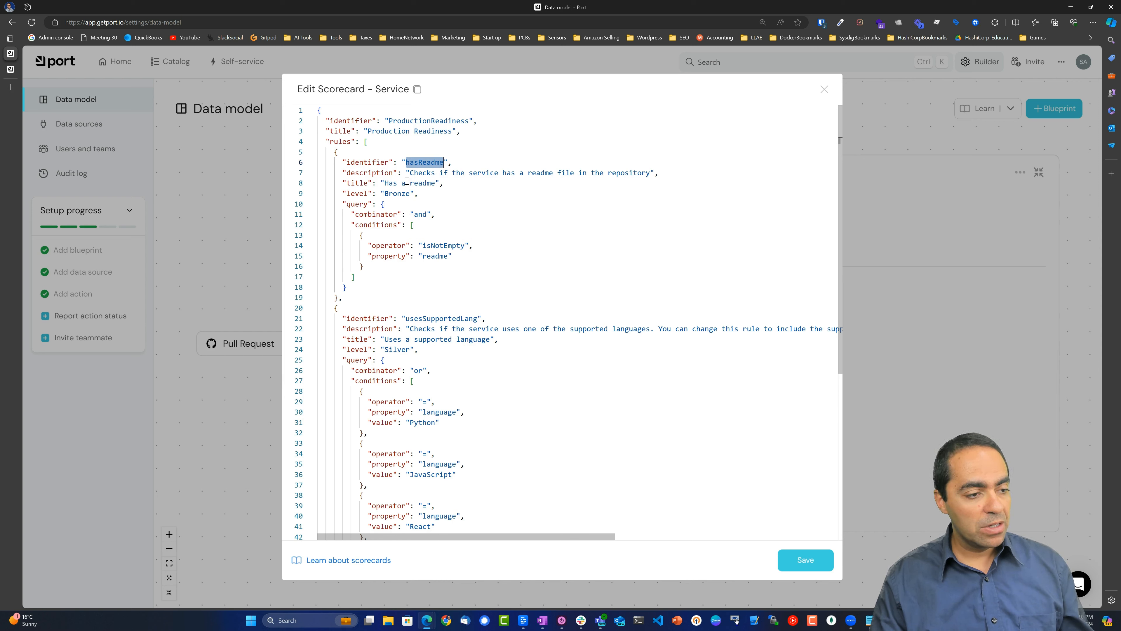
double_click(392, 195)
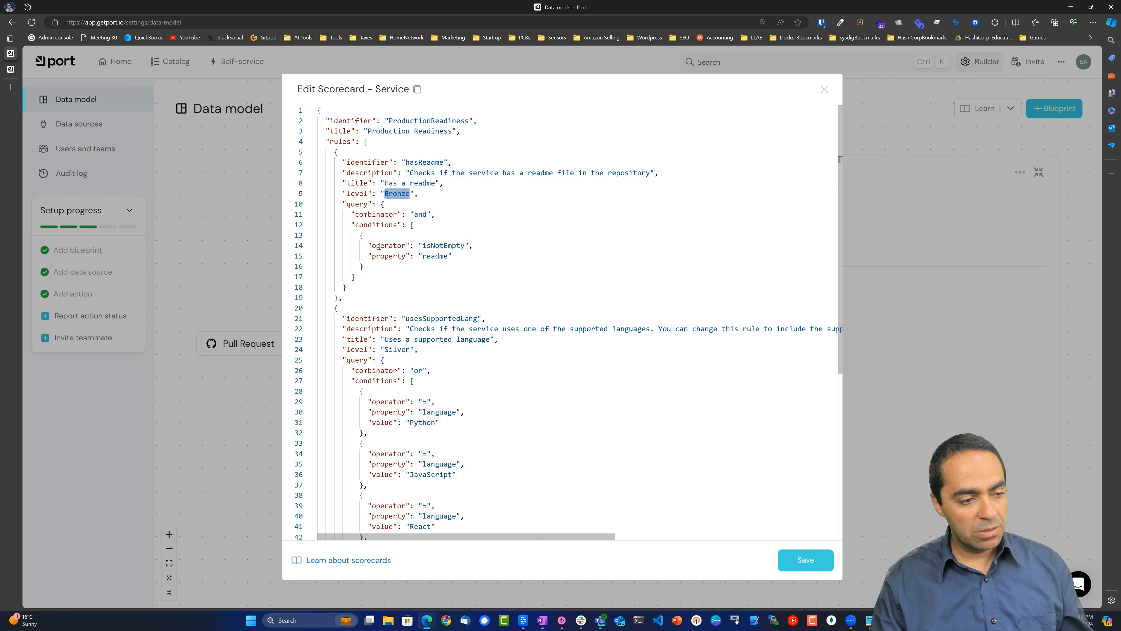
double_click(430, 246)
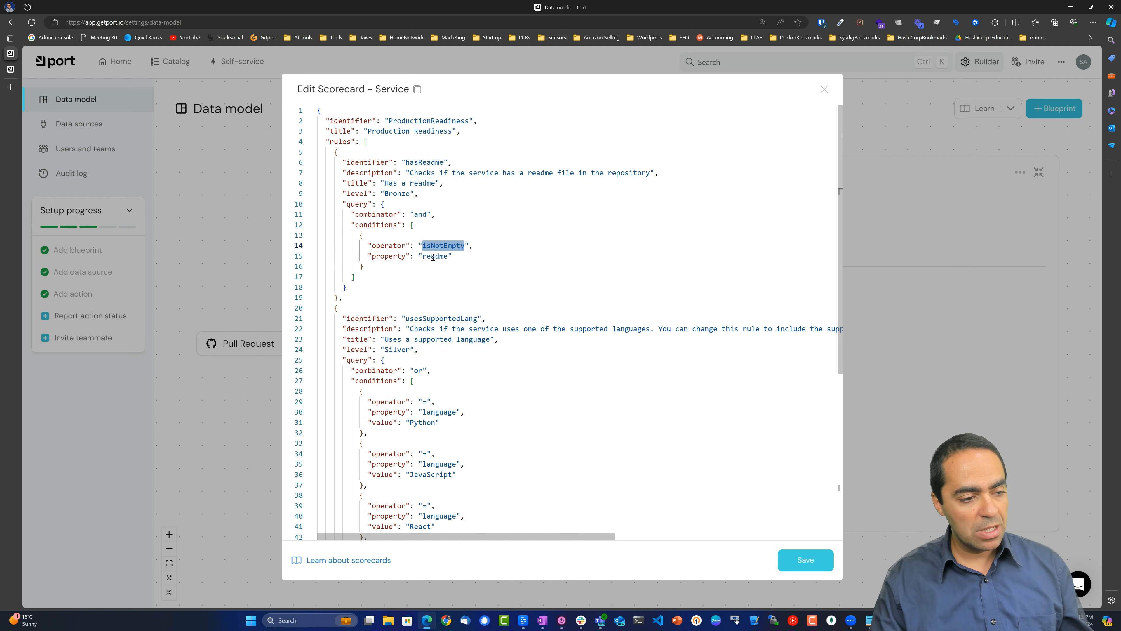
double_click(434, 256)
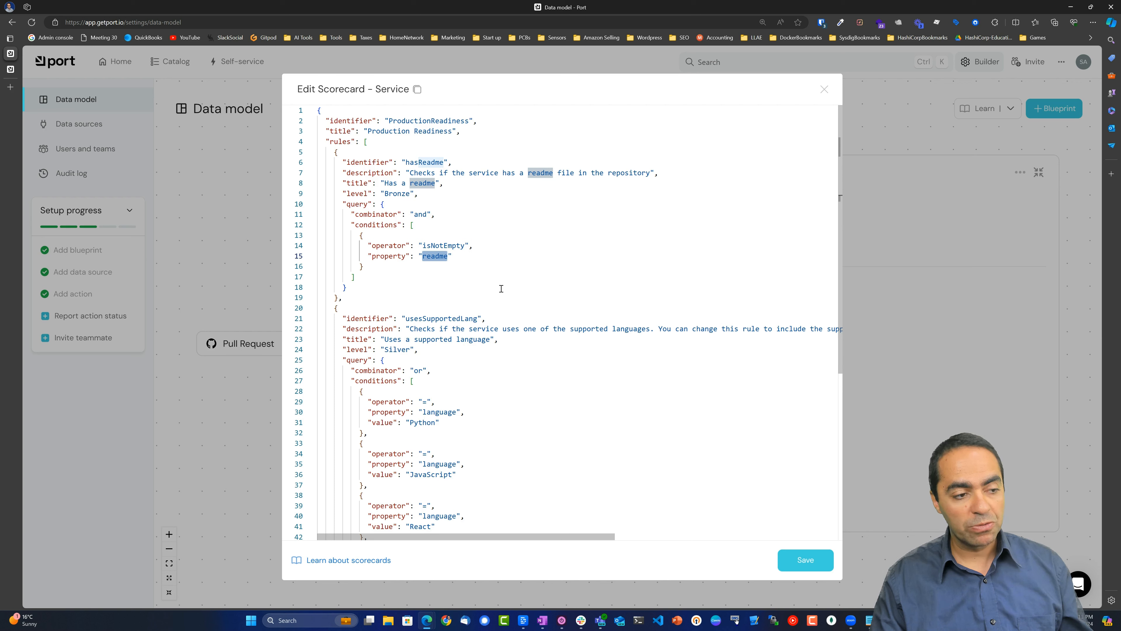
scroll(502, 289, "down", 2)
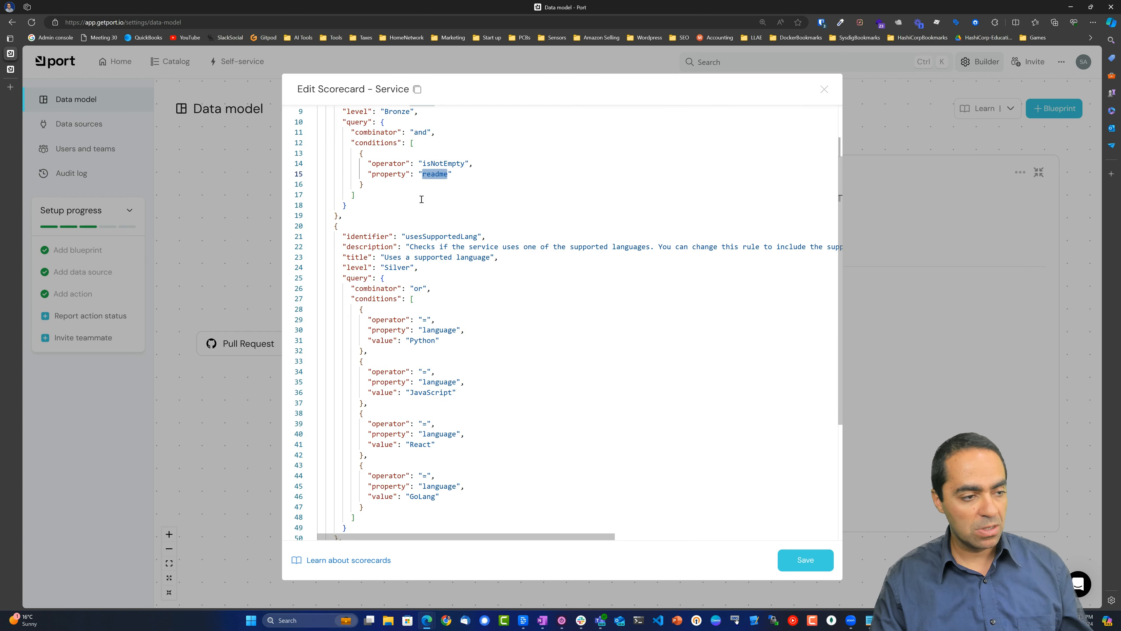
scroll(402, 233, "up", 2)
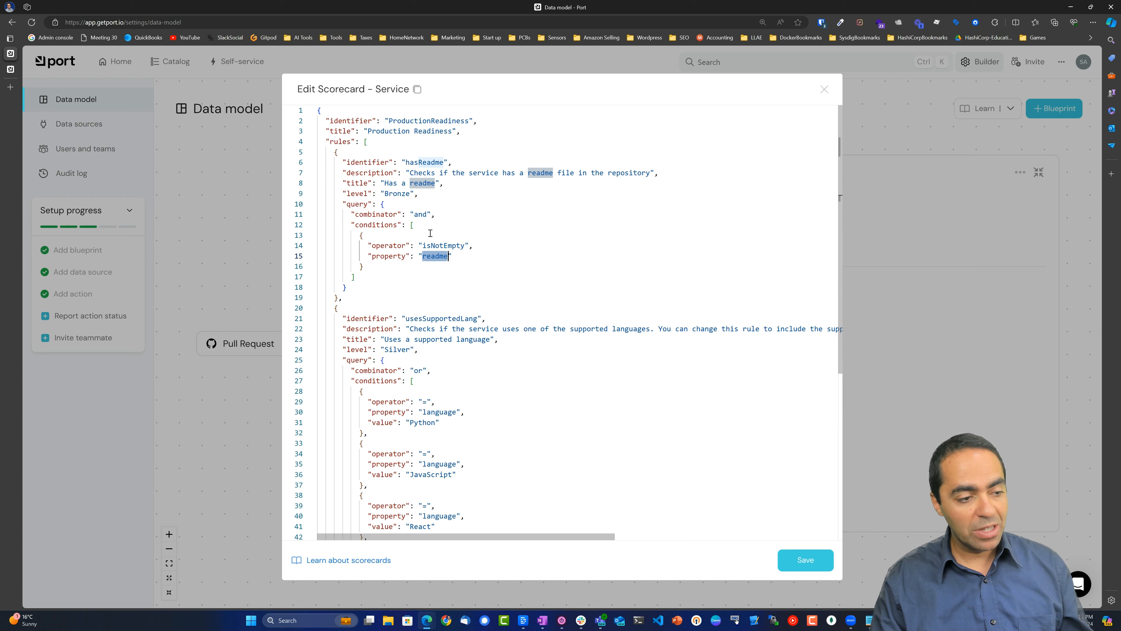
scroll(440, 268, "down", 1)
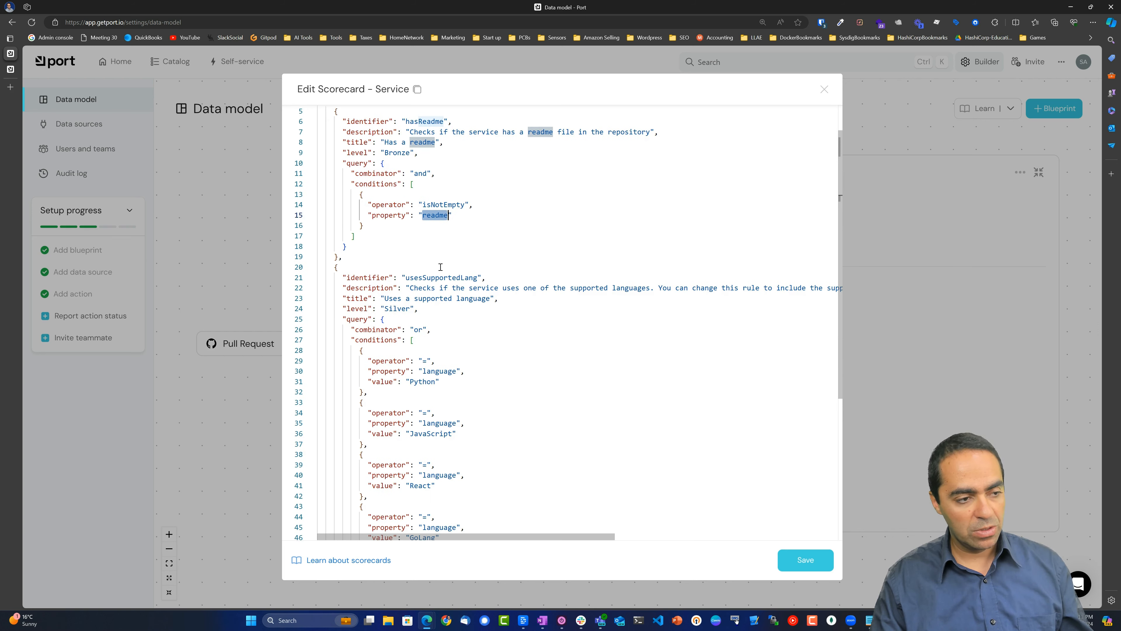
scroll(437, 251, "down", 3)
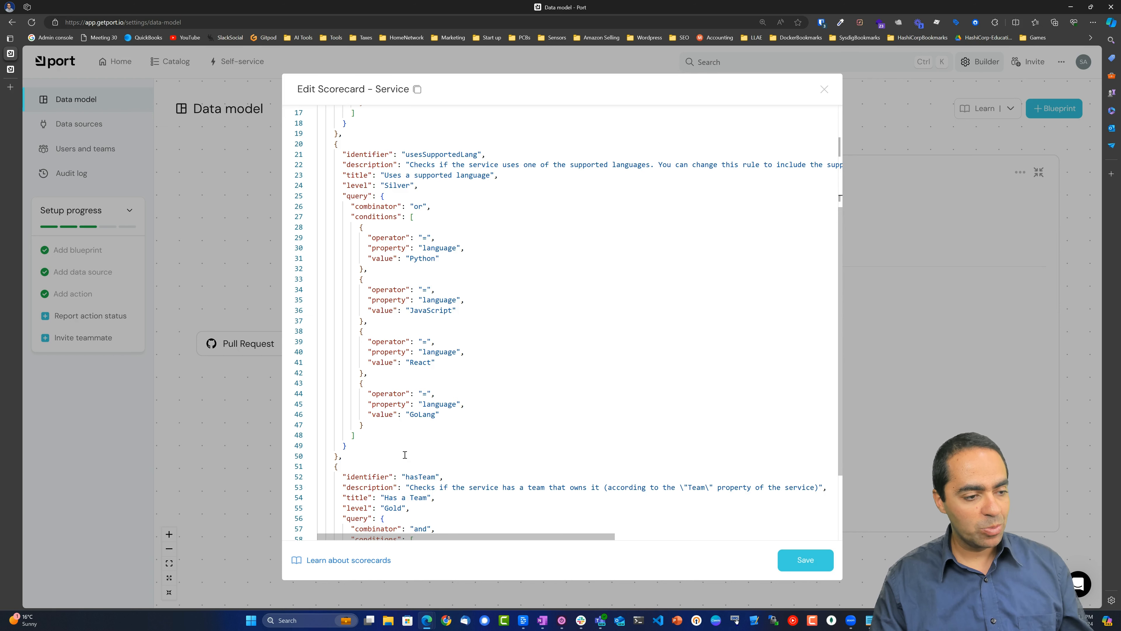
left_click_drag(419, 536, 389, 390)
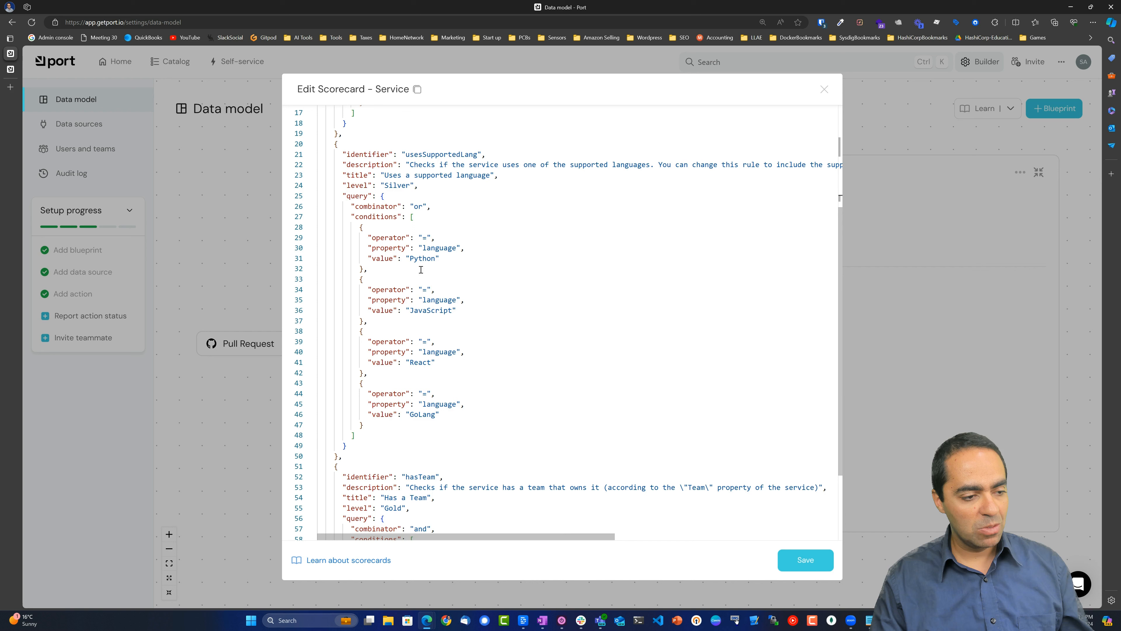
scroll(489, 405, "down", 3)
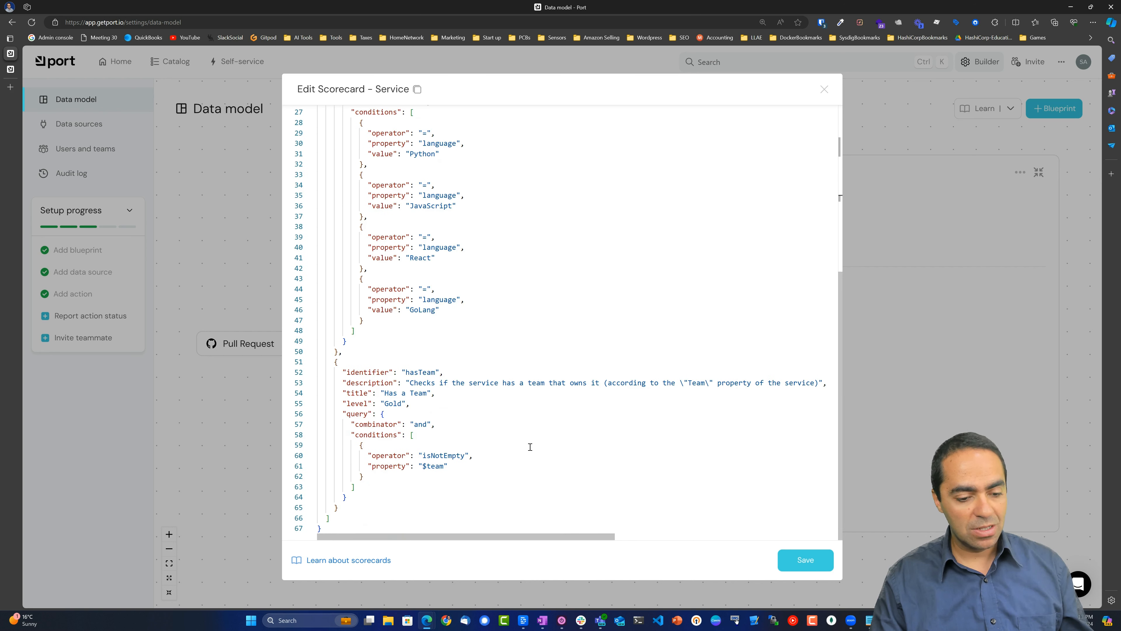
left_click(823, 90)
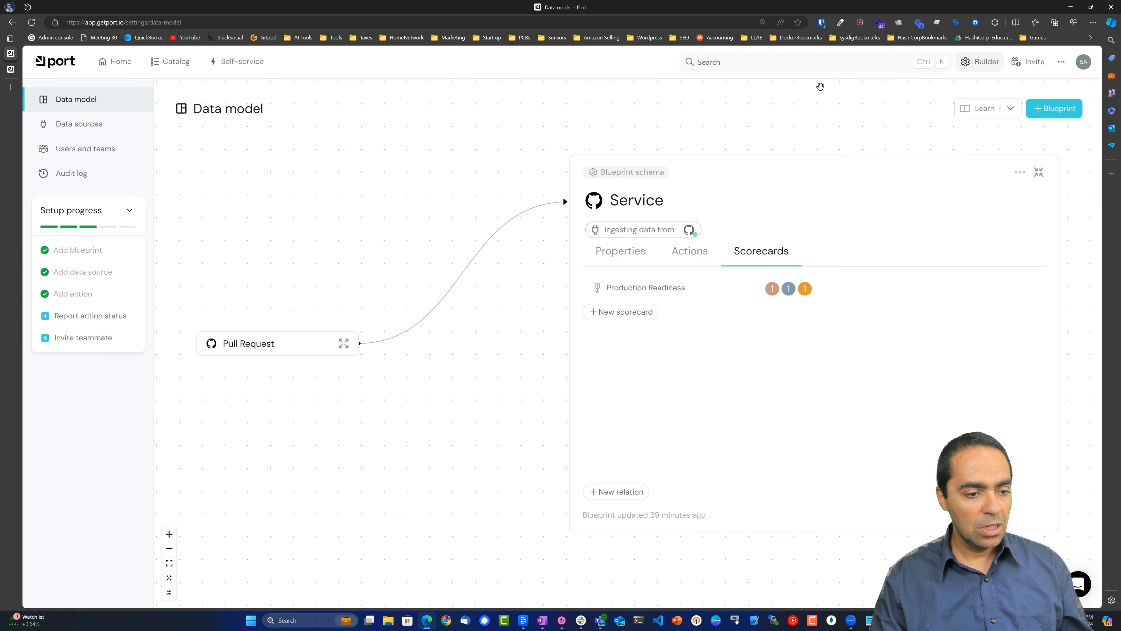
left_click(1024, 173)
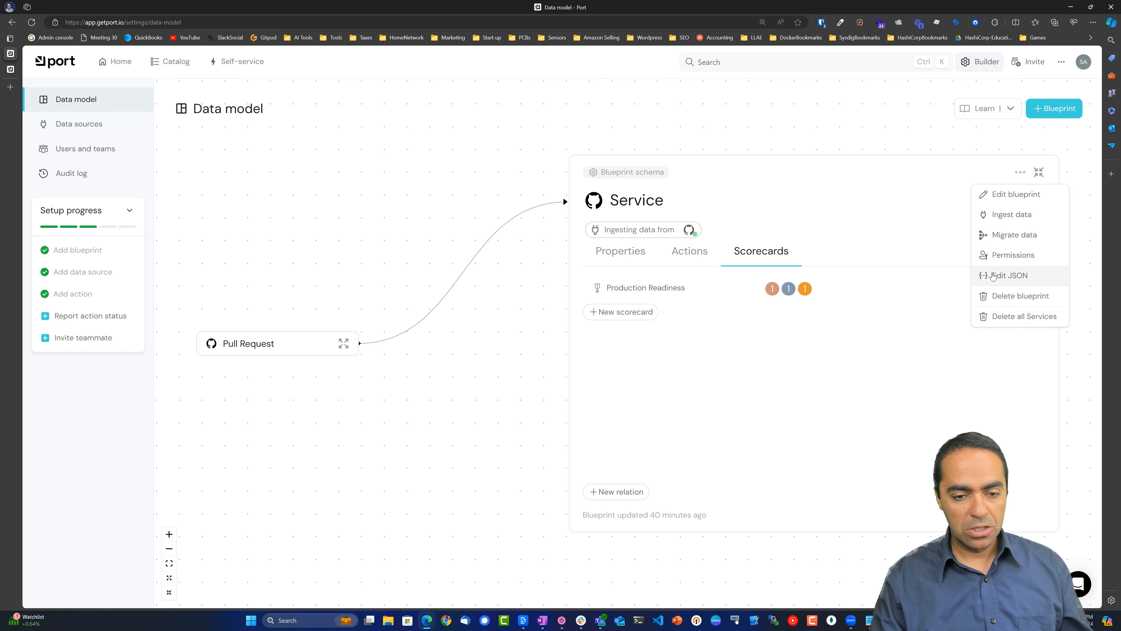
left_click(1003, 275)
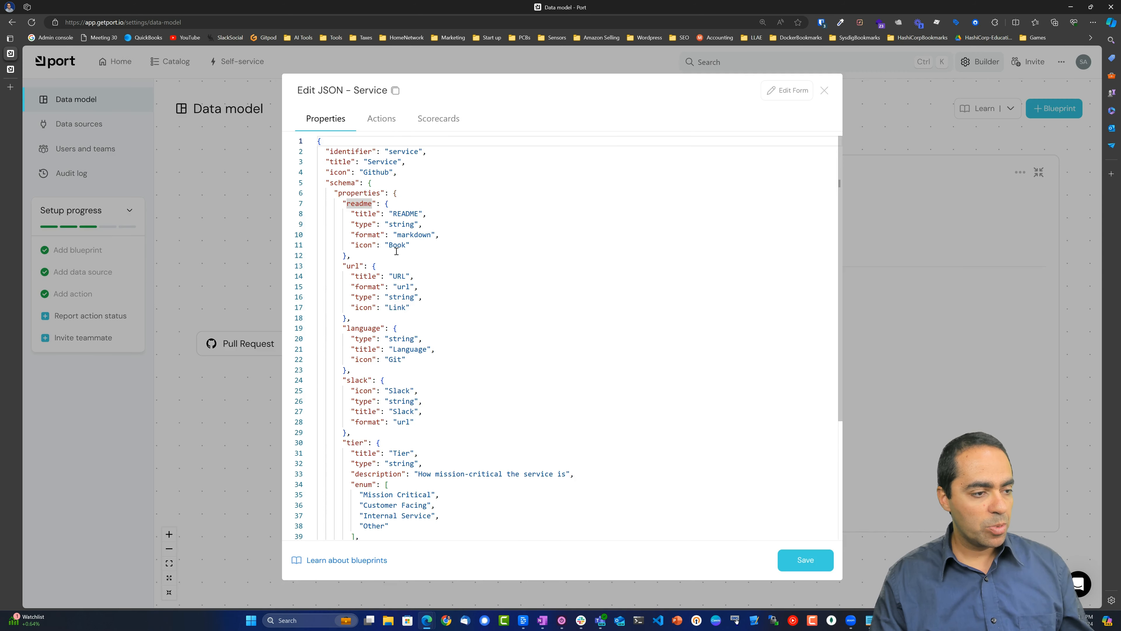
left_click(382, 119)
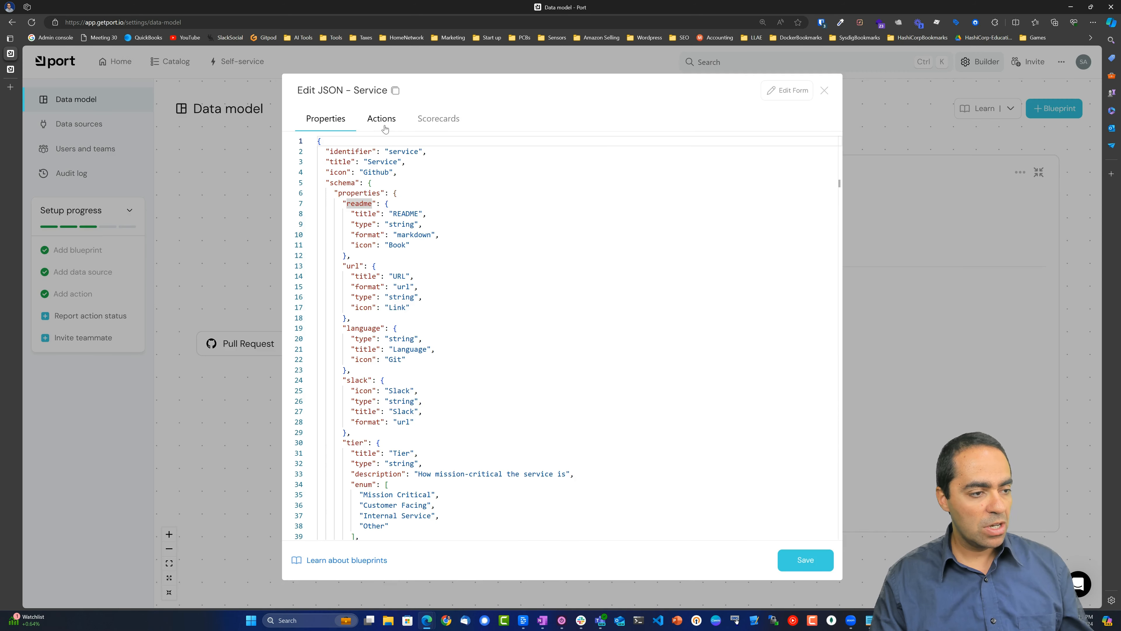
left_click(426, 123)
left_click(326, 119)
scroll(591, 320, "down", 1)
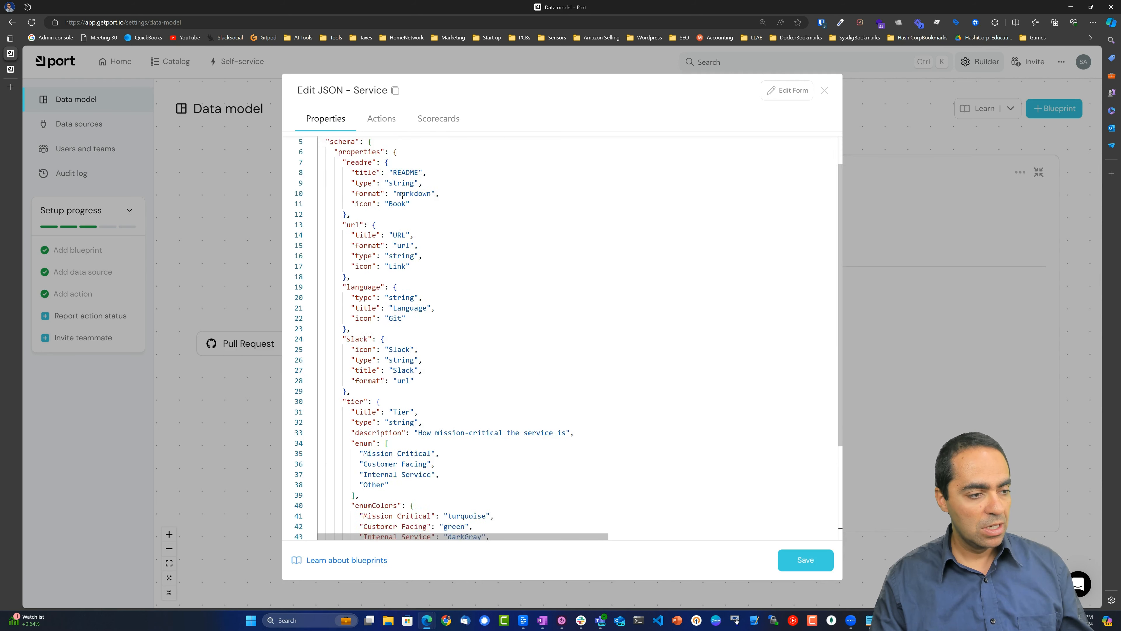
scroll(591, 320, "up", 1)
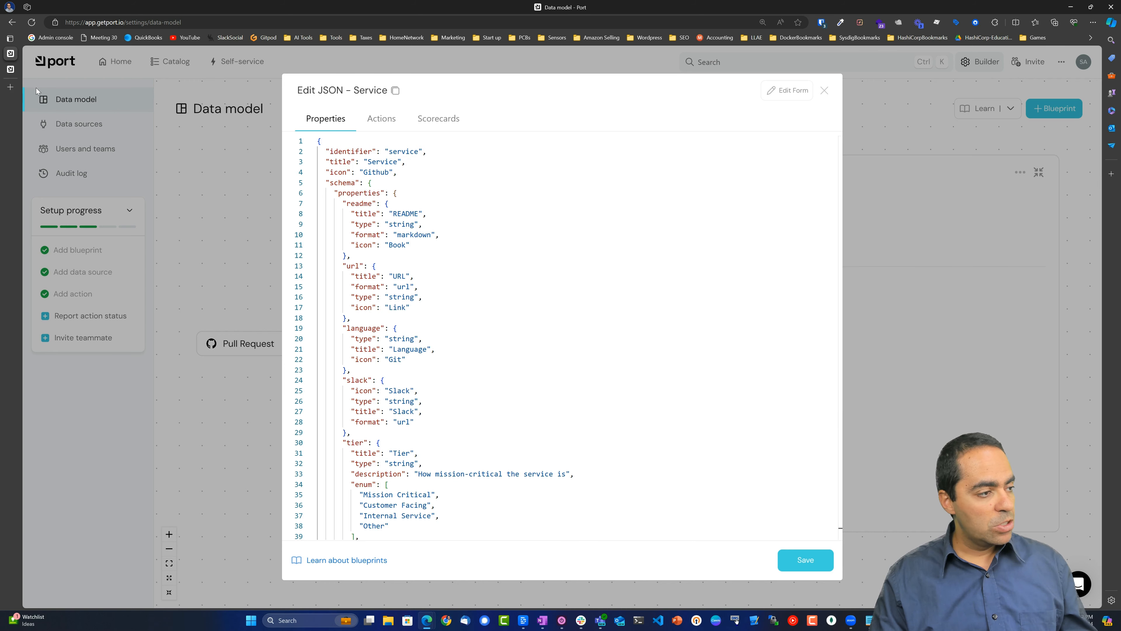
left_click(11, 69)
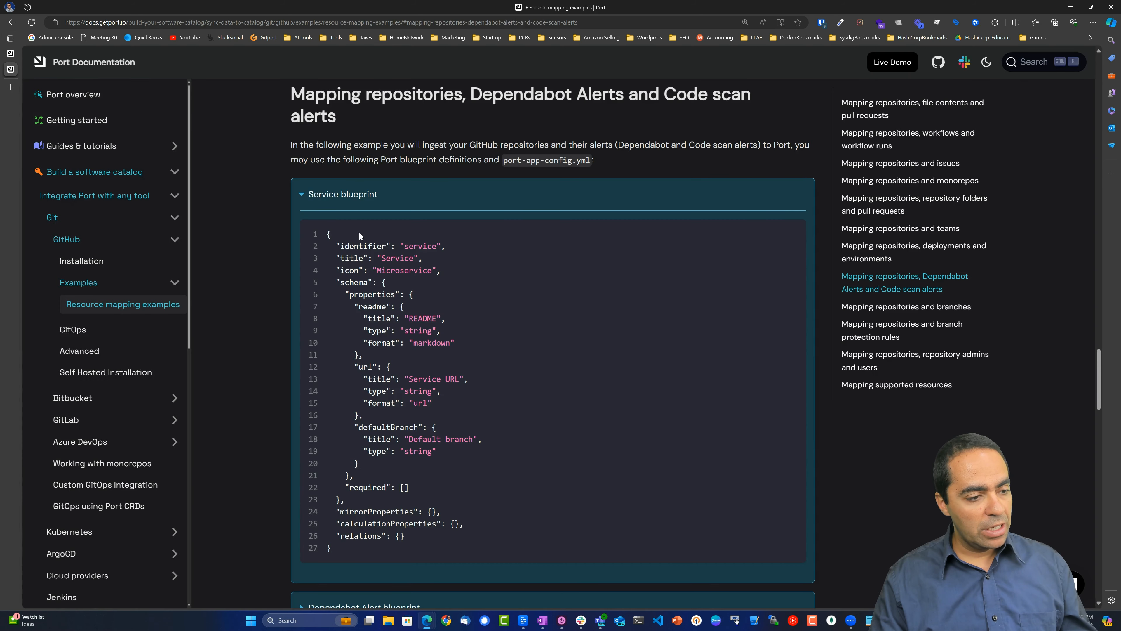
scroll(389, 281, "down", 5)
scroll(475, 186, "up", 3)
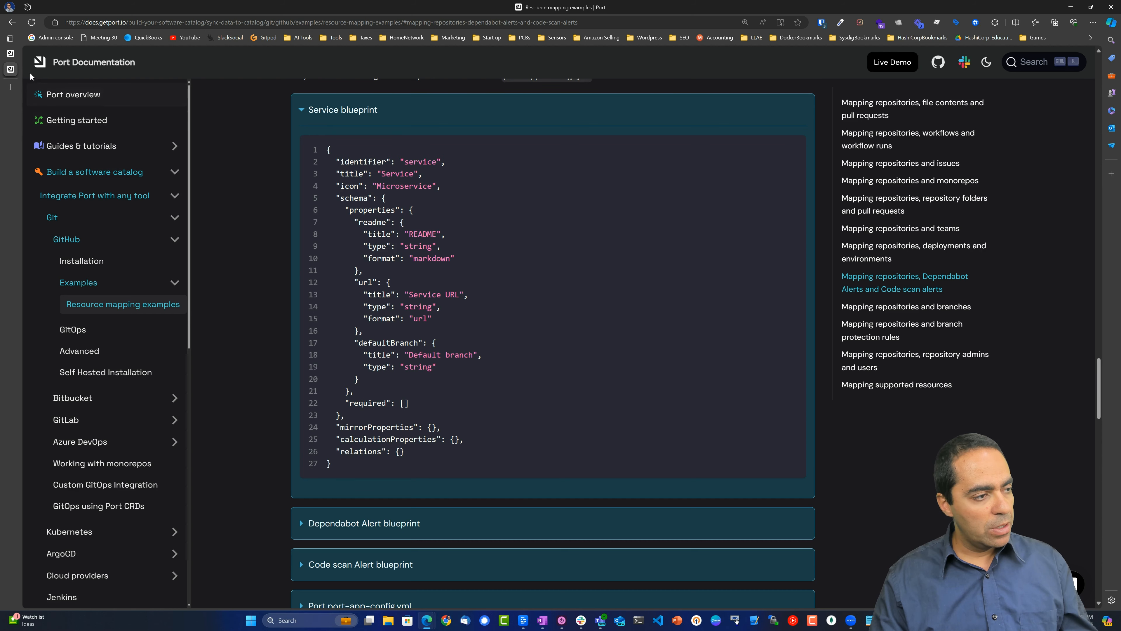
left_click(10, 53)
scroll(455, 300, "down", 5)
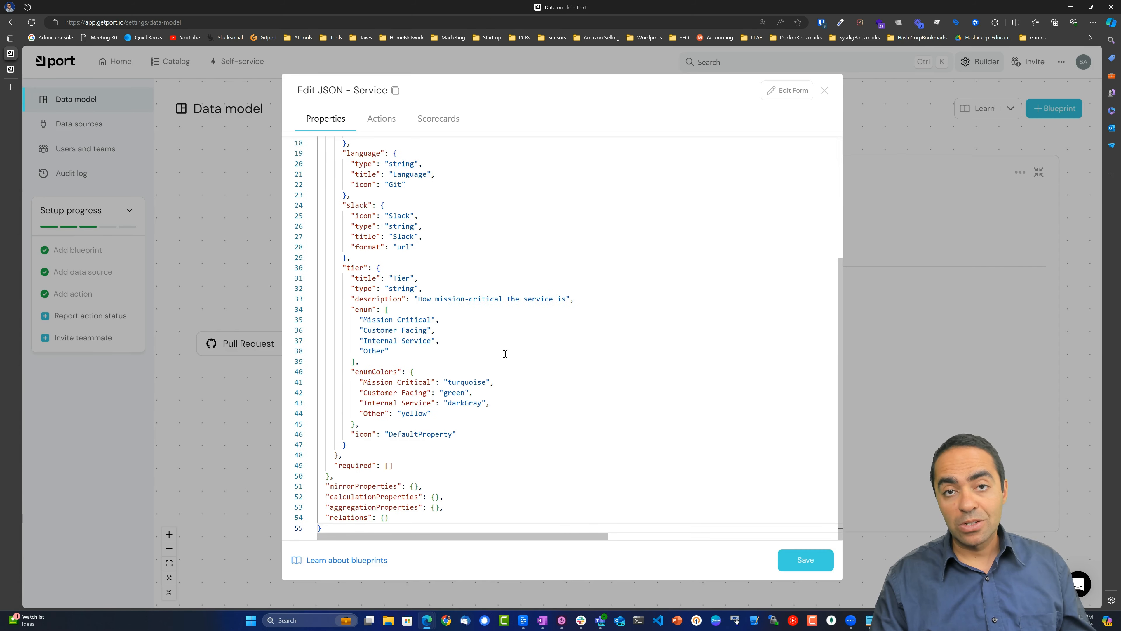
scroll(505, 353, "up", 5)
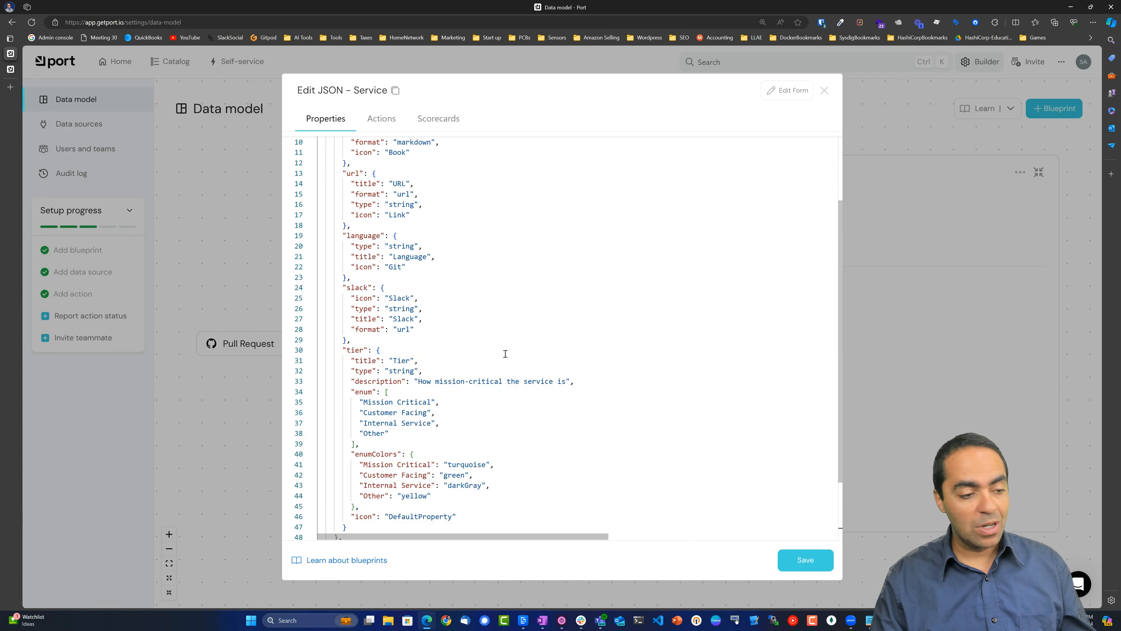
left_click(824, 91)
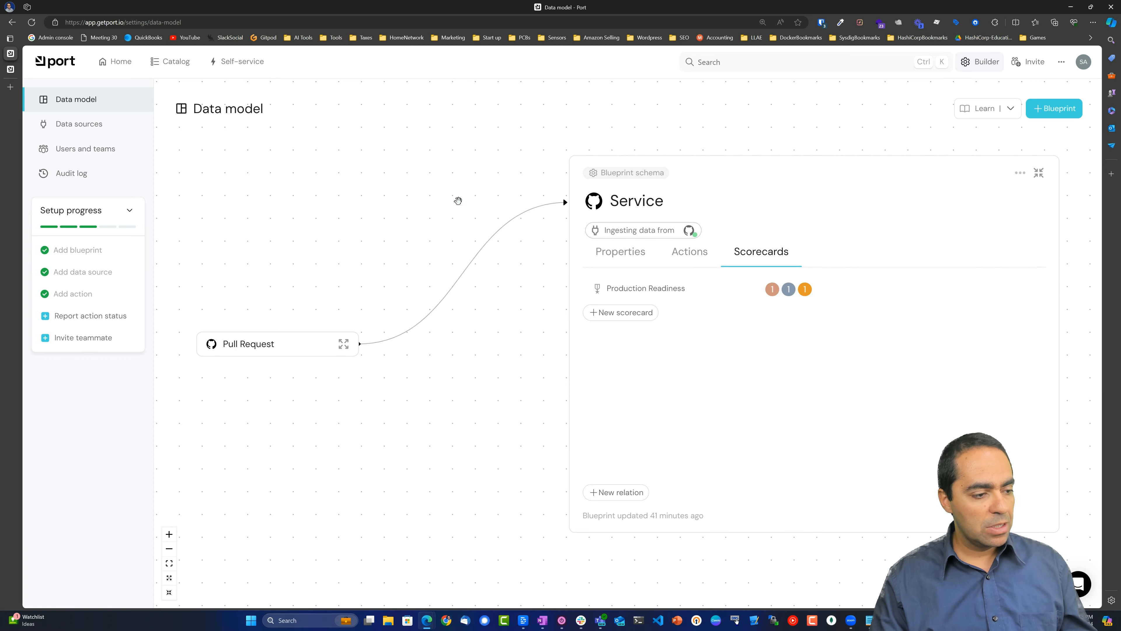
Start a new blueprint and bring up the Dependabot Alert blueprint example in the docs.
left_click(1038, 175)
left_click(1055, 113)
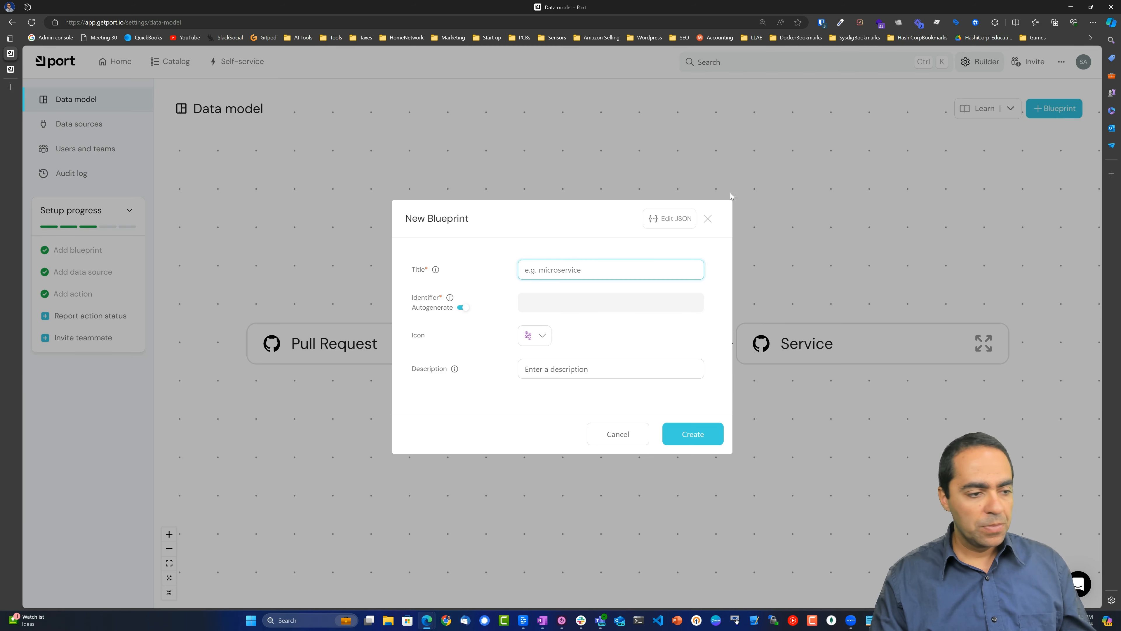
left_click(58, 69)
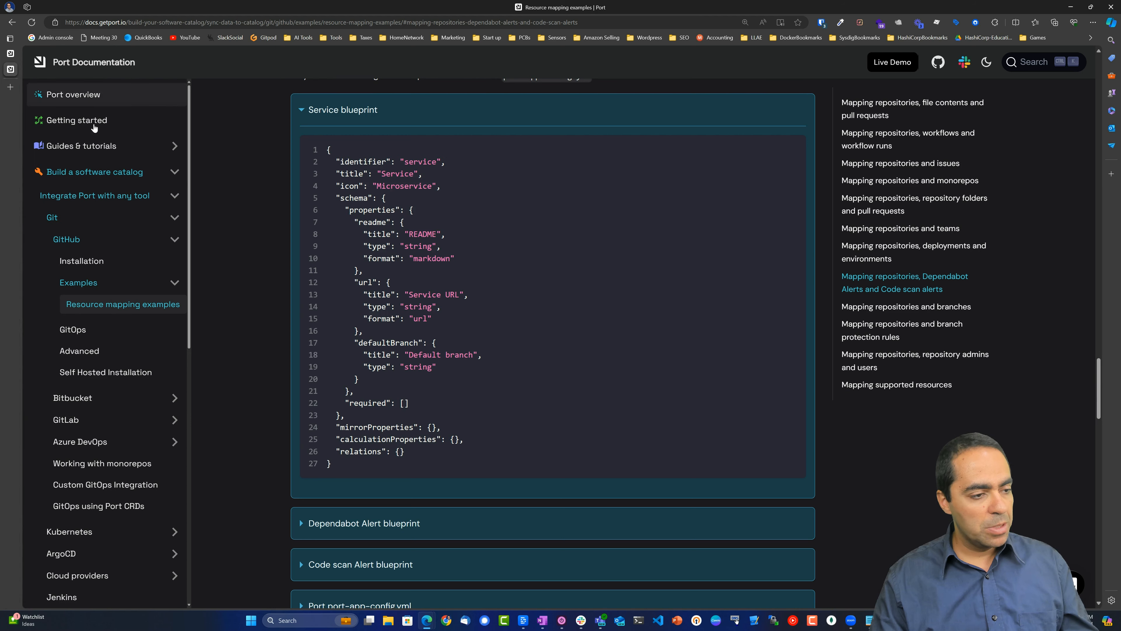
left_click(375, 115)
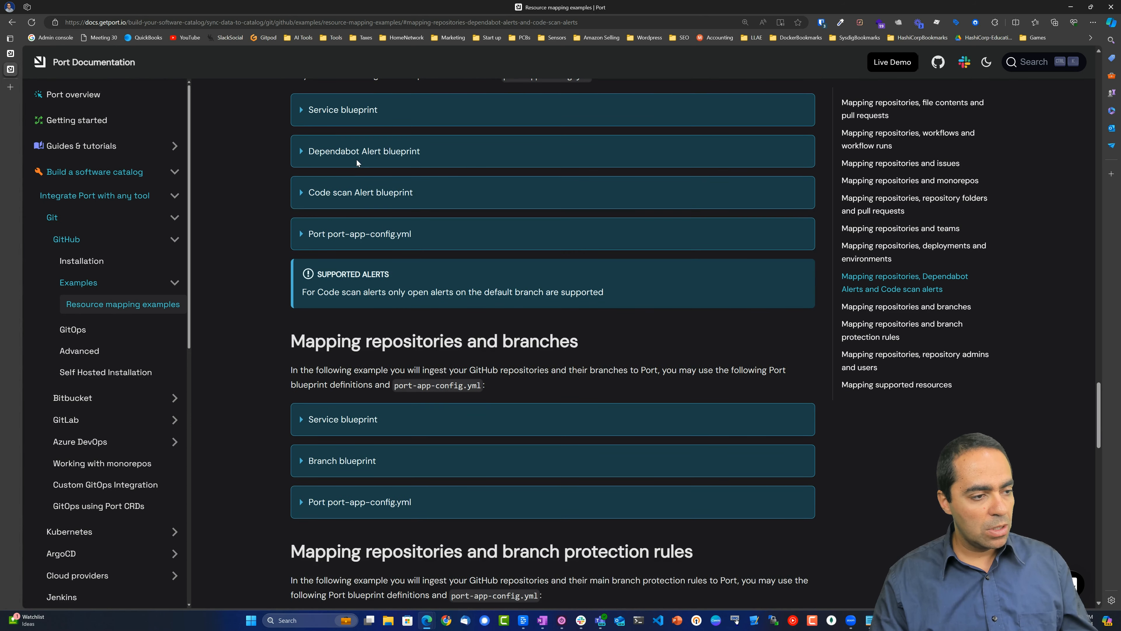
left_click(353, 156)
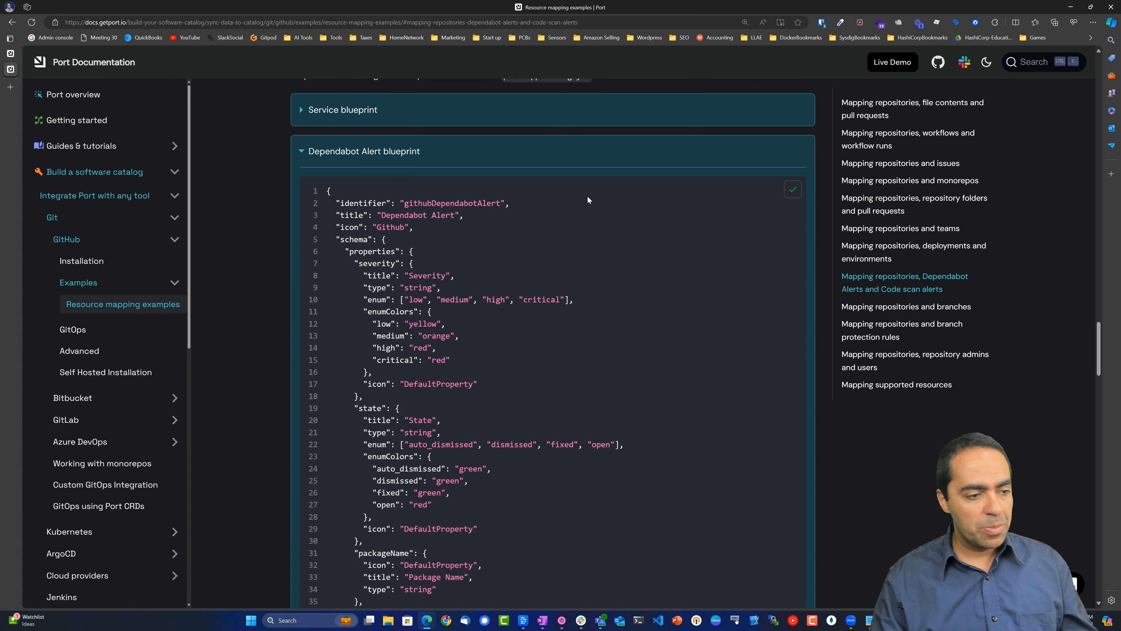
left_click(12, 54)
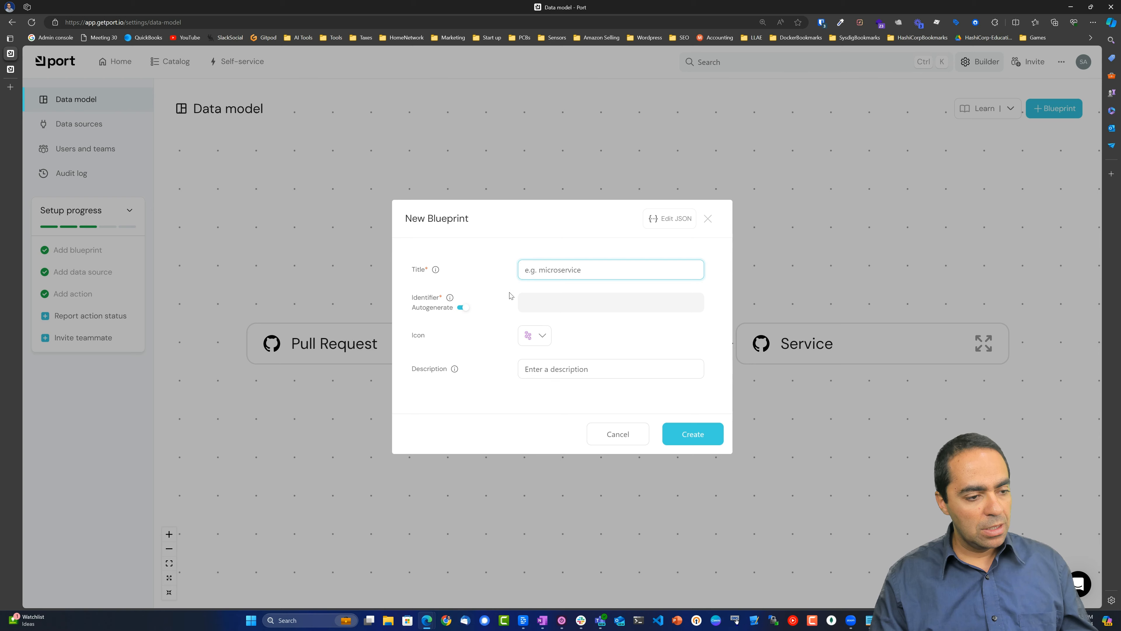
Replace the new blueprint's JSON with the Dependabot Alert definition and save it.
left_click(670, 218)
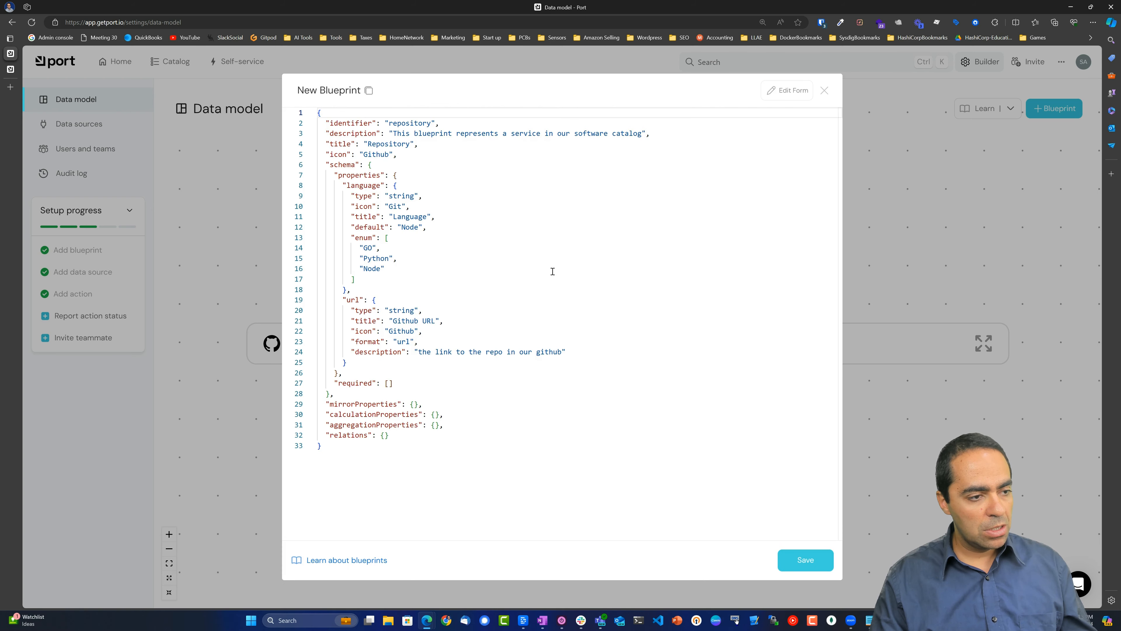
left_click(553, 271)
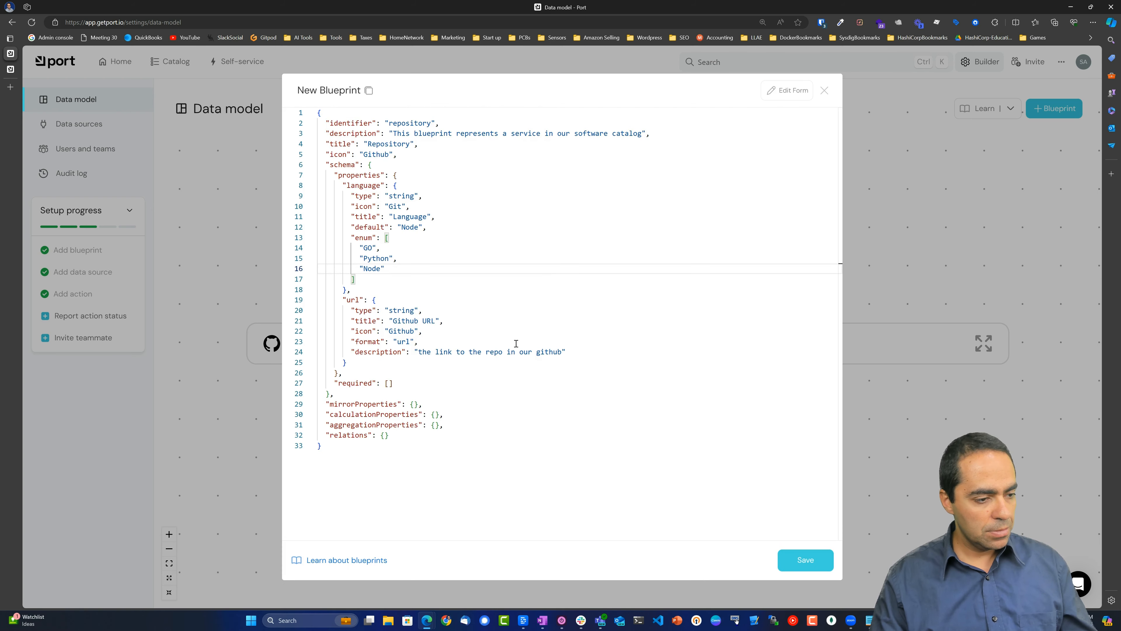
key("ctrl+a")
key("ctrl+v")
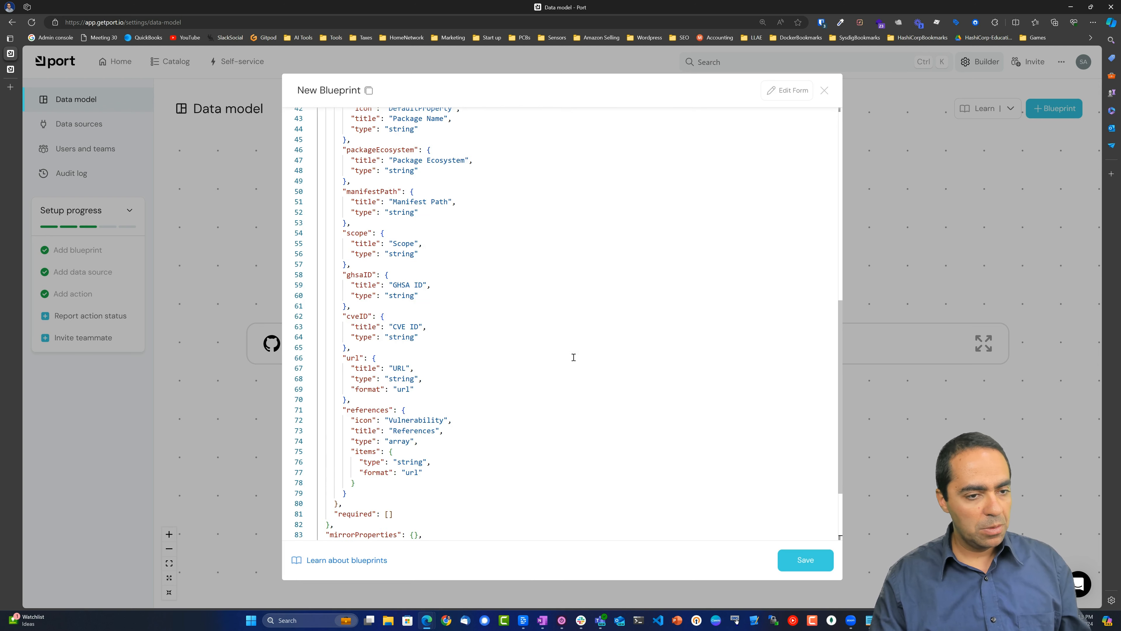
left_click(804, 561)
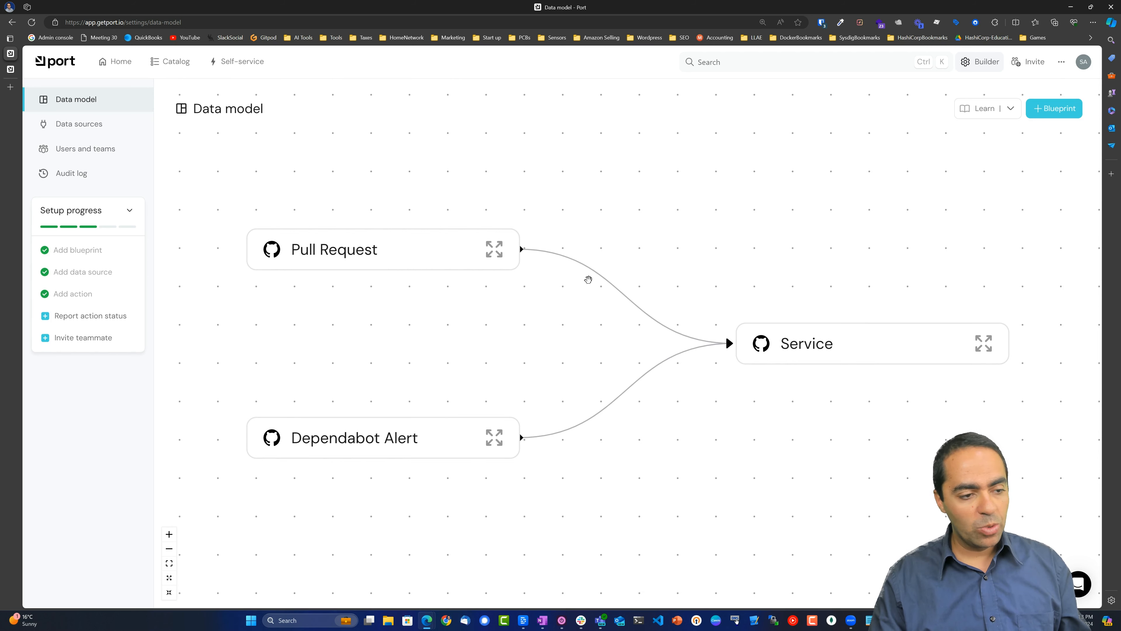
left_click(495, 439)
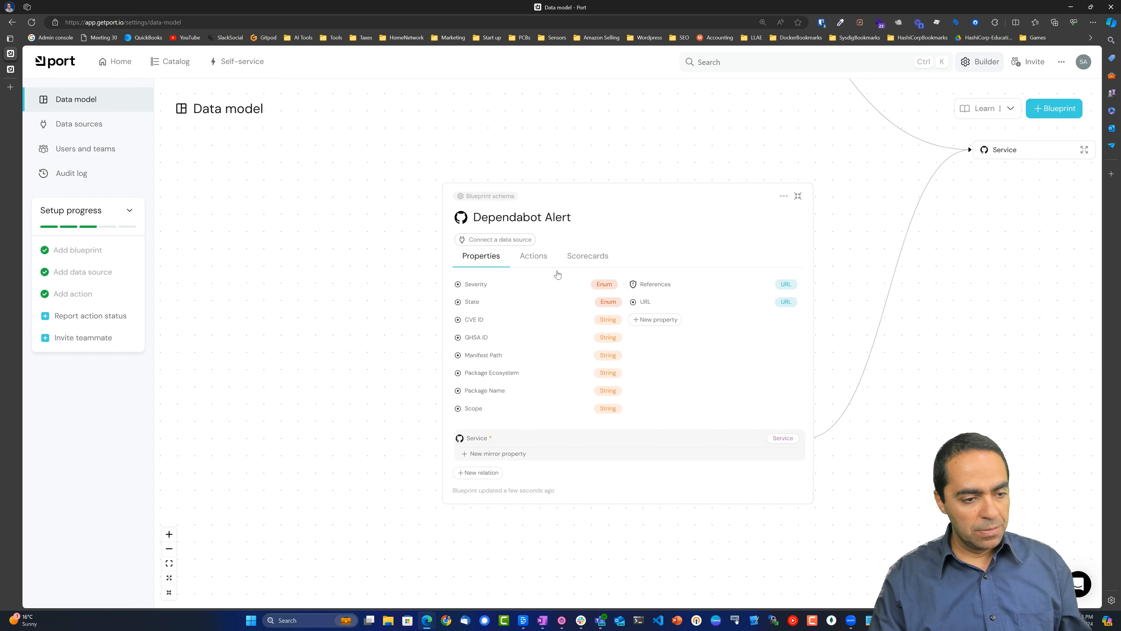
left_click(783, 196)
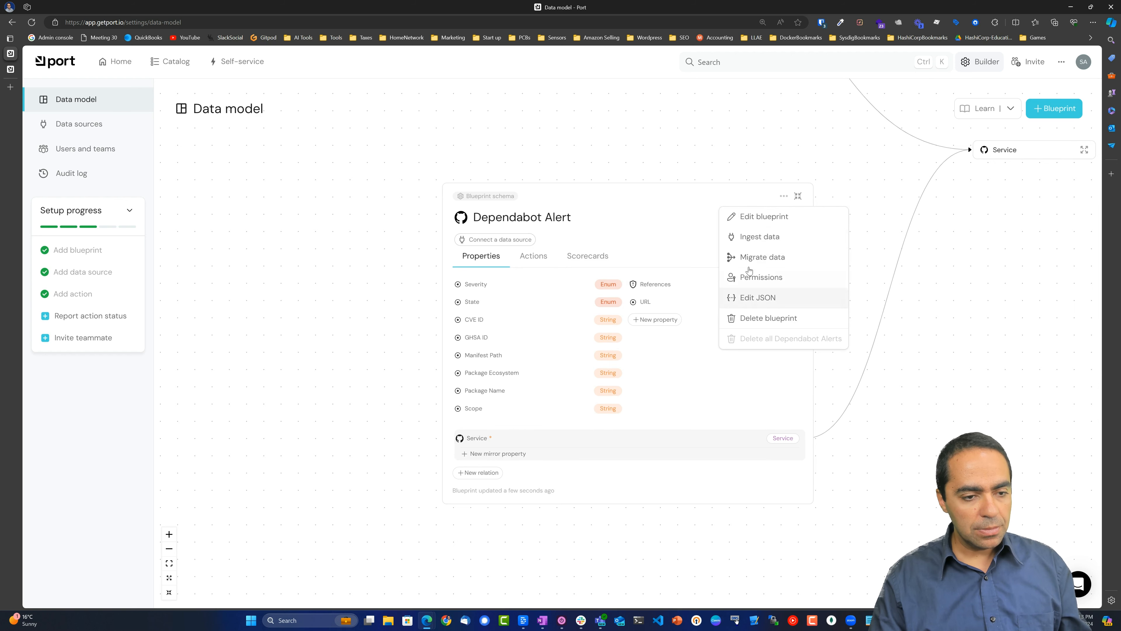
left_click(749, 295)
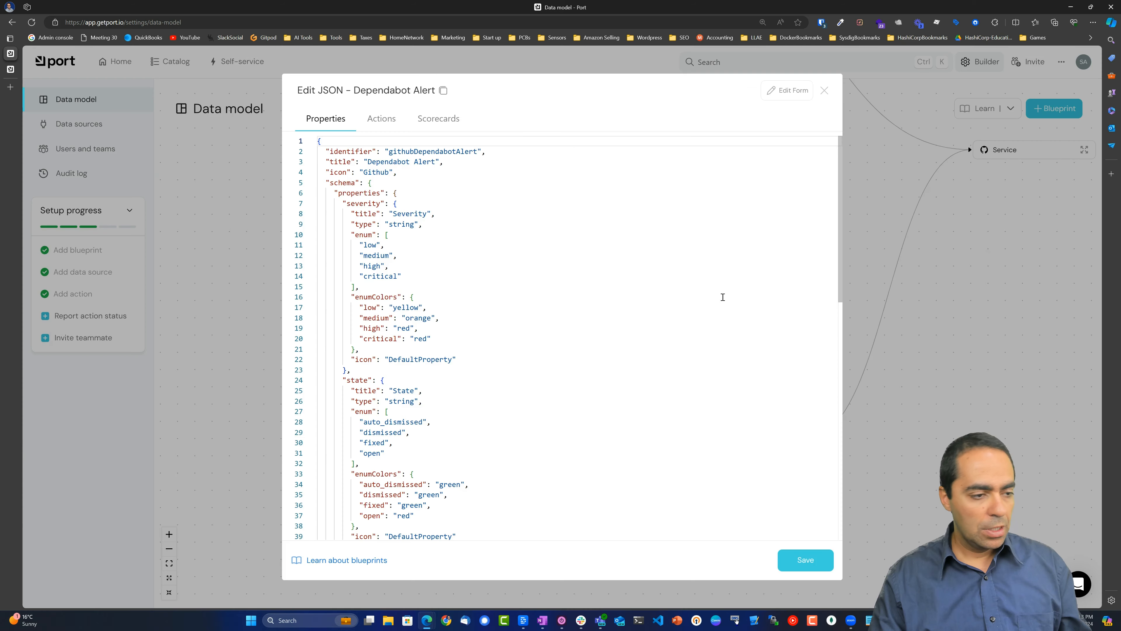
left_click(550, 288)
key("ctrl+End")
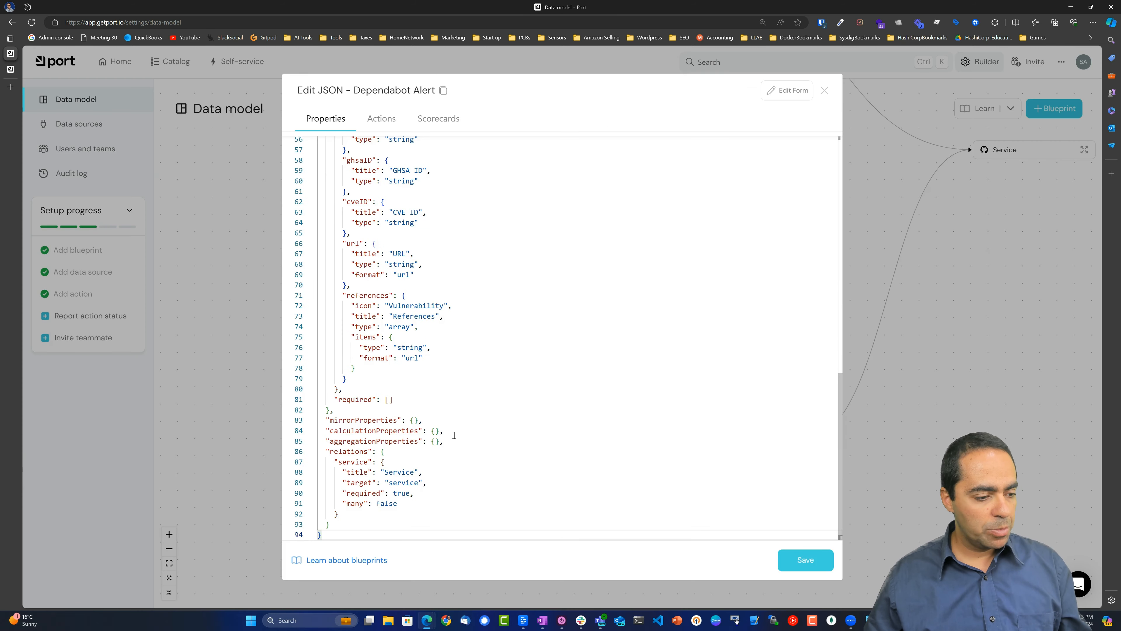
left_click_drag(328, 449, 393, 504)
left_click(426, 517)
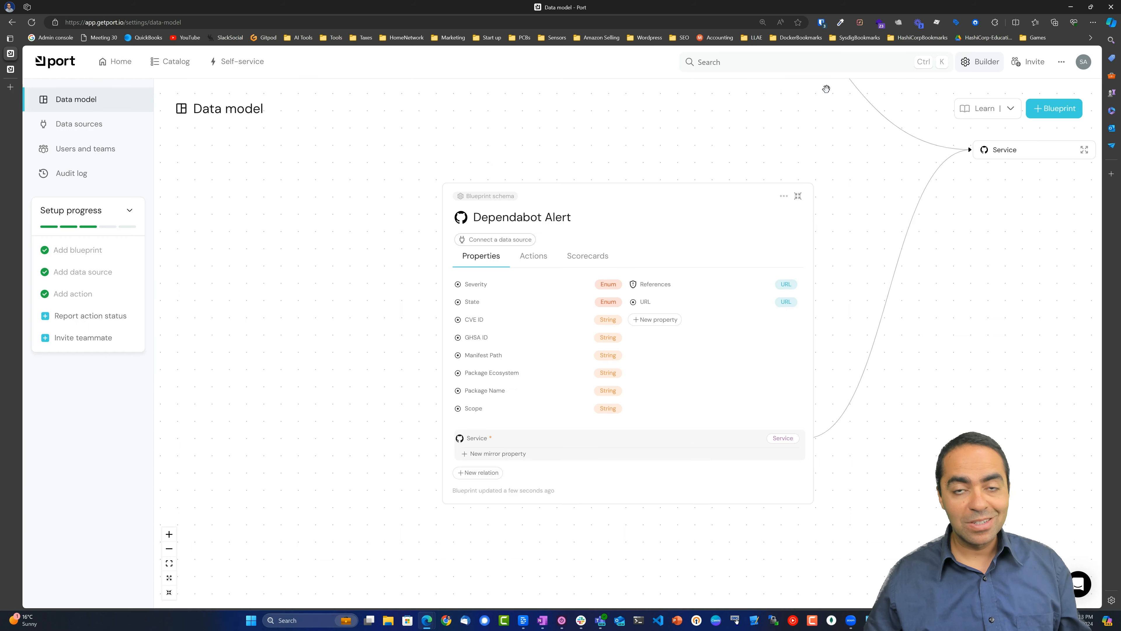
left_click(824, 90)
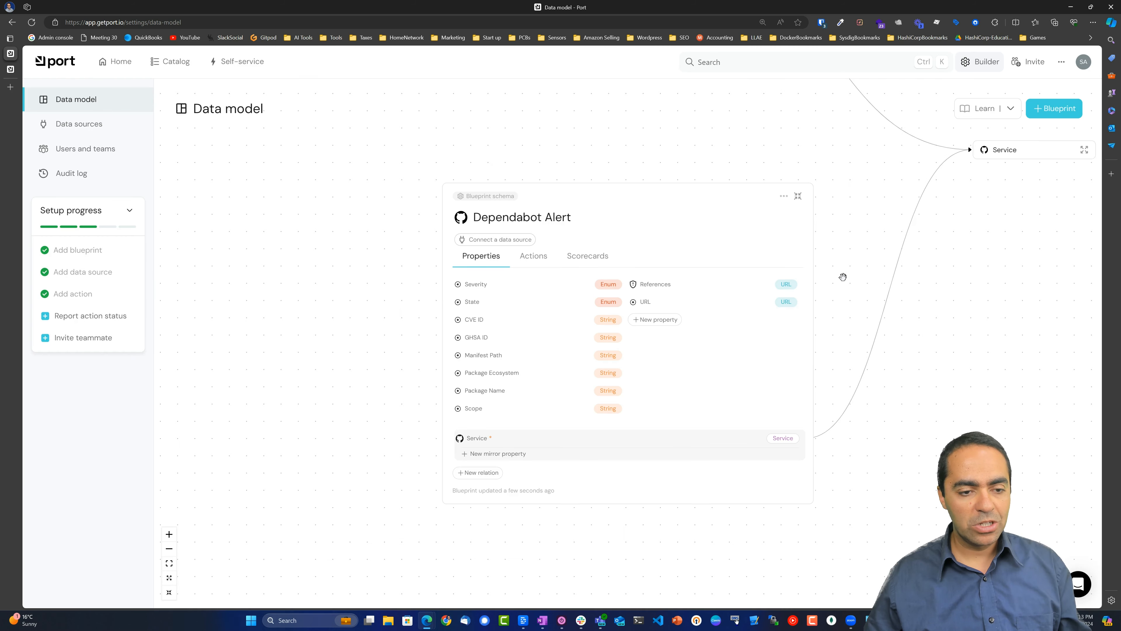
left_click(796, 196)
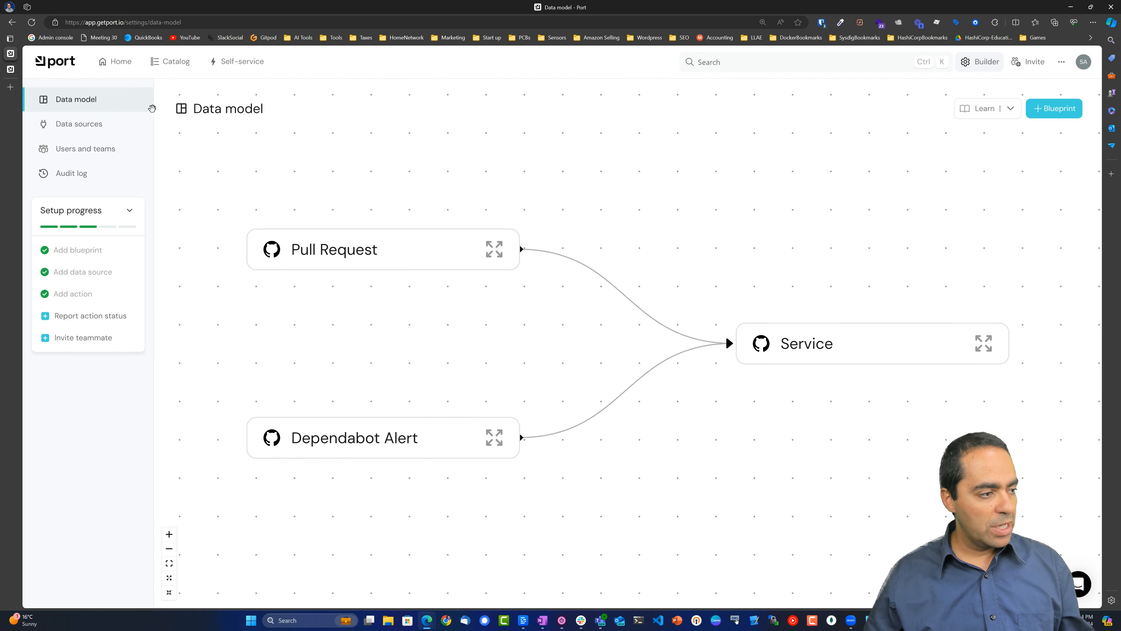
left_click(11, 69)
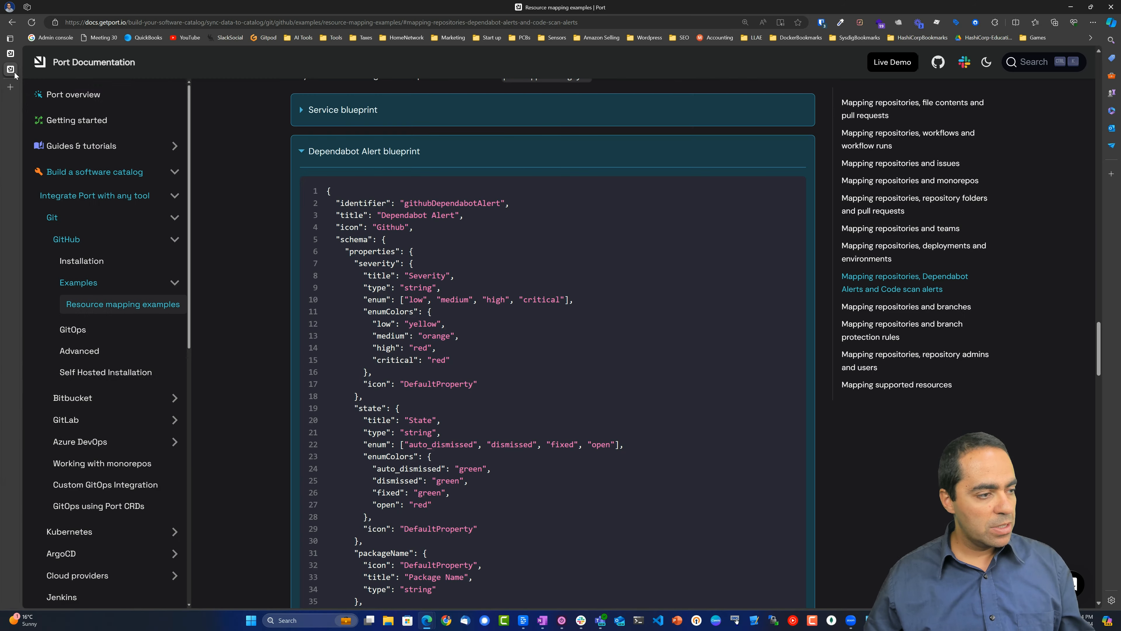
Collapse the Dependabot Alert example and expand the Code scan Alert blueprint example.
left_click(370, 153)
left_click(372, 197)
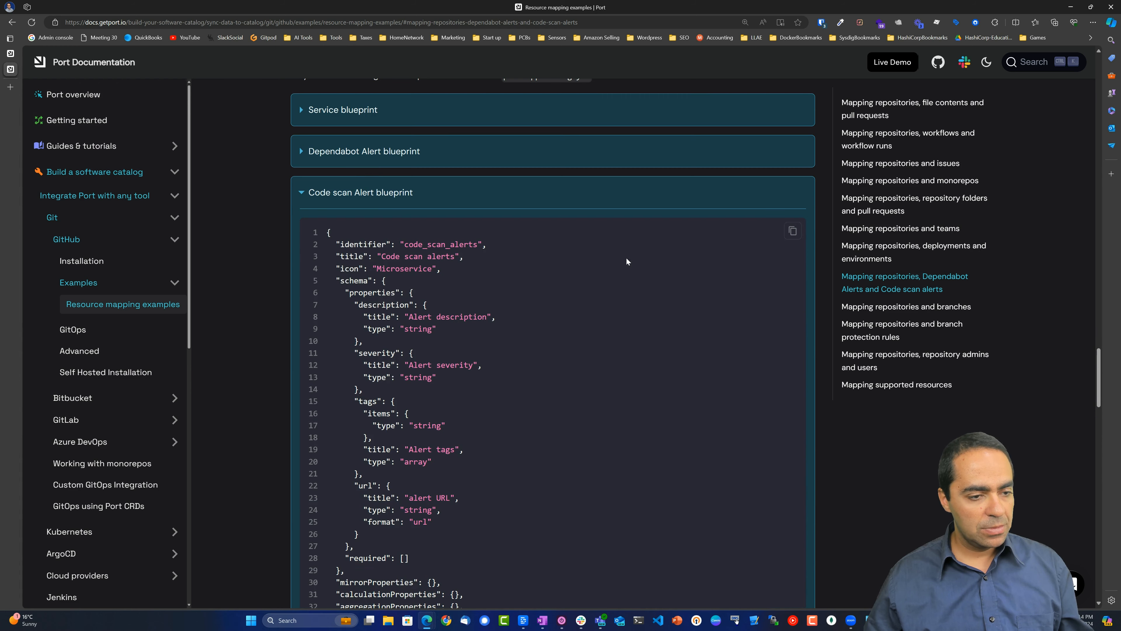
left_click(11, 53)
Create a Code scan alerts blueprint from the pasted JSON, then fold away its docs example.
left_click(1059, 109)
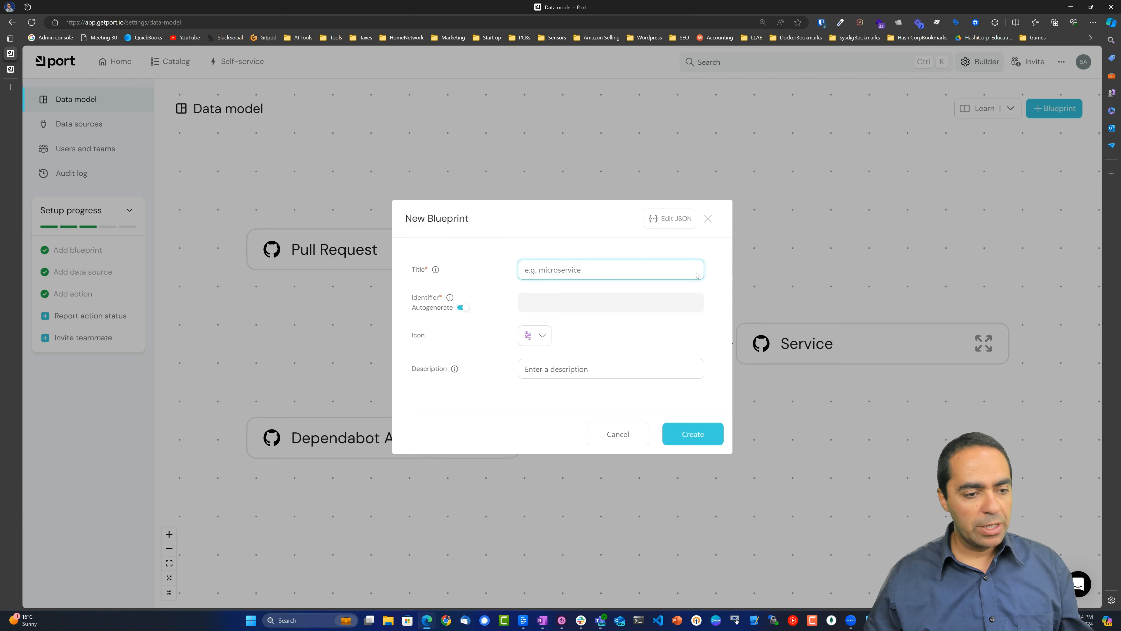
left_click(691, 219)
left_click(556, 286)
key("ctrl+a")
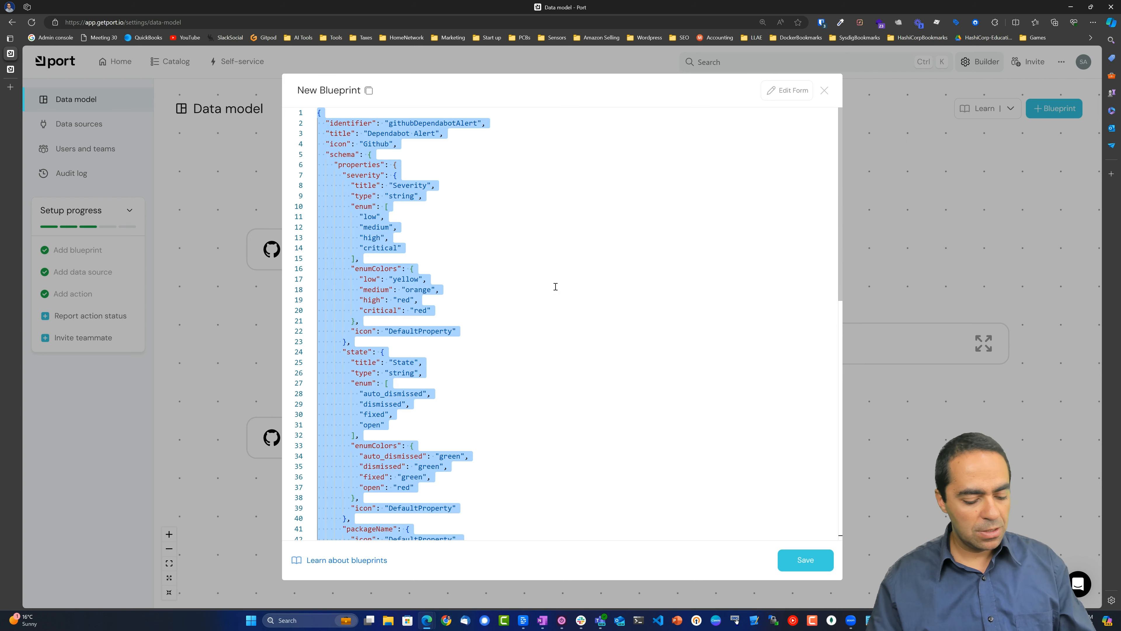
type("{   \"identifier\": \"code_scan_alerts\",   \"title\": \"Code scan alerts\",   \"icon\": \"Microservice\",   \"schema\": {     \"properties\": {       \"description\": {         \"title\": \"Alert description\",         \"type\": \"string\"       },       \"severity\": {         \"title\": \"Alert severity\",         \"type\": \"string\"       },       \"tags\": {         \"items\": {           \"type\": \"string\"         },         \"title\": \"Alert tags\",         \"type\": \"array\"       },       \"url\": {         \"title\": \"alert URL\",         \"type\": \"string\",         \"format\": \"url\"       }     },     \"required\": []   },   \"mirrorProperties\": {},   \"calculationProperties\": {},   \"aggregationProperties\": {},   \"relations\": {     \"service\": {       \"title\": \"Service\",       \"target\": \"service\",       \"required\": false,       \"many\": true     }   } }")
left_click(805, 559)
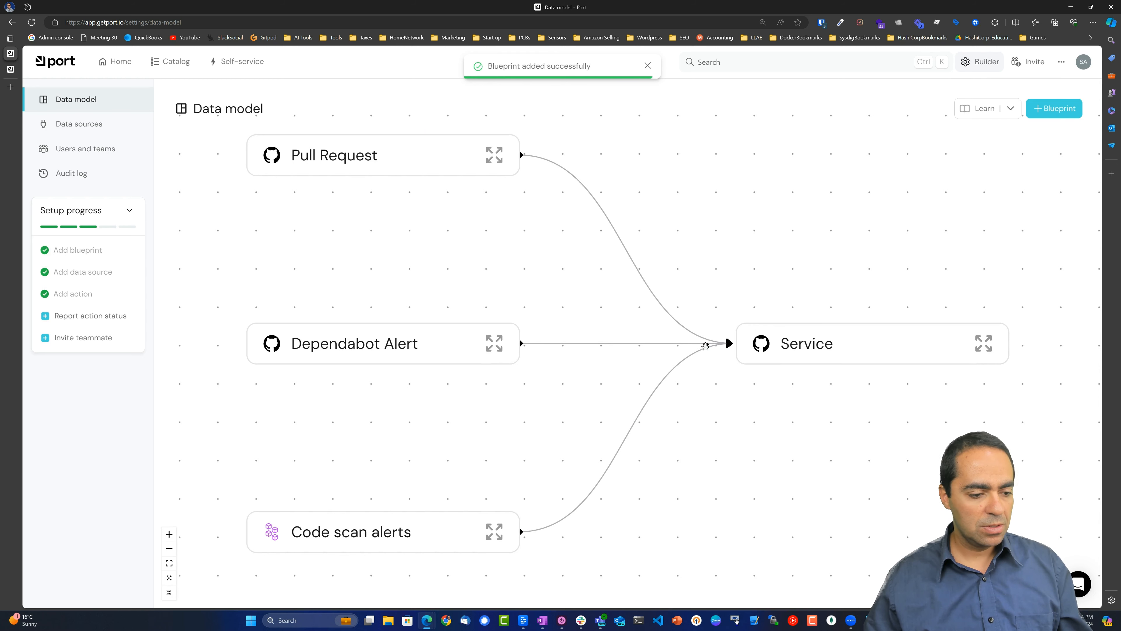
left_click(11, 69)
left_click(343, 194)
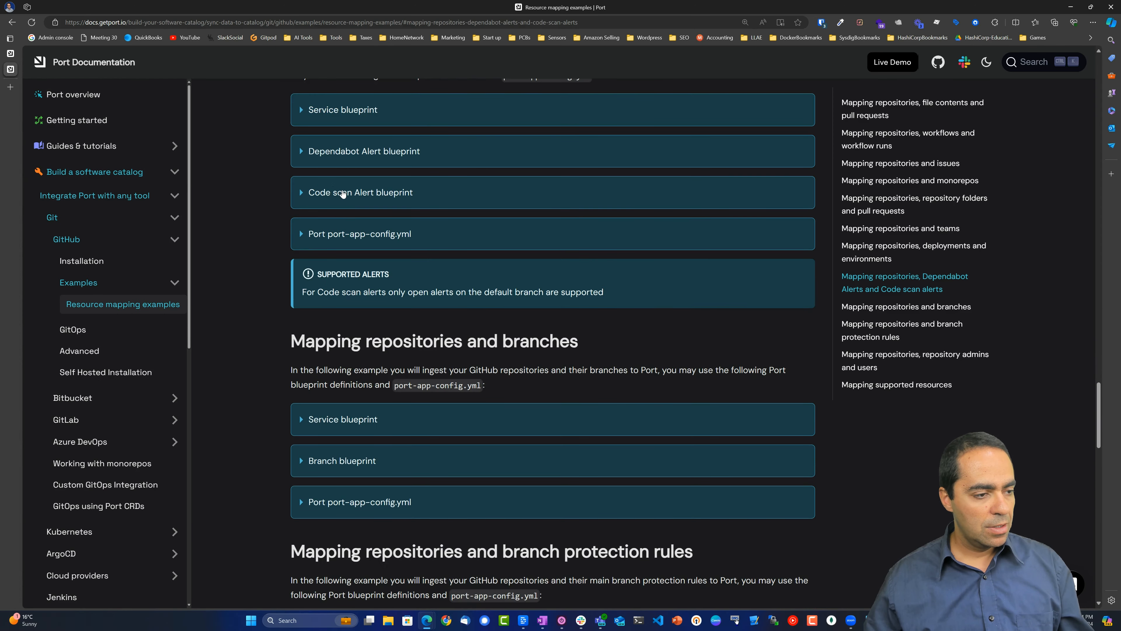
Expand and copy the example port-app-config.yml in the documentation.
left_click(372, 237)
scroll(555, 259, "down", 2)
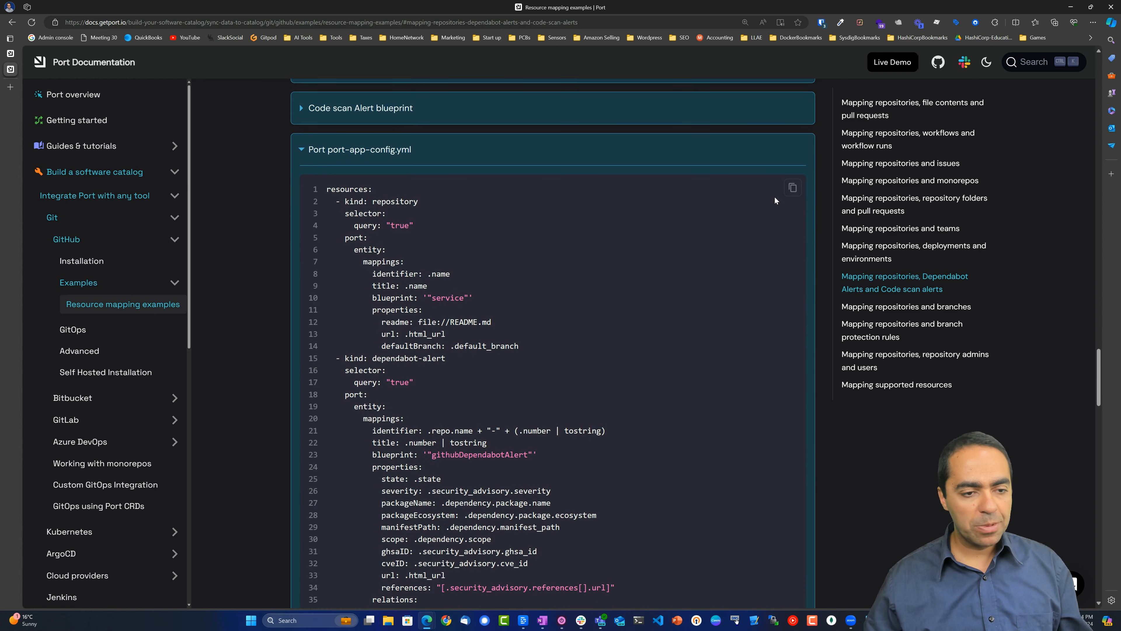
left_click(794, 188)
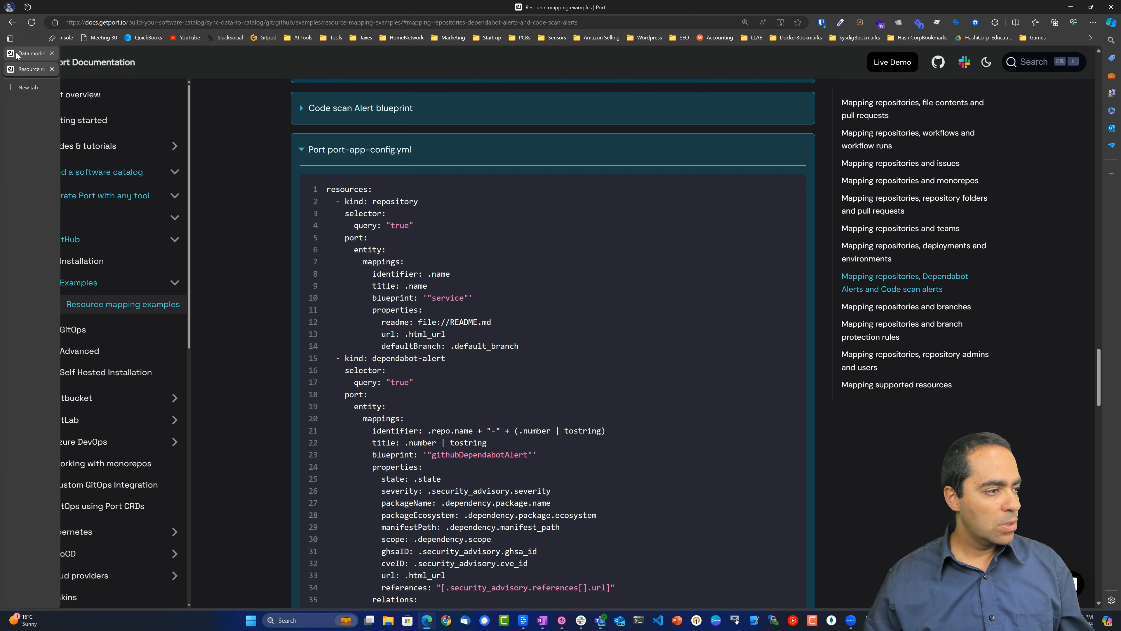
Open the GitHub exporter's mapping configuration from Data sources in Port.
left_click(26, 68)
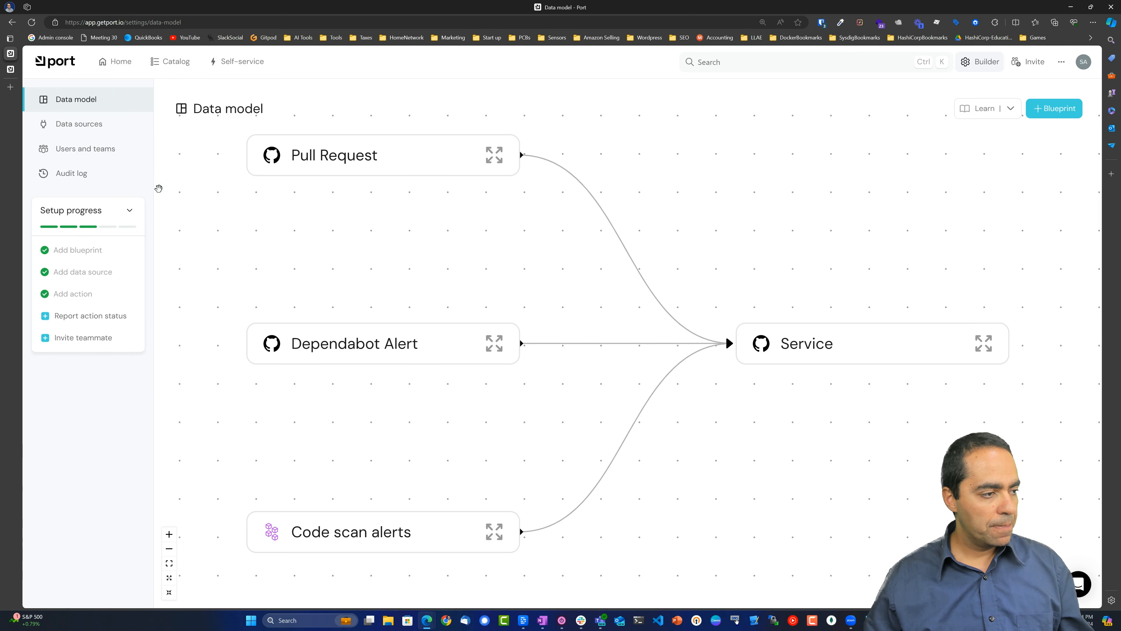
left_click(79, 125)
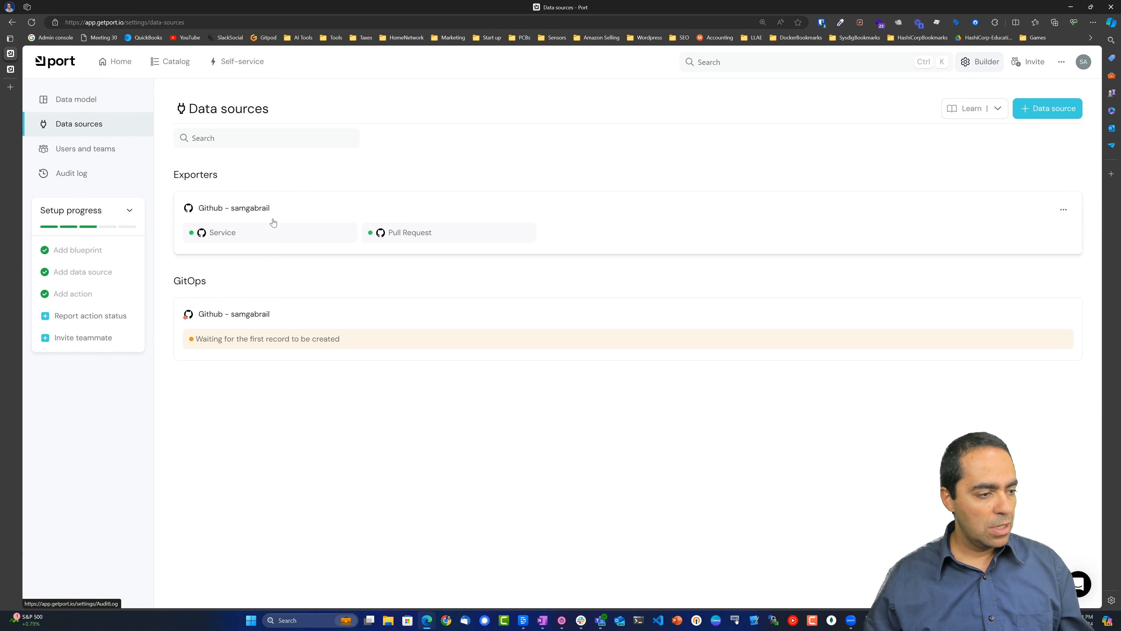
left_click(287, 213)
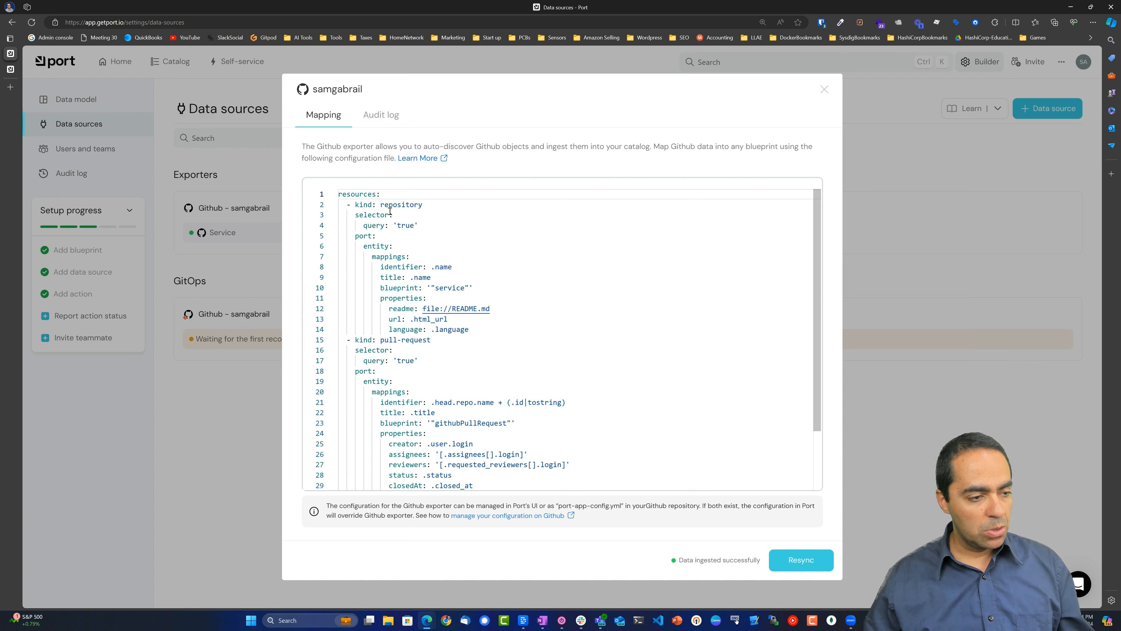
left_click(506, 244)
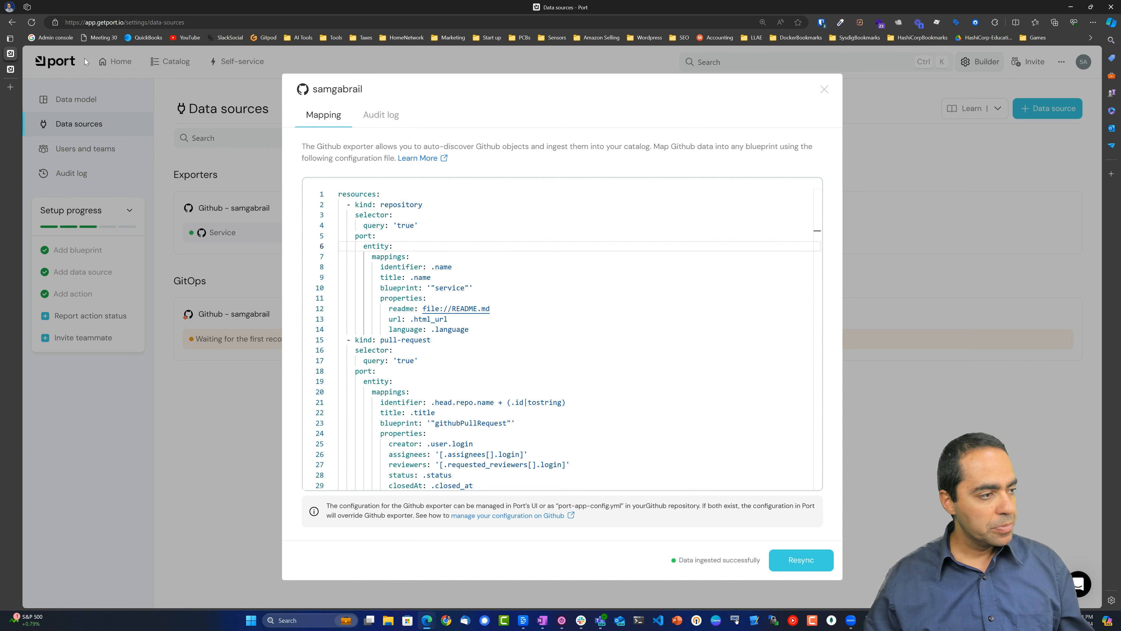
Compare the exporter's repository and pull-request mapping against the documentation example.
left_click(12, 68)
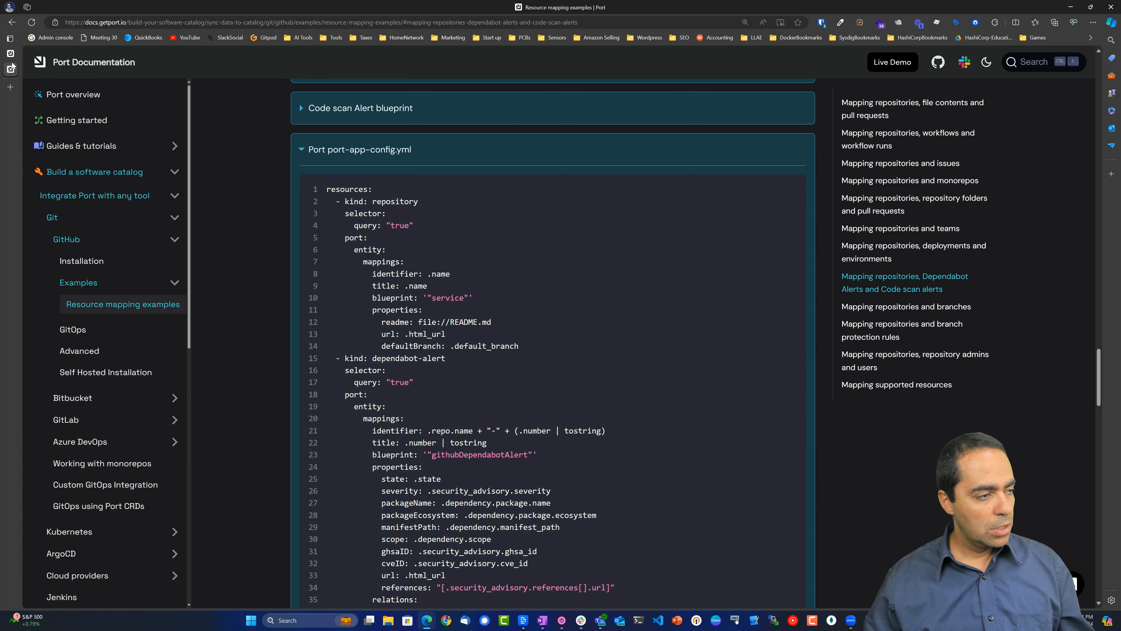
mouse_move(11, 57)
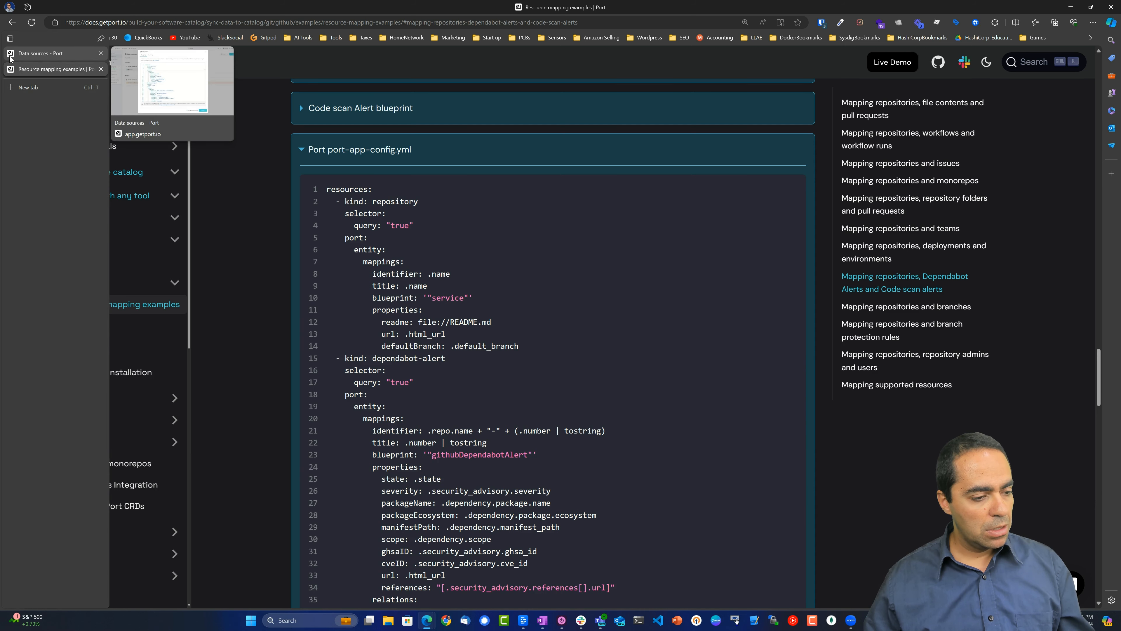
left_click(10, 58)
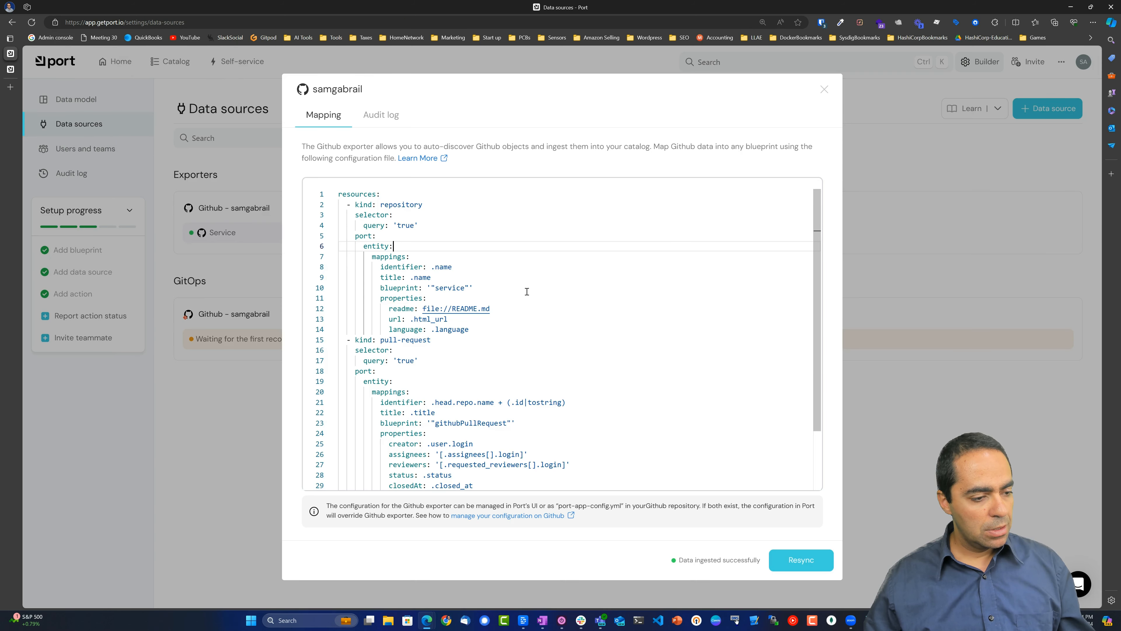
scroll(517, 291, "down", 2)
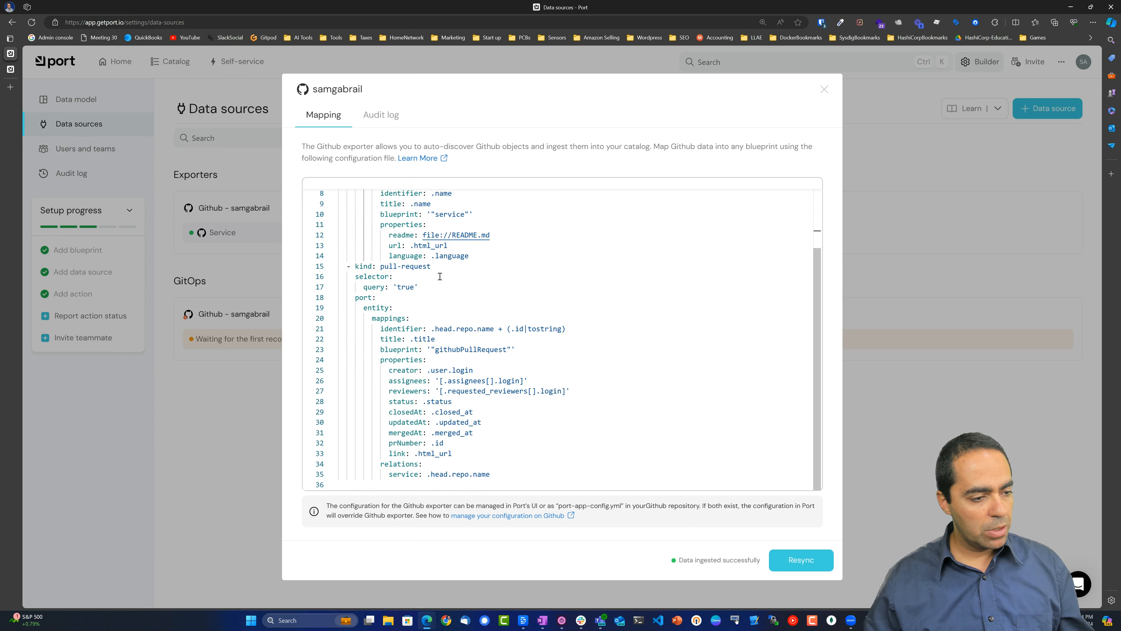
scroll(446, 306, "up", 2)
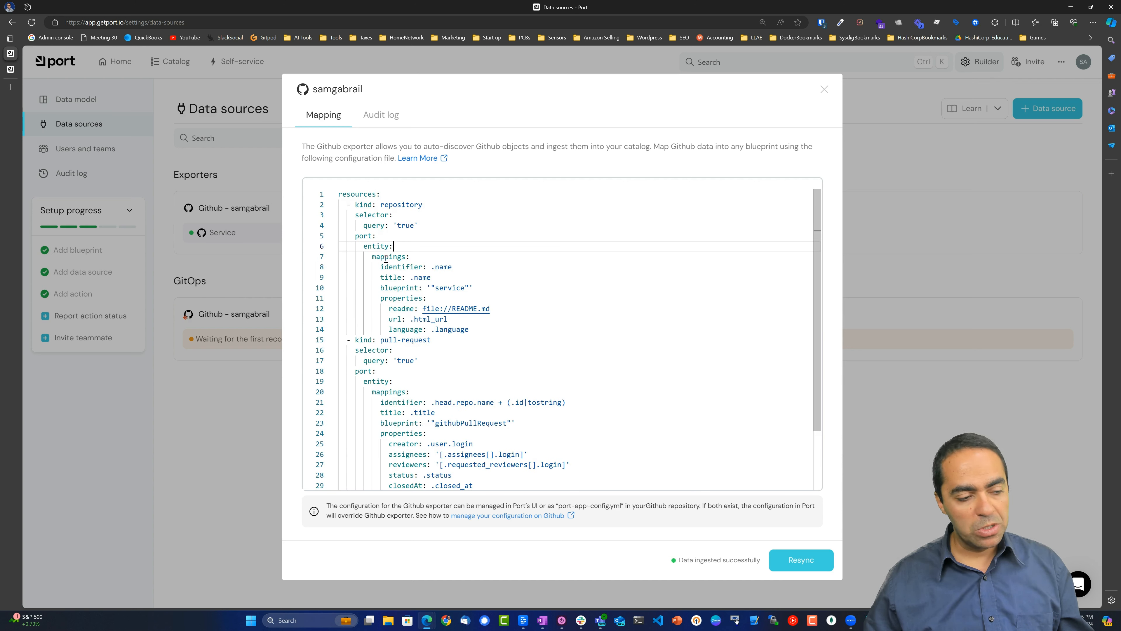
left_click(392, 212)
double_click(416, 340)
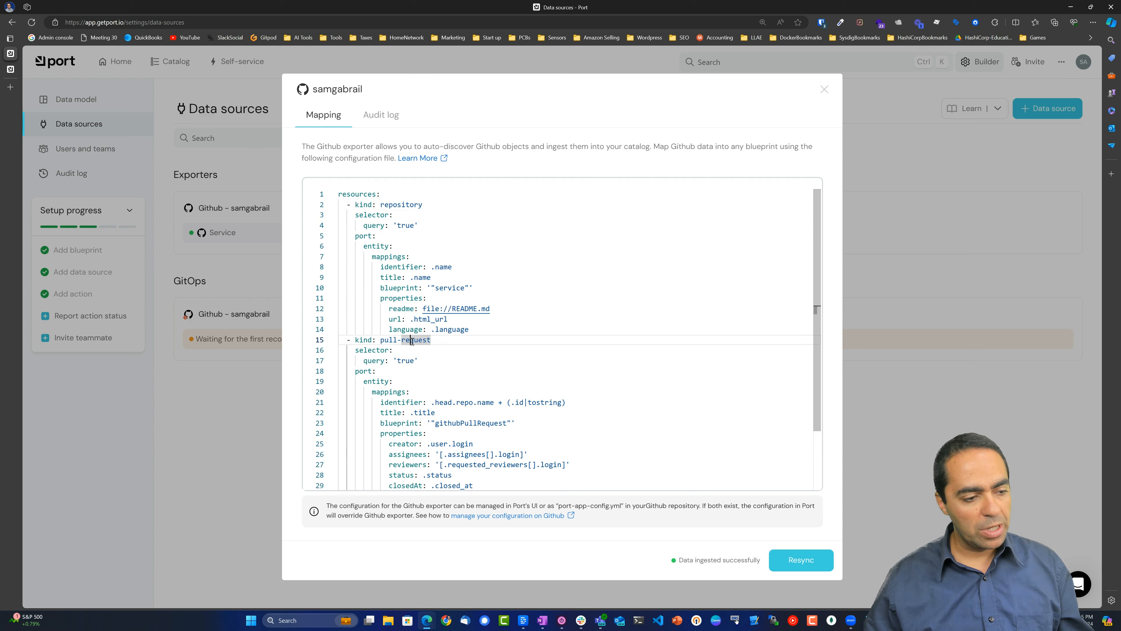
left_click(11, 69)
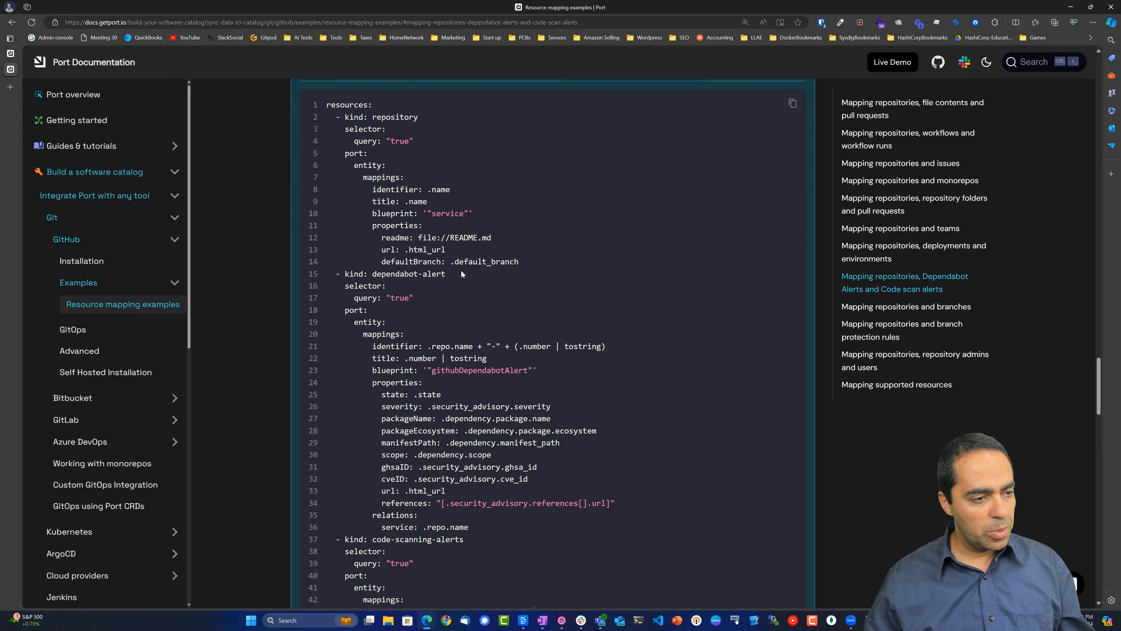
Select and copy the dependabot-alert and code-scanning-alerts mapping blocks from the example config.
scroll(461, 270, "down", 5)
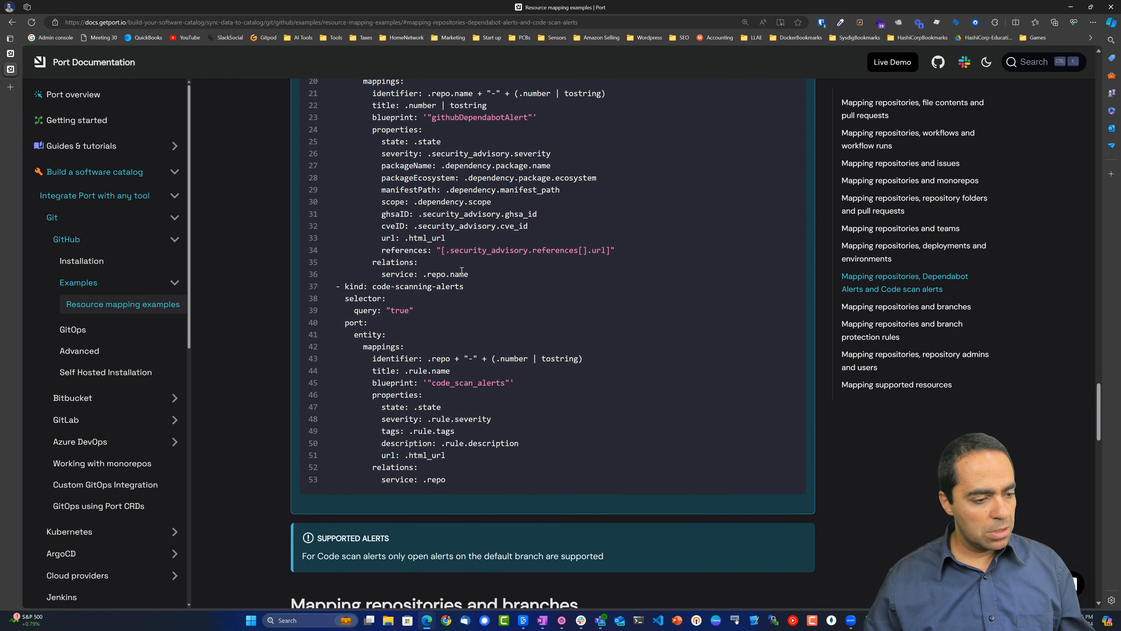
scroll(431, 380, "up", 3)
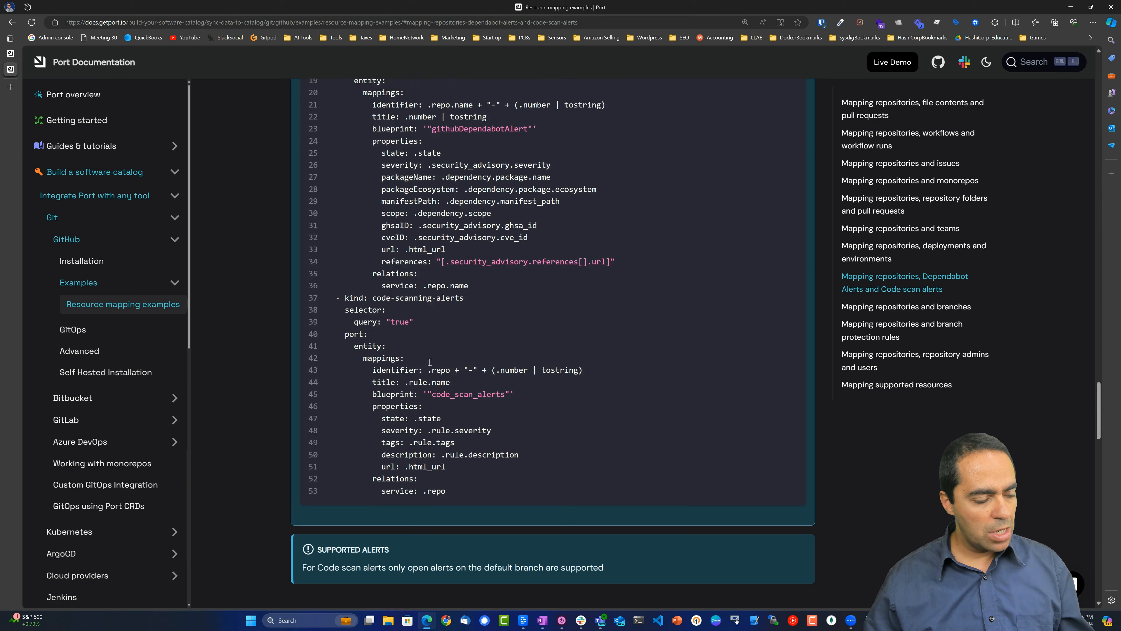
scroll(429, 362, "up", 3)
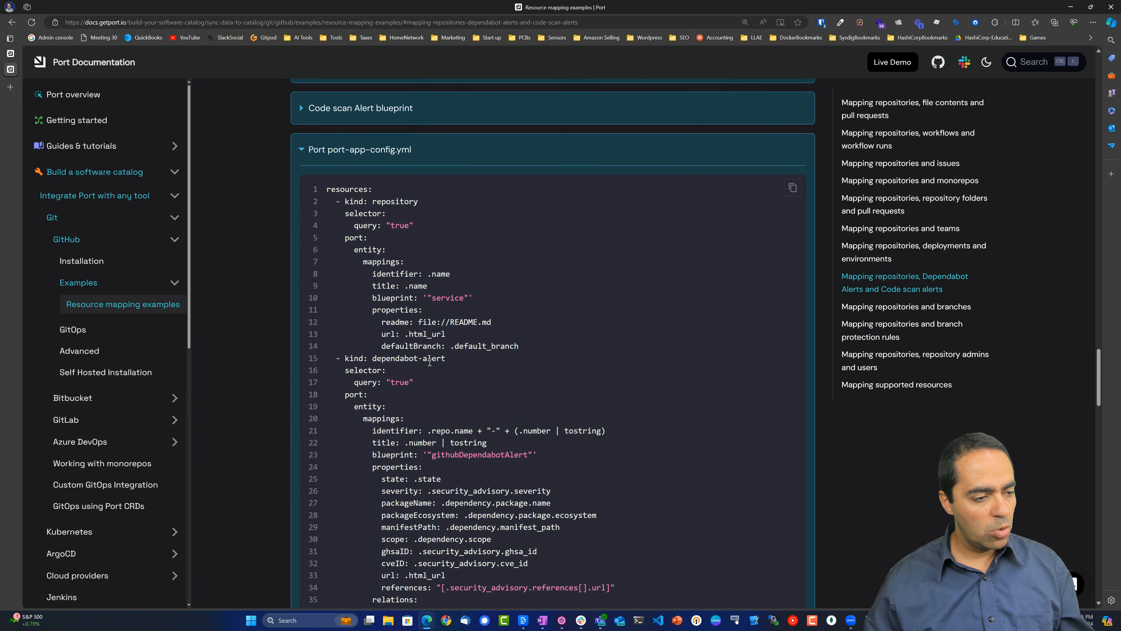
scroll(430, 362, "down", 3)
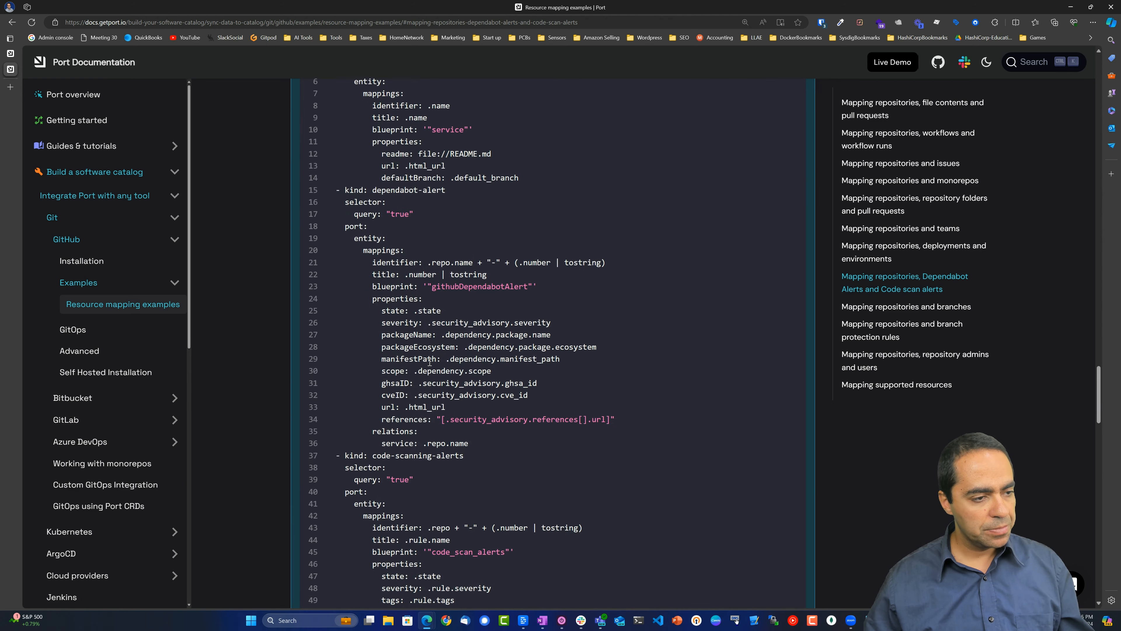
triple_click(324, 189)
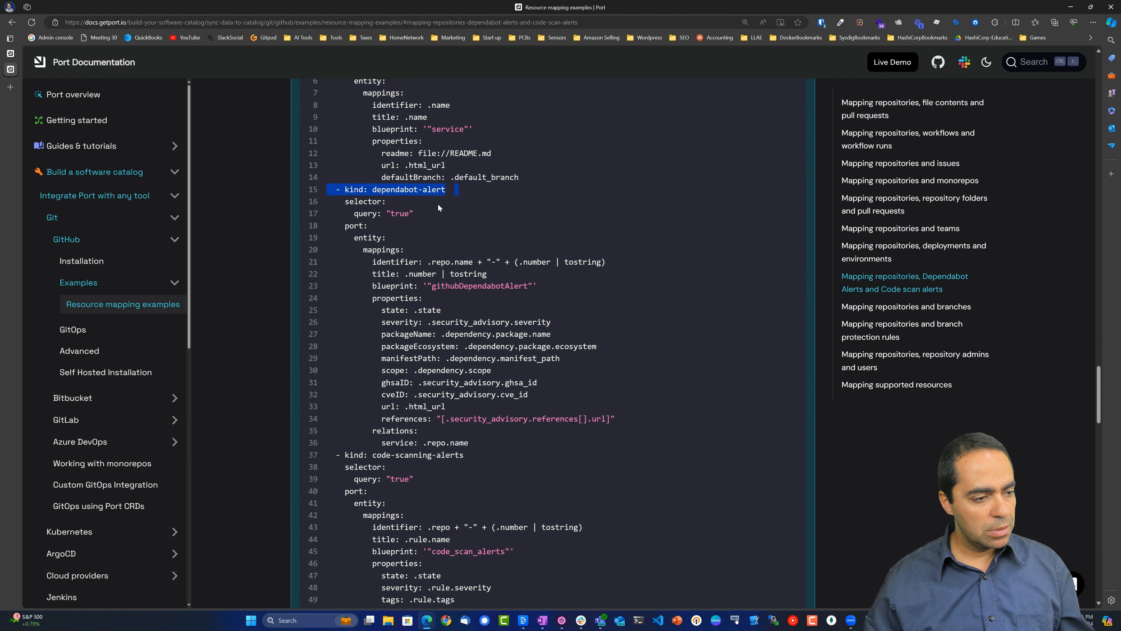
left_click_drag(438, 203, 487, 404)
scroll(476, 342, "down", 4)
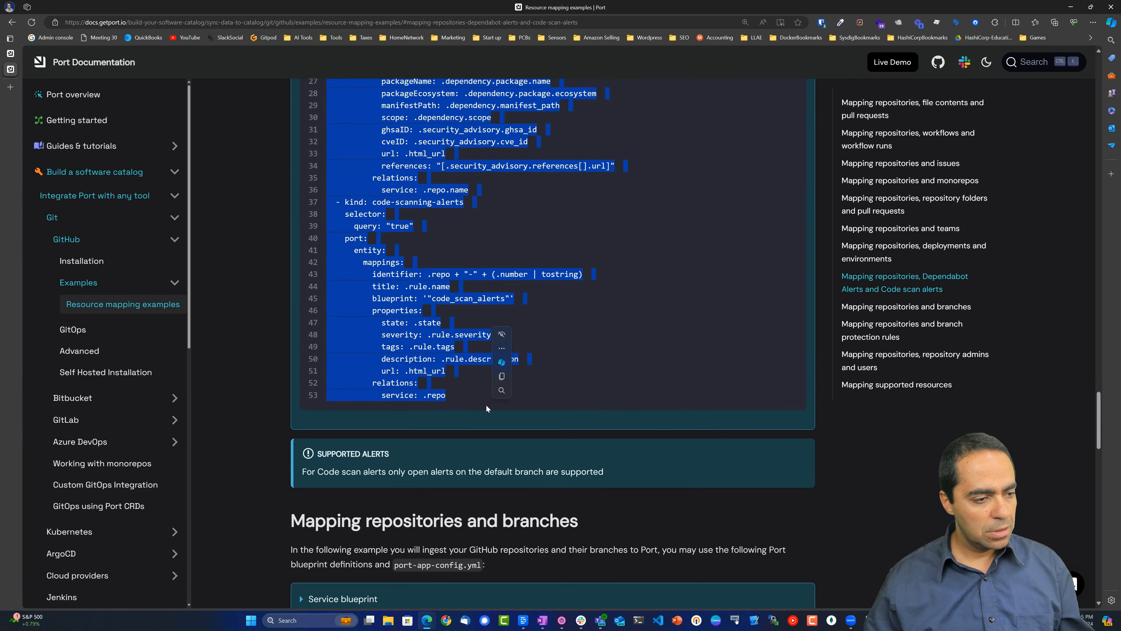
scroll(495, 331, "up", 5)
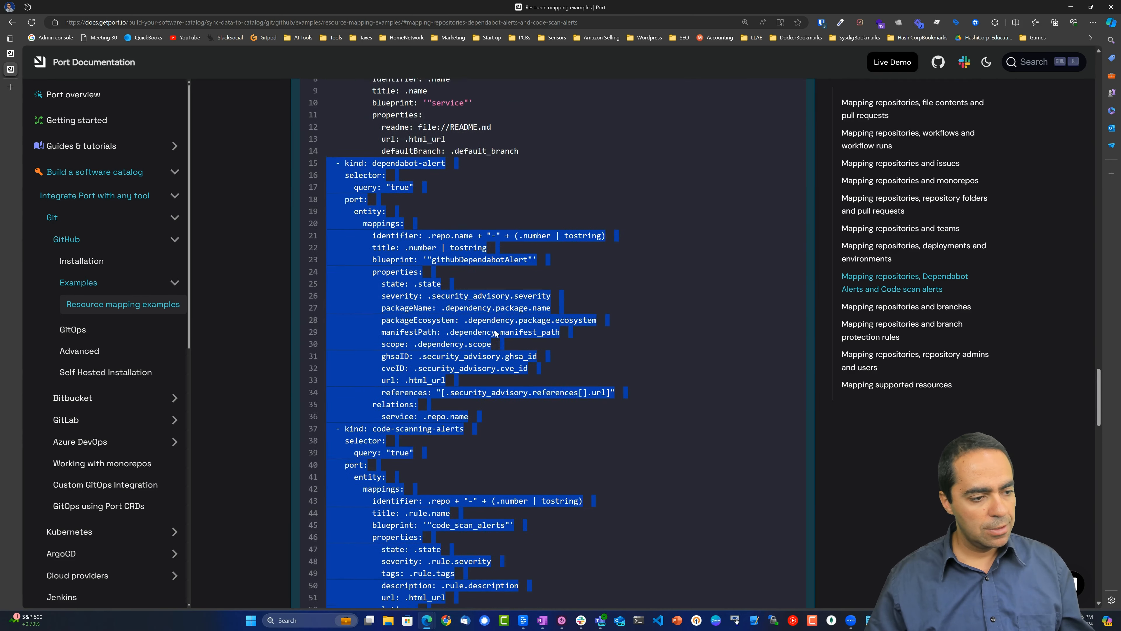
scroll(495, 330, "up", 2)
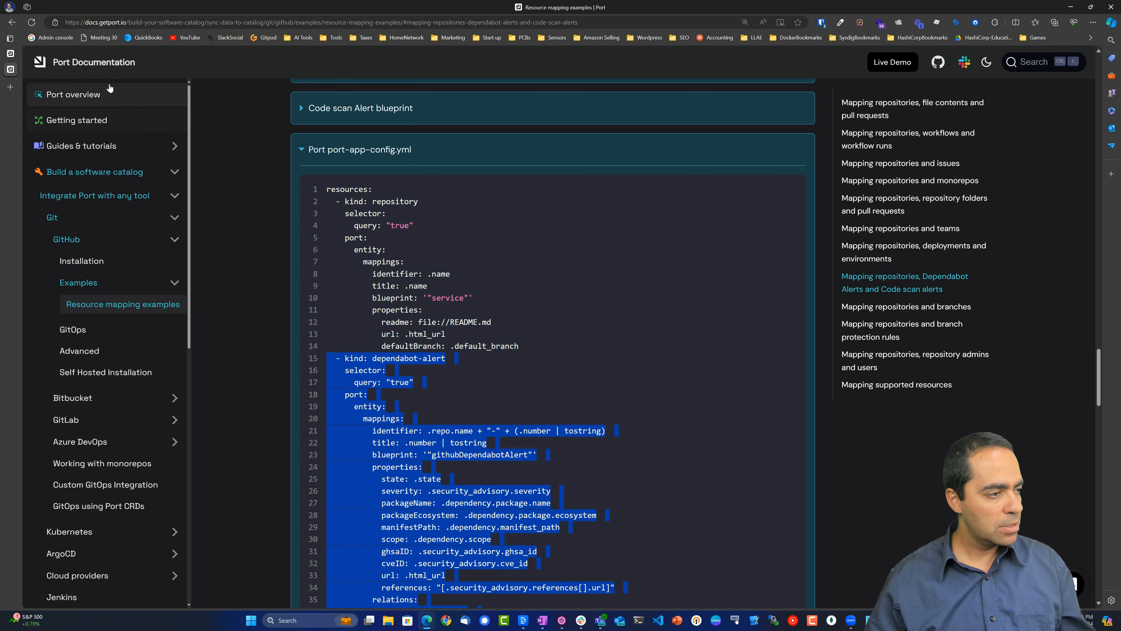
left_click(11, 53)
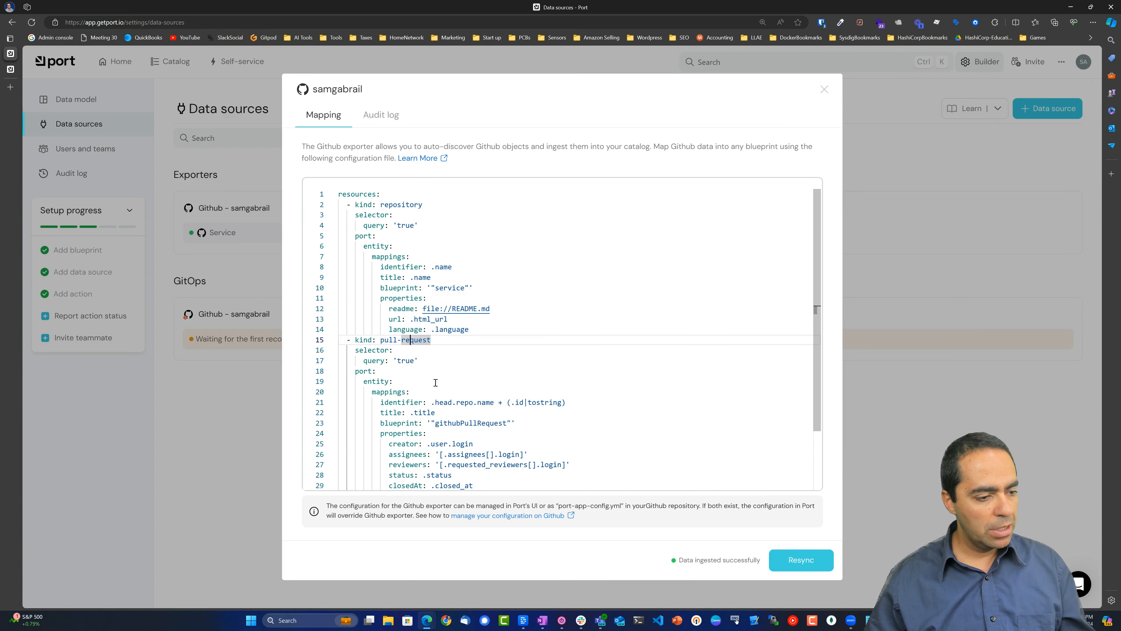
Append the dependabot-alert and code-scanning-alerts mappings to the exporter YAML, Save & Resync, and close.
scroll(414, 364, "down", 2)
left_click(491, 483)
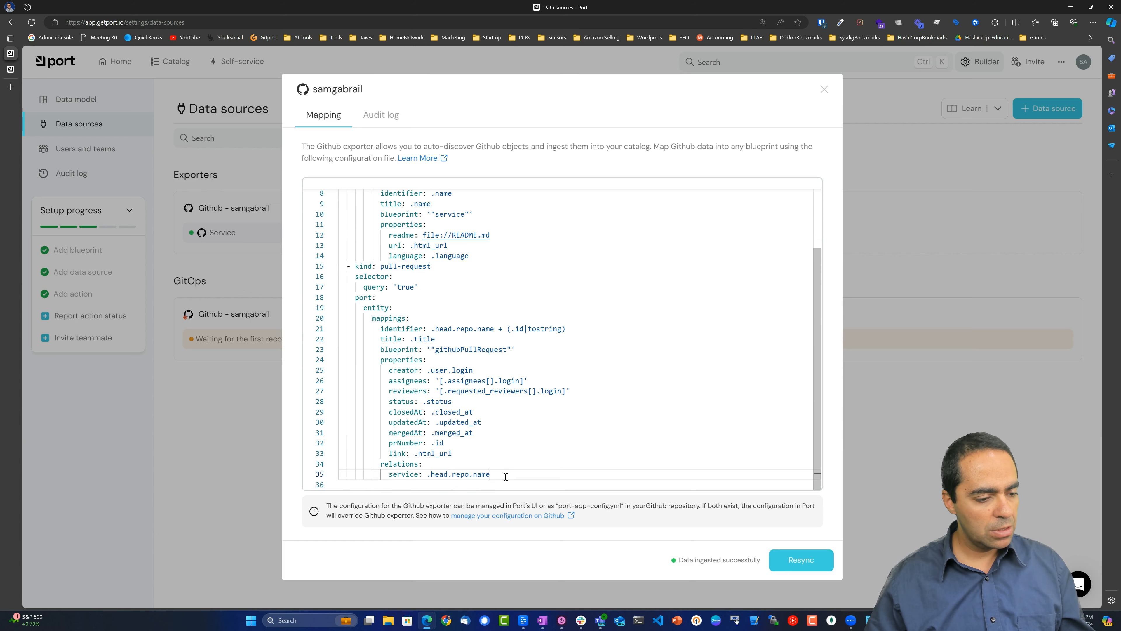
key("ctrl+v")
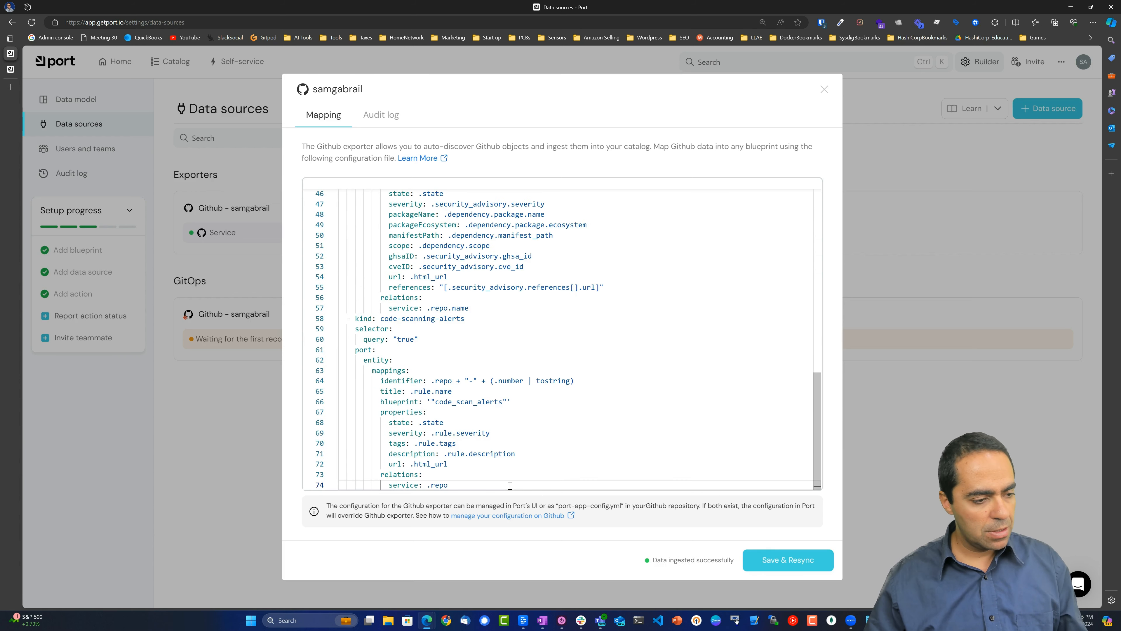
scroll(423, 319, "up", 5)
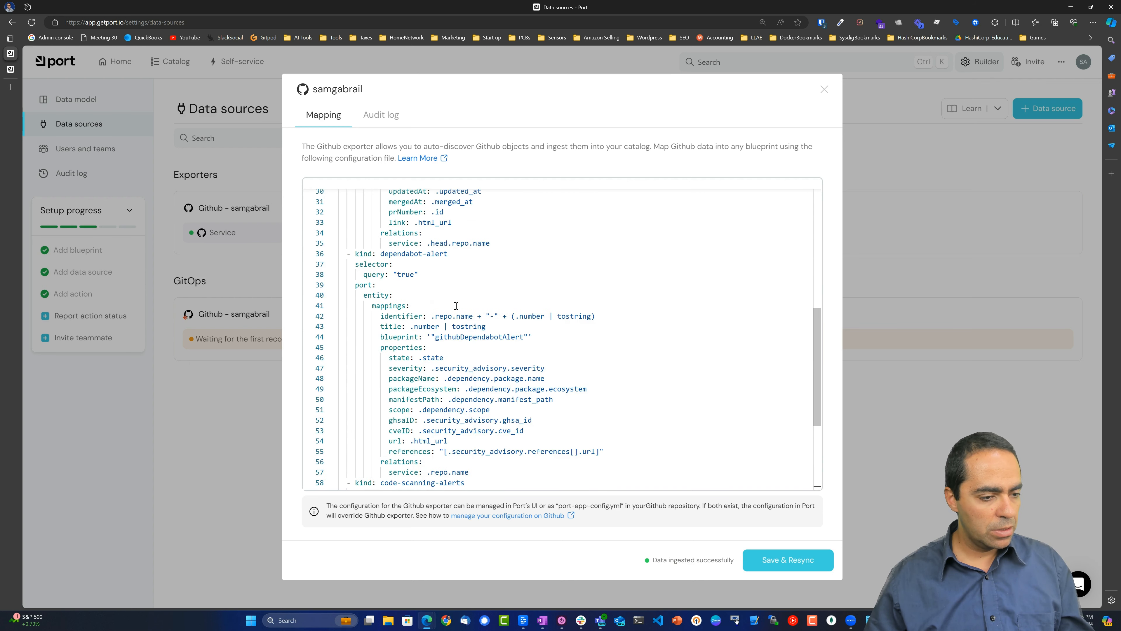
scroll(456, 306, "down", 5)
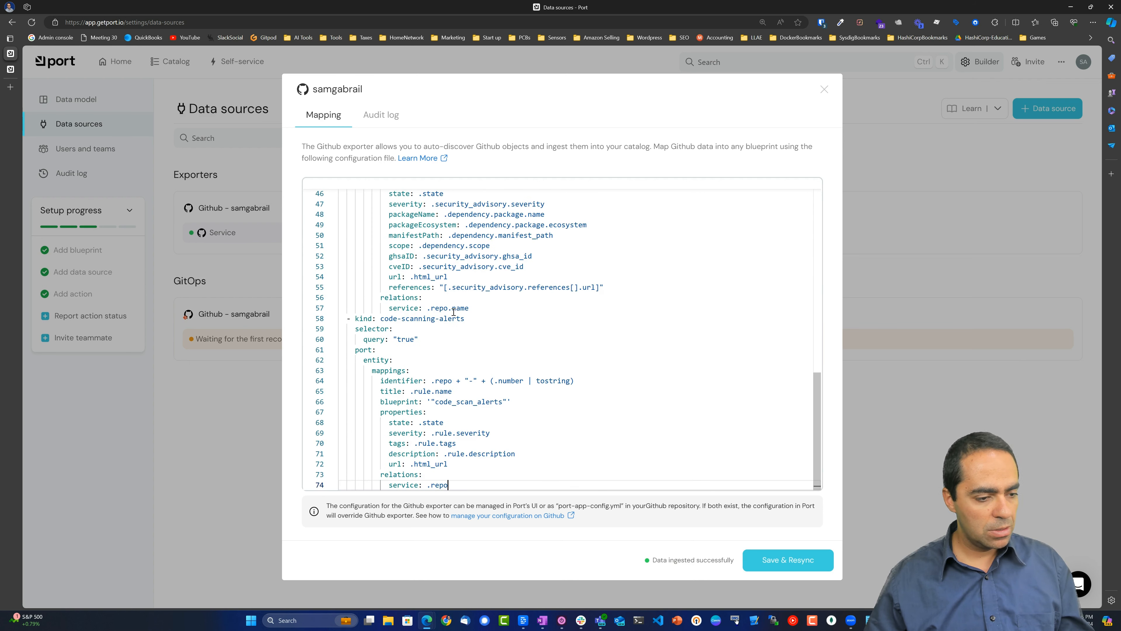
left_click(782, 562)
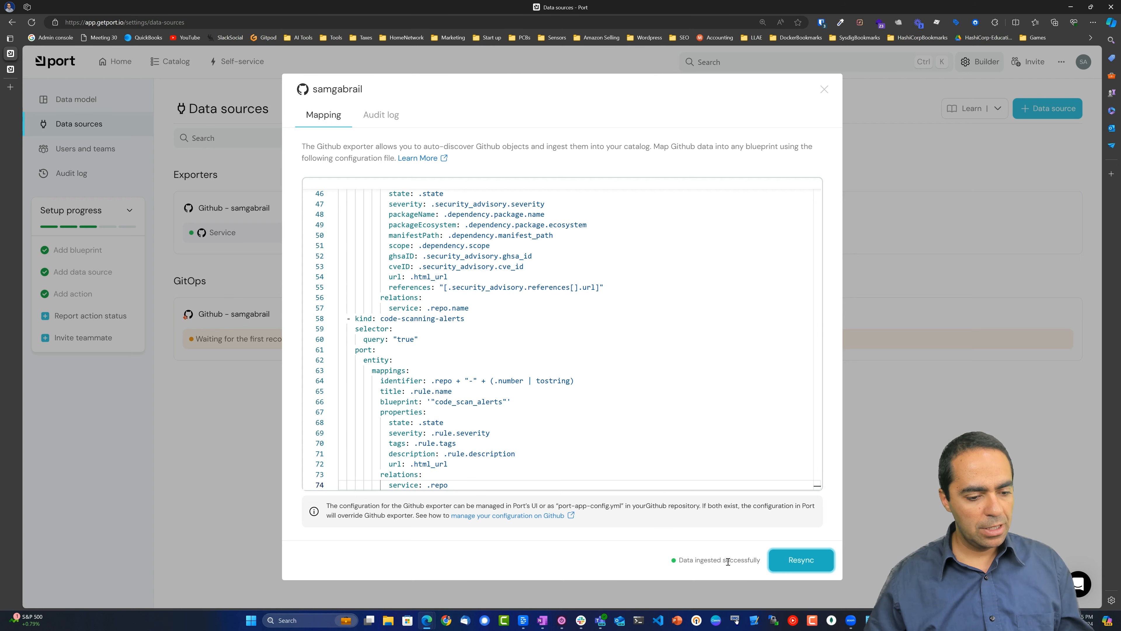
left_click(825, 89)
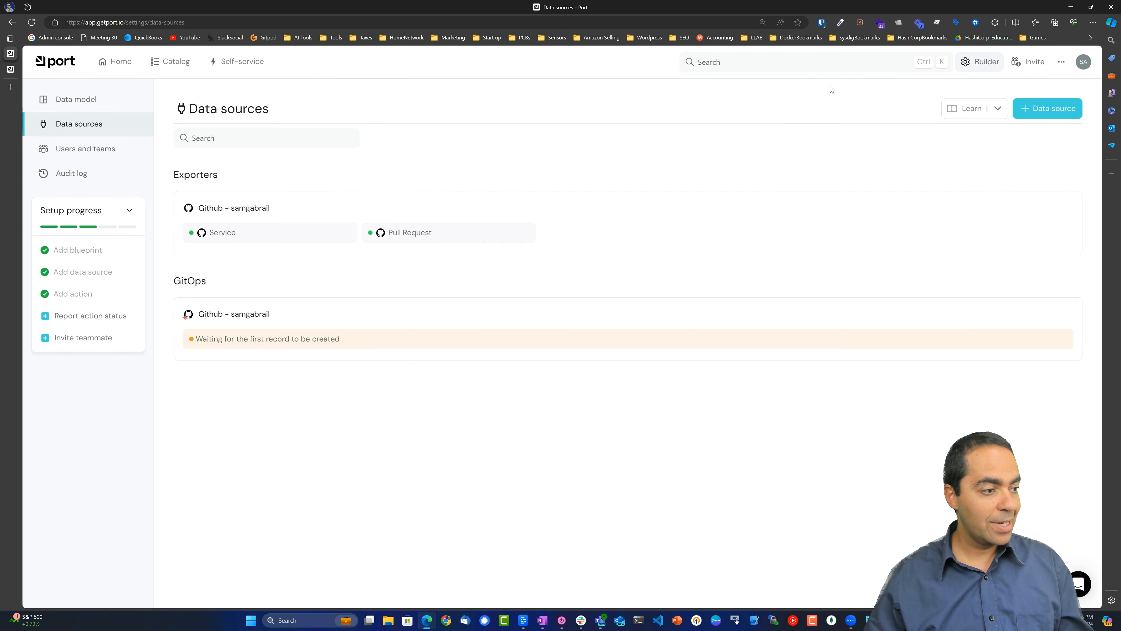
Open Dependabot alert 14 (cert-lifecycle-14) from the Dependabot Alerts catalog.
left_click(177, 65)
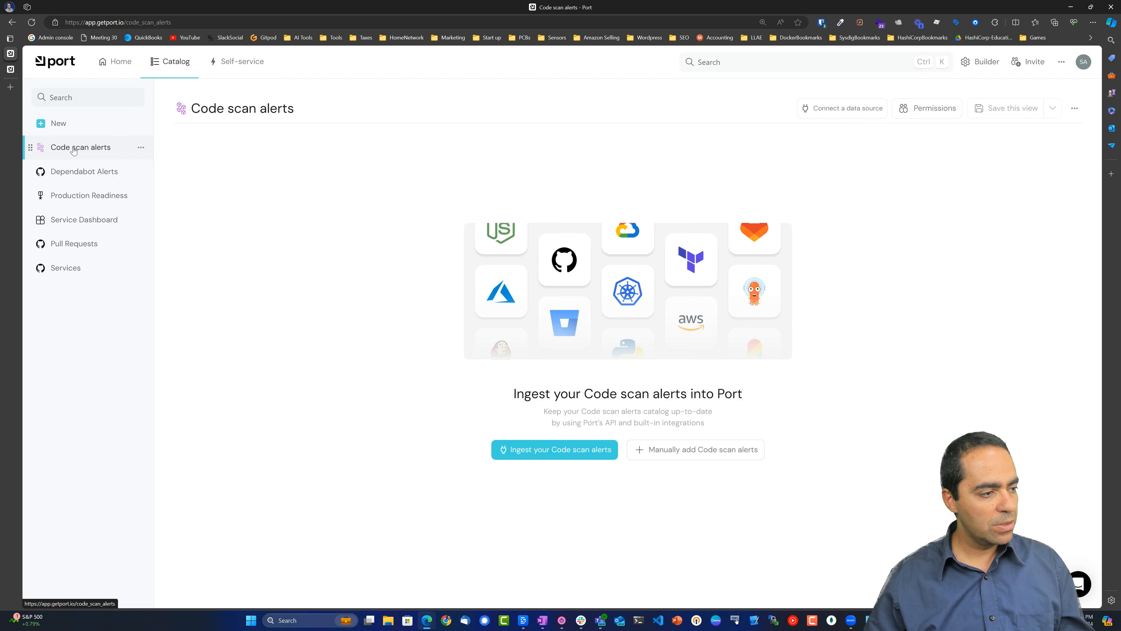
left_click(77, 177)
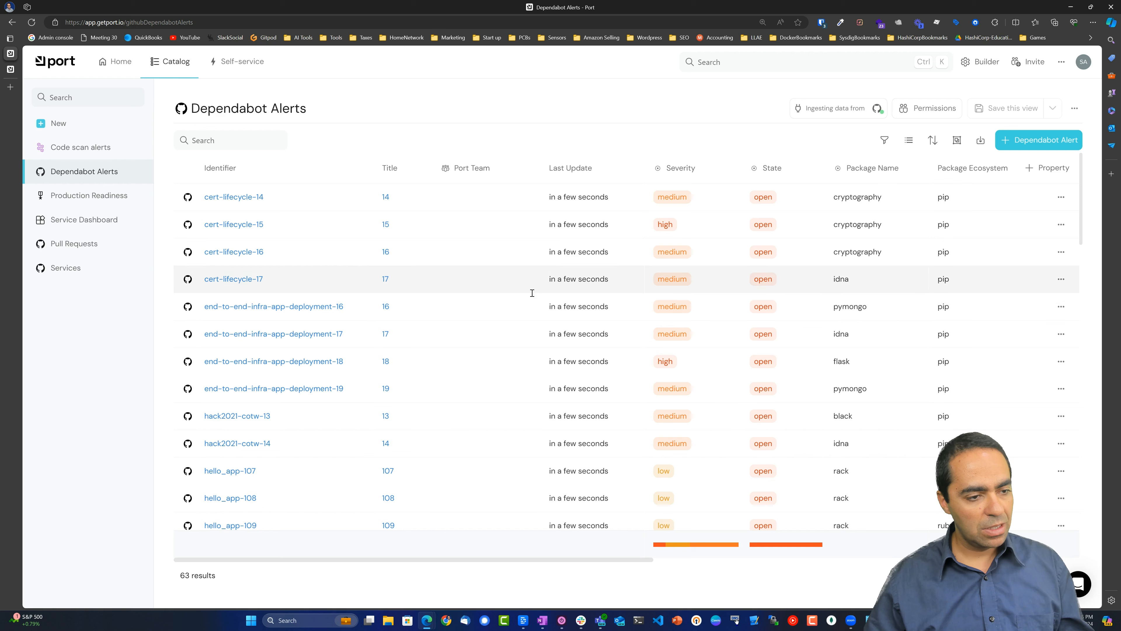
left_click(385, 197)
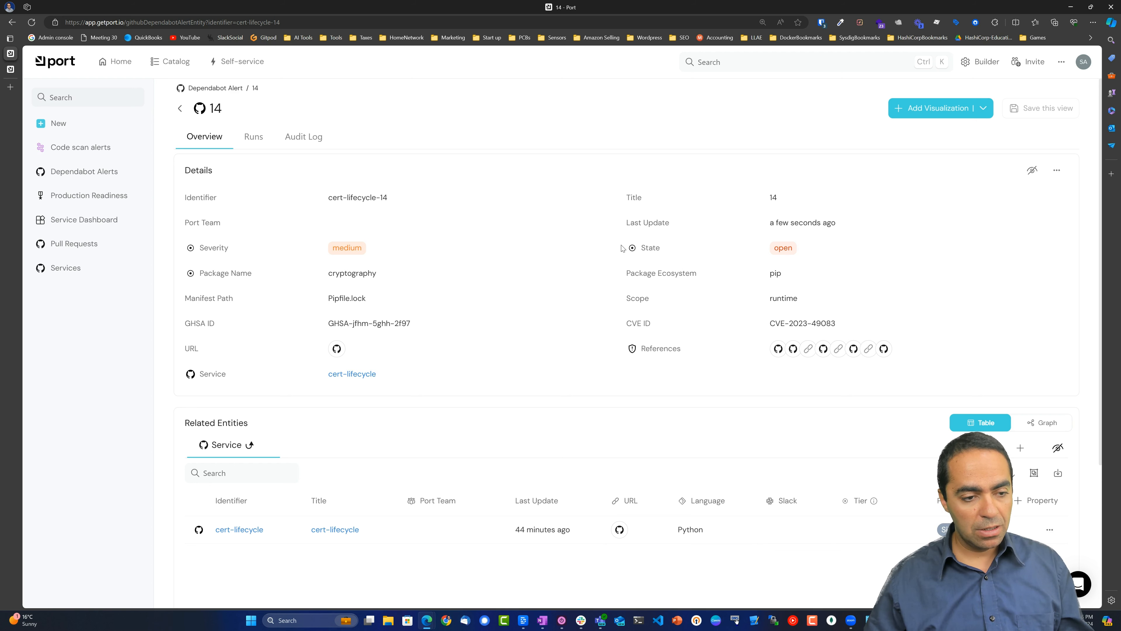
Check alert 14's Runs and Overview tabs, then return to the Dependabot Alerts list.
scroll(674, 293, "down", 4)
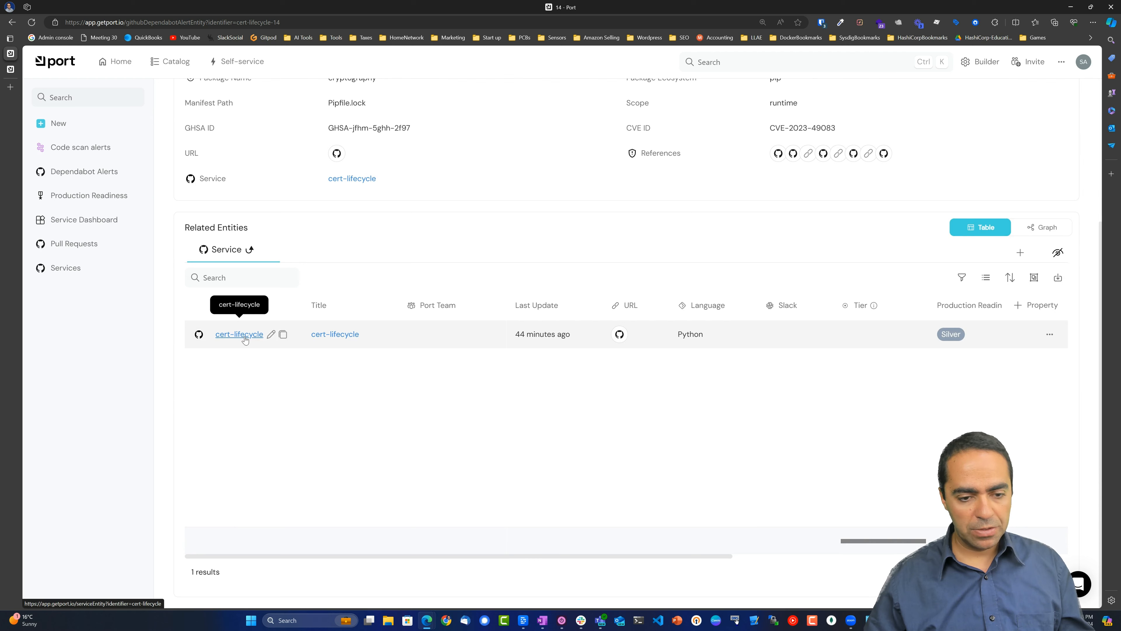
scroll(713, 343, "up", 4)
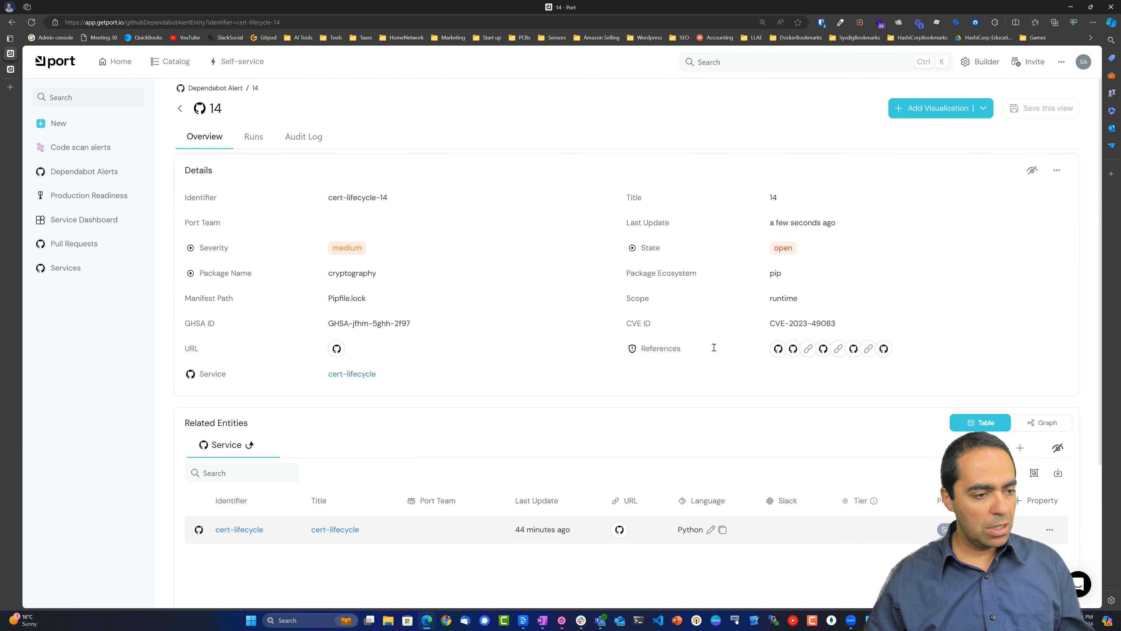
left_click(255, 138)
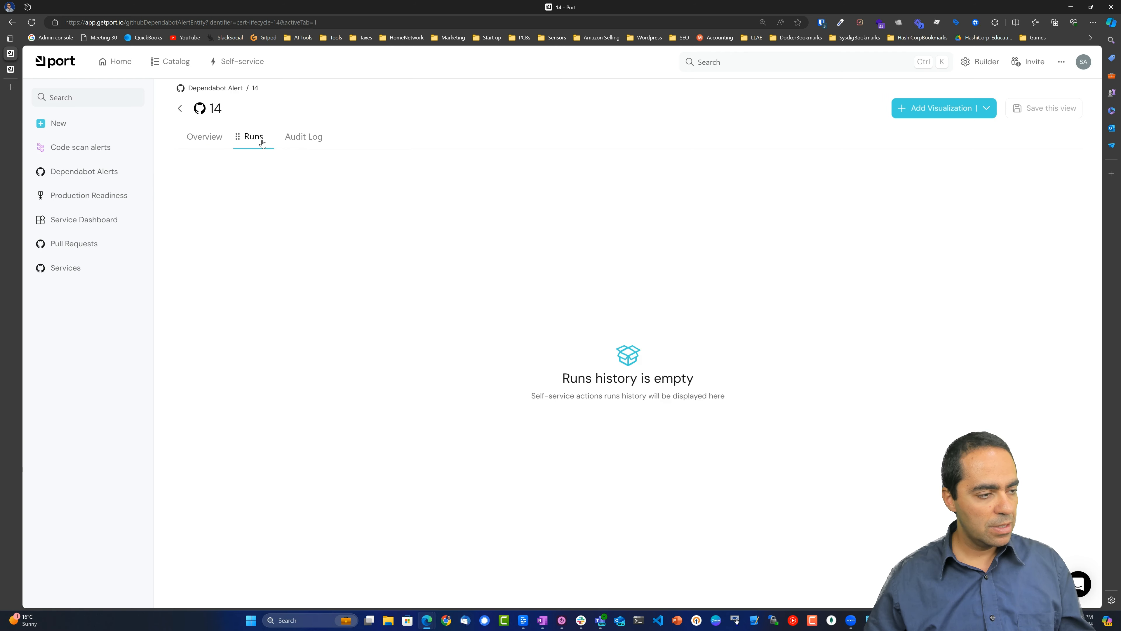
left_click(217, 140)
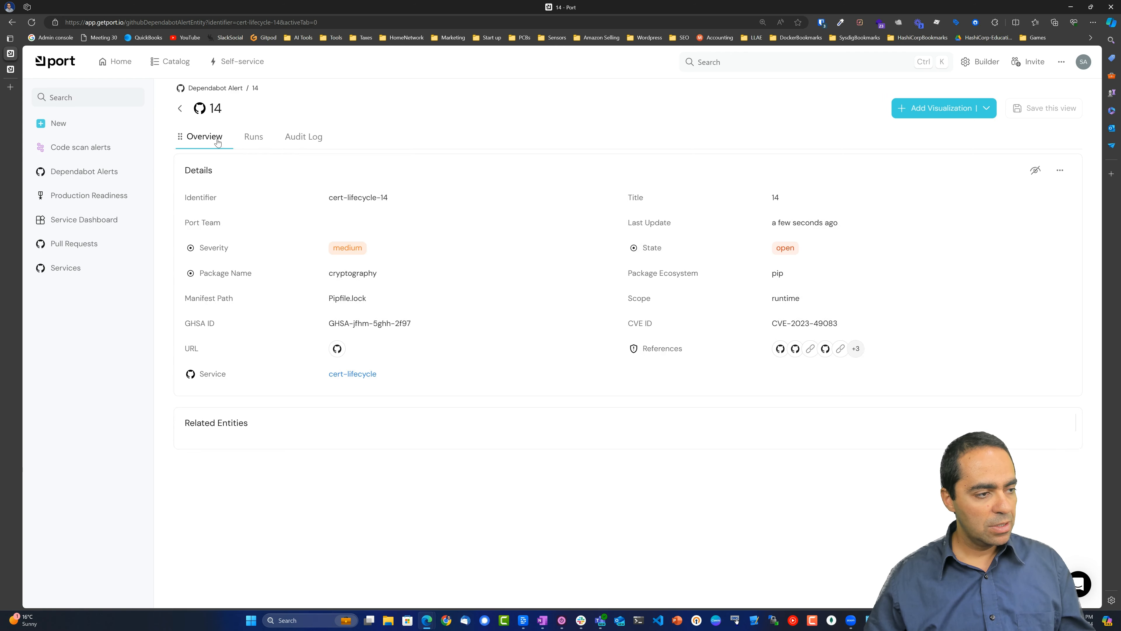
left_click(178, 111)
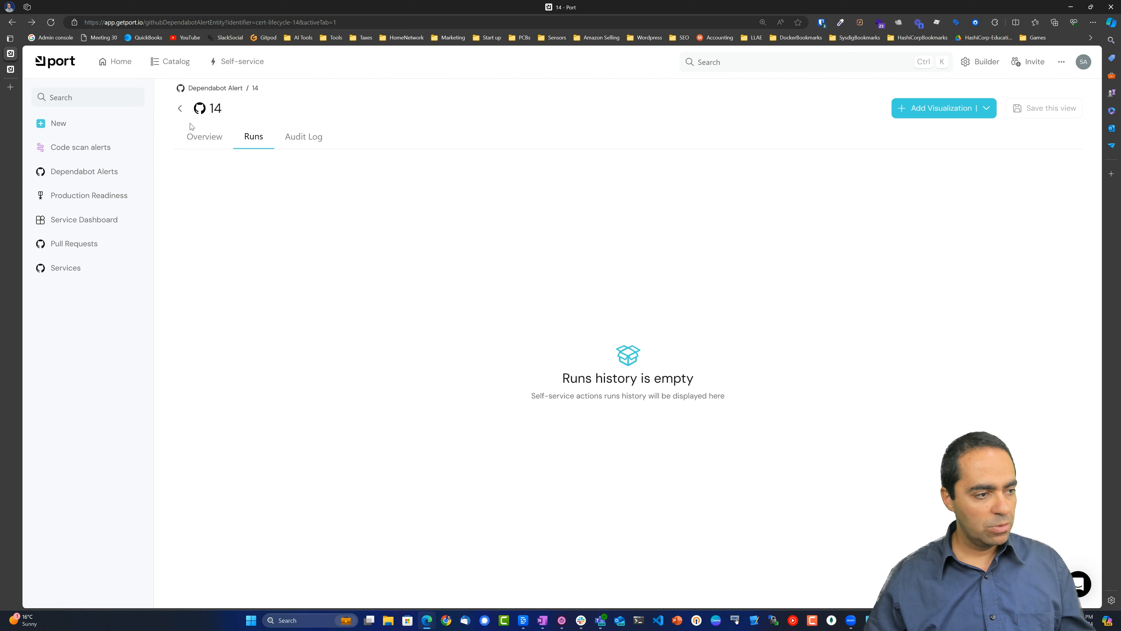
left_click(182, 112)
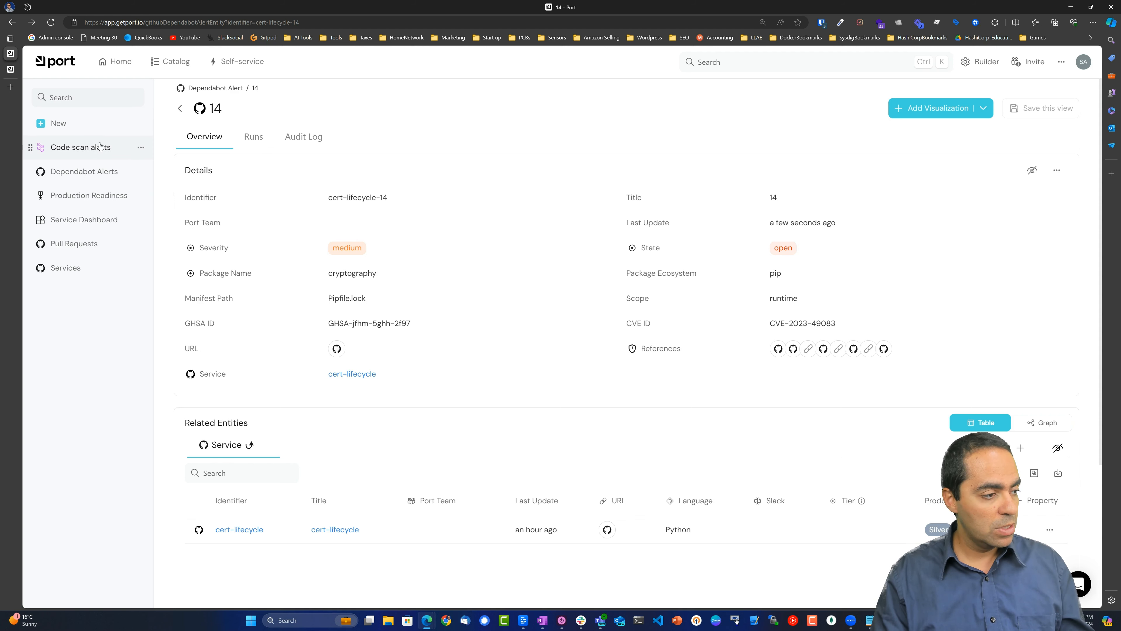
left_click(90, 176)
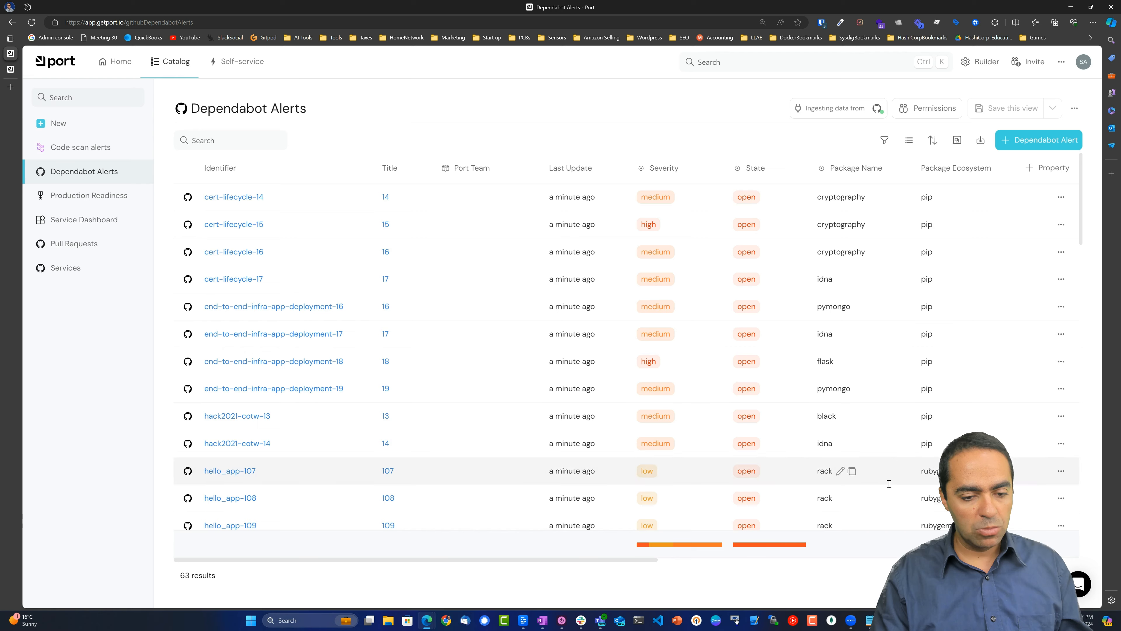
Scroll the table to review manifest paths, GHSA and CVE IDs, references and linked services.
scroll(951, 321, "down", 10)
scroll(953, 302, "down", 10)
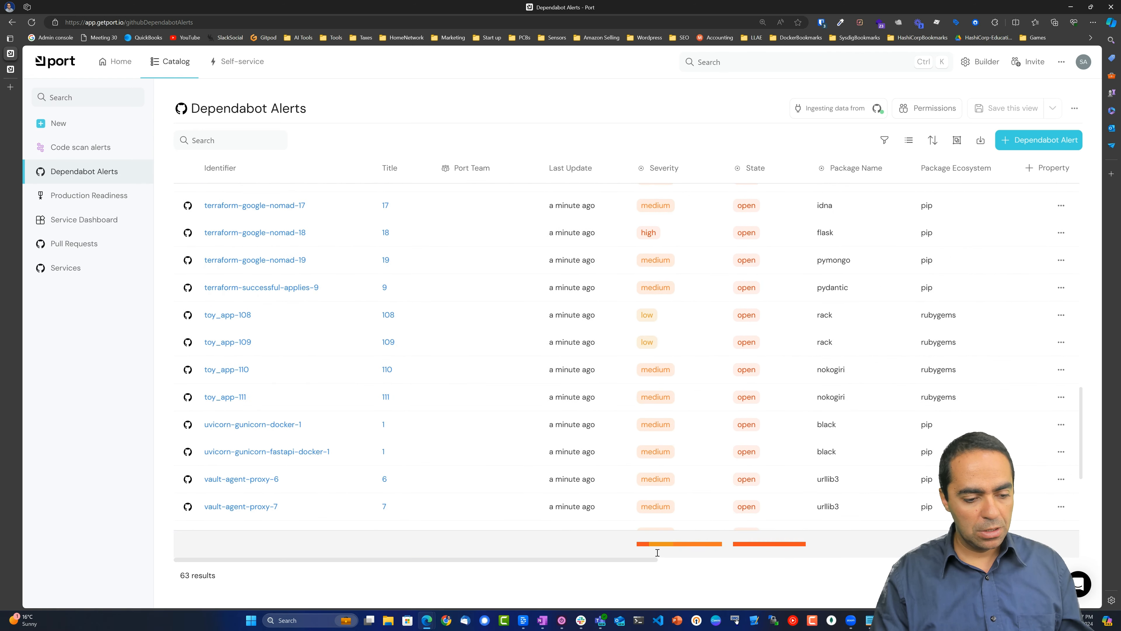
left_click_drag(656, 560, 1006, 559)
scroll(475, 309, "up", 5)
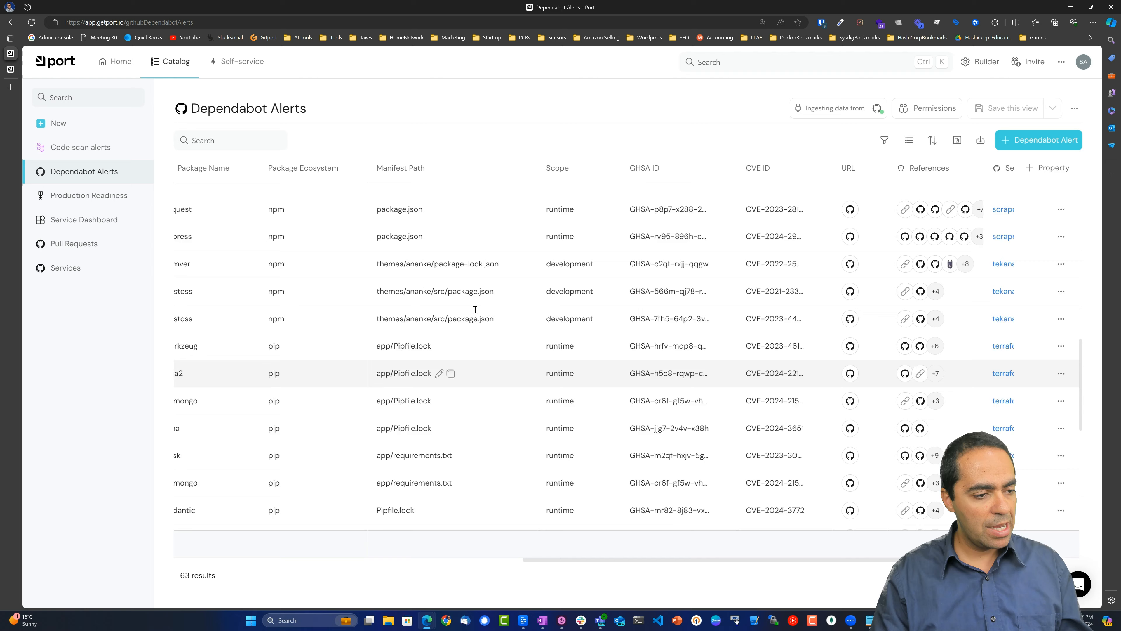
scroll(475, 309, "up", 2)
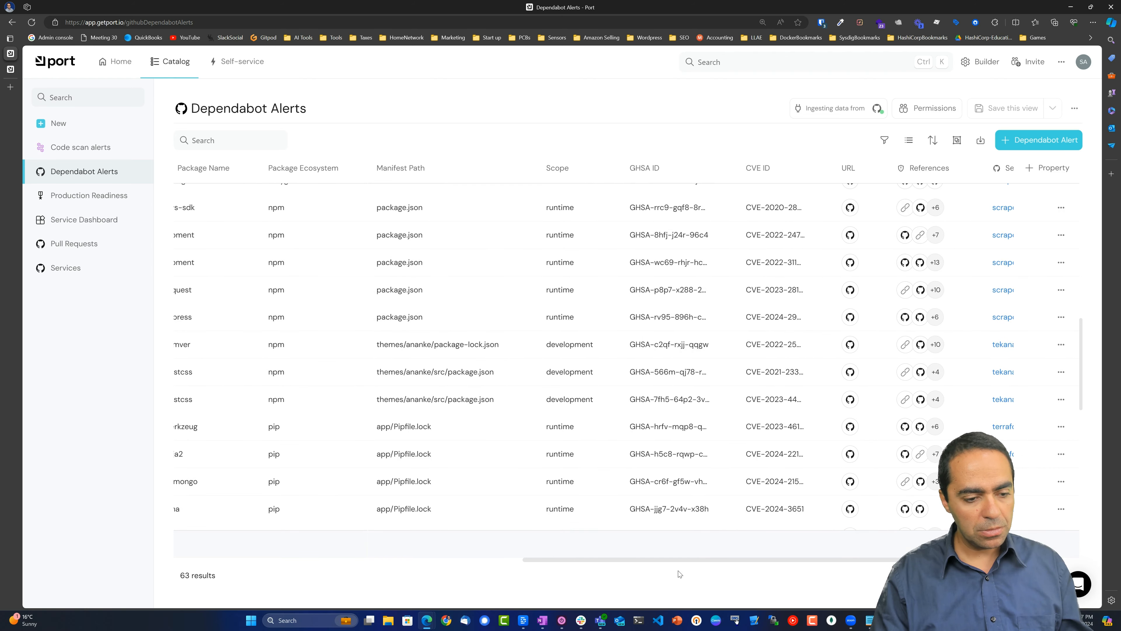
left_click_drag(660, 558, 723, 555)
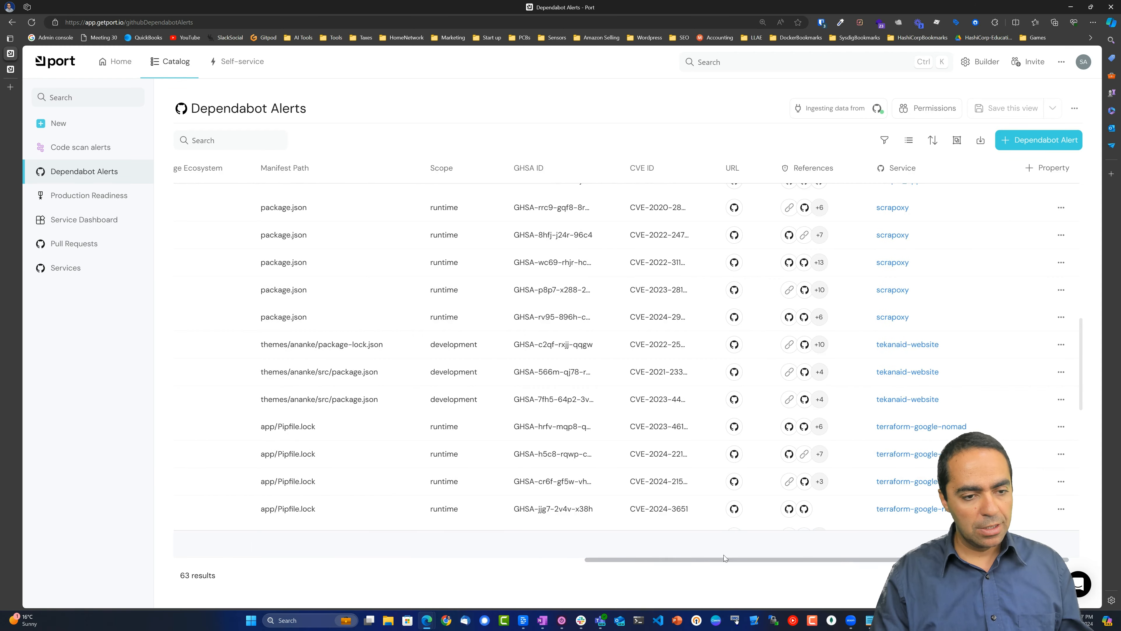
scroll(693, 305, "up", 5)
scroll(693, 305, "up", 5)
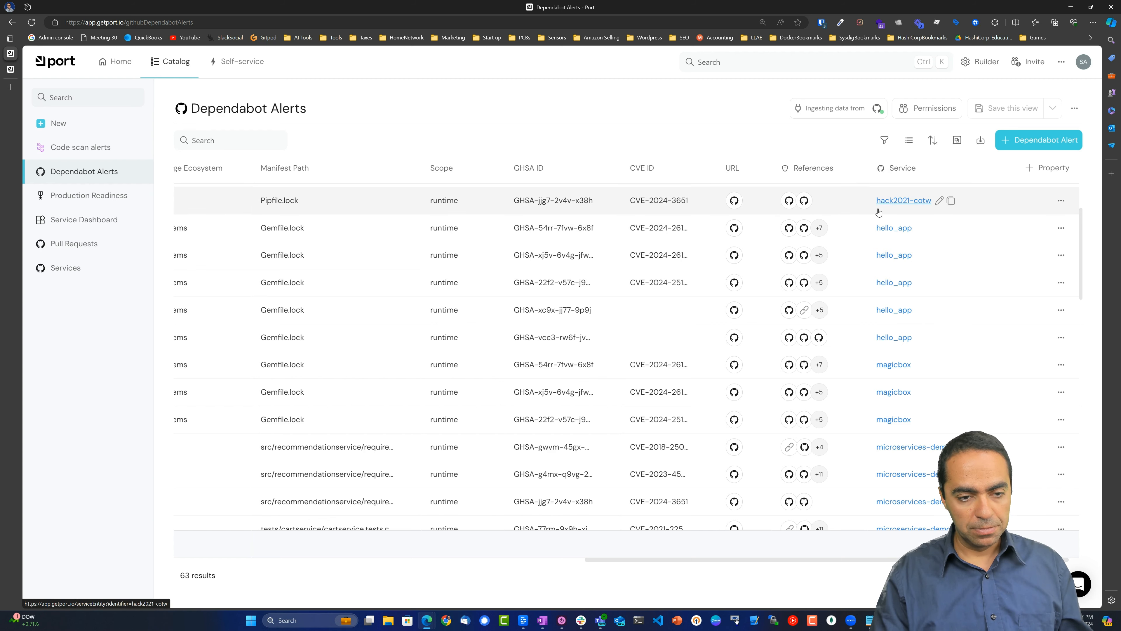
scroll(889, 258, "up", 5)
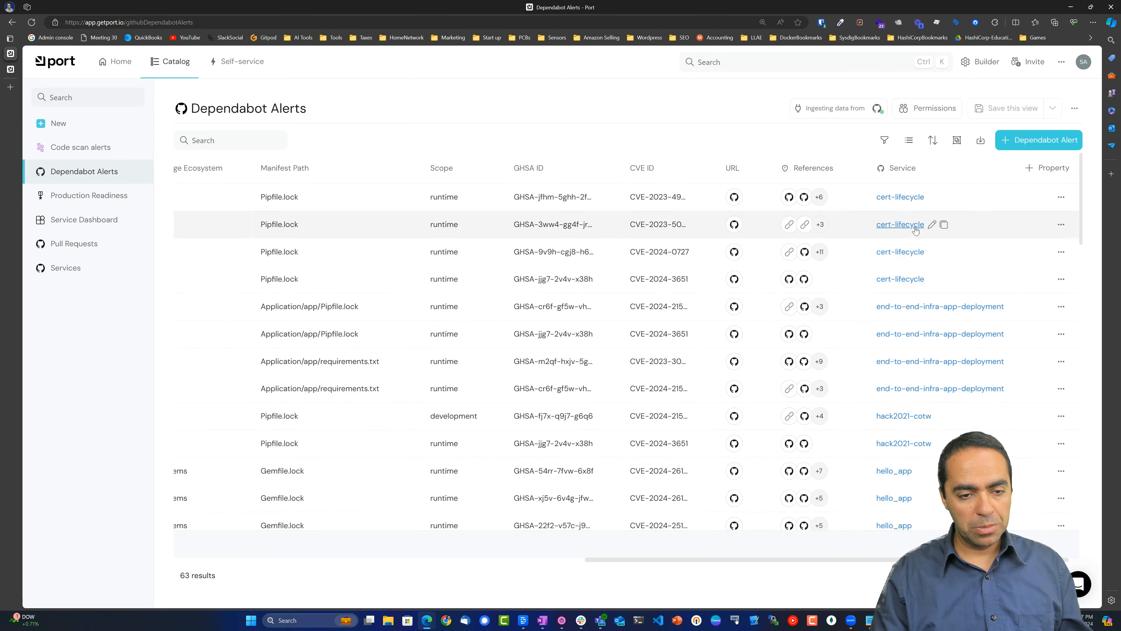
left_click(958, 142)
left_click(947, 203)
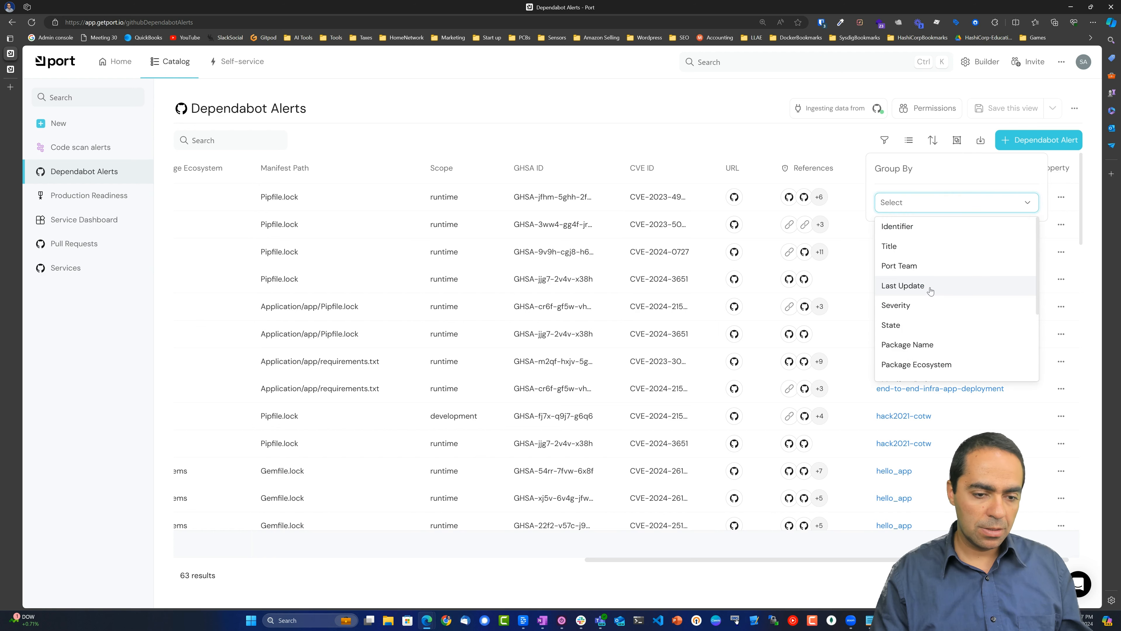
scroll(928, 311, "down", 1)
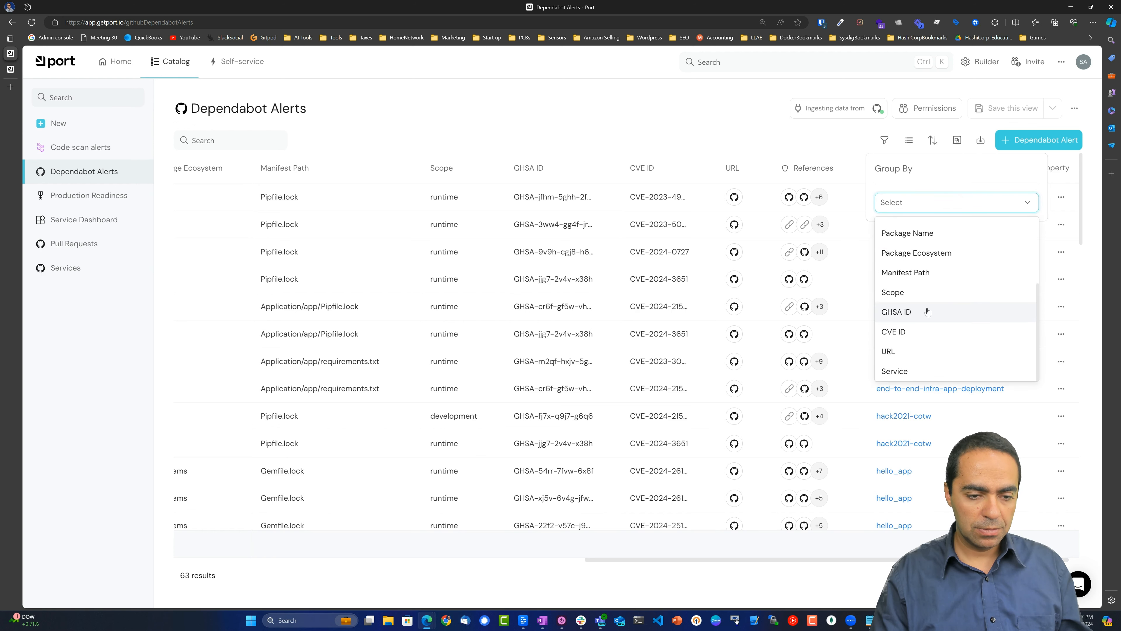
left_click(909, 372)
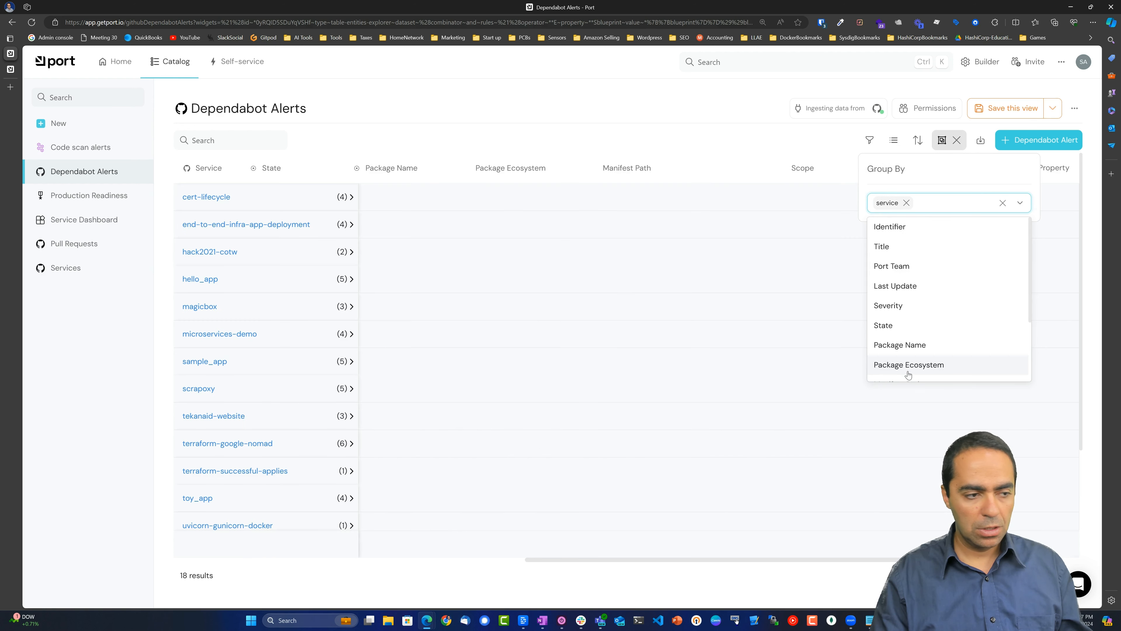
left_click(452, 86)
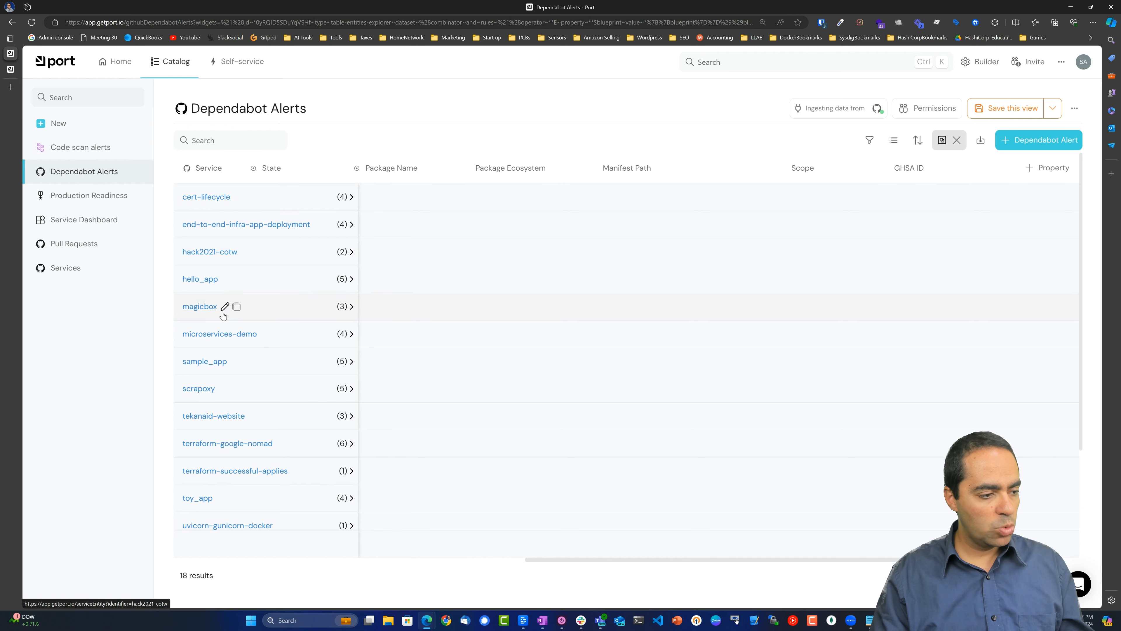
left_click(351, 225)
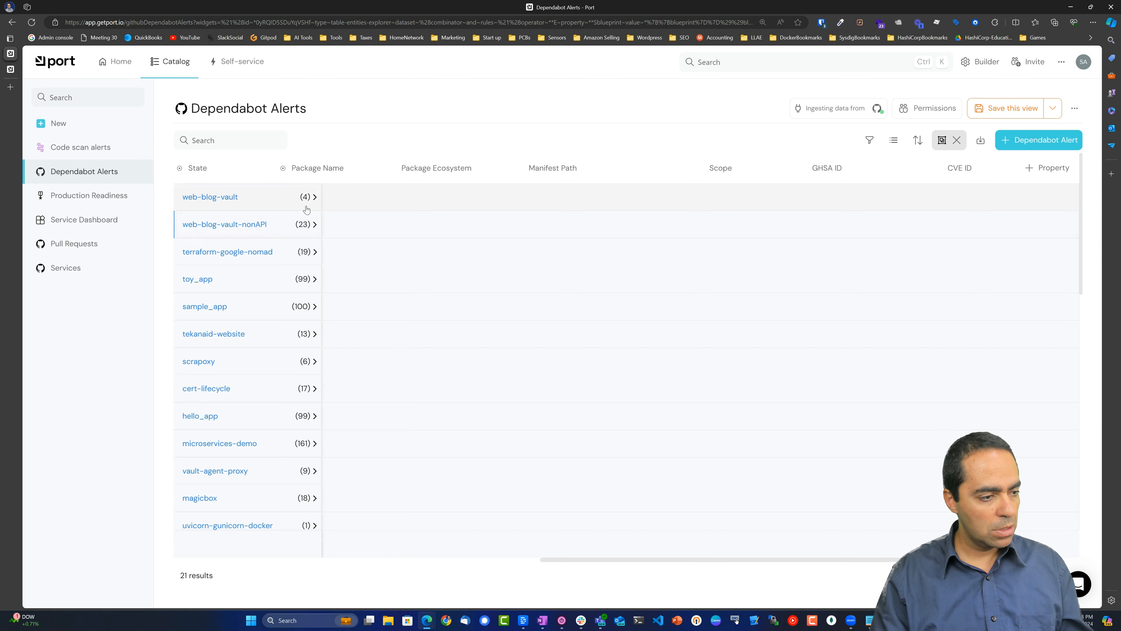
left_click(314, 198)
left_click_drag(593, 556, 144, 552)
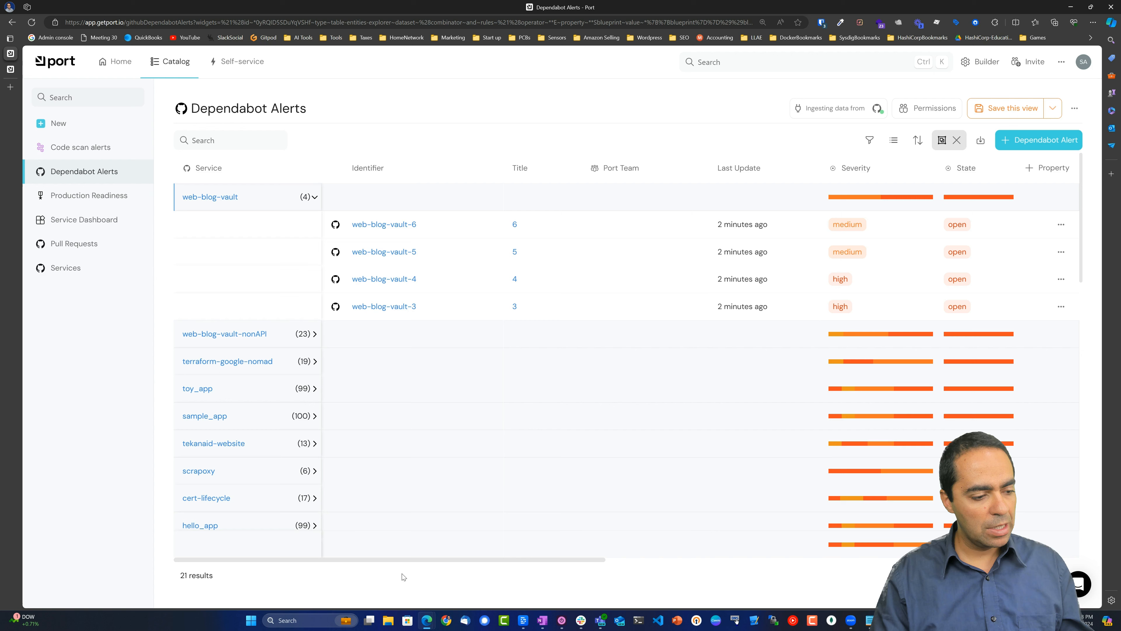
left_click_drag(412, 556, 909, 552)
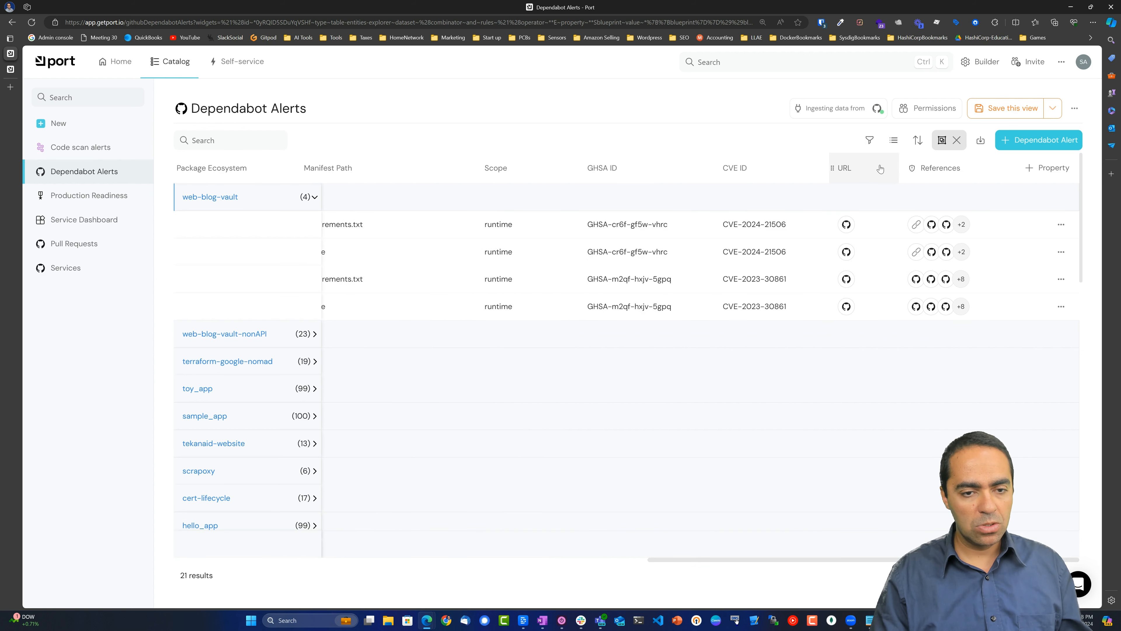
left_click(956, 142)
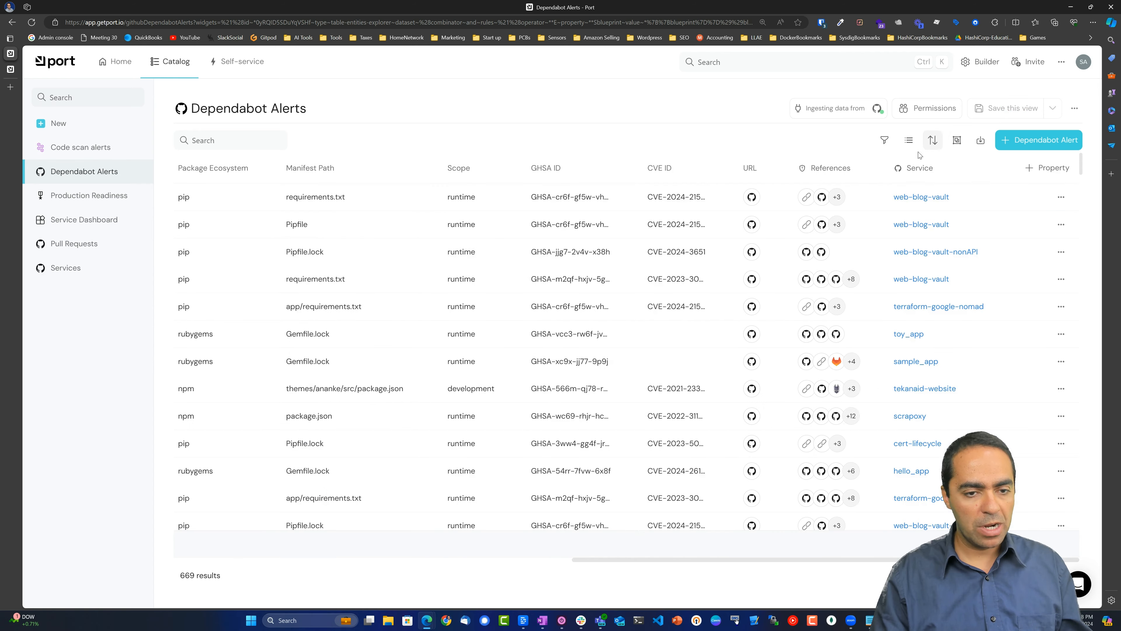
Show the 3 Code scan alerts and open the first alert's GitHub page in another tab.
left_click(67, 148)
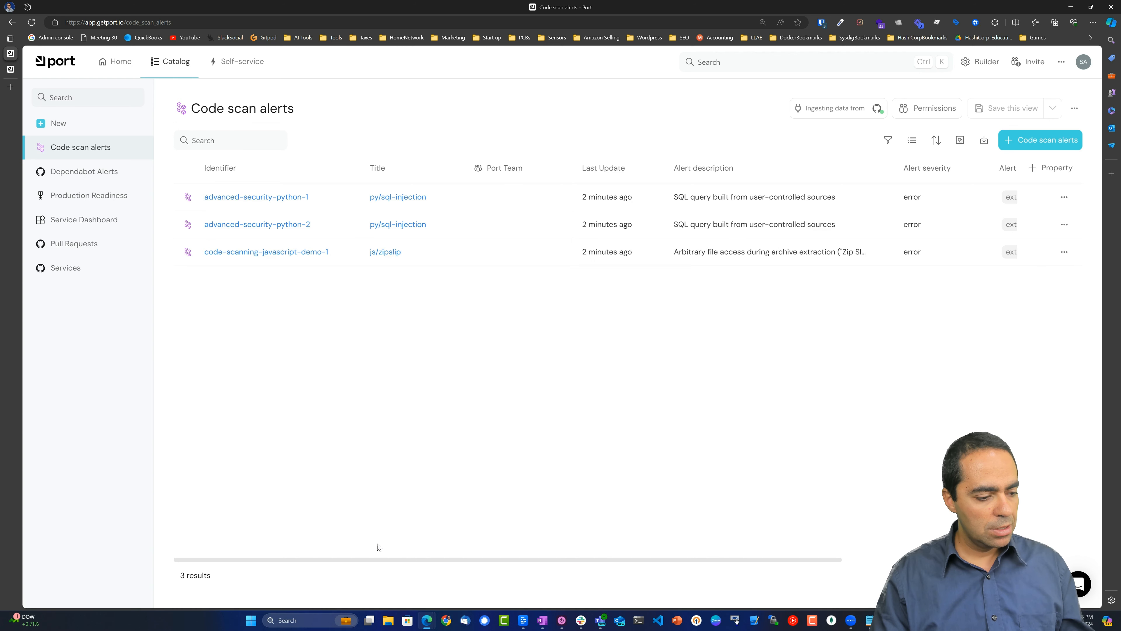
left_click_drag(379, 561, 468, 562)
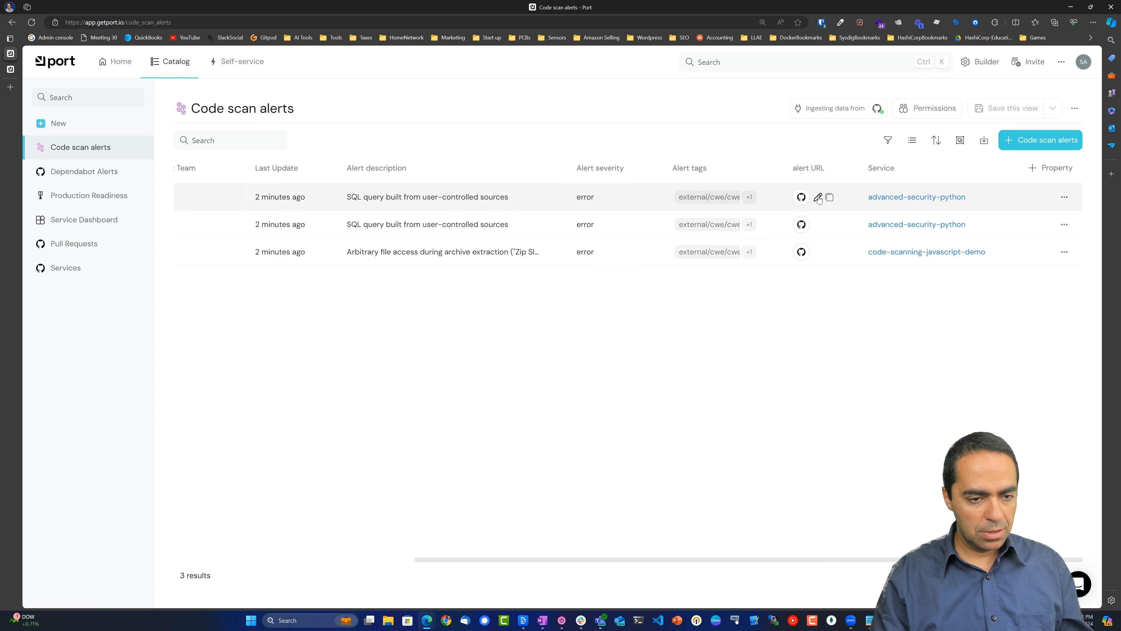
left_click(804, 197)
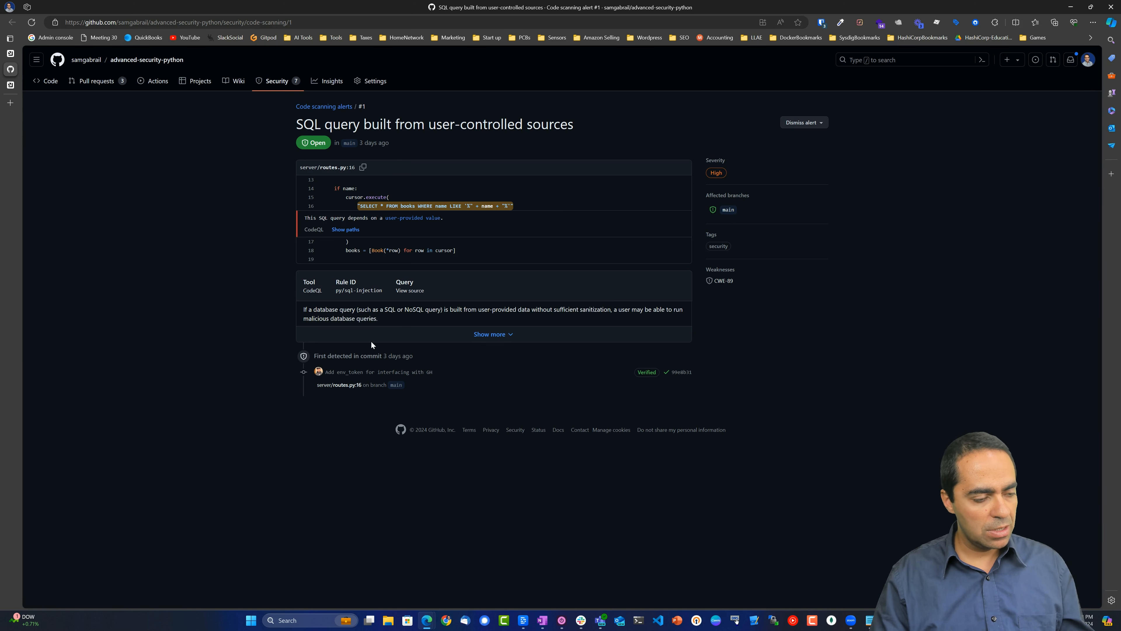
mouse_move(10, 55)
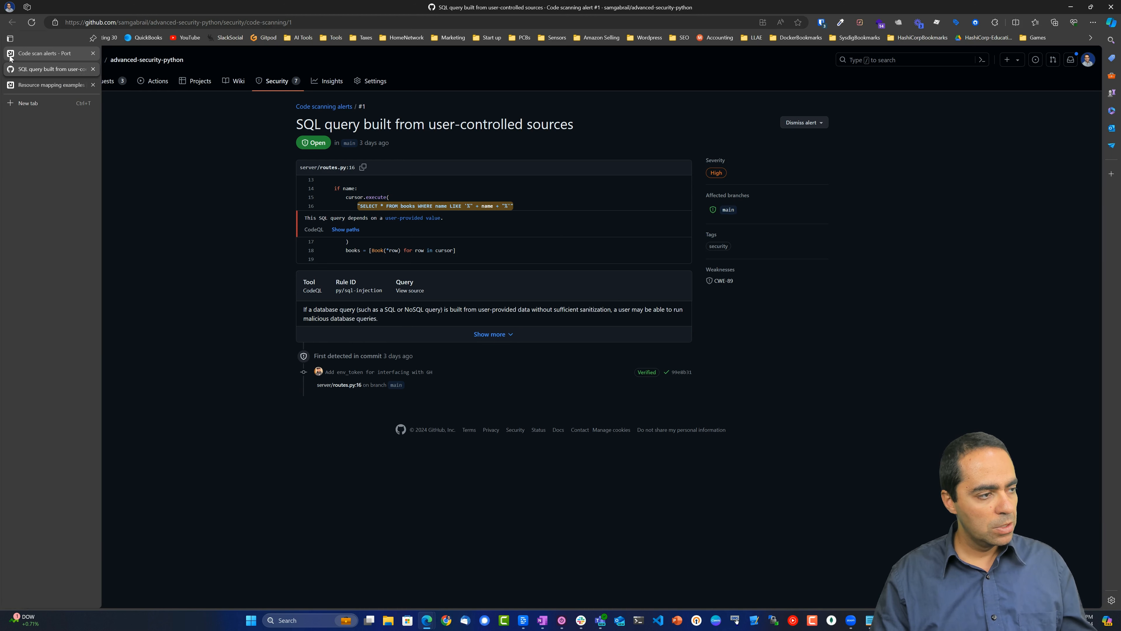
left_click(39, 53)
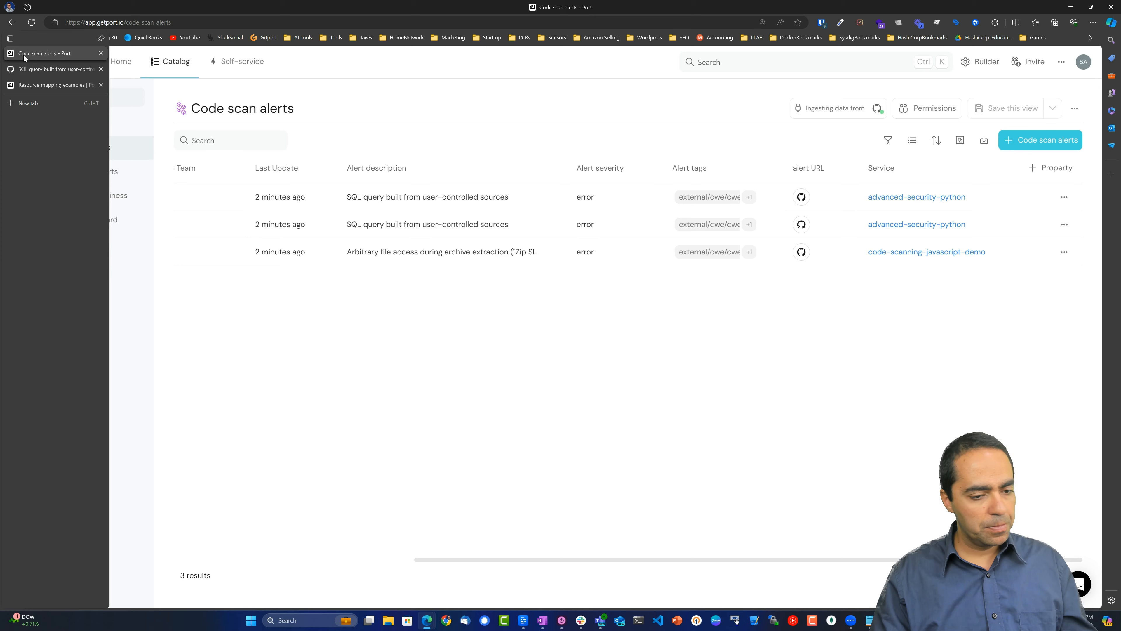
scroll(733, 558, "left", 10)
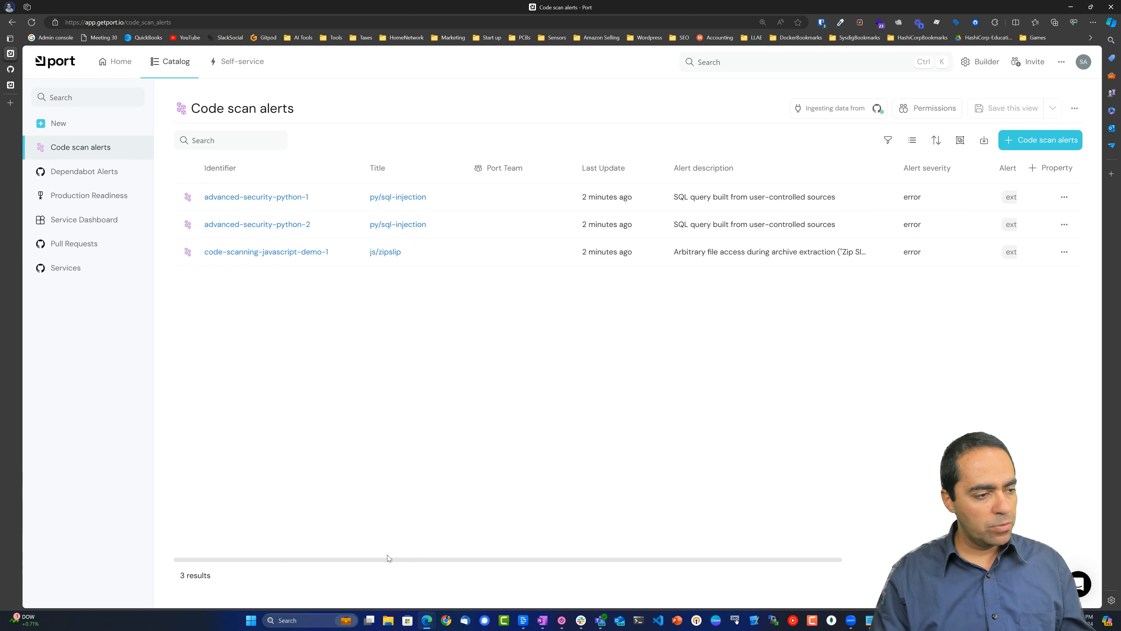
Inspect code scan alert advanced-security-python-1 and its runs, then open the Dependabot Alerts list.
left_click(265, 197)
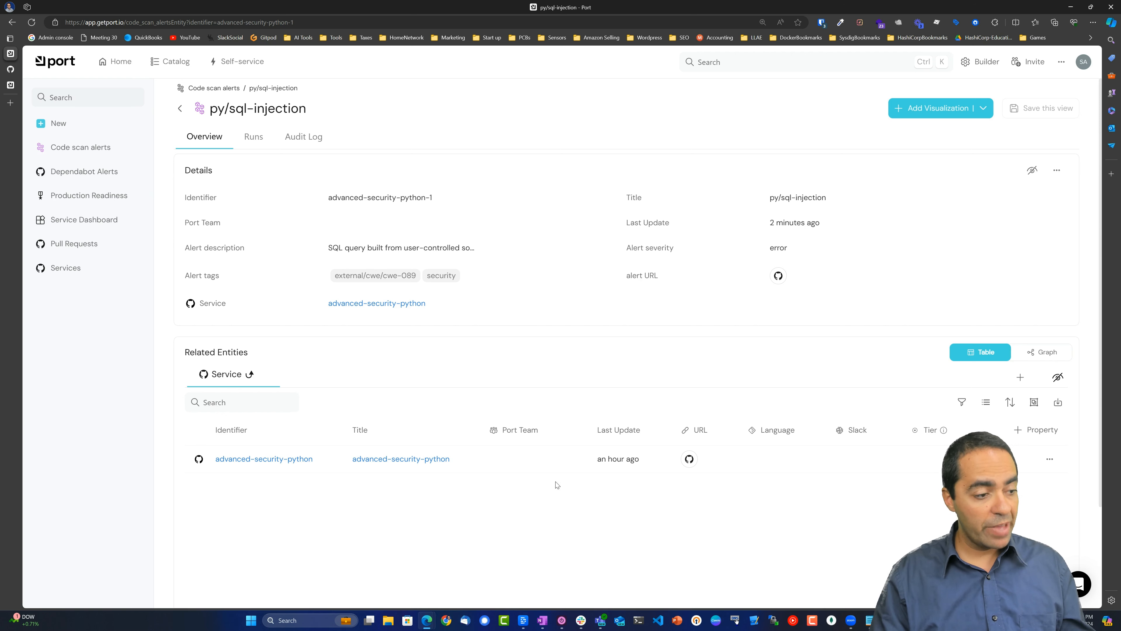
left_click(254, 137)
left_click(101, 150)
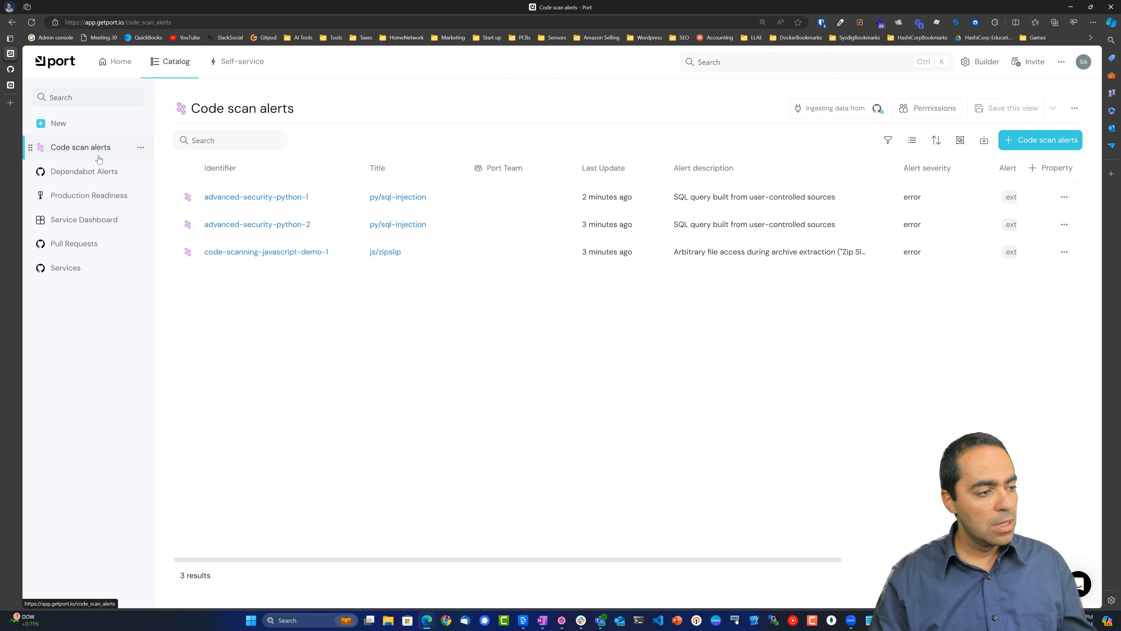
left_click(106, 174)
scroll(475, 469, "down", 5)
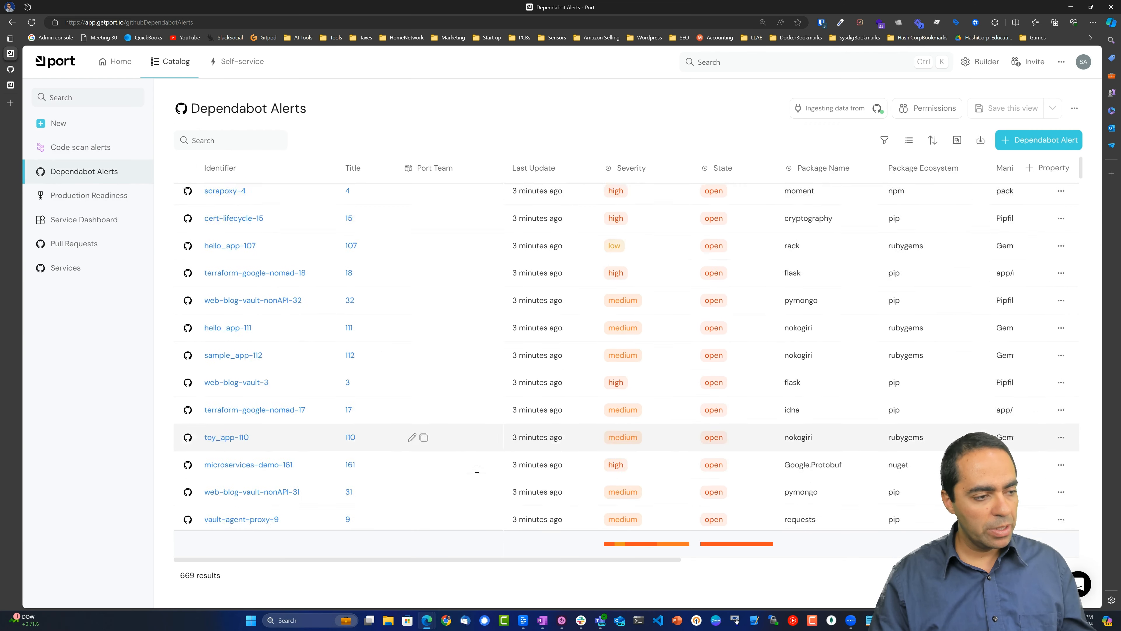
scroll(475, 468, "up", 5)
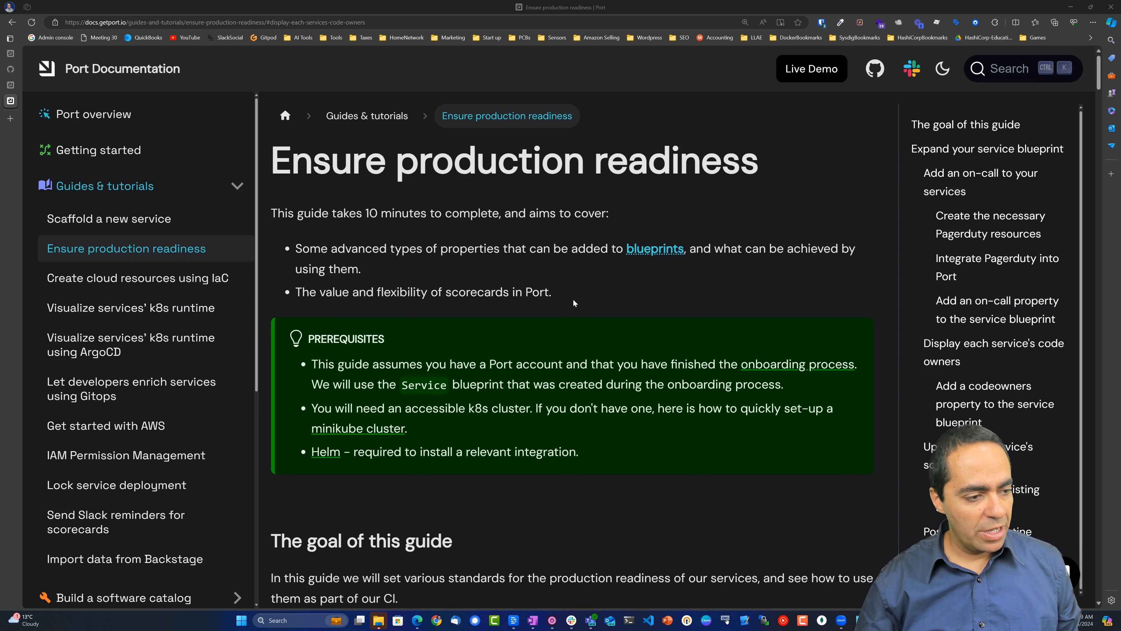
Scroll the guide's PagerDuty on-call section to 'Create the necessary Pagerduty resources'.
scroll(573, 302, "down", 2)
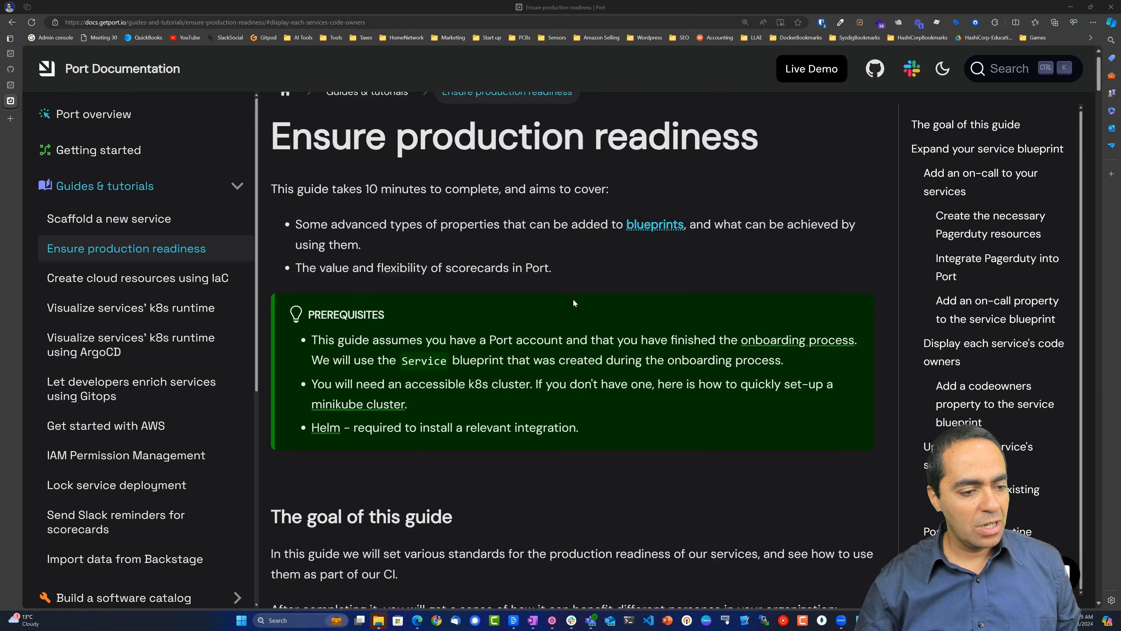
scroll(705, 315, "down", 10)
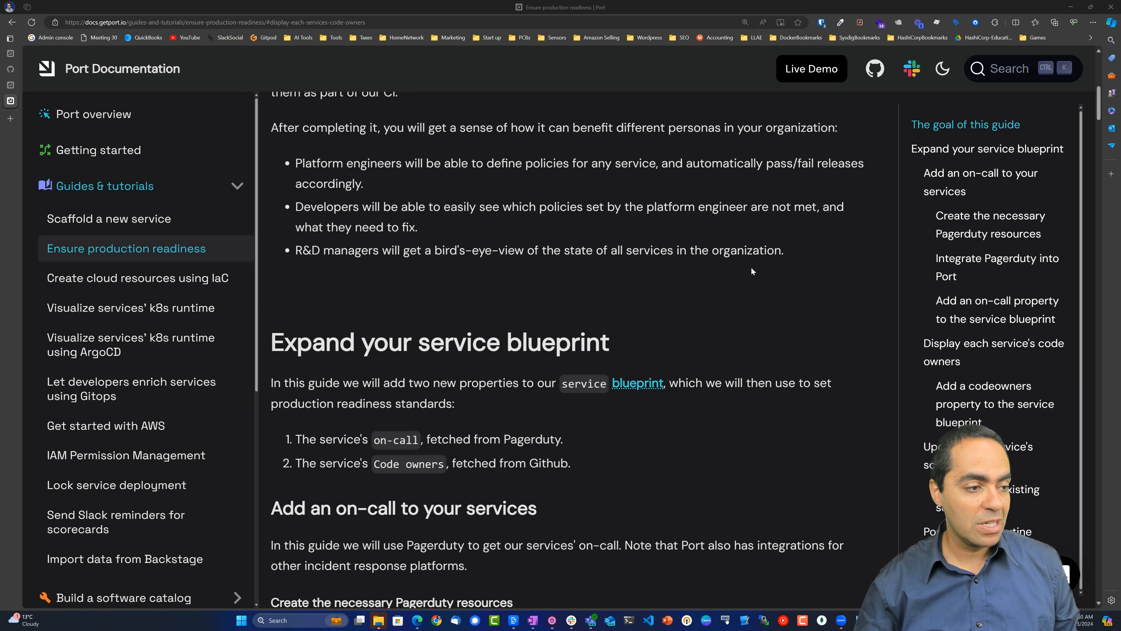
scroll(752, 272, "up", 2)
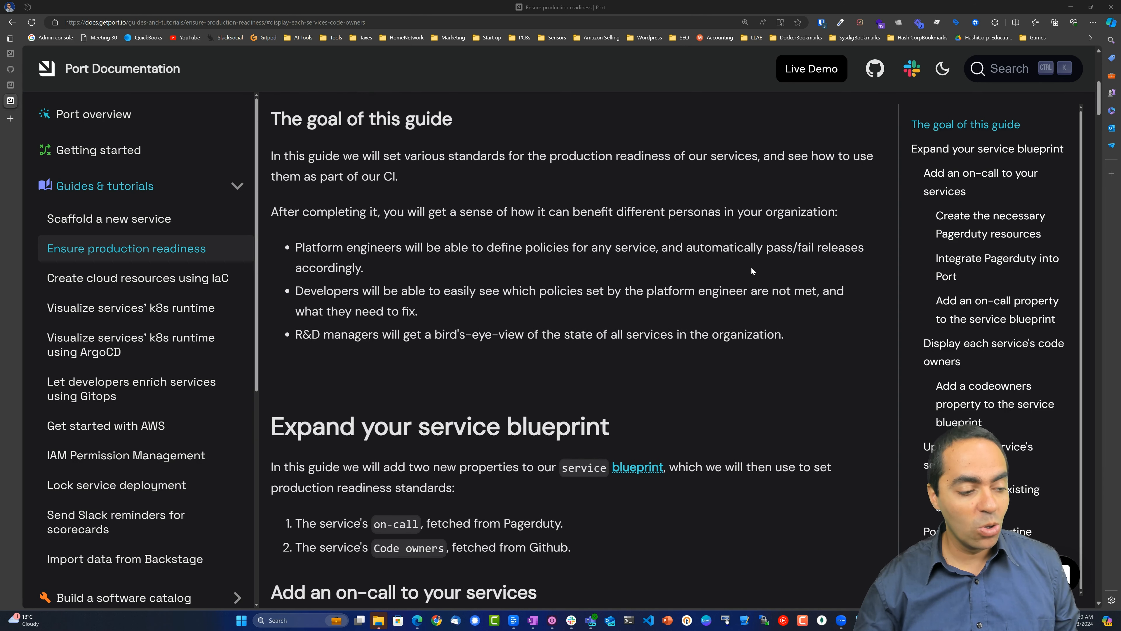
scroll(753, 271, "down", 5)
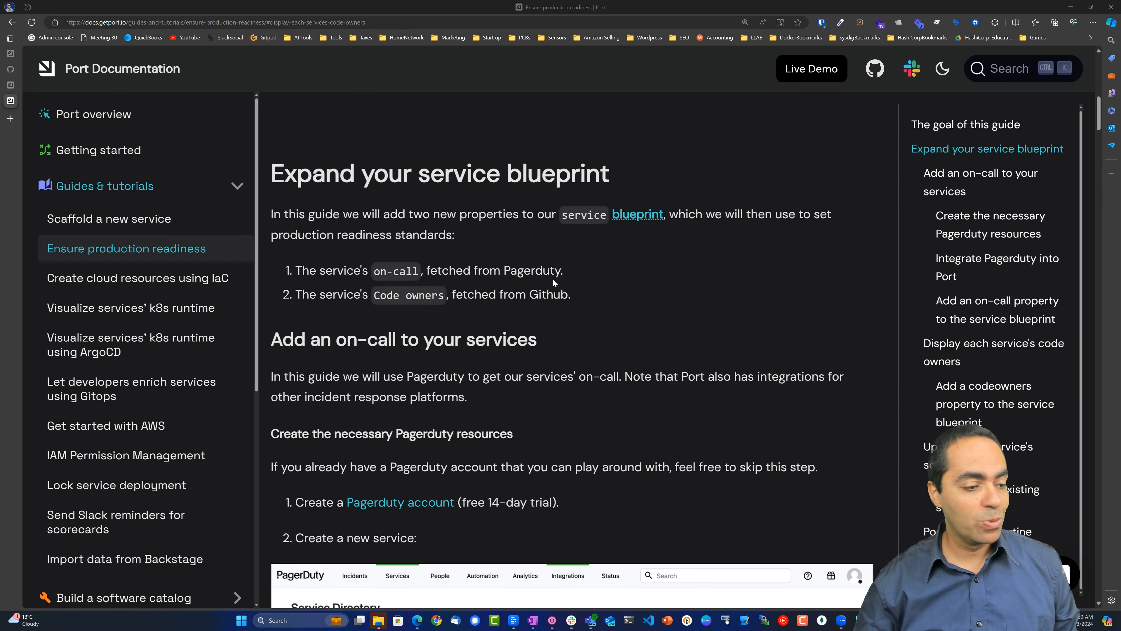
scroll(520, 280, "down", 2)
scroll(521, 279, "up", 2)
scroll(521, 283, "up", 1)
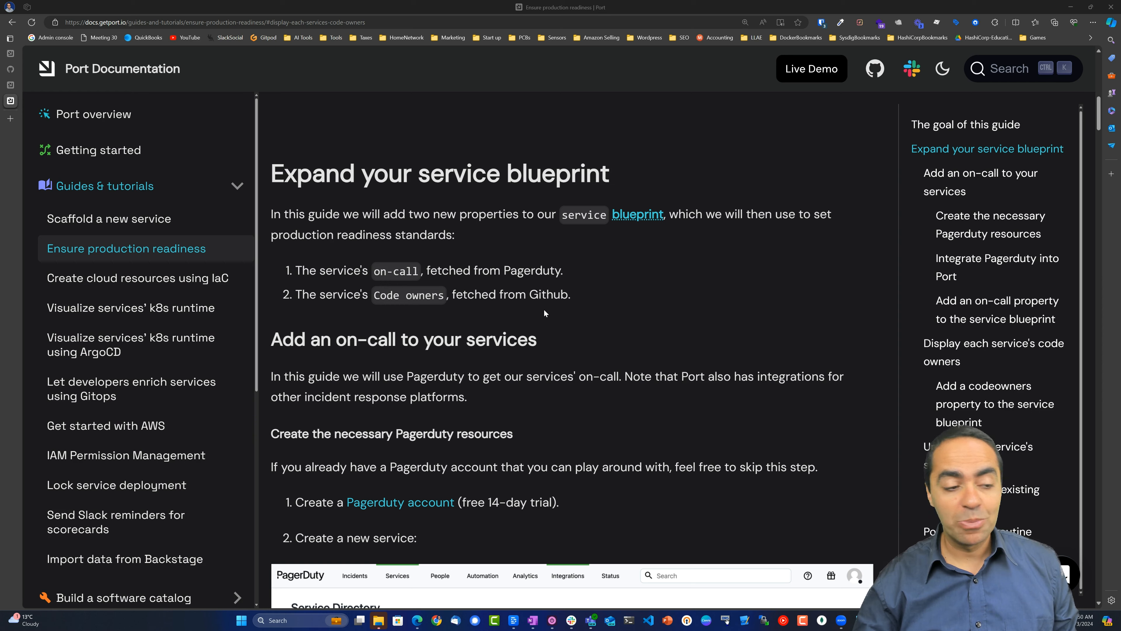
scroll(586, 307, "down", 4)
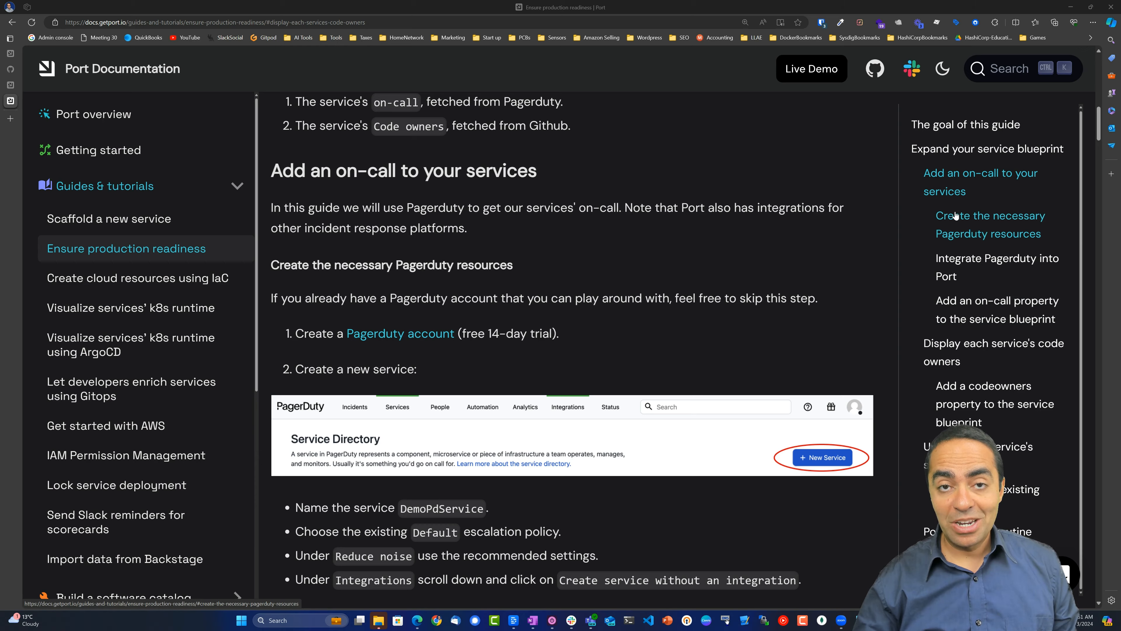
scroll(955, 215, "down", 2)
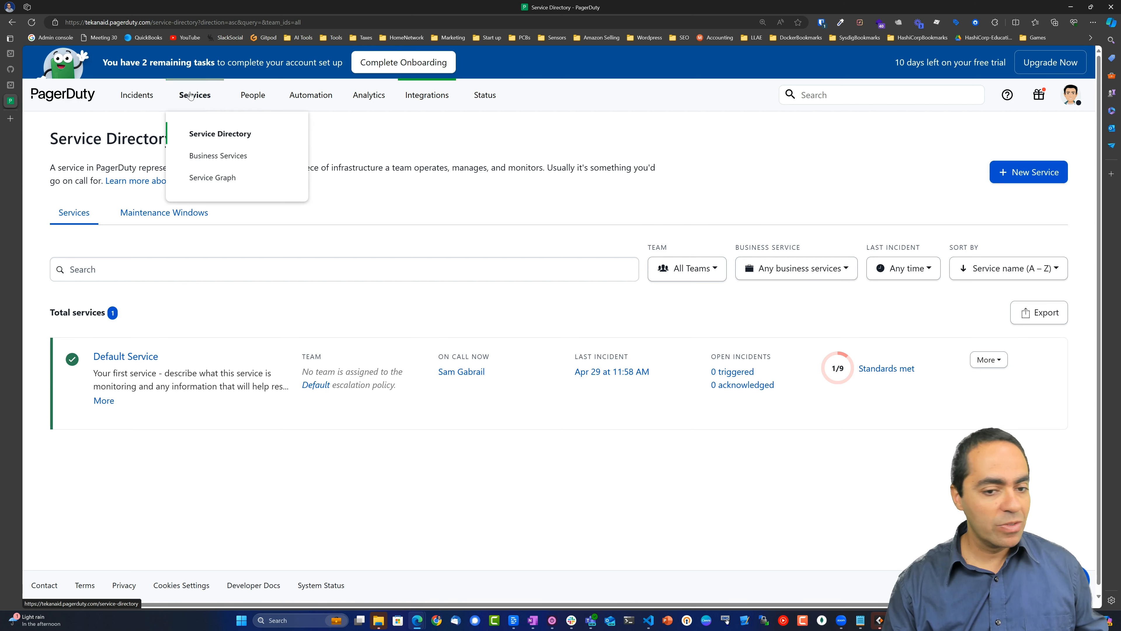
Start a new PagerDuty service named DemoPdService.
left_click(1005, 173)
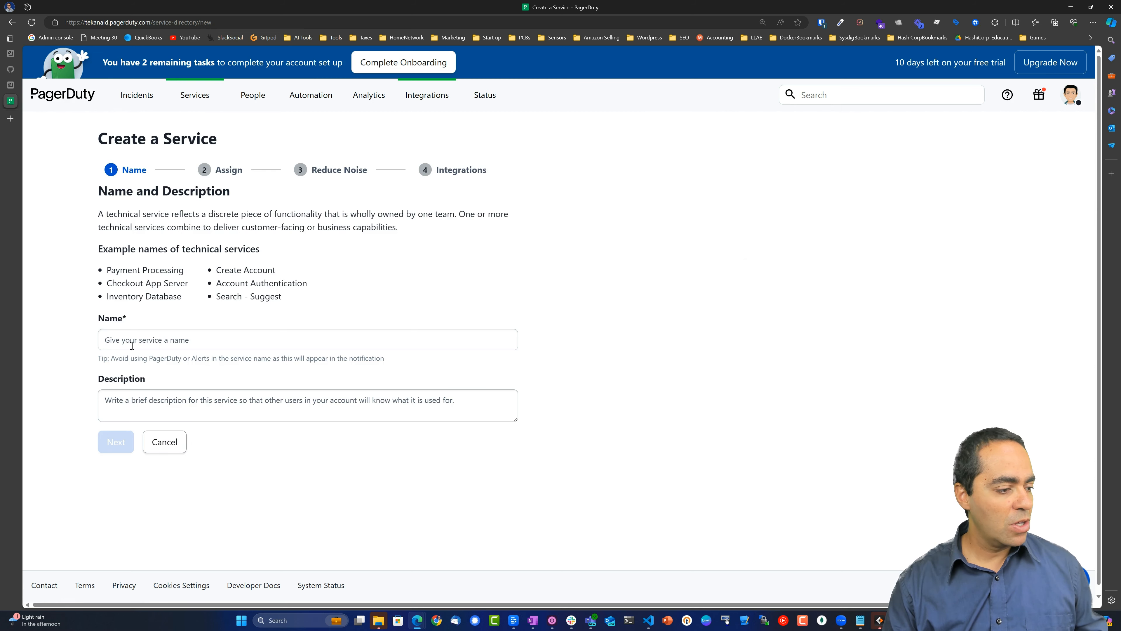
left_click(140, 340)
type("De")
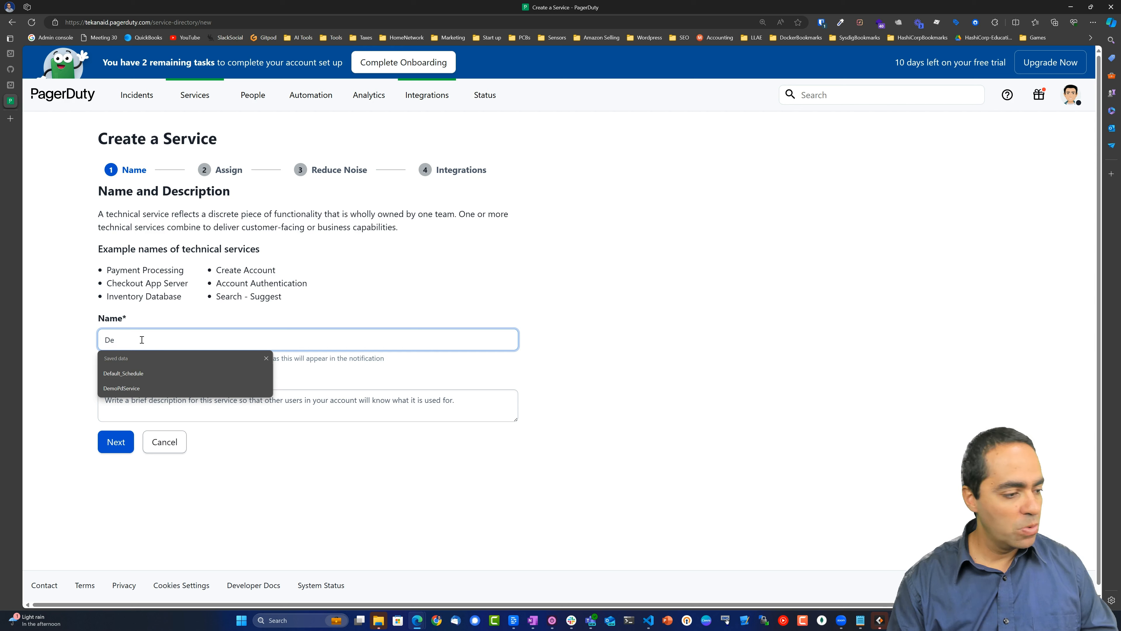
left_click(122, 388)
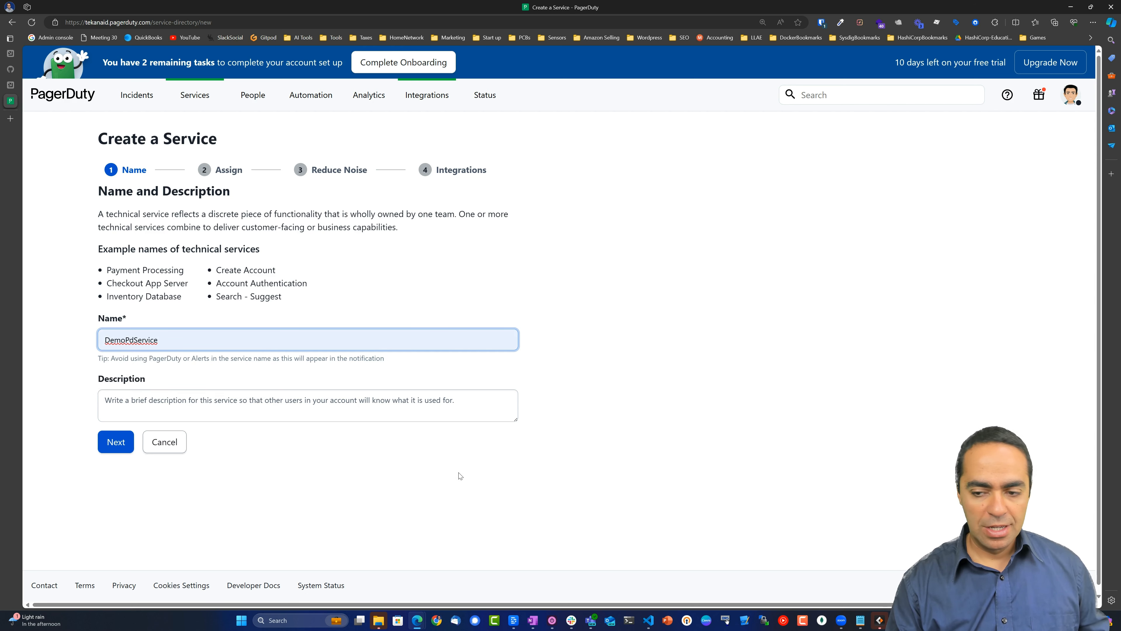
left_click(121, 442)
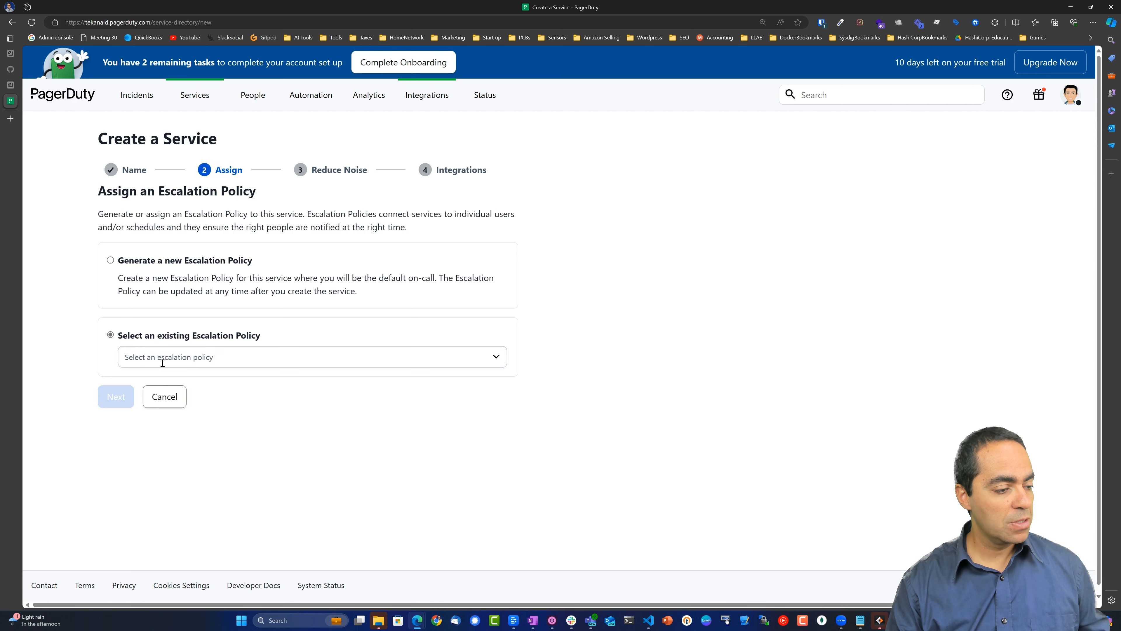
Assign the Default escalation policy, keep recommended noise settings, and create it without an integration.
left_click(162, 363)
left_click(145, 378)
left_click(116, 397)
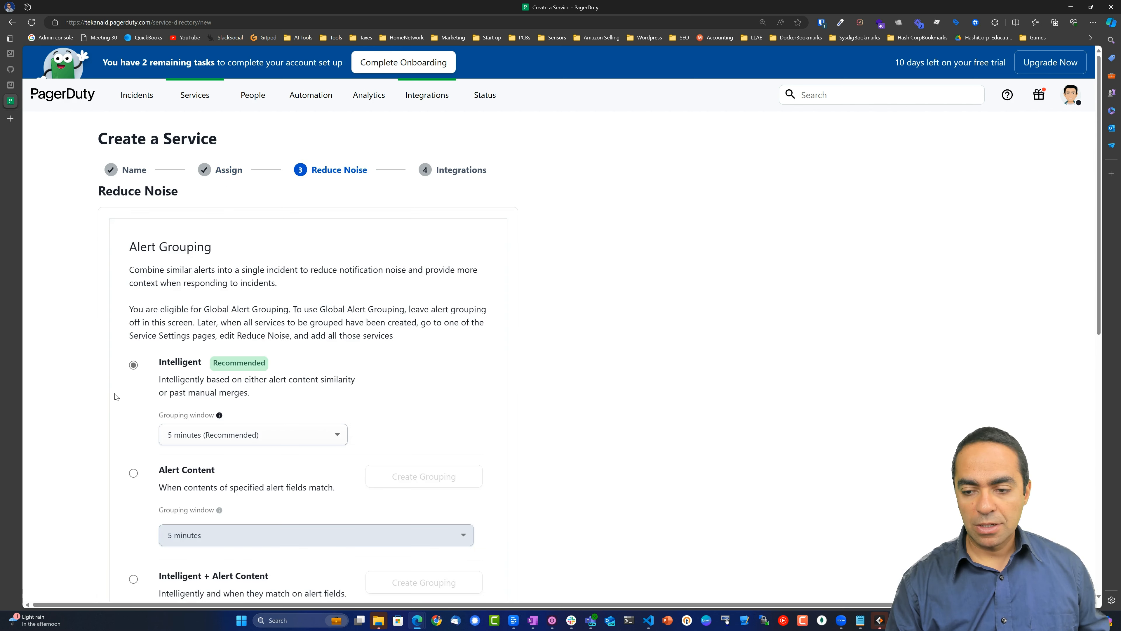
scroll(205, 341, "down", 3)
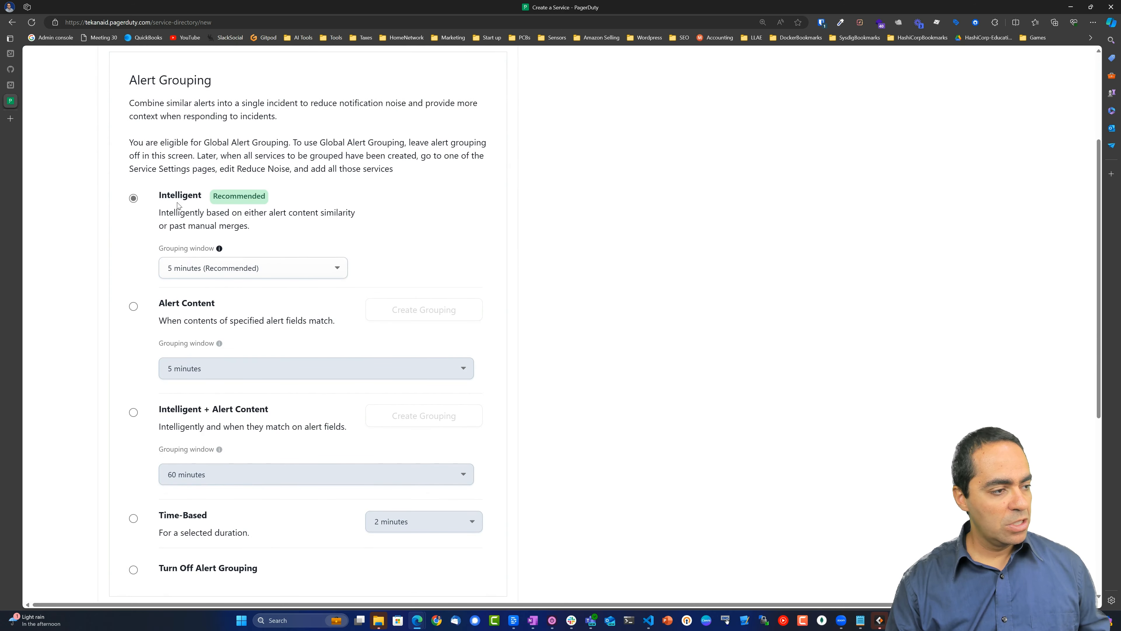
scroll(204, 209, "down", 6)
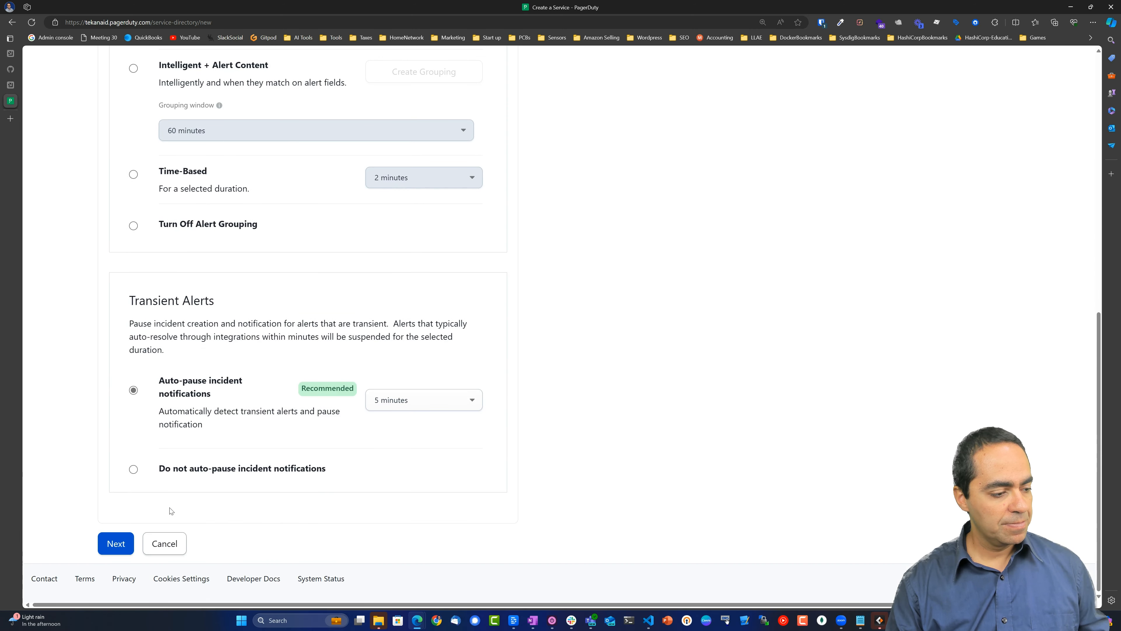
left_click(114, 541)
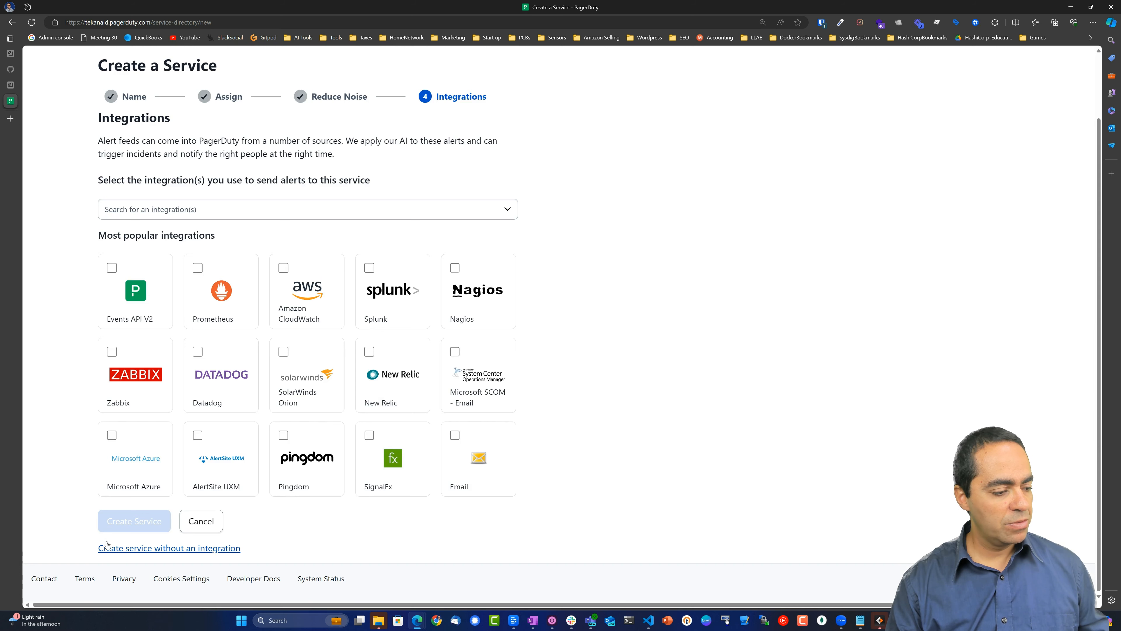
left_click(191, 548)
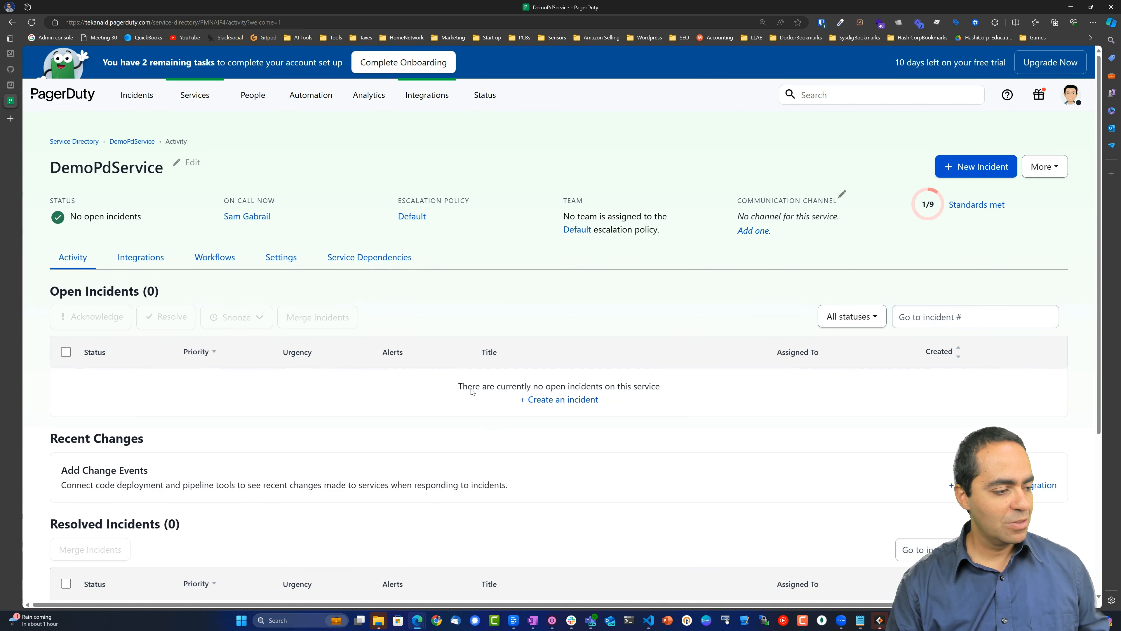
Return to the Service Directory to confirm DemoPdService is listed beside Default Service.
left_click(193, 95)
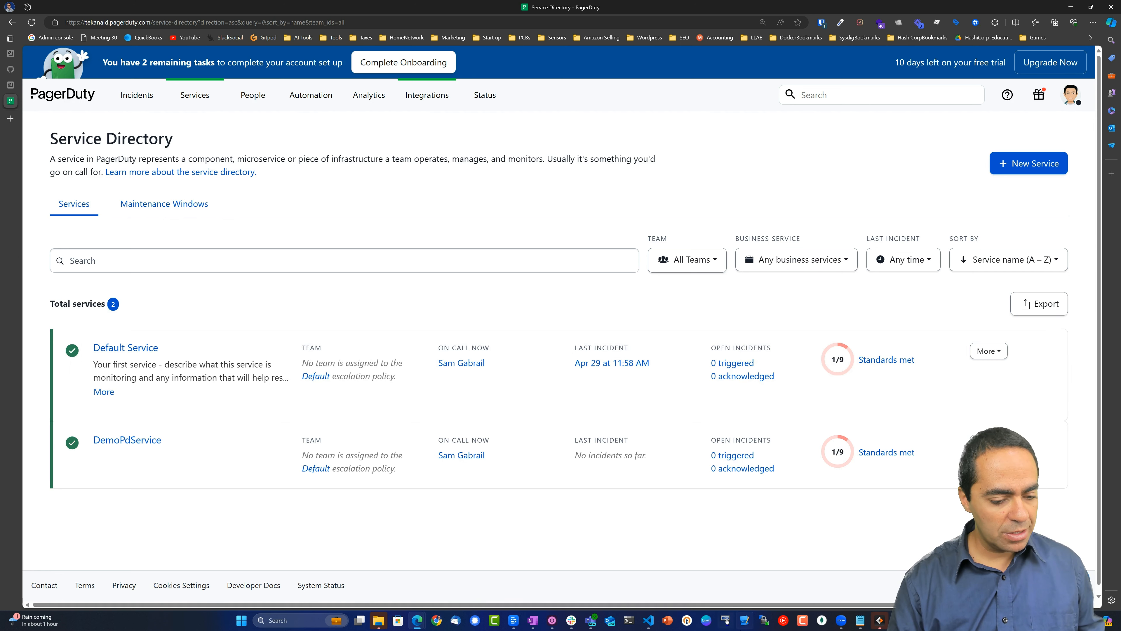
mouse_move(649, 621)
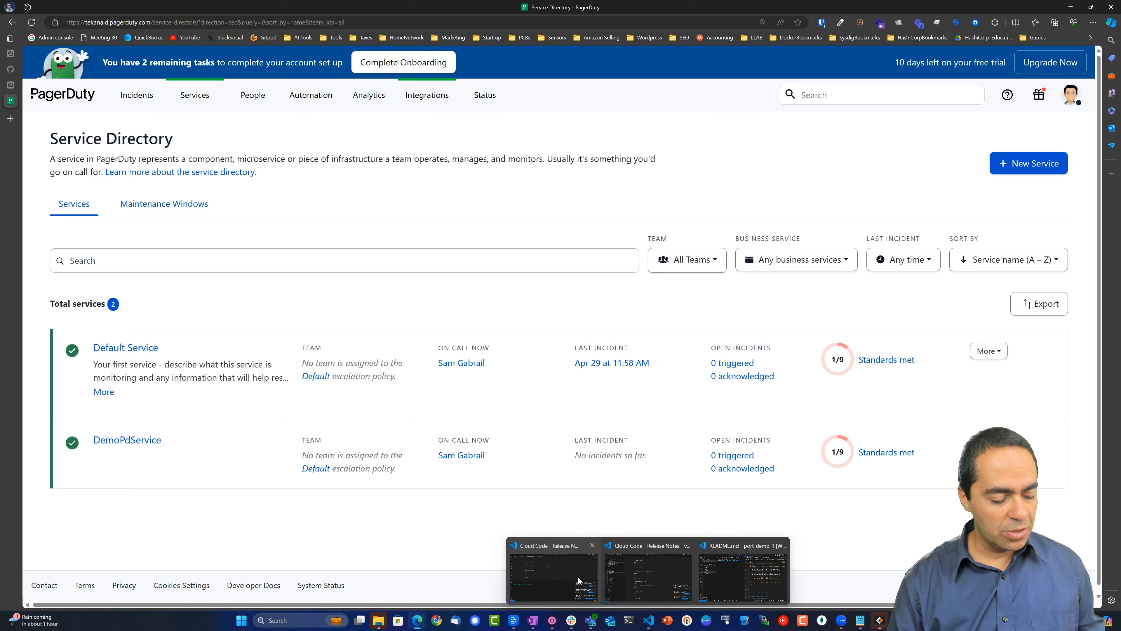
mouse_move(687, 577)
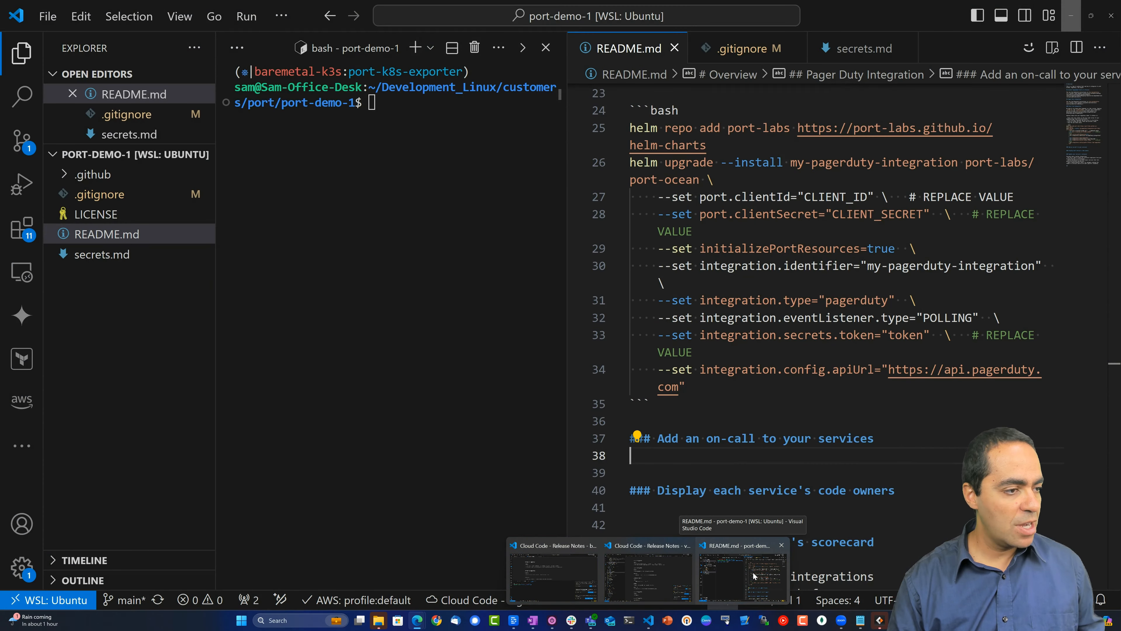
Copy the helm repo add command from README line 25 and run it in the terminal.
left_click(754, 575)
left_click(404, 114)
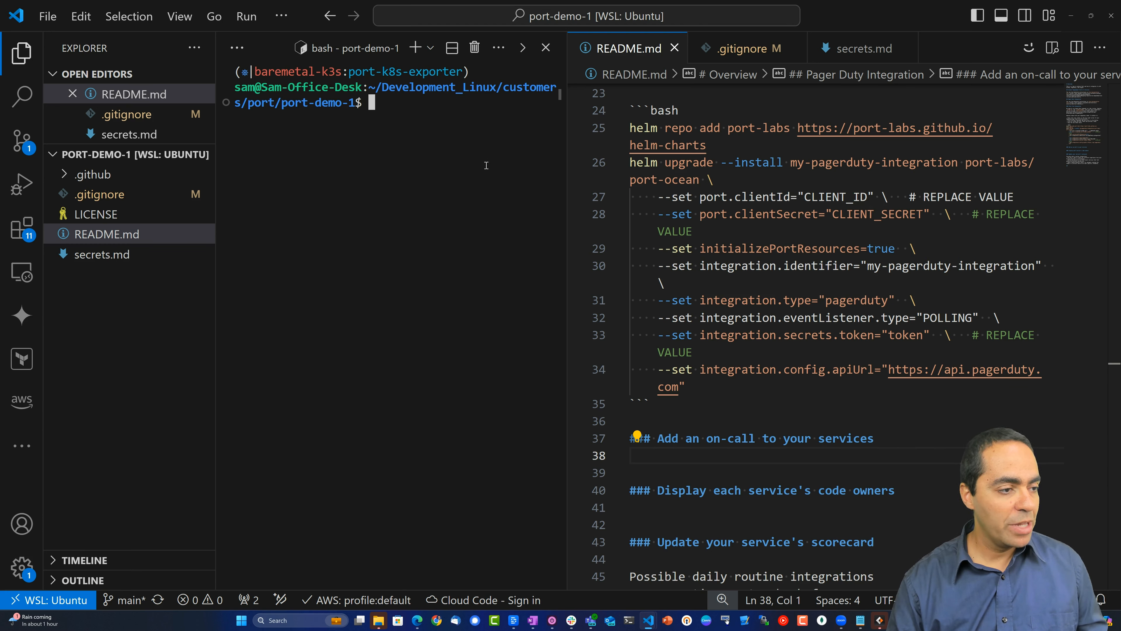
key("Return")
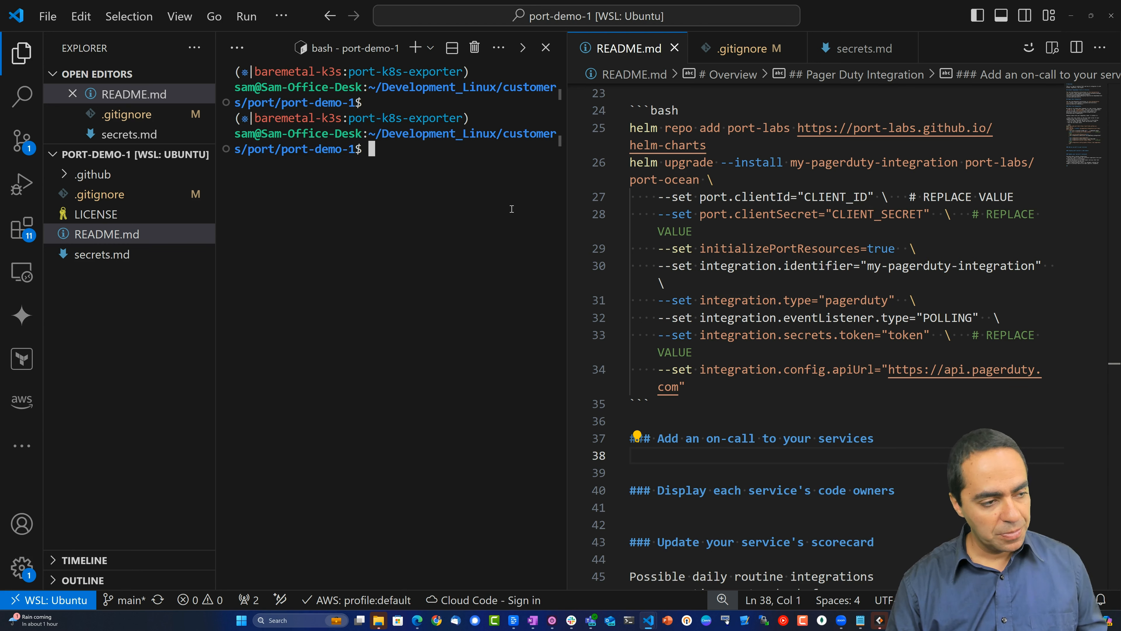
left_click_drag(687, 387, 620, 129)
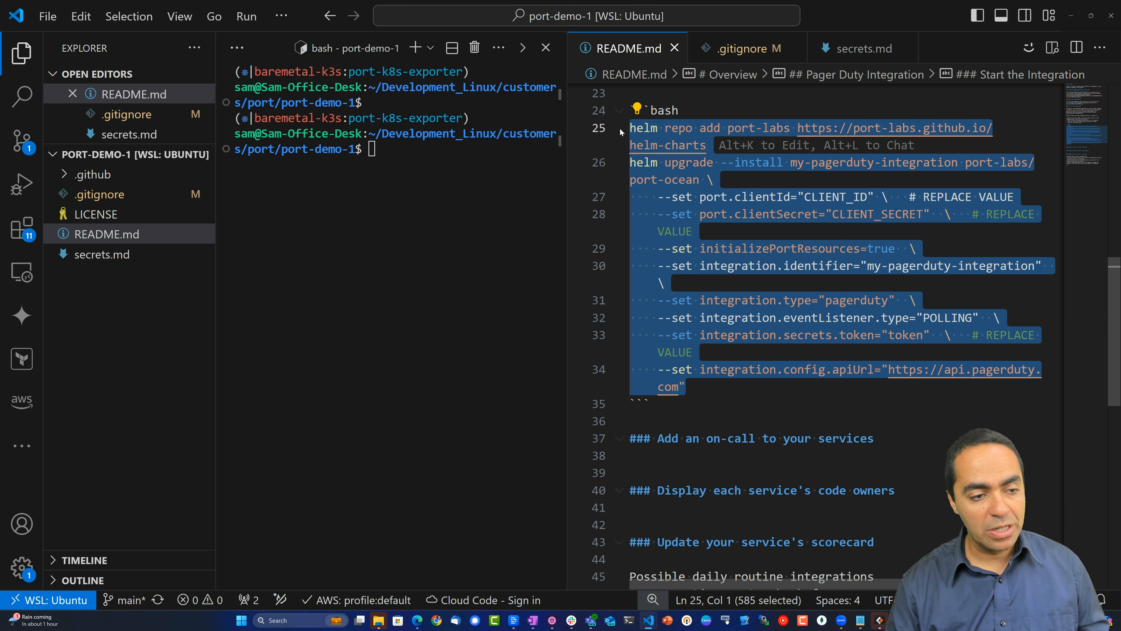
left_click(679, 162)
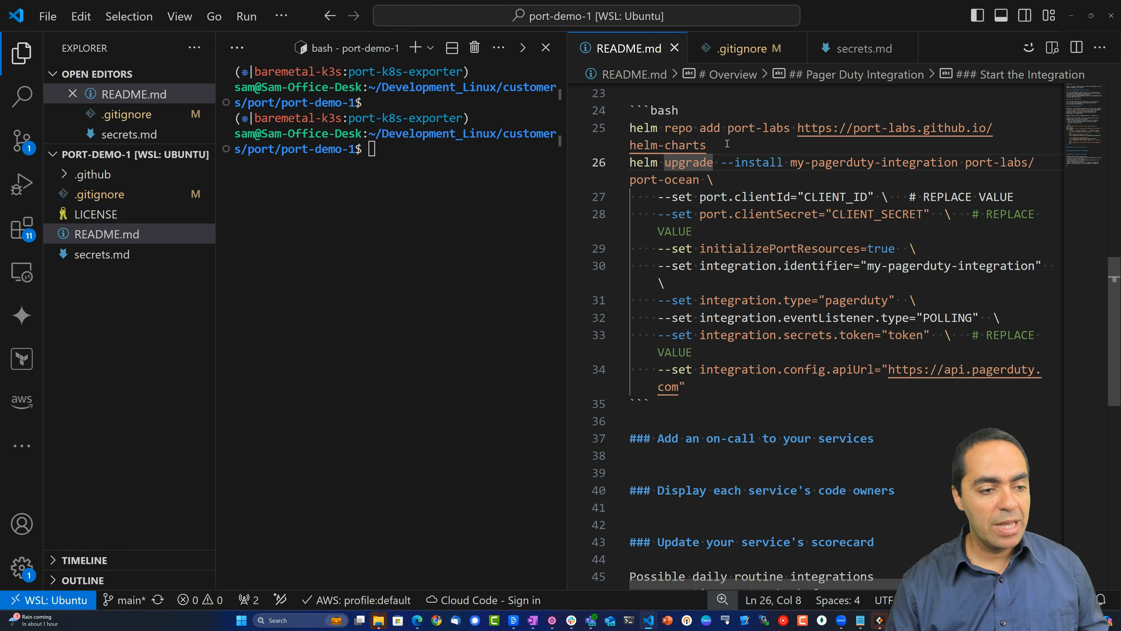
left_click_drag(721, 145, 631, 135)
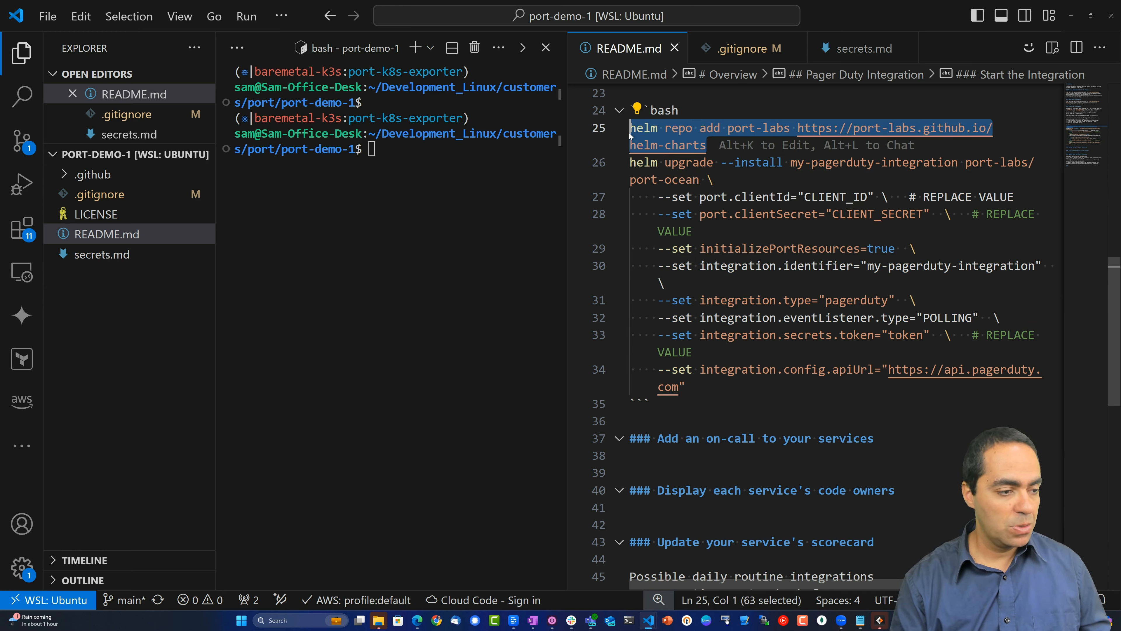
key("ctrl+c")
left_click(448, 223)
key("ctrl+v")
key("Return")
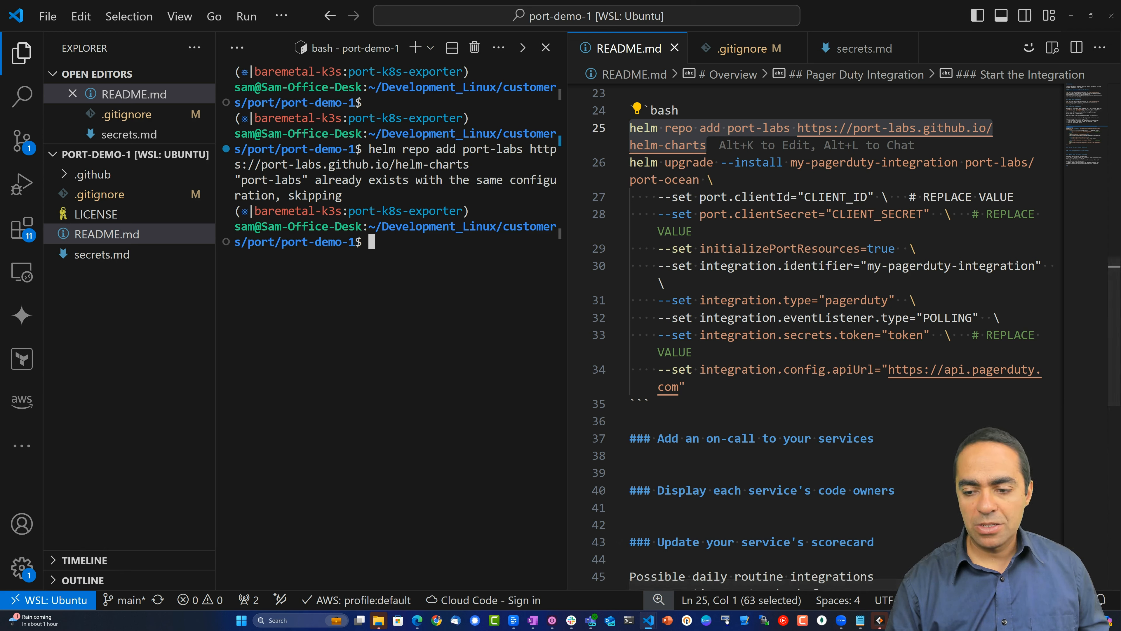
Mark the CLIENT_ID, CLIENT_SECRET and token placeholders in the README, then open PagerDuty's account menu.
left_click(756, 214)
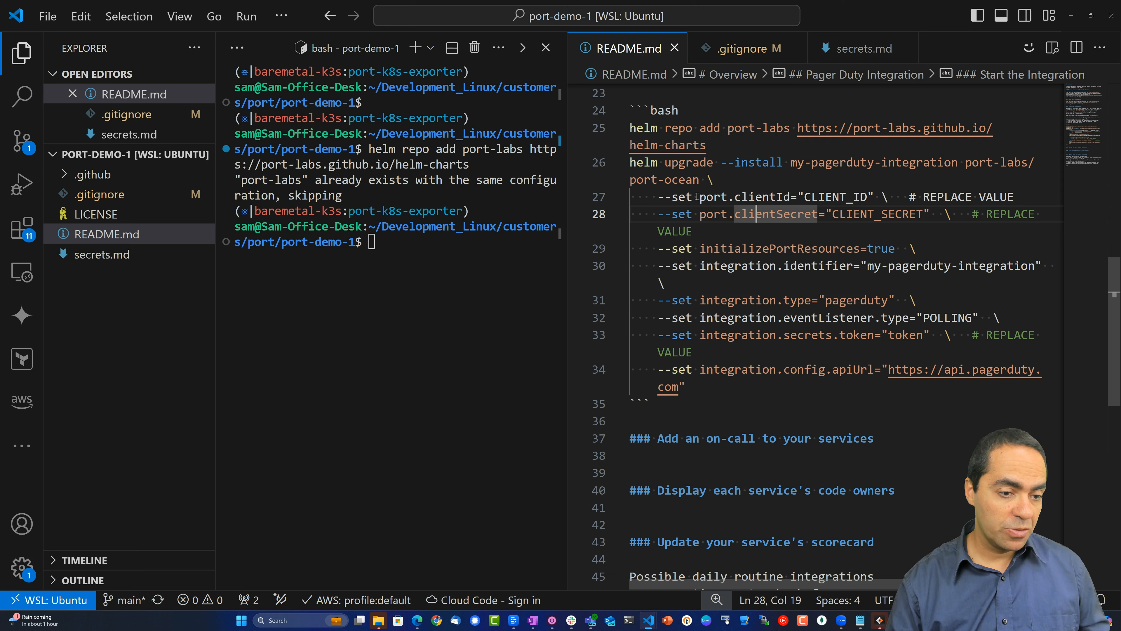
left_click(866, 238)
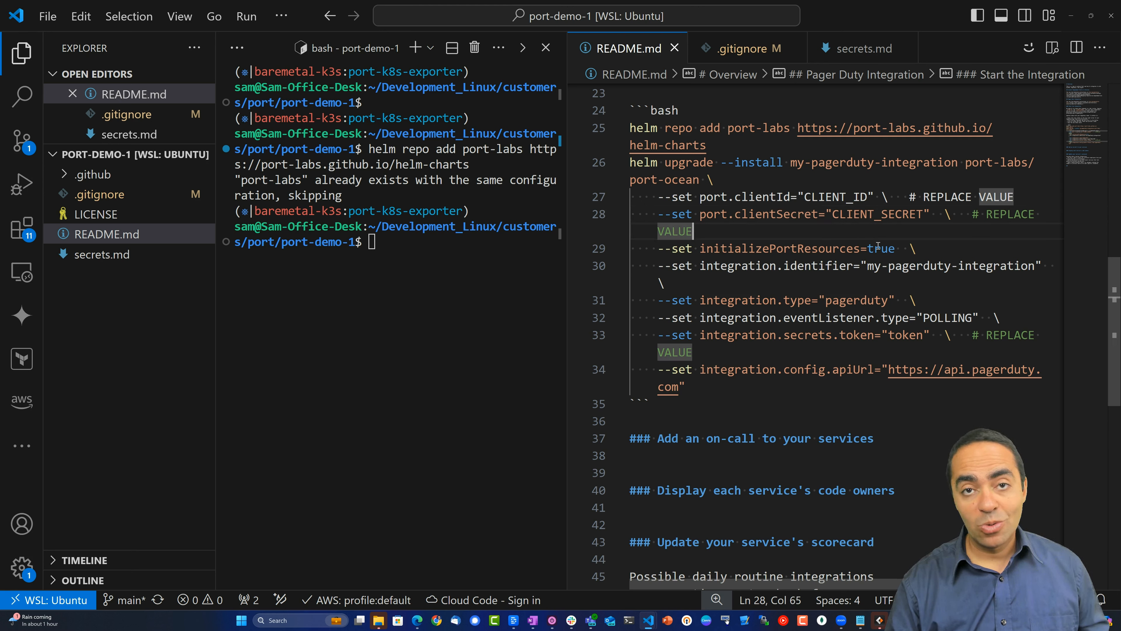
double_click(822, 195)
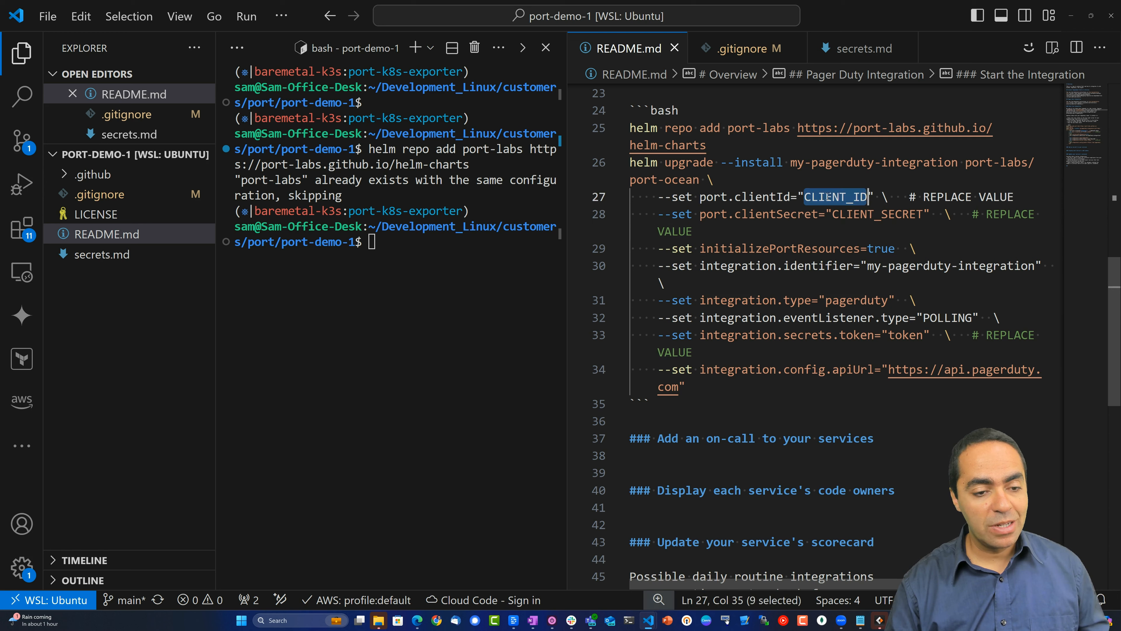
double_click(876, 214)
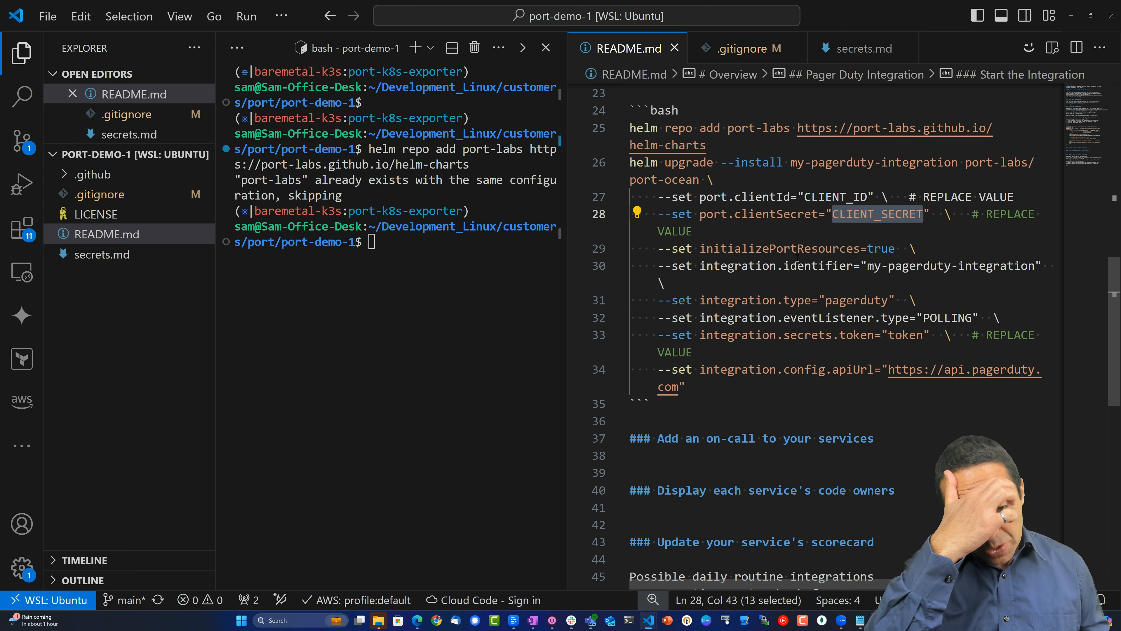
double_click(905, 335)
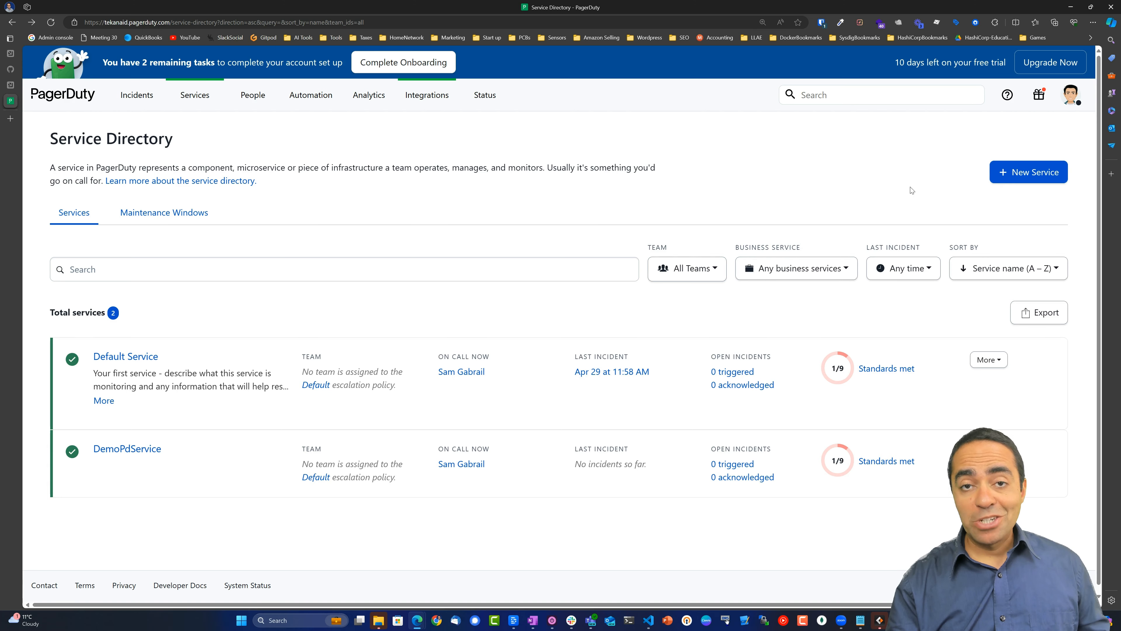
left_click(1074, 95)
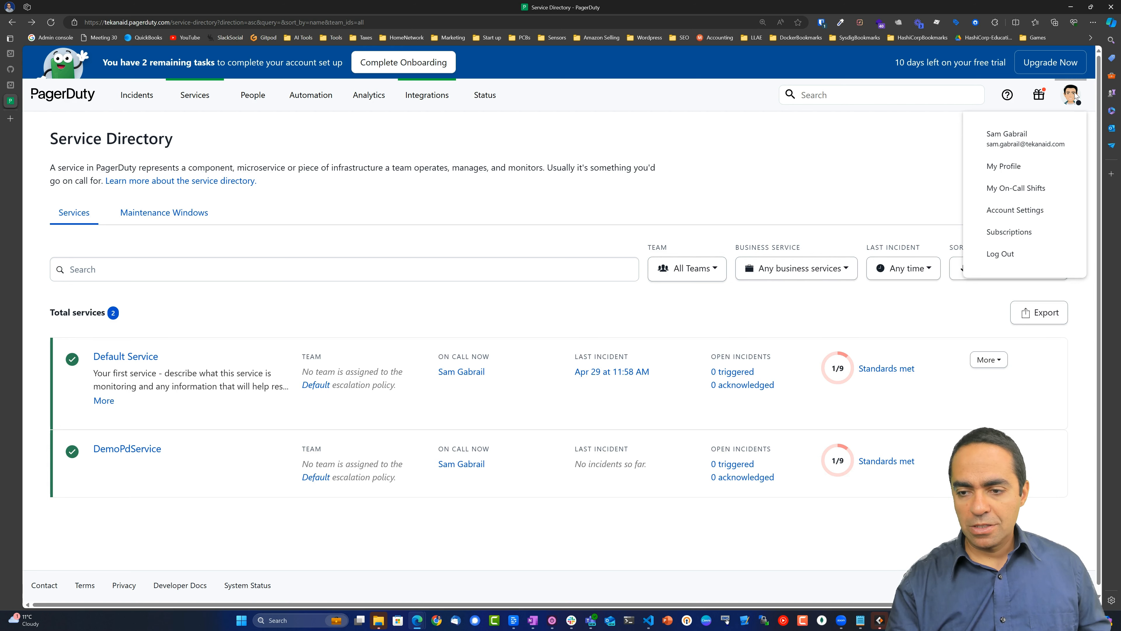
Create a PagerDuty API user token described 'Port Integration' and copy it.
left_click(1006, 166)
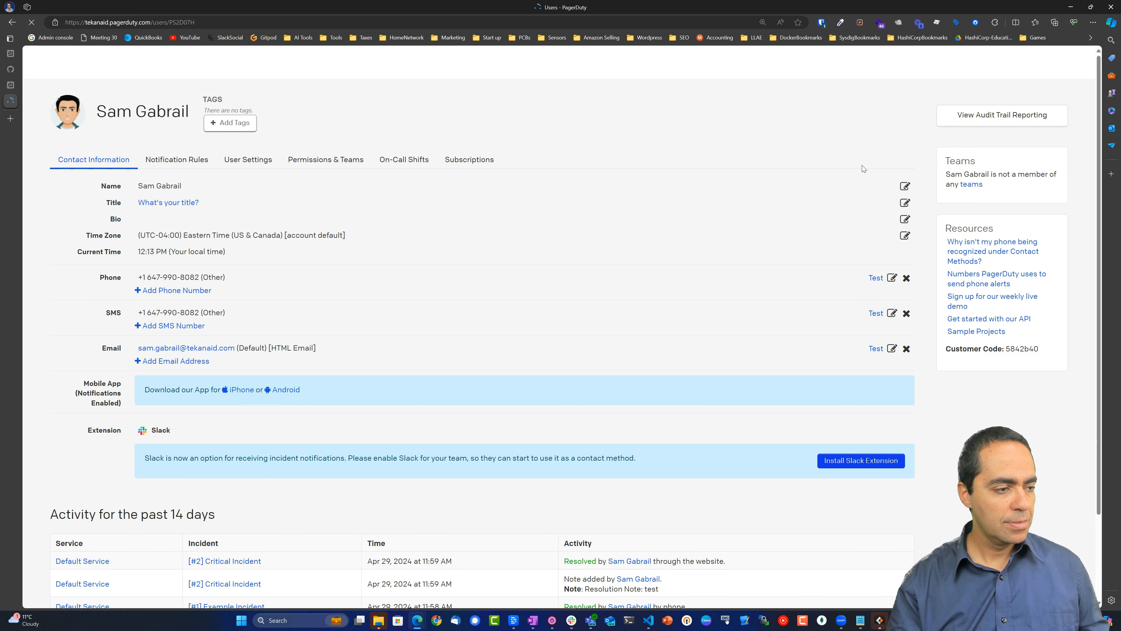
left_click(248, 192)
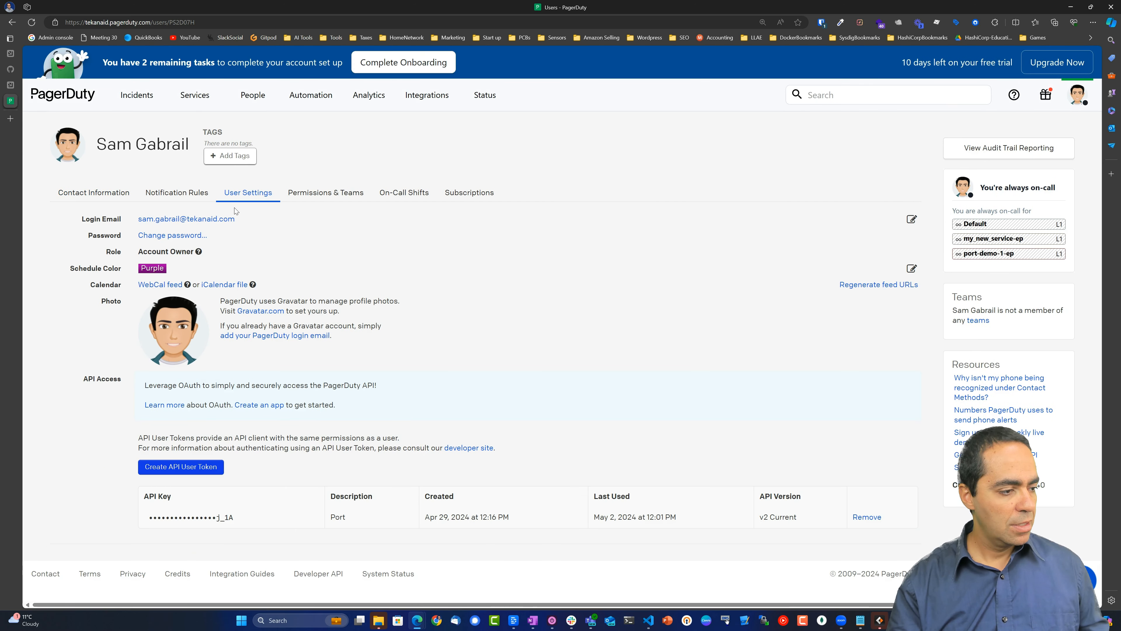
left_click(202, 467)
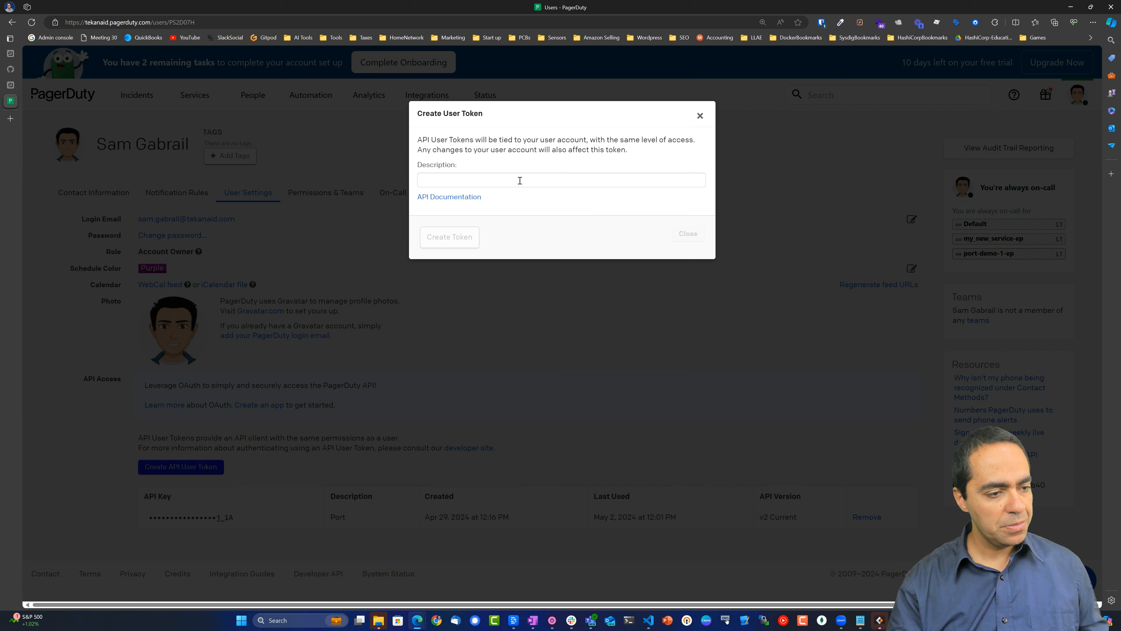
left_click(520, 180)
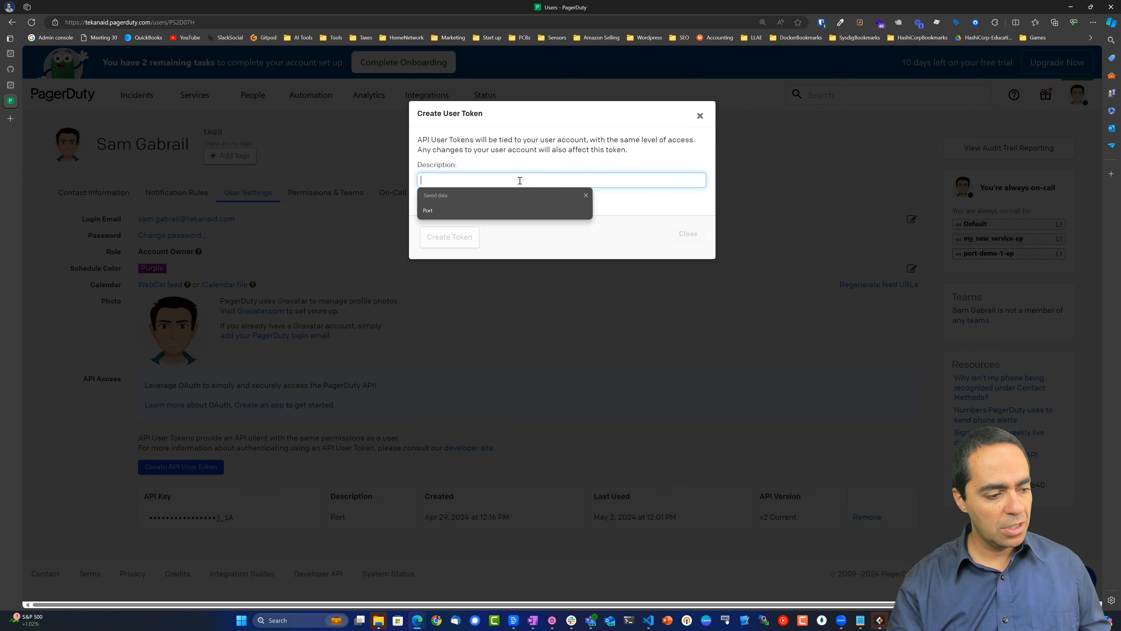
left_click(510, 211)
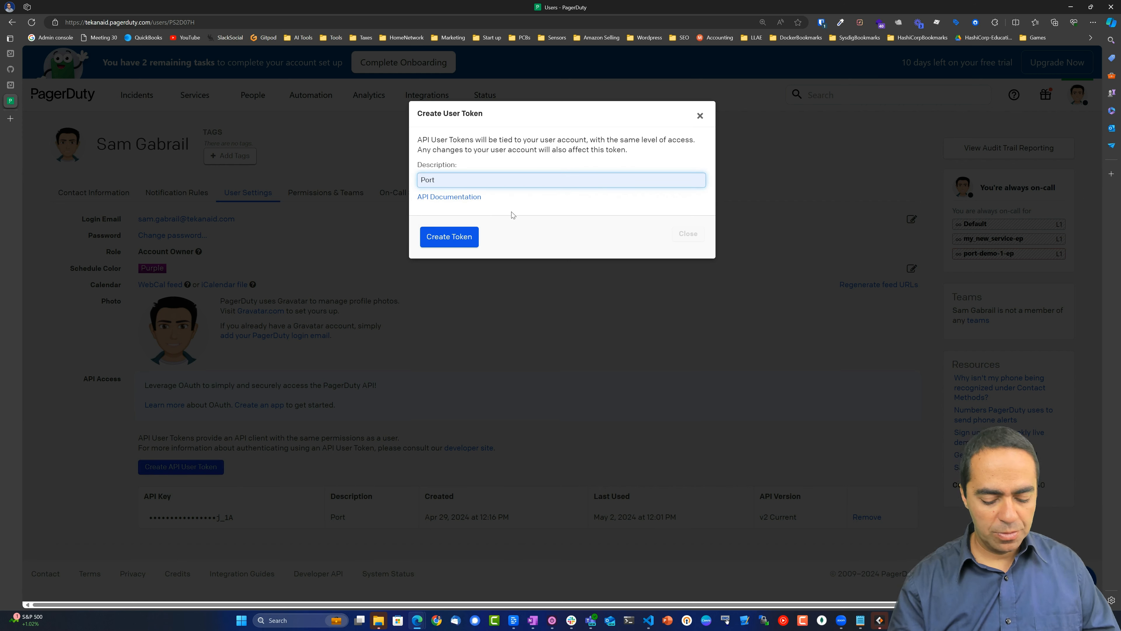
type("Integration")
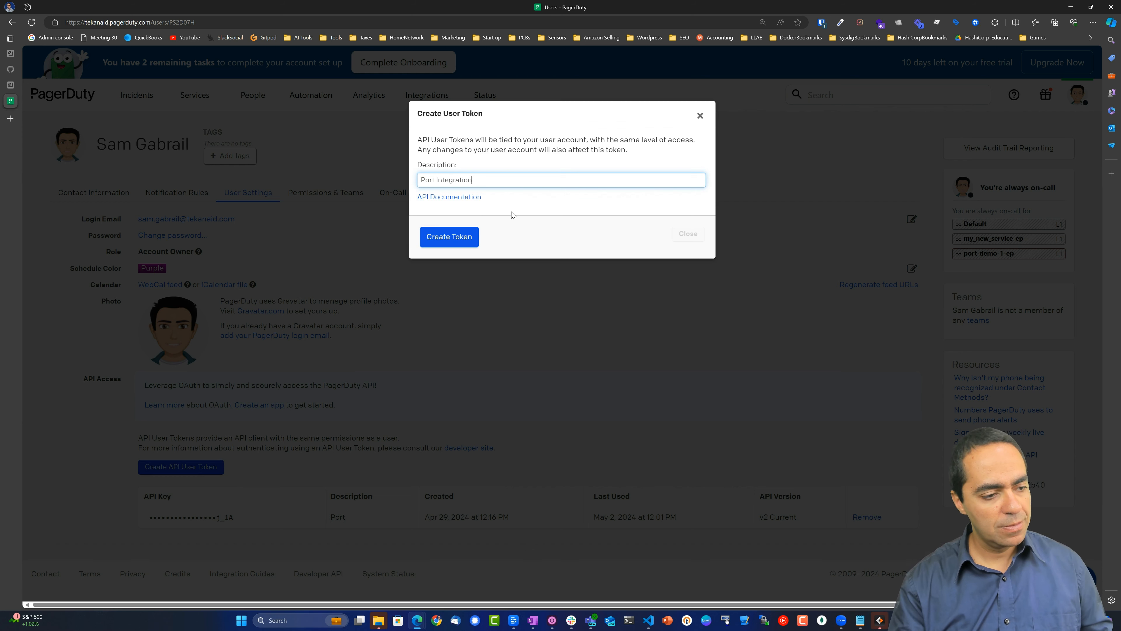
left_click(471, 236)
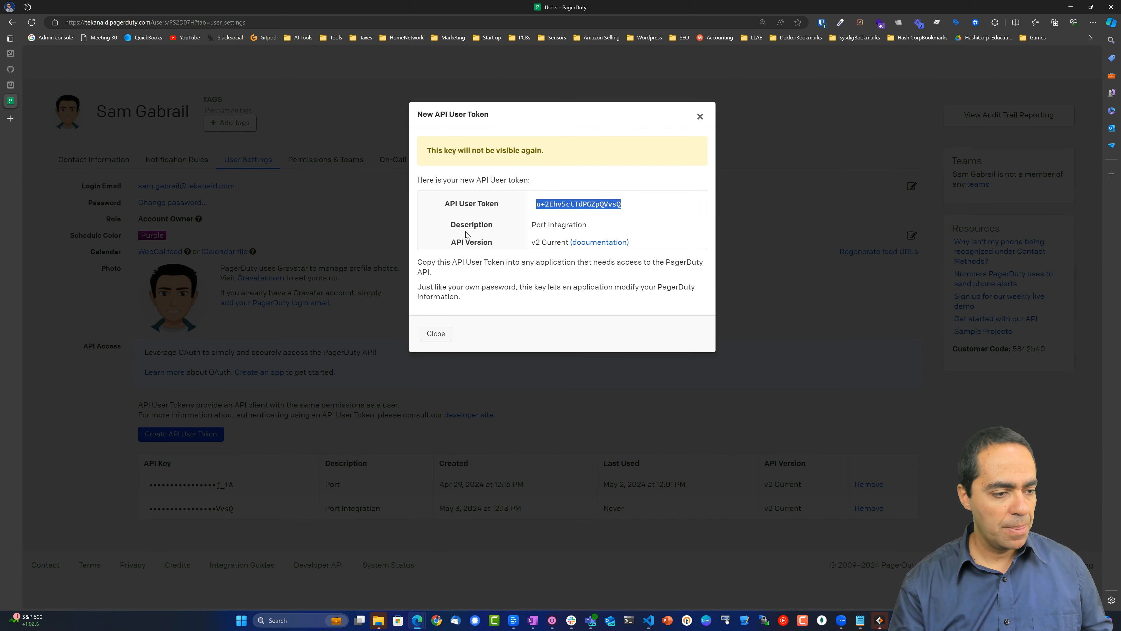
double_click(560, 205)
left_click(577, 175)
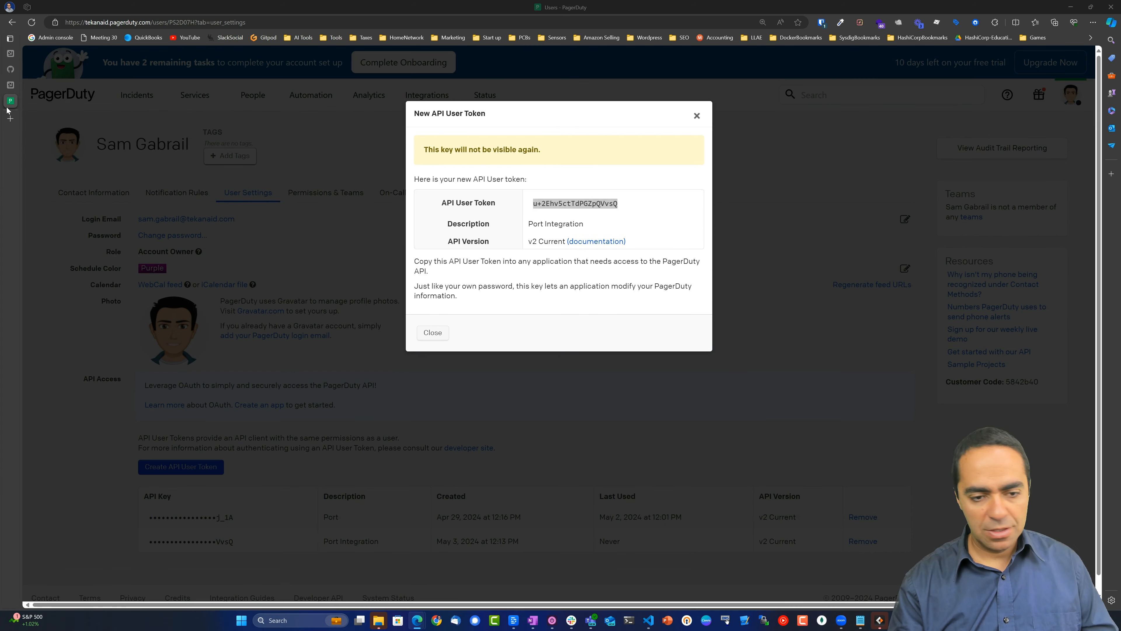
key("alt+Tab")
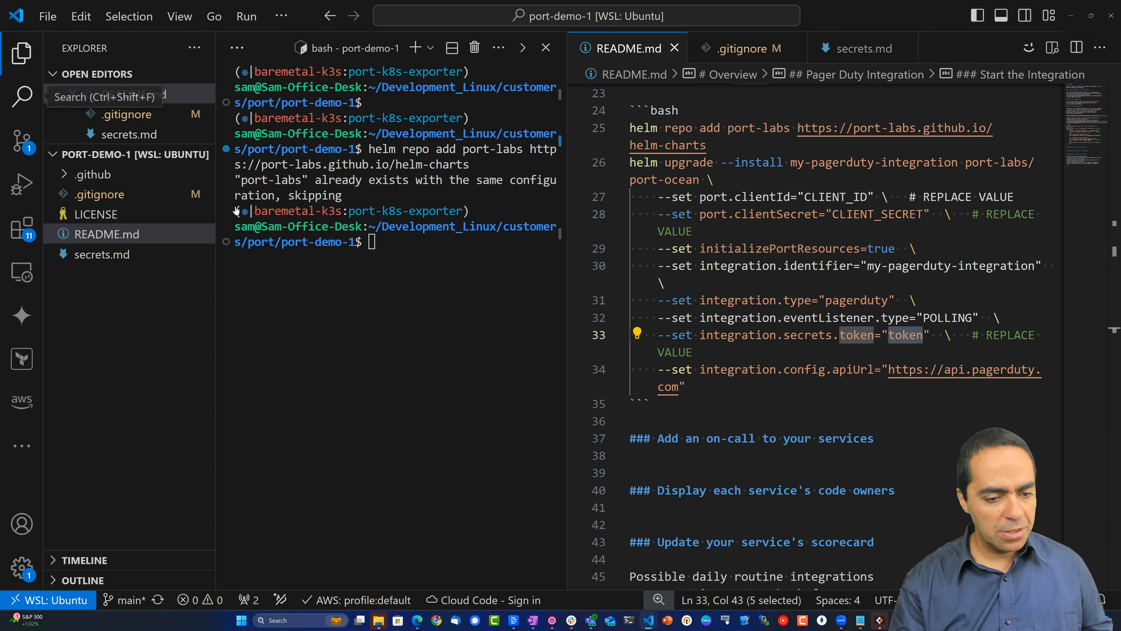
Paste the PagerDuty API token over the 'token' placeholder on README line 33.
left_click(924, 335)
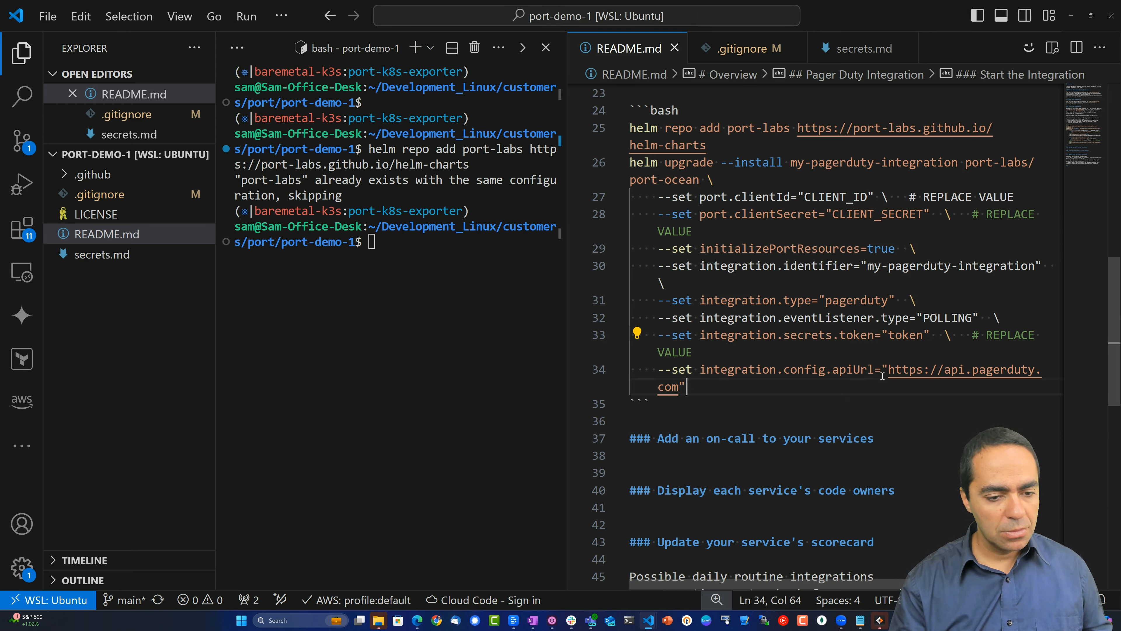
left_click(910, 335)
double_click(911, 335)
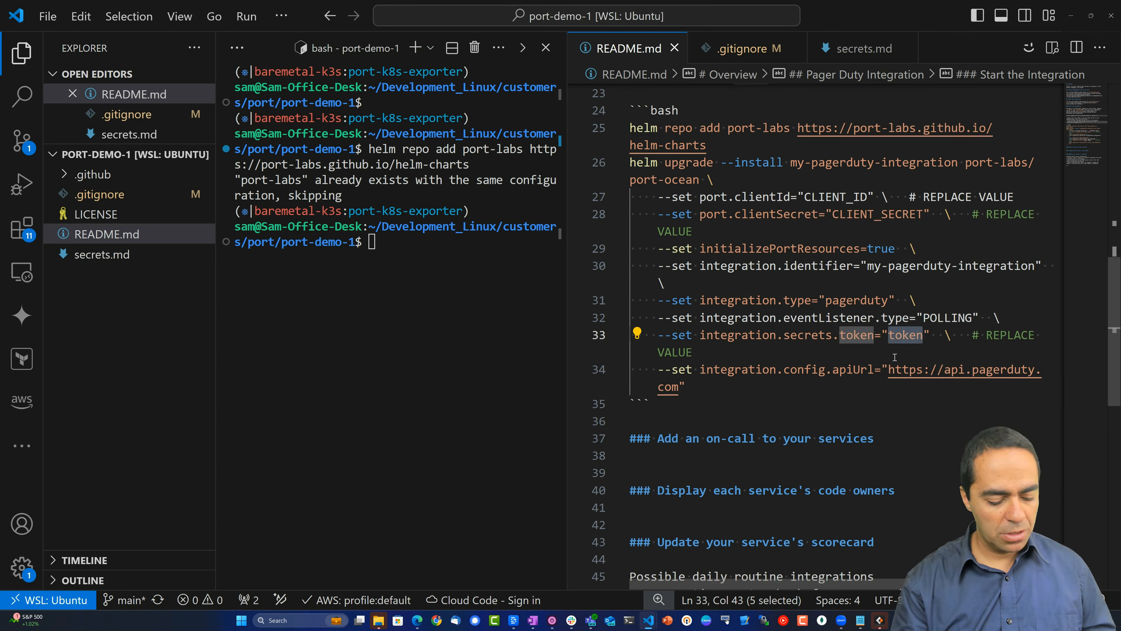
key("ctrl+v")
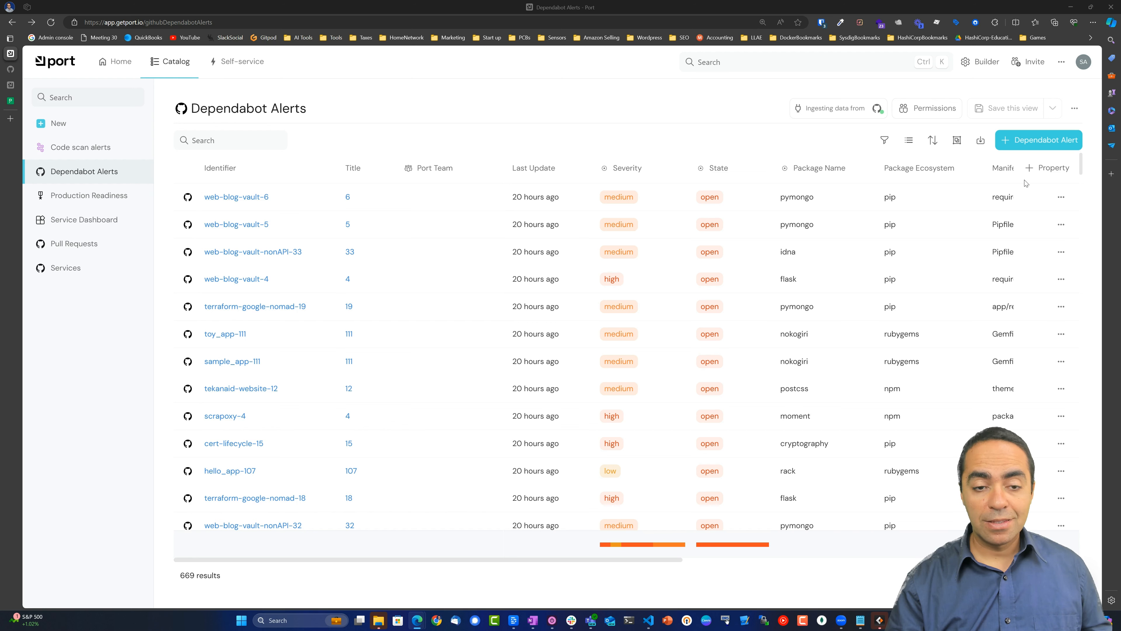
Display Port's organization credentials with the Client ID and Client Secret.
left_click(1061, 62)
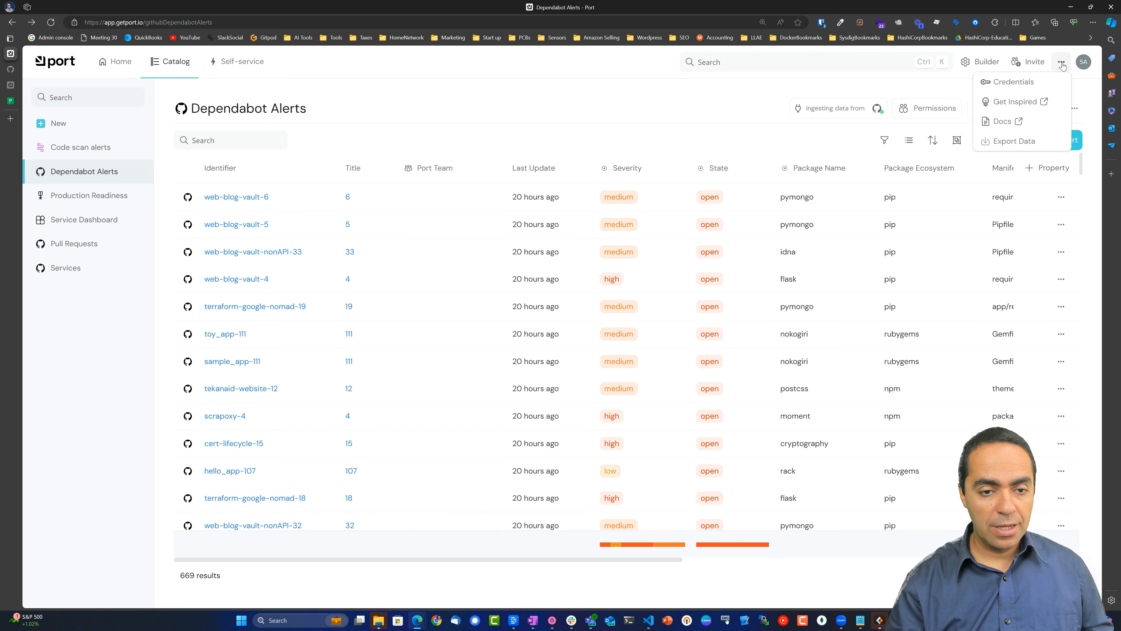
left_click(1014, 83)
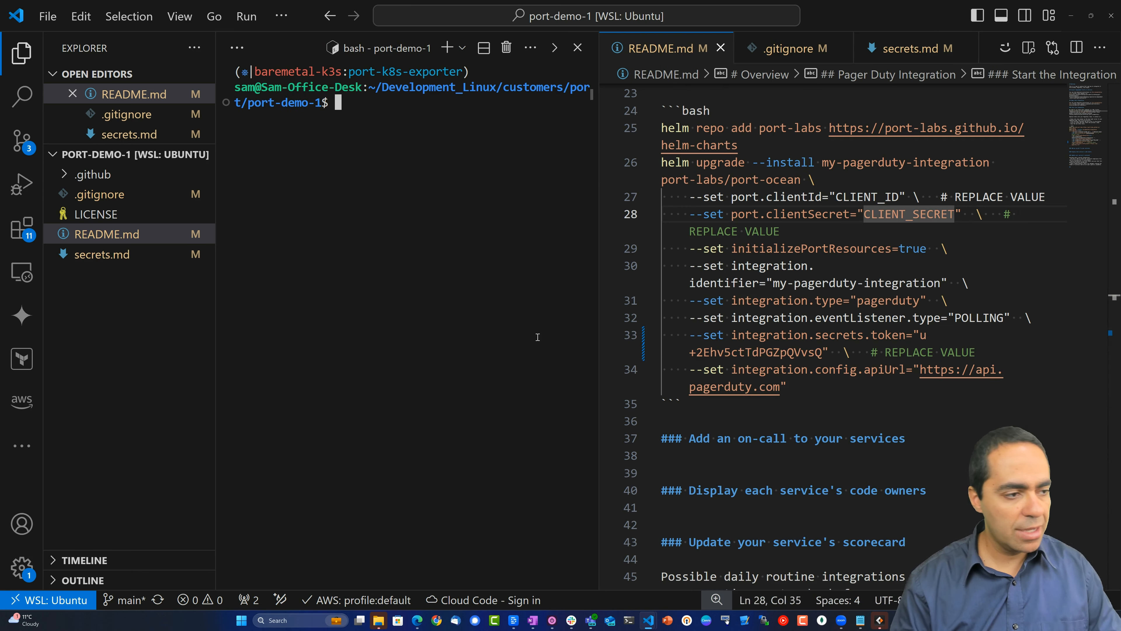
Run helm ls and confirm the my-pagerduty-integration release is listed.
type("hel")
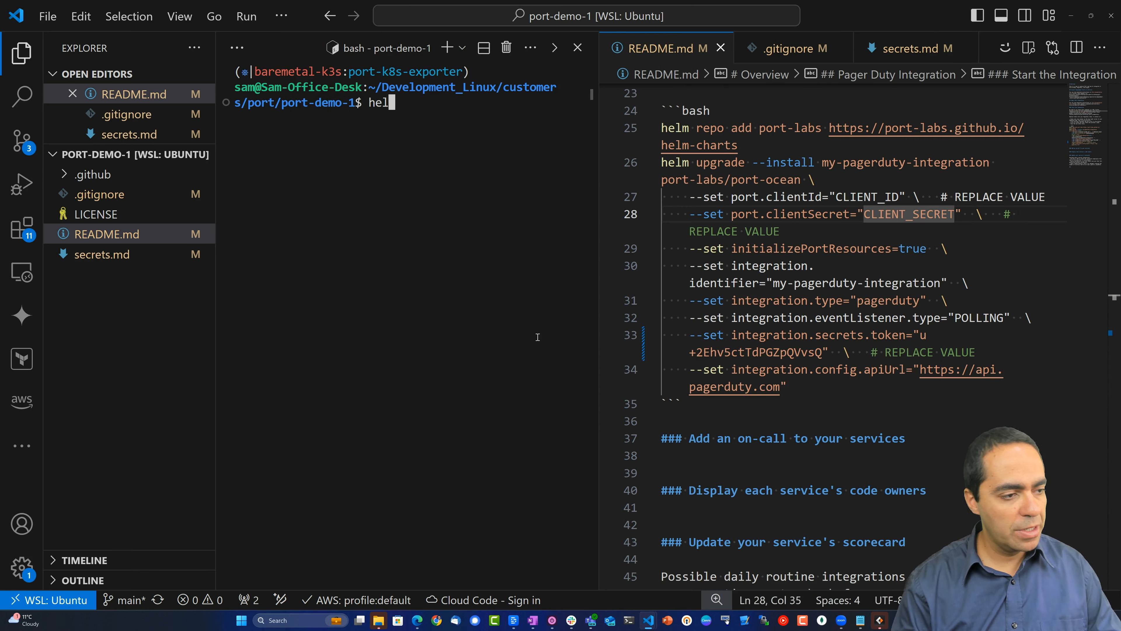
type("m ls")
key("Return")
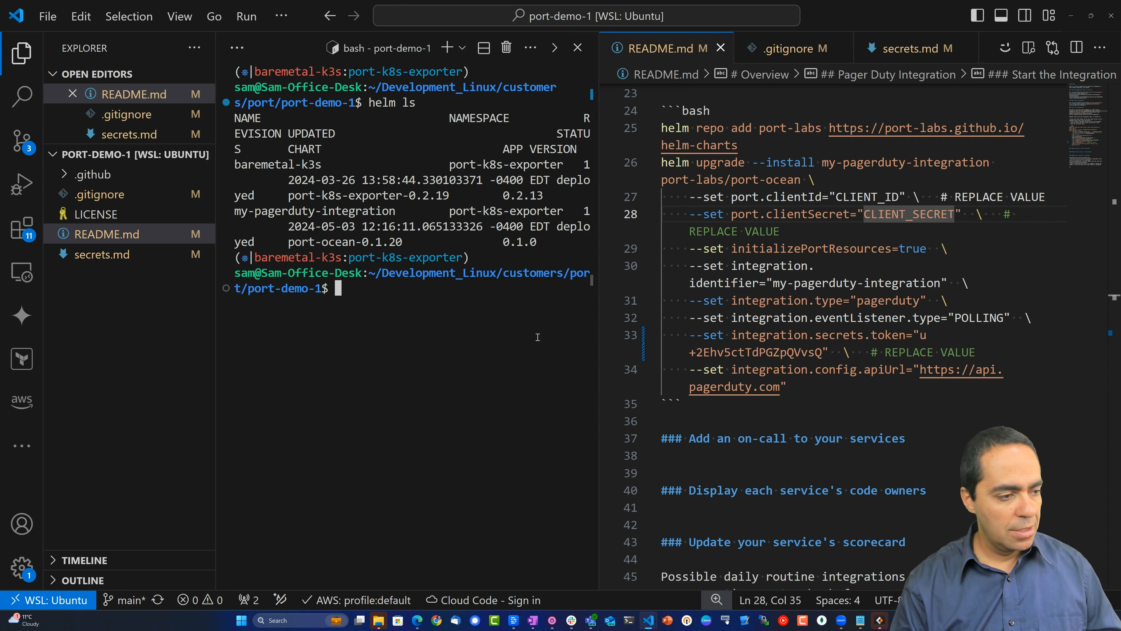
left_click_drag(598, 302, 867, 301)
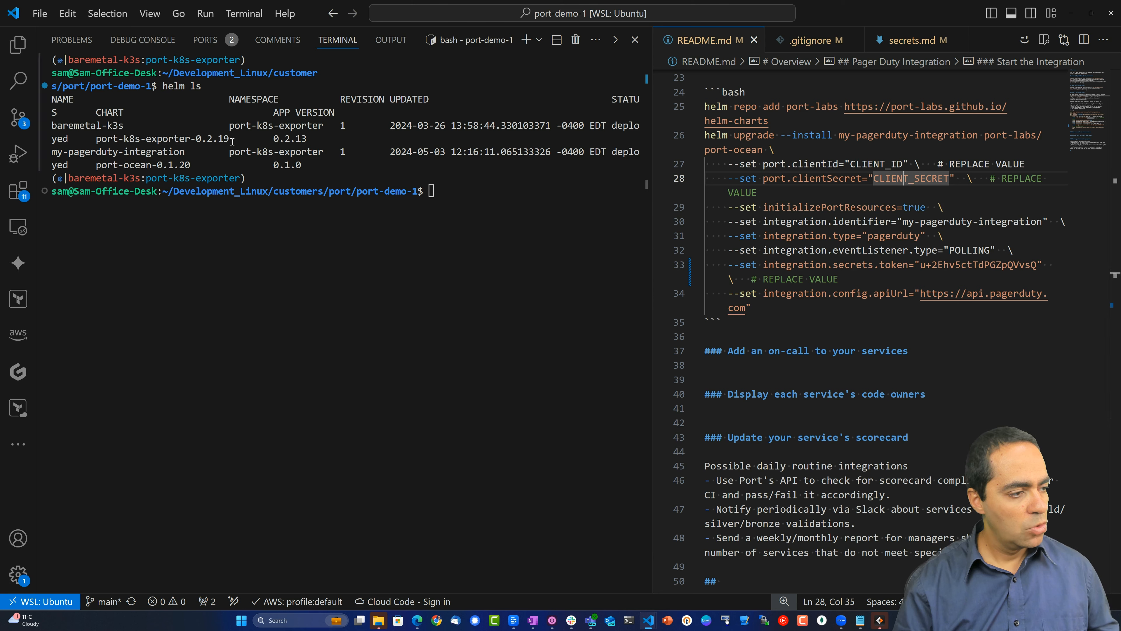
left_click_drag(69, 152, 375, 152)
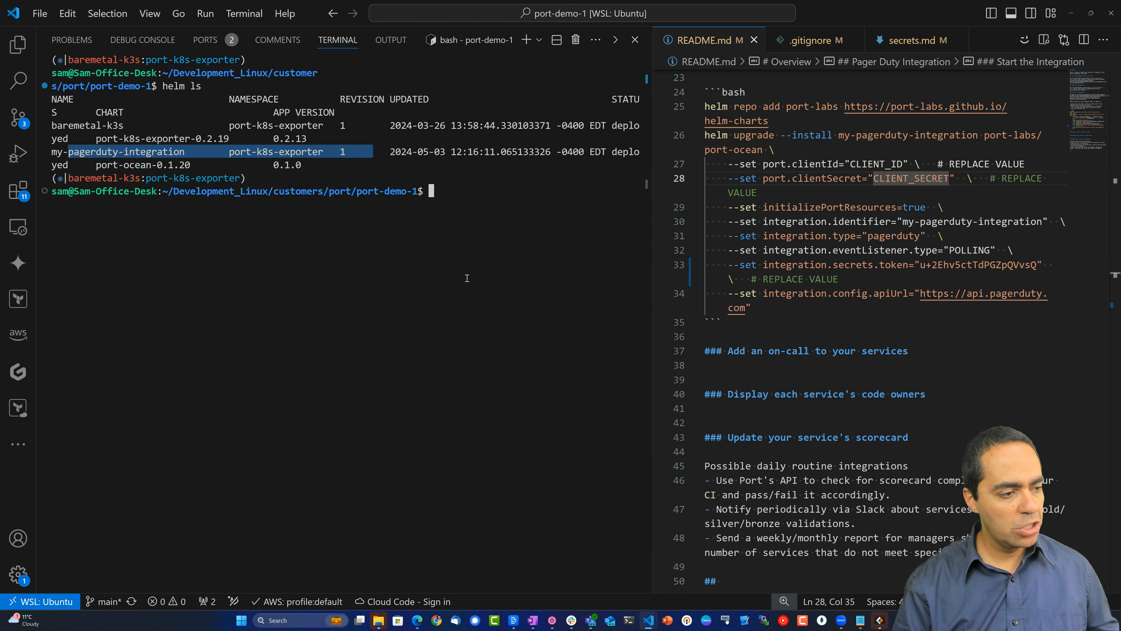
left_click(467, 279)
Run kga to confirm the PagerDuty integration pod is running.
type("kga")
key("Return")
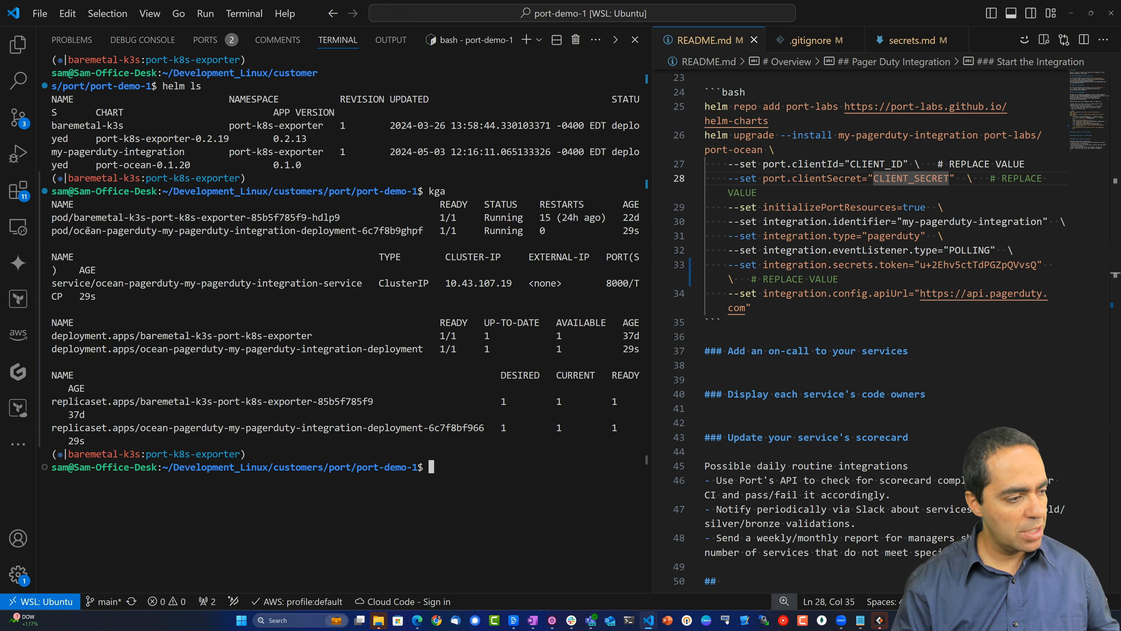
left_click_drag(74, 230, 417, 227)
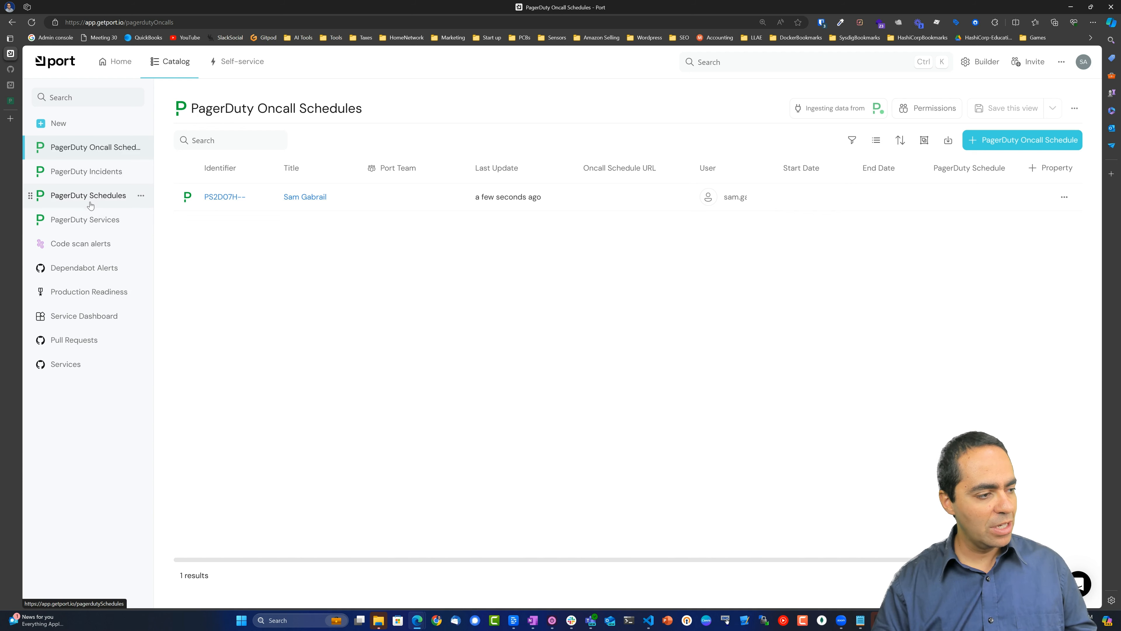
Browse the PagerDuty Incidents, Schedules, Services and Oncall Schedules catalog pages, then view the Data model.
left_click(93, 173)
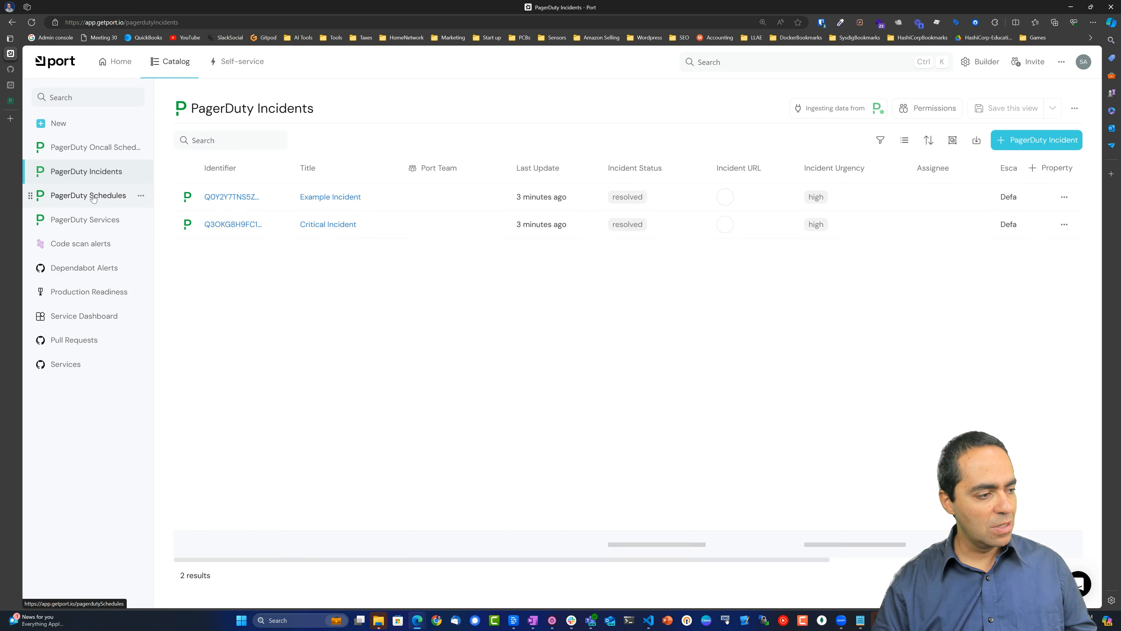
left_click(93, 196)
left_click(93, 220)
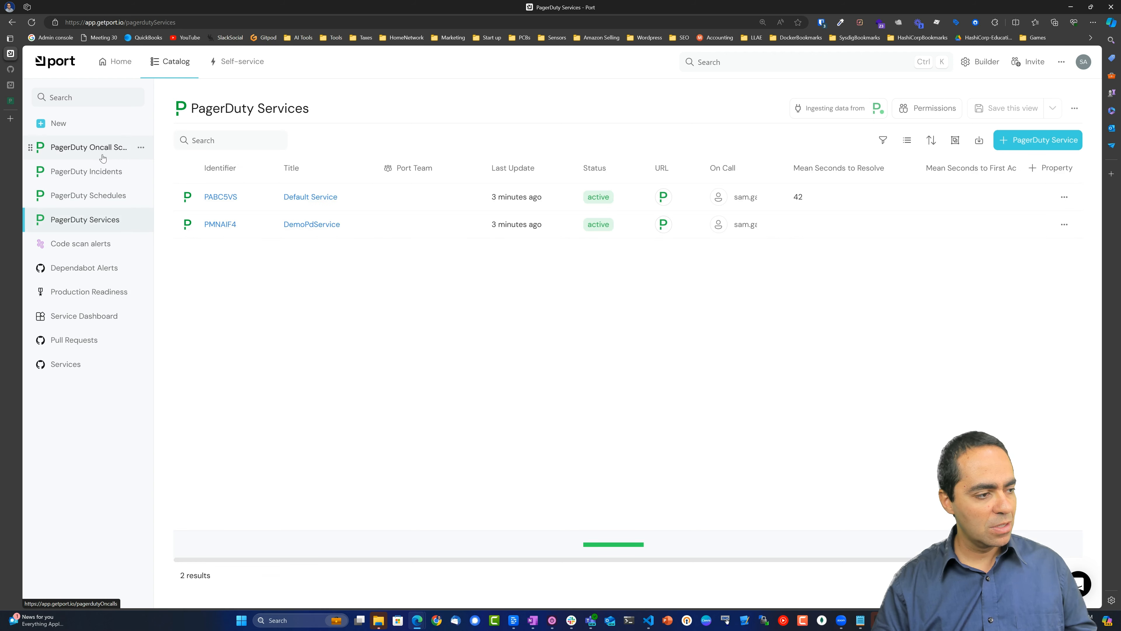
left_click(93, 147)
left_click(981, 62)
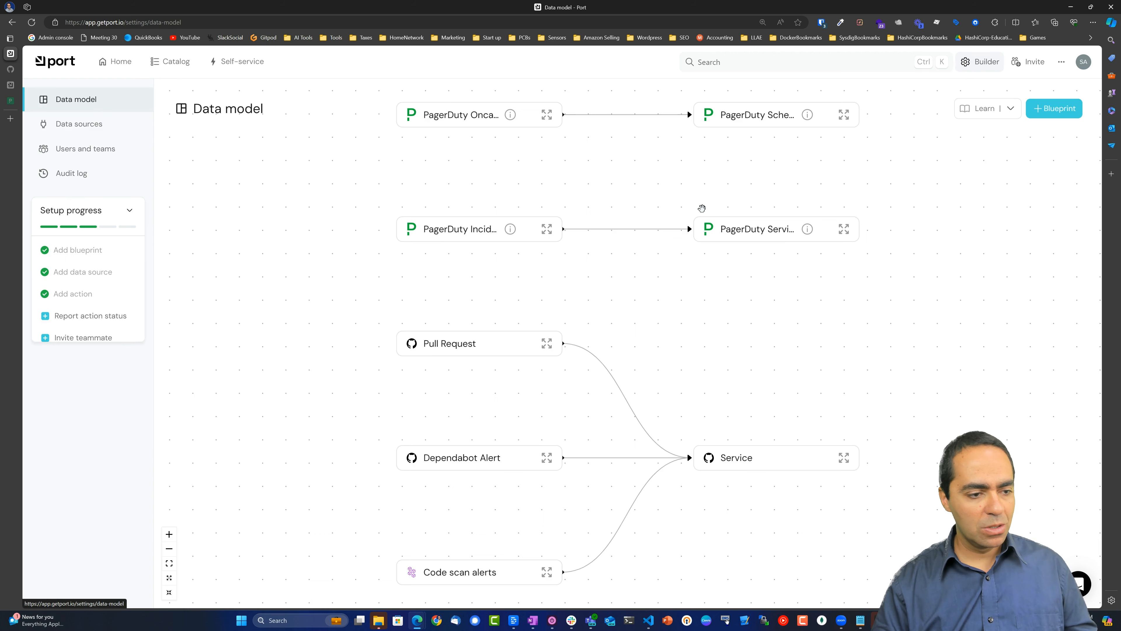
mouse_move(317, 215)
left_mouse_down()
mouse_move(300, 286)
mouse_move(300, 183)
mouse_move(302, 224)
left_mouse_up()
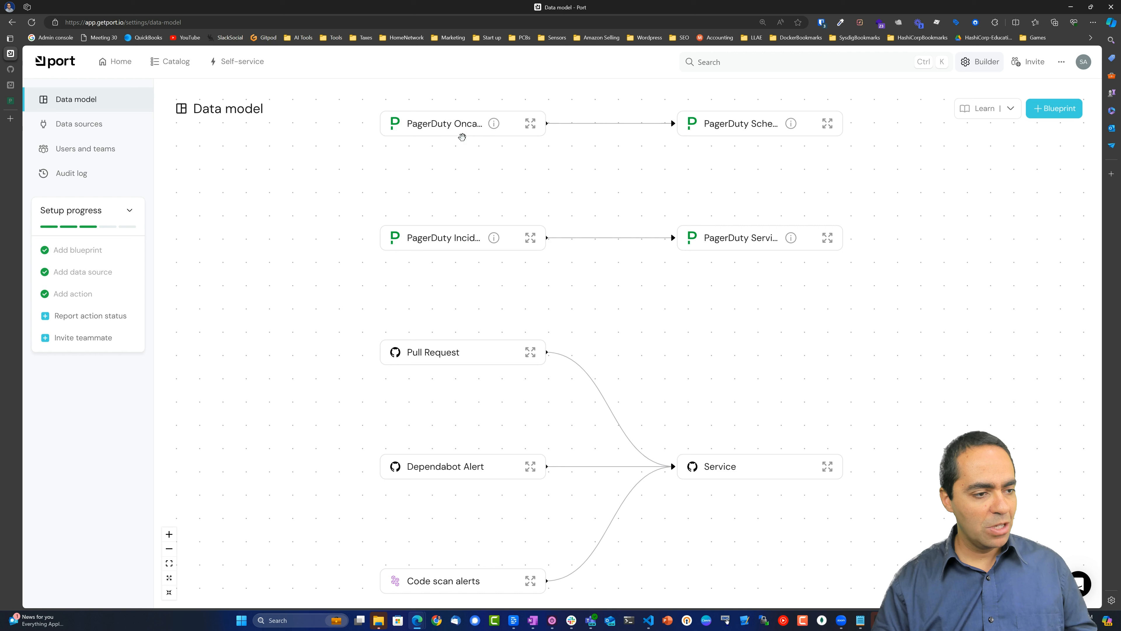
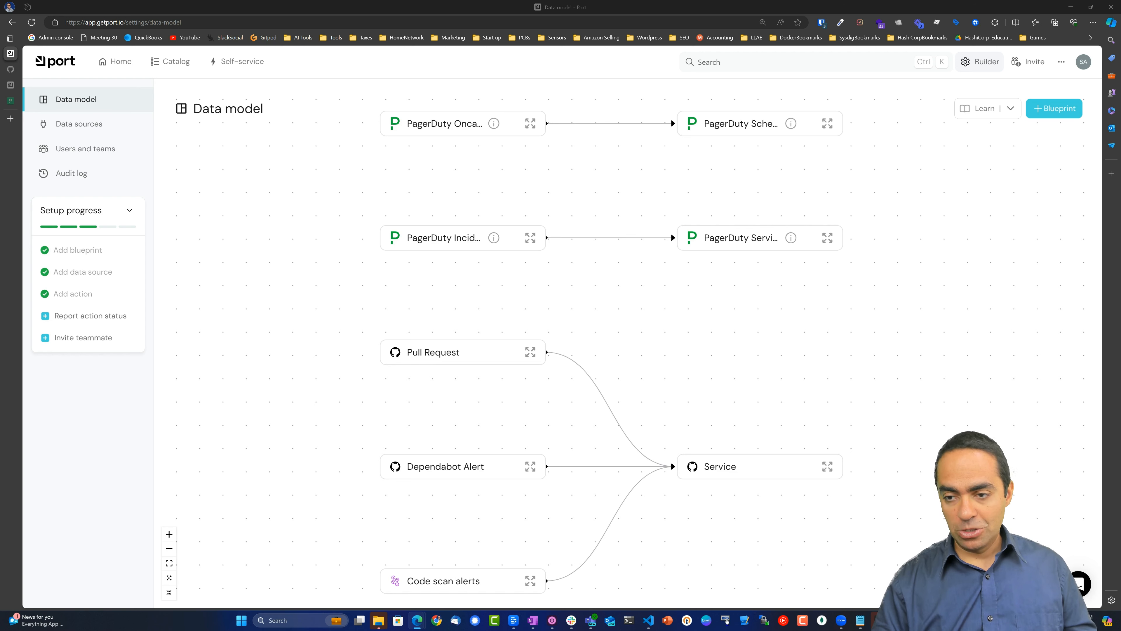
Zoom the Data model canvas onto Service to show its Tier, README, Language, Slack and URL properties.
scroll(566, 336, "down", 2)
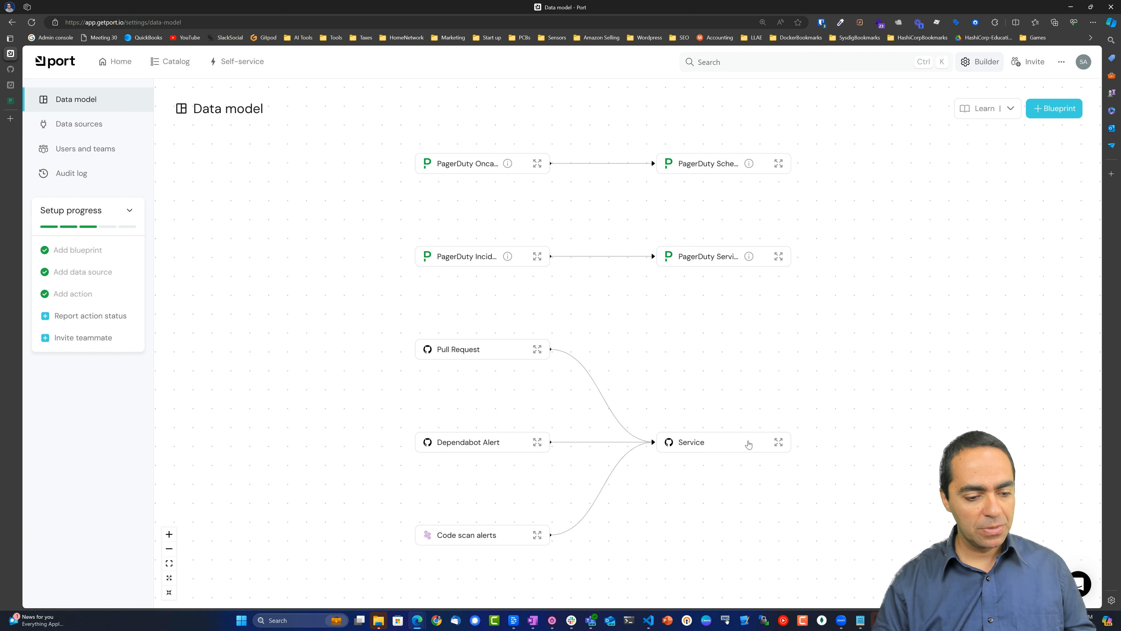
scroll(749, 444, "up", 5)
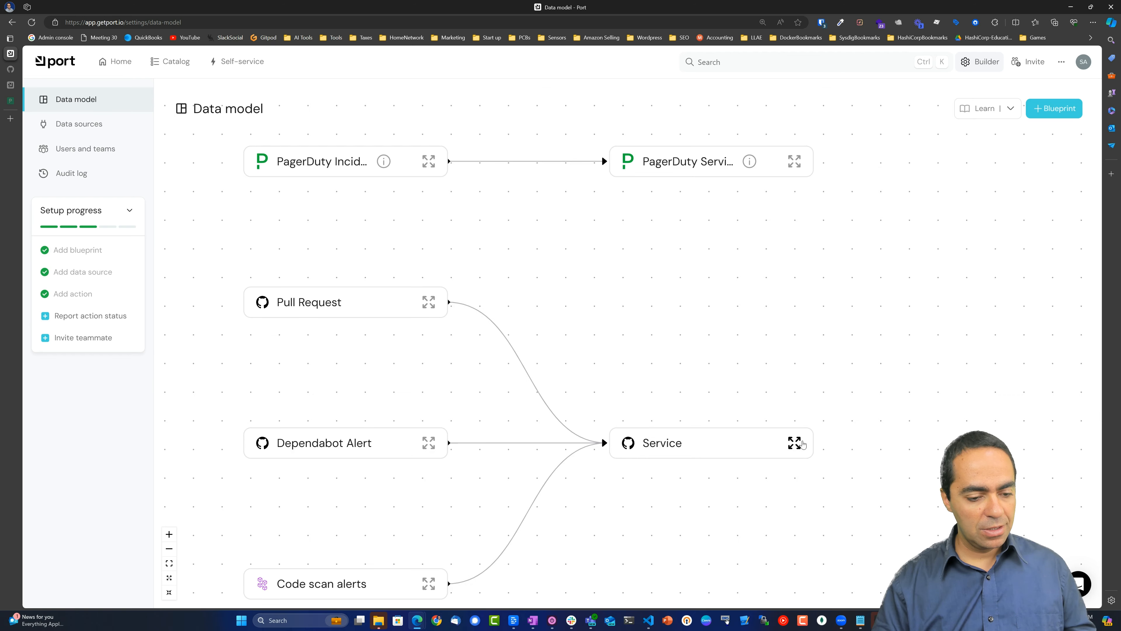
scroll(640, 413, "up", 3)
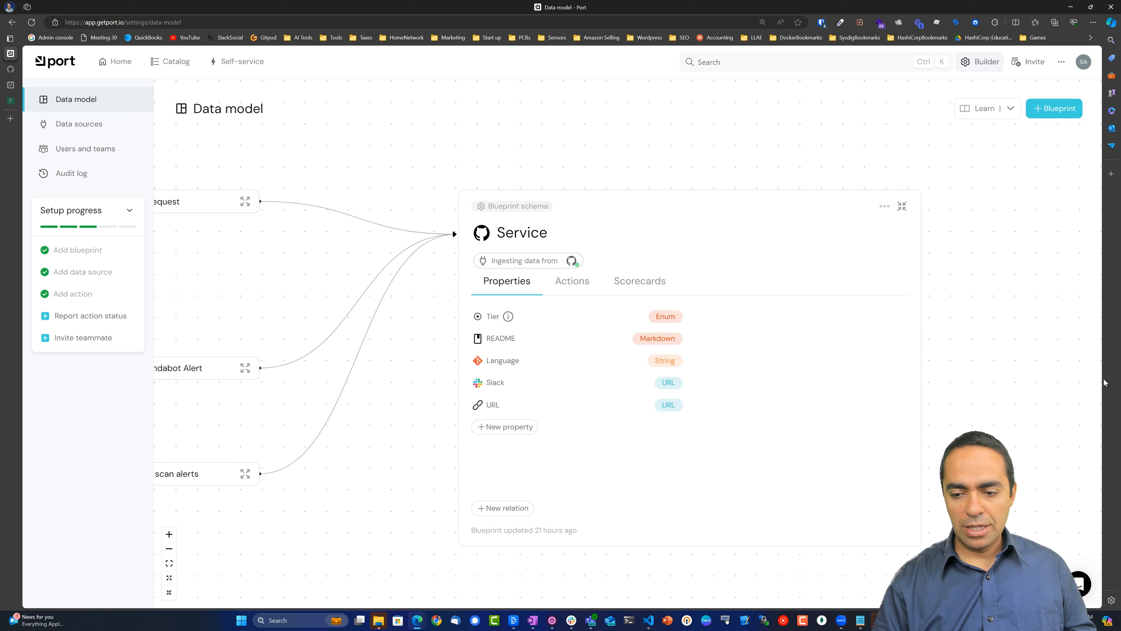
Create a 1-entity 'Pagerduty Service' relation from Service to PagerDuty Service, then pan to view it.
left_click(508, 507)
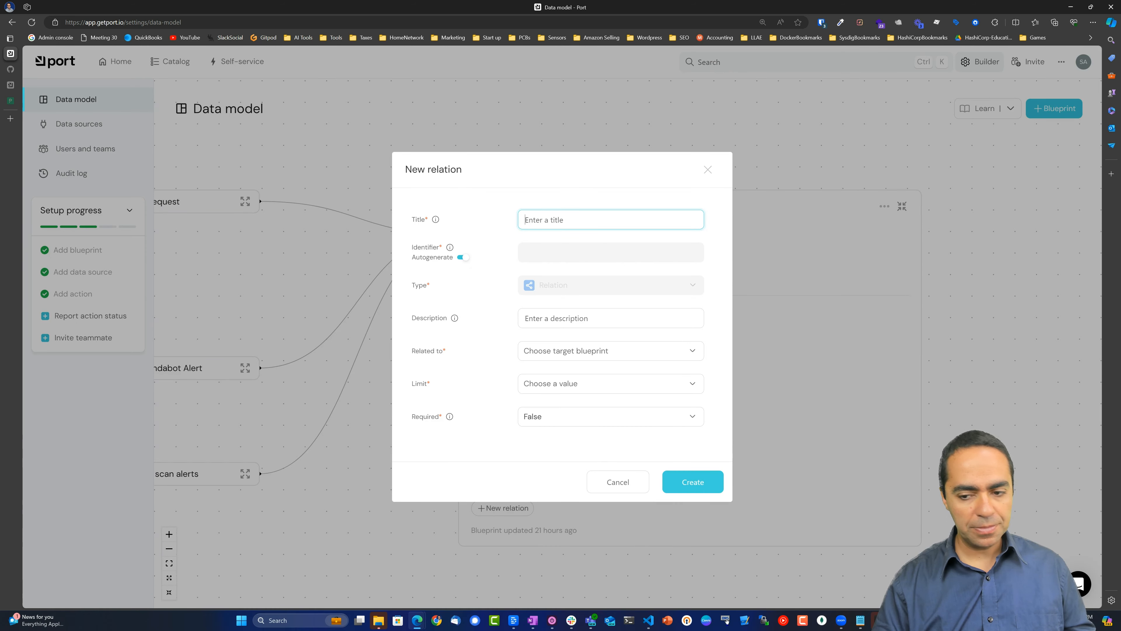
type("Pager")
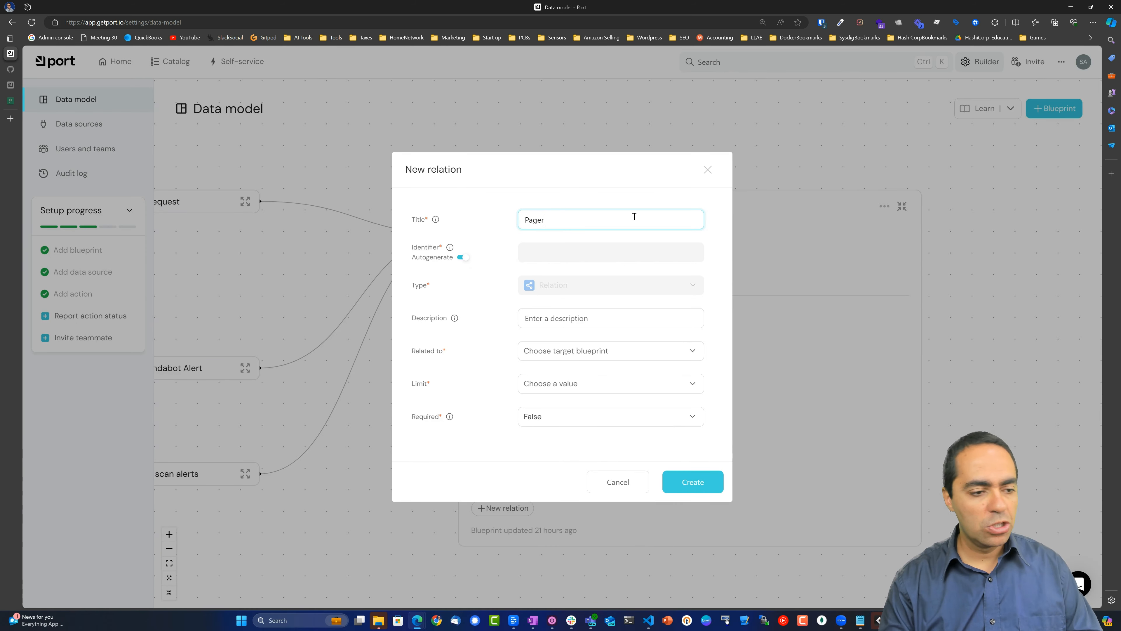
type("duty Service")
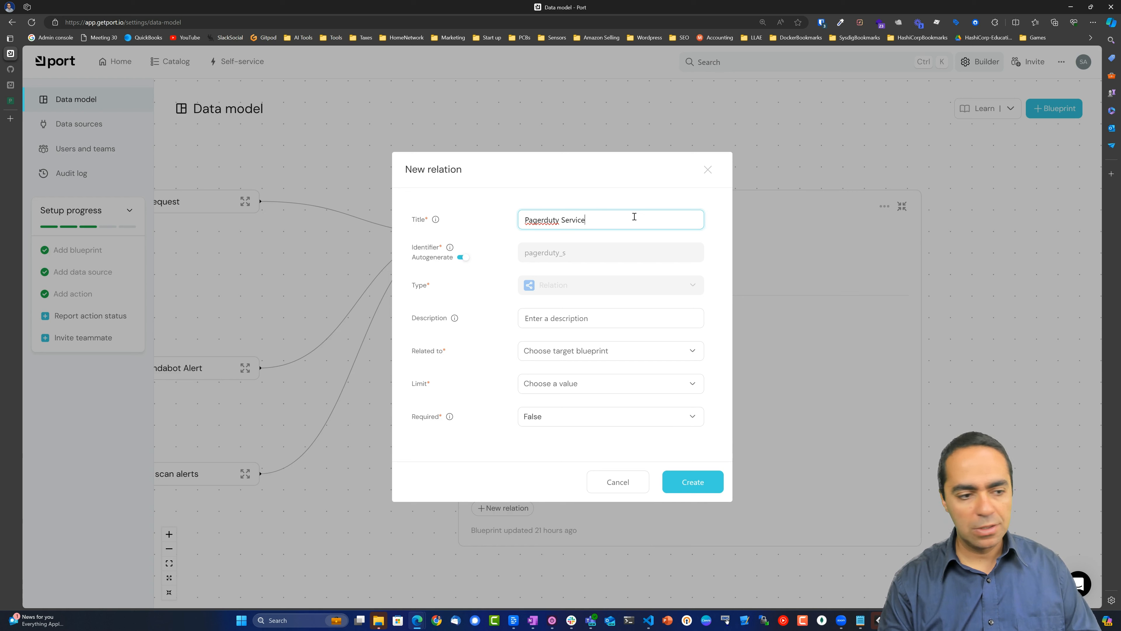
left_click(634, 279)
left_click(636, 352)
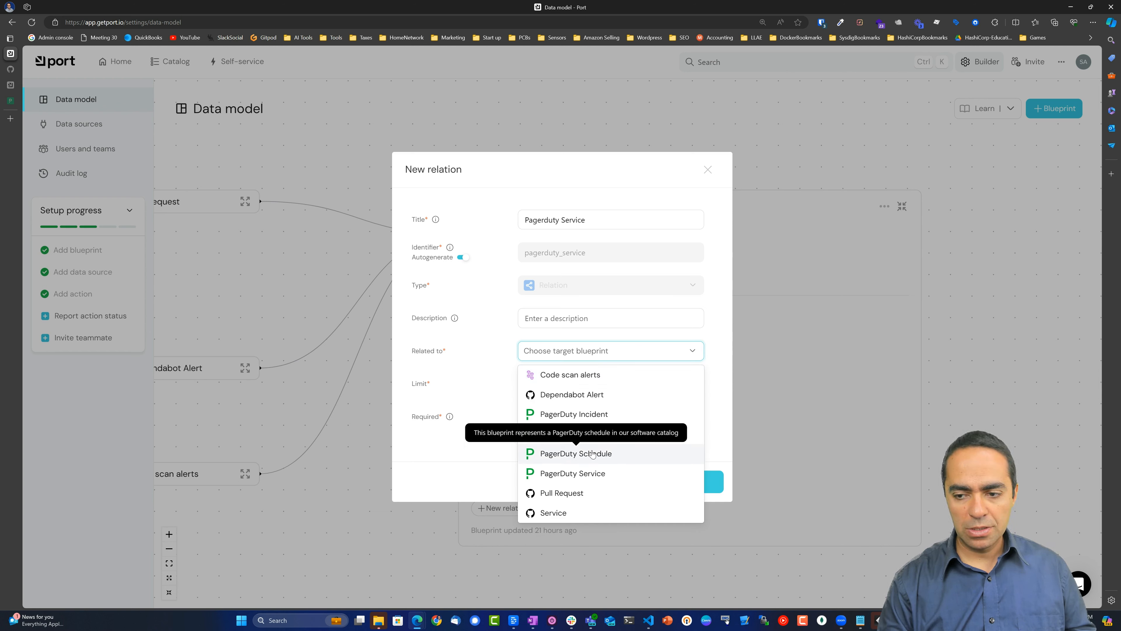
left_click(599, 471)
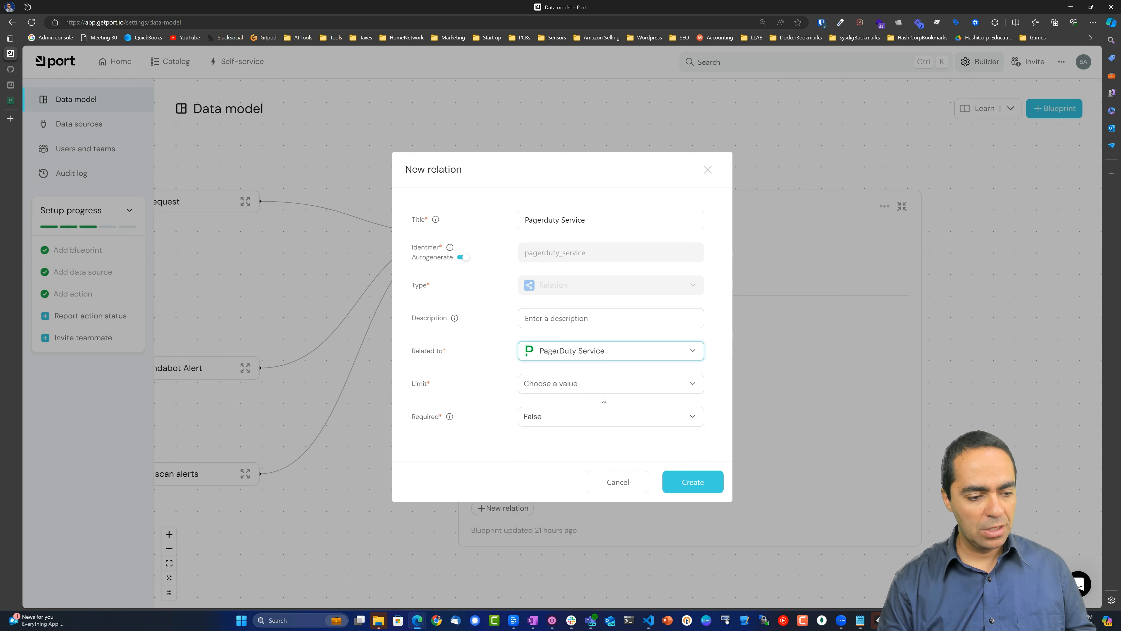
left_click(603, 388)
left_click(588, 414)
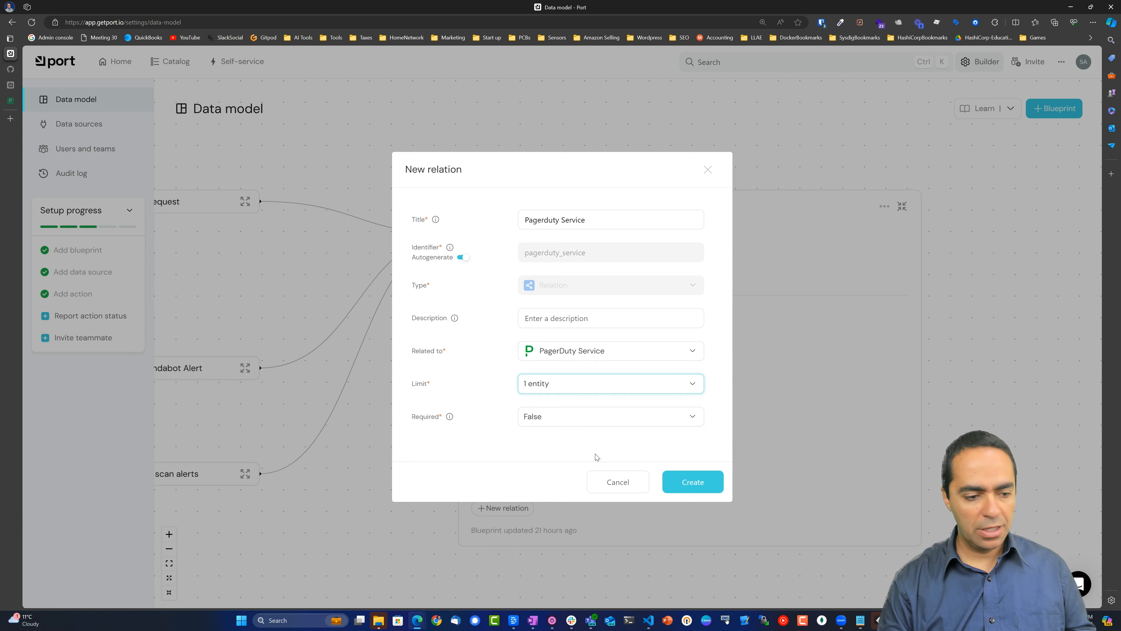
left_click(697, 487)
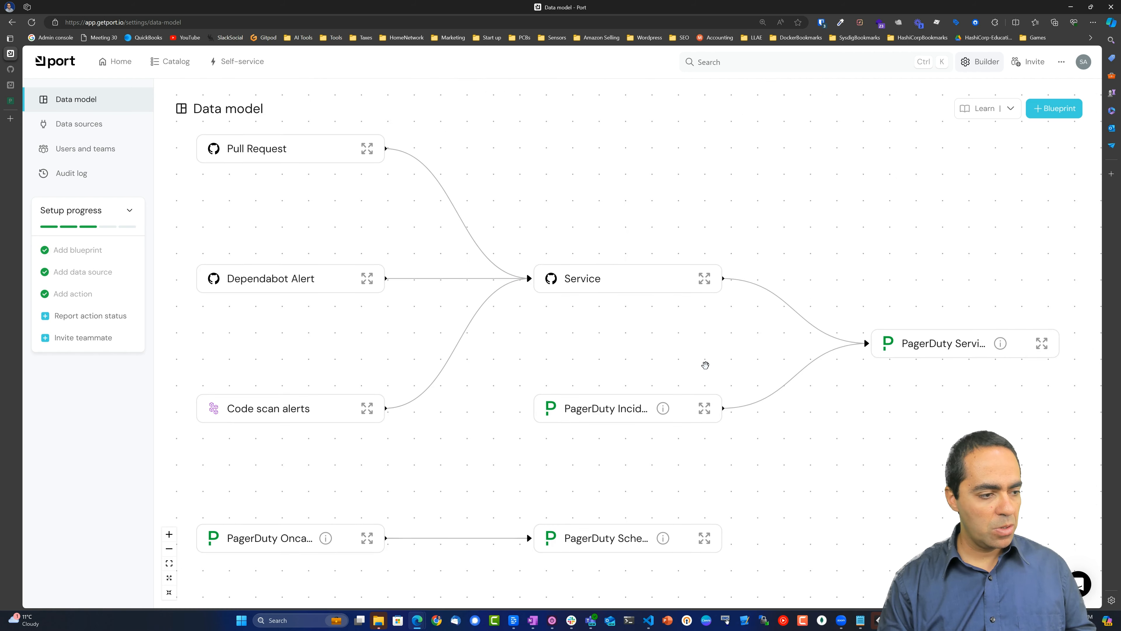
left_click_drag(706, 365, 829, 343)
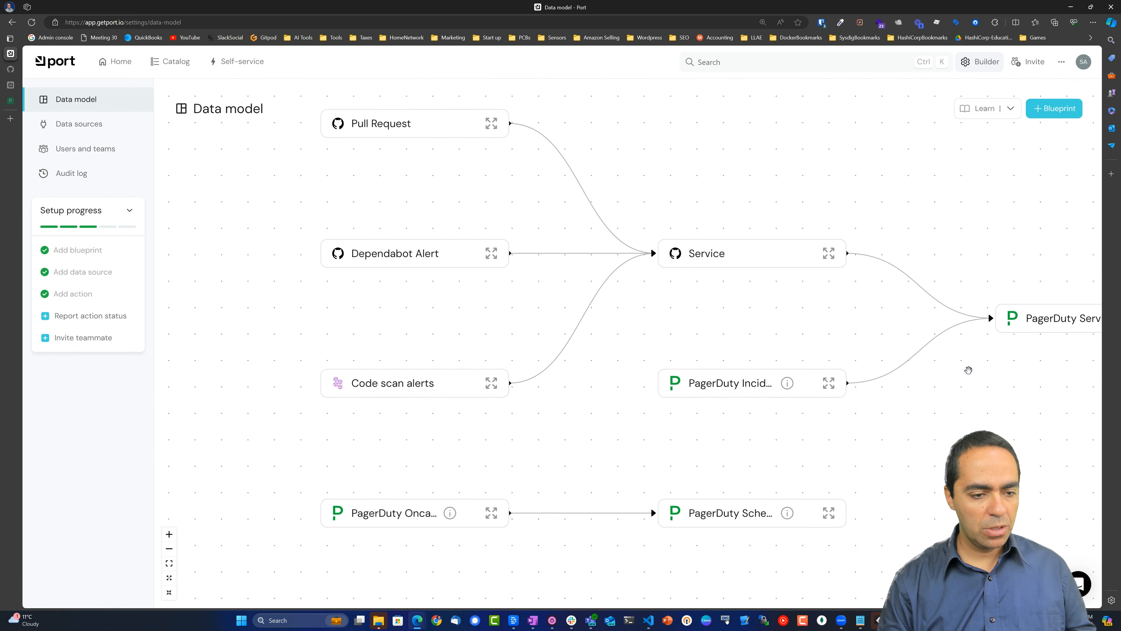
left_click_drag(1013, 434, 943, 421)
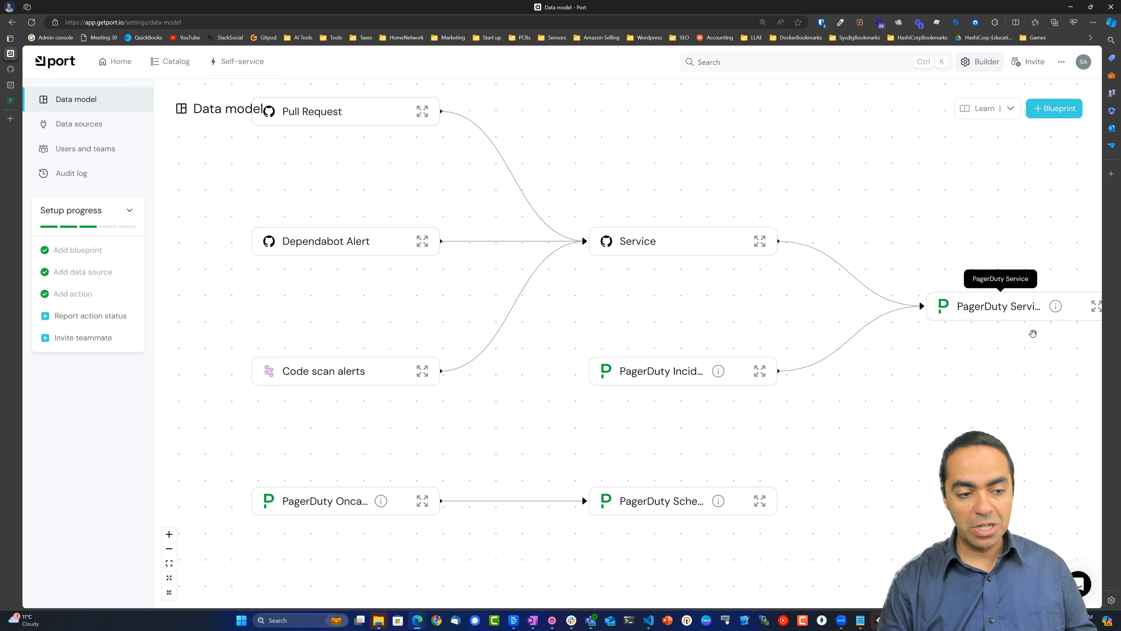
left_click_drag(1029, 401, 998, 386)
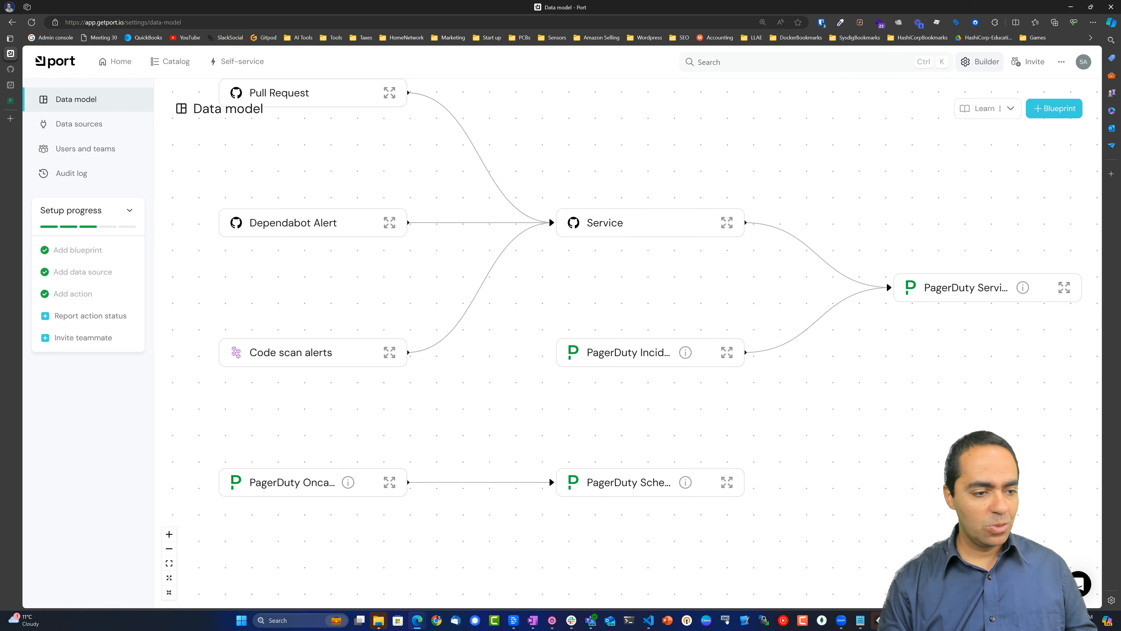
Add an 'On call' mirror property on Service from PagerDuty Service's On Call, then open Data sources.
left_click(726, 223)
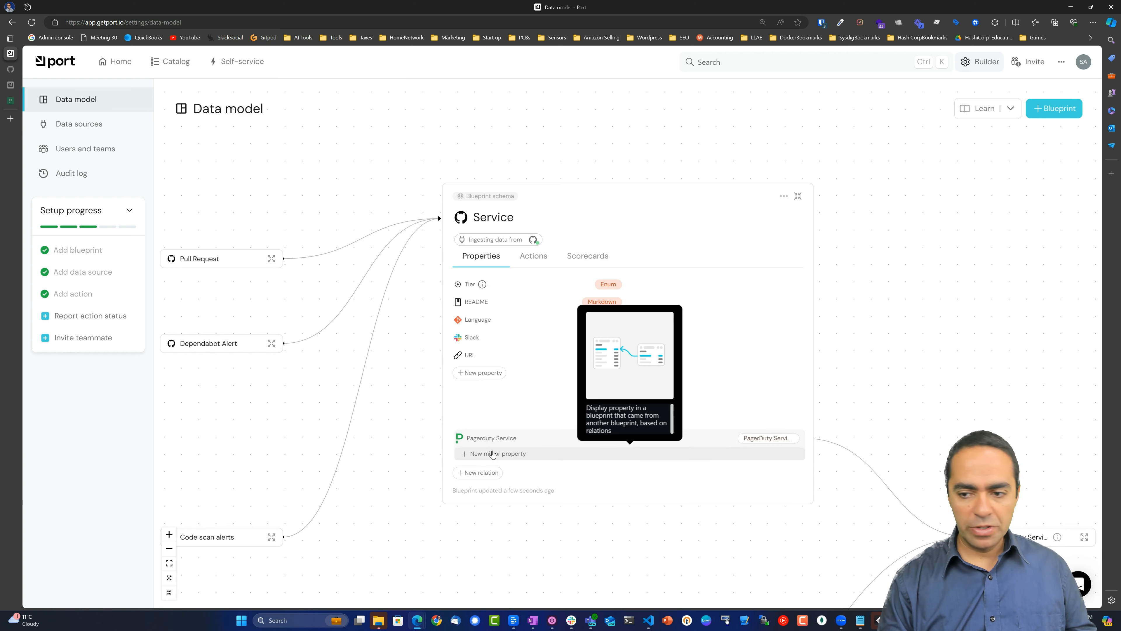
left_click(493, 459)
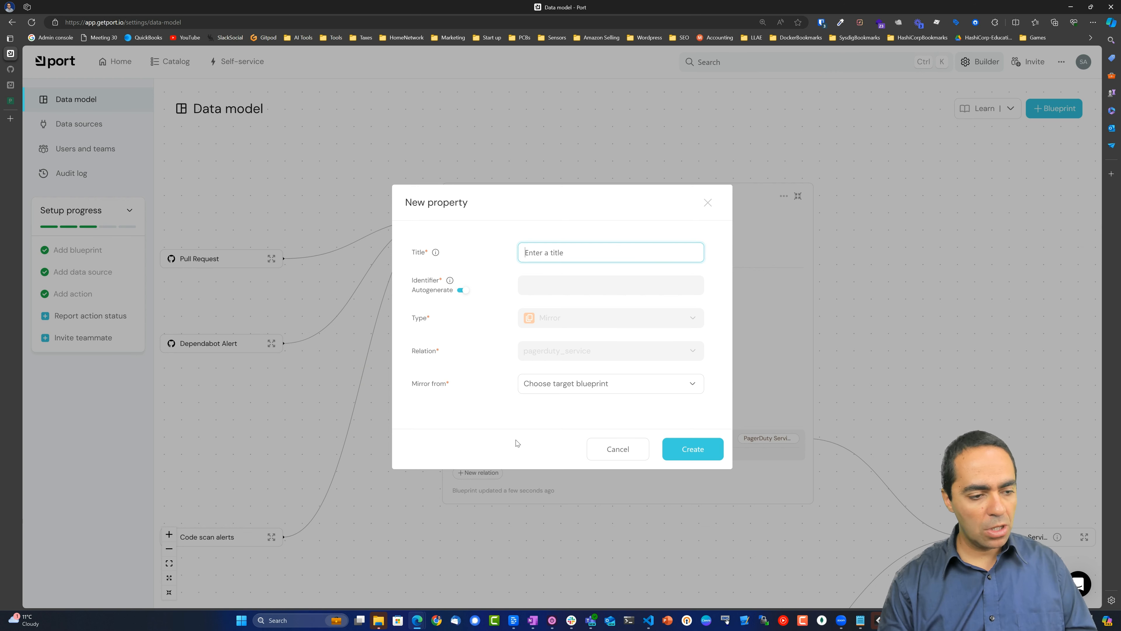
type("On call")
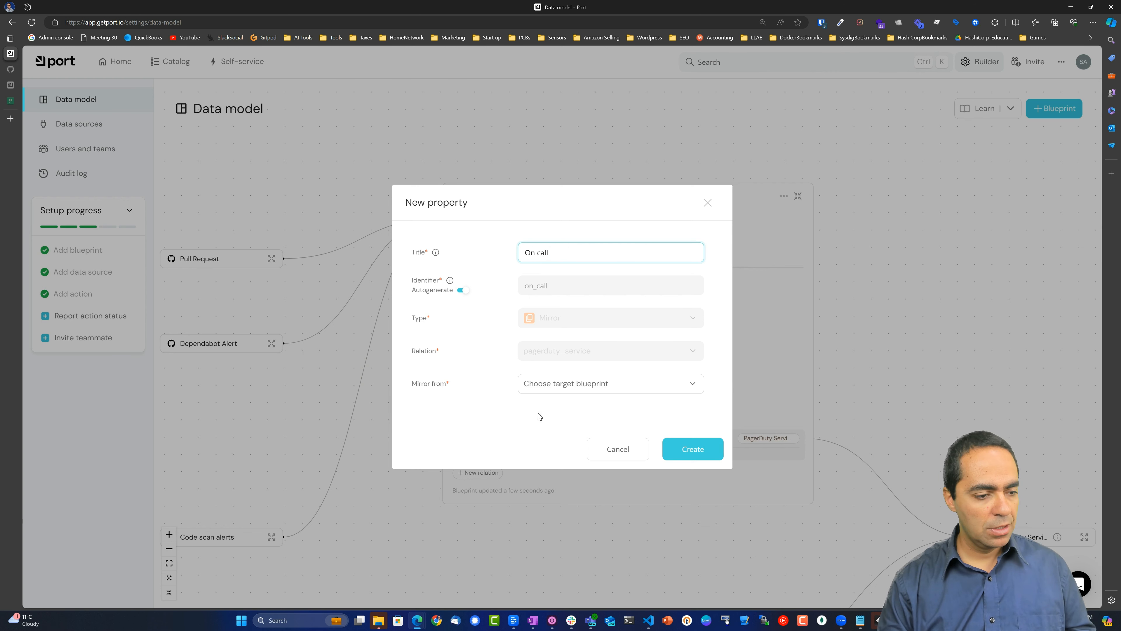
left_click(565, 386)
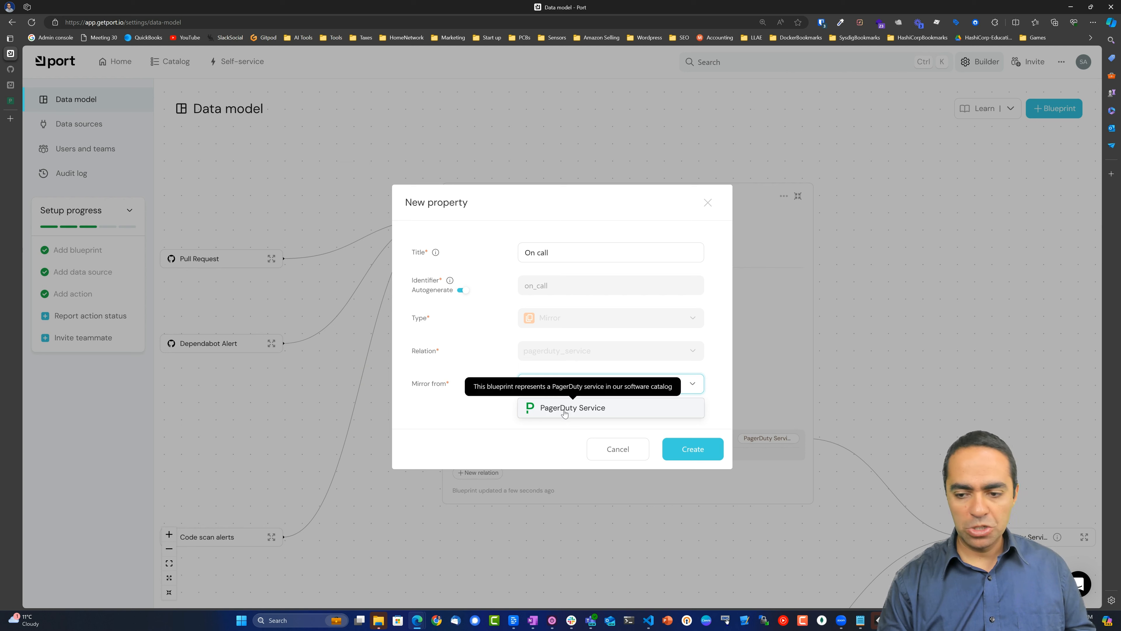
left_click(565, 410)
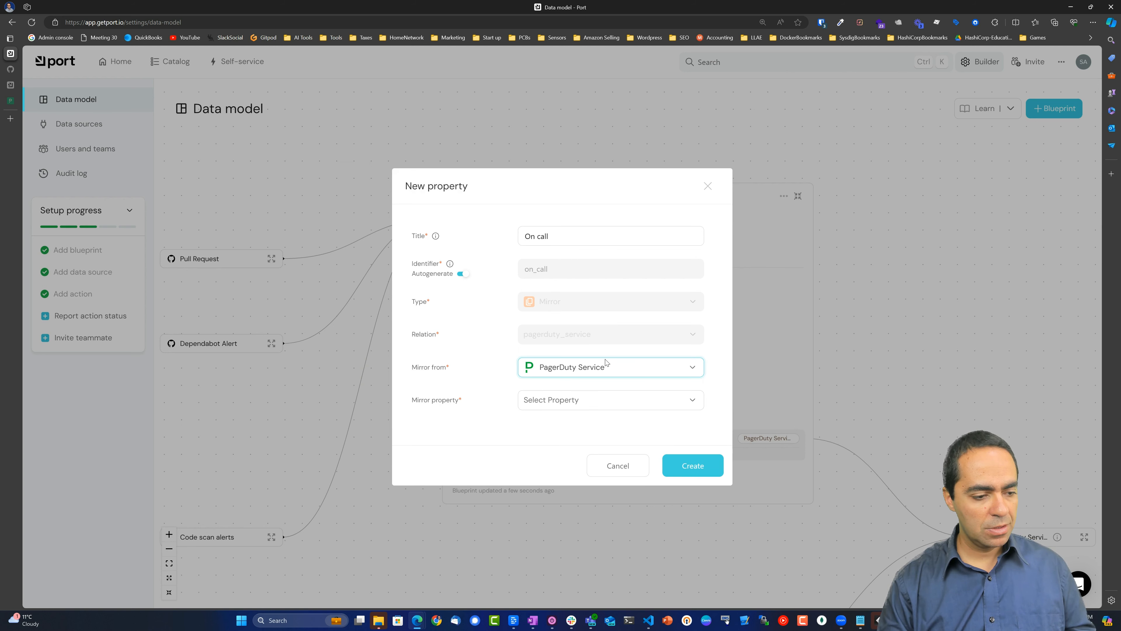
left_click(612, 405)
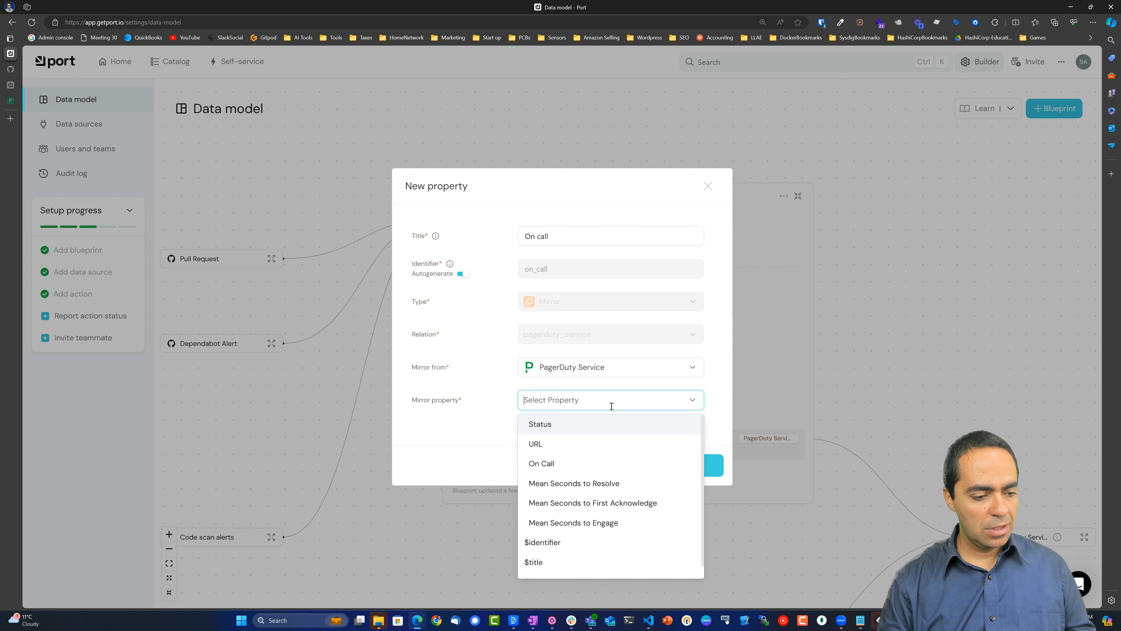
left_click(586, 465)
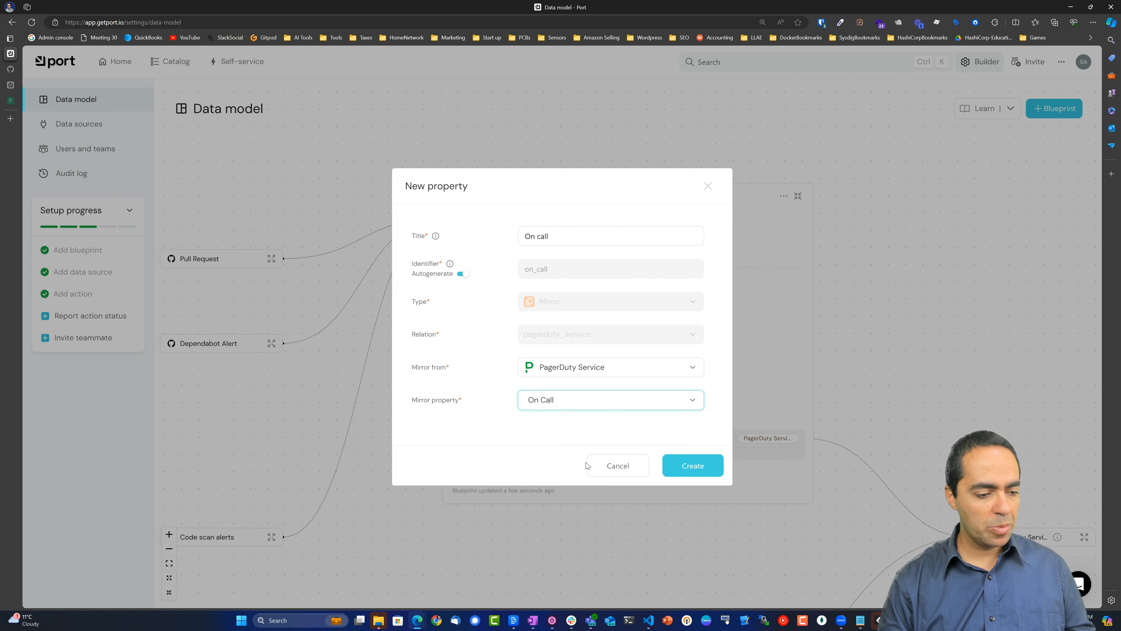
left_click(689, 467)
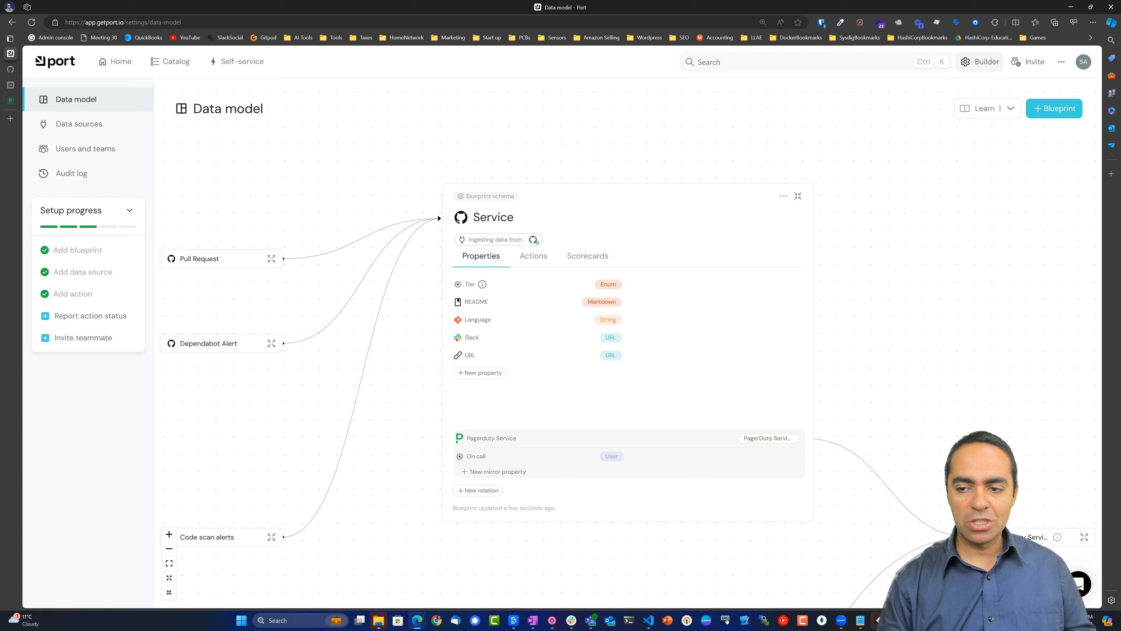
left_click(54, 129)
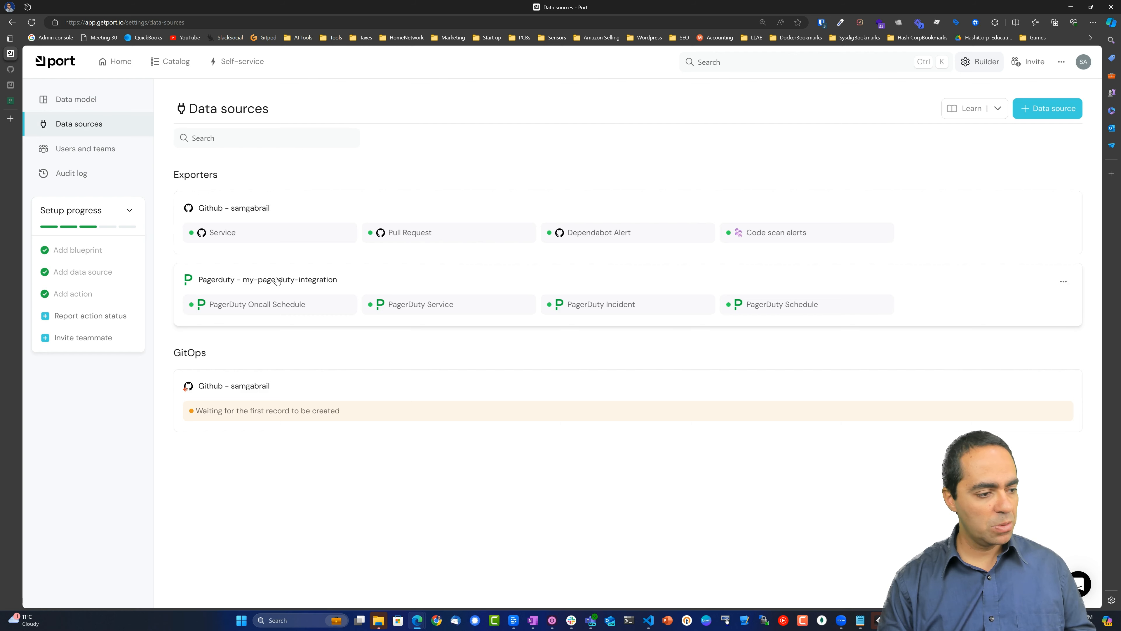
Paste the services mapping block after the oncalls mapping in the PagerDuty integration YAML.
left_click(317, 285)
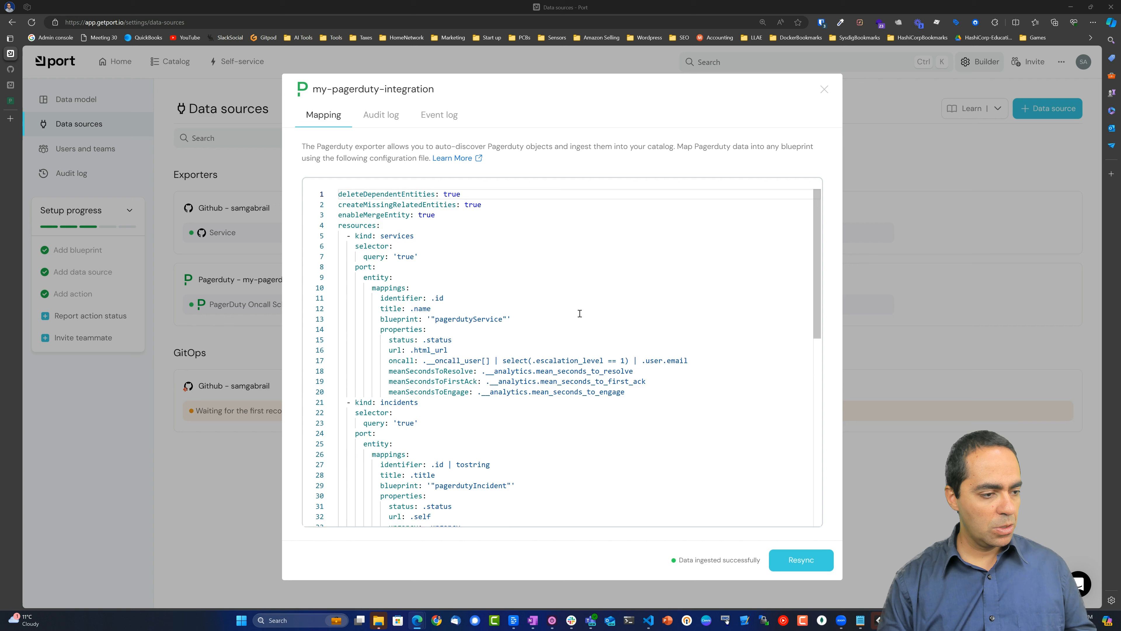
scroll(581, 313, "down", 10)
left_click(566, 509)
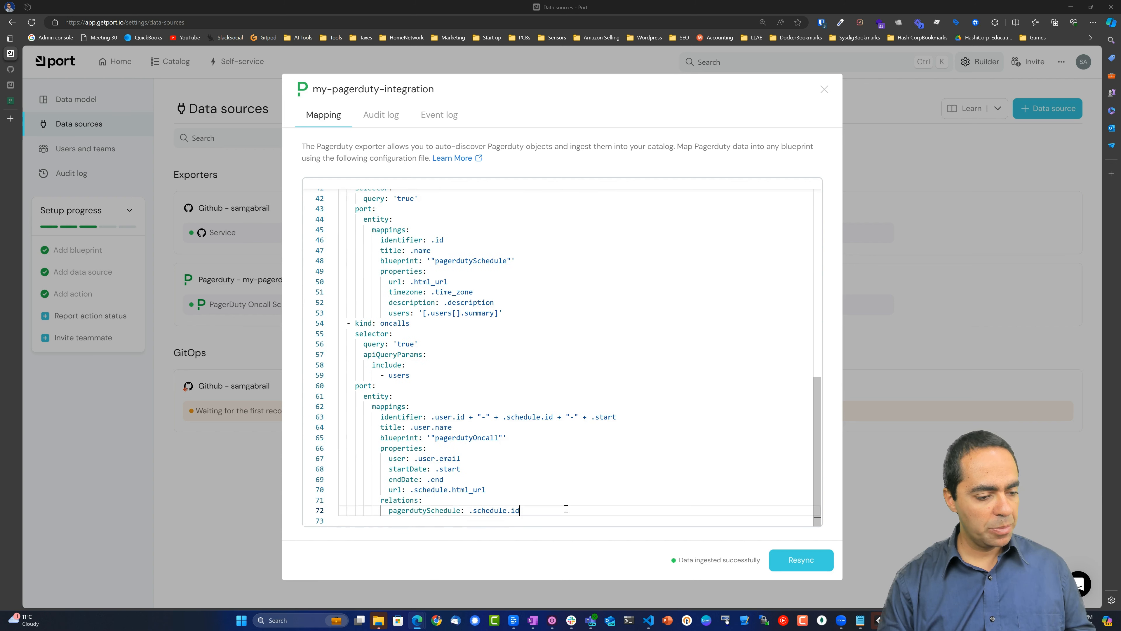
key("Return")
key("Return")
key("Up")
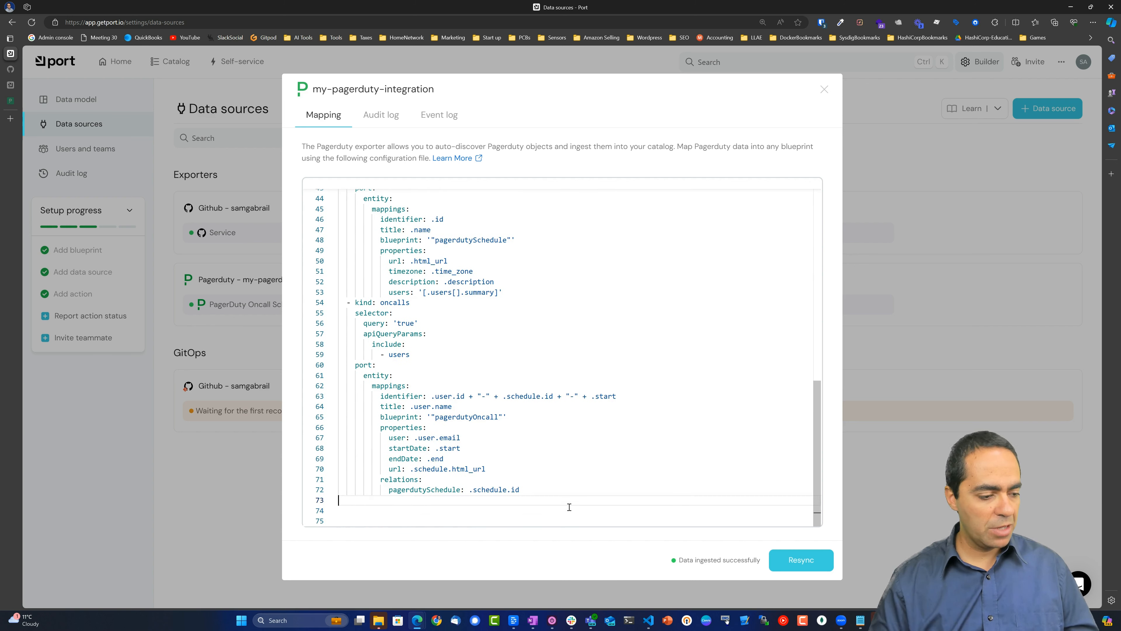
type("- kind: services   selector:     query: \"true\"   port:     entity:       mappings:         identifier: .name | gsub(\"[^a-zA-Z0-9@_.:/=-]\"; \"-\") | tostring         title: .name         blueprint: '\"service\"'         properties: {}         relations:           pagerduty_service: .id")
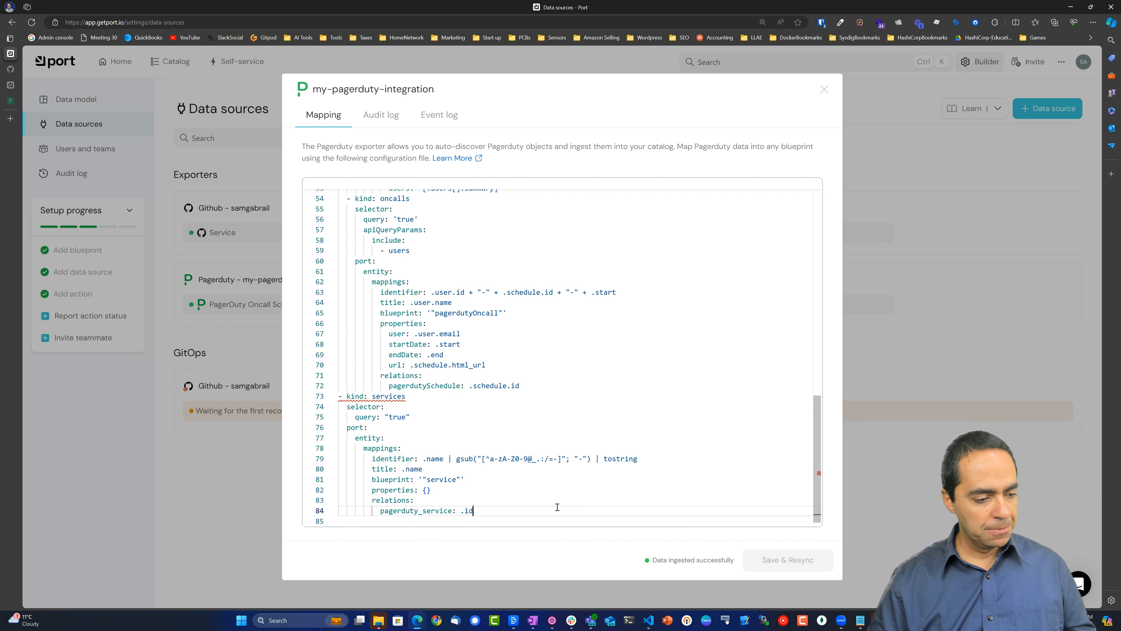
Indent the services block to match the other resources, save and resync, then close the integration.
left_click_drag(521, 511, 334, 402)
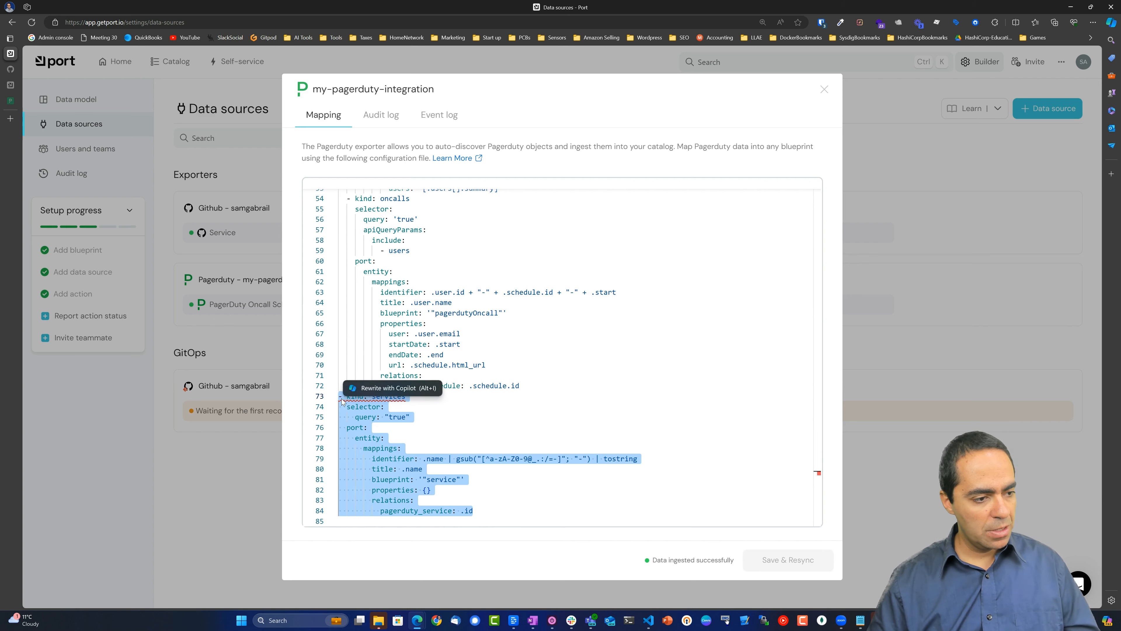
key("Tab")
scroll(586, 356, "up", 1)
scroll(586, 356, "down", 1)
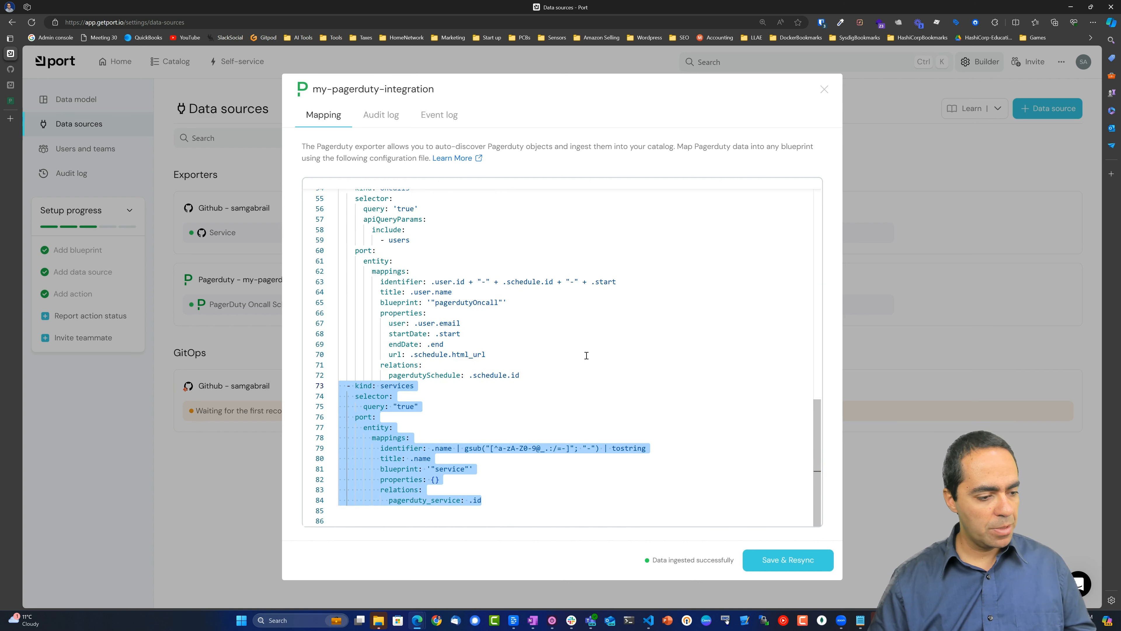
left_click(582, 406)
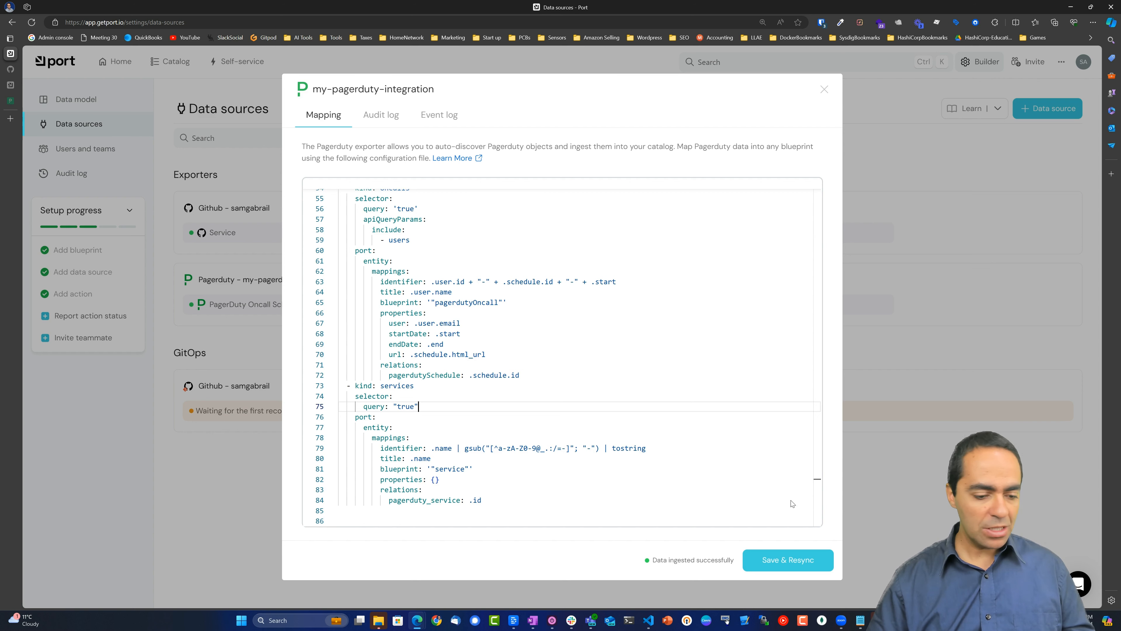
left_click(772, 564)
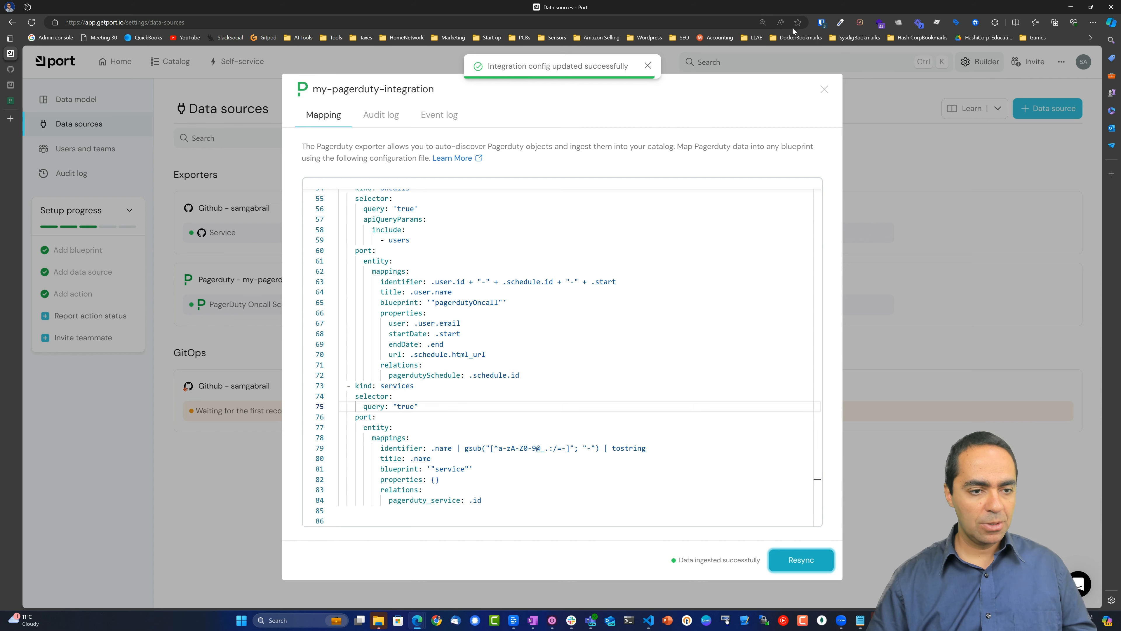
left_click(822, 88)
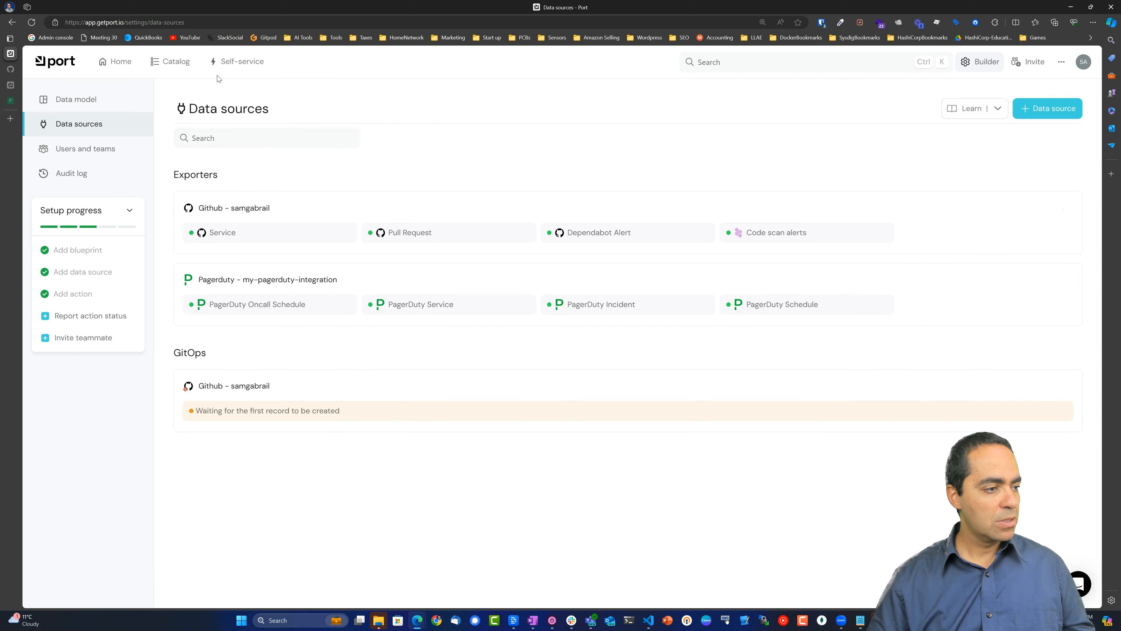
Open the Catalog's Services page and scroll the table to its right-hand columns.
left_click(181, 62)
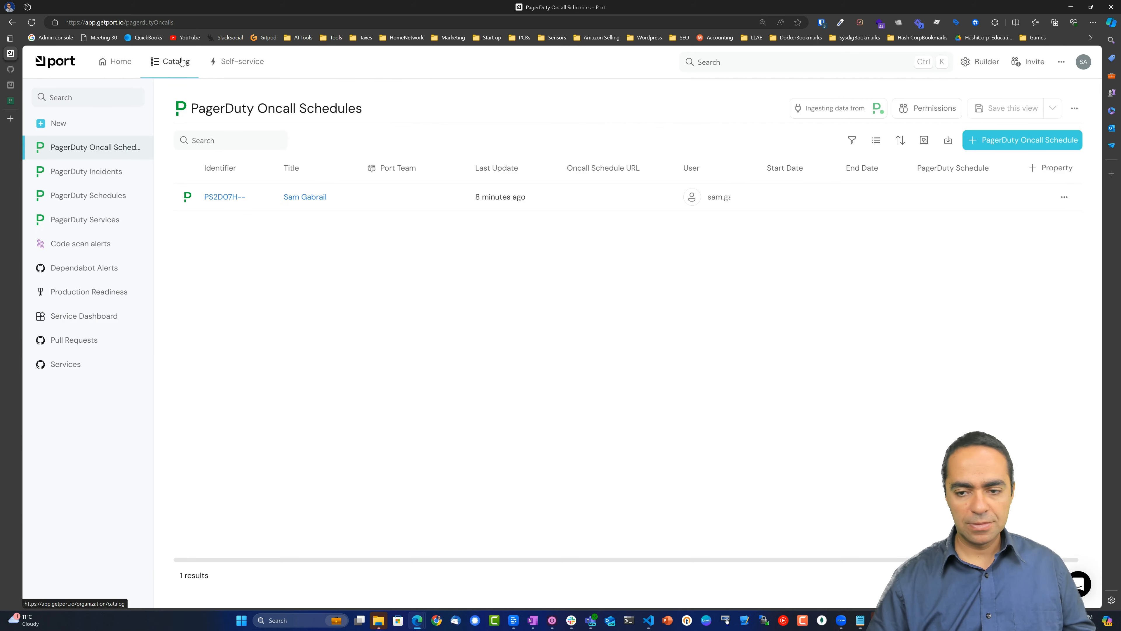
left_click(82, 365)
left_click_drag(393, 562, 854, 578)
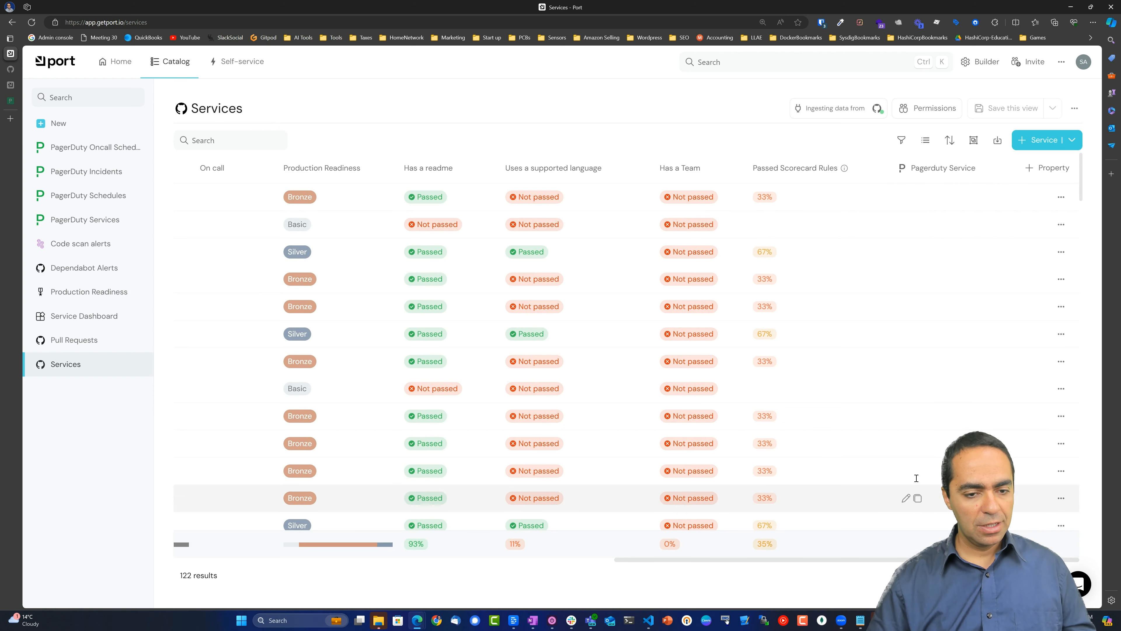
Sort by the Pagerduty Service column ascending, then descending, and open the hello_app service.
left_click(943, 172)
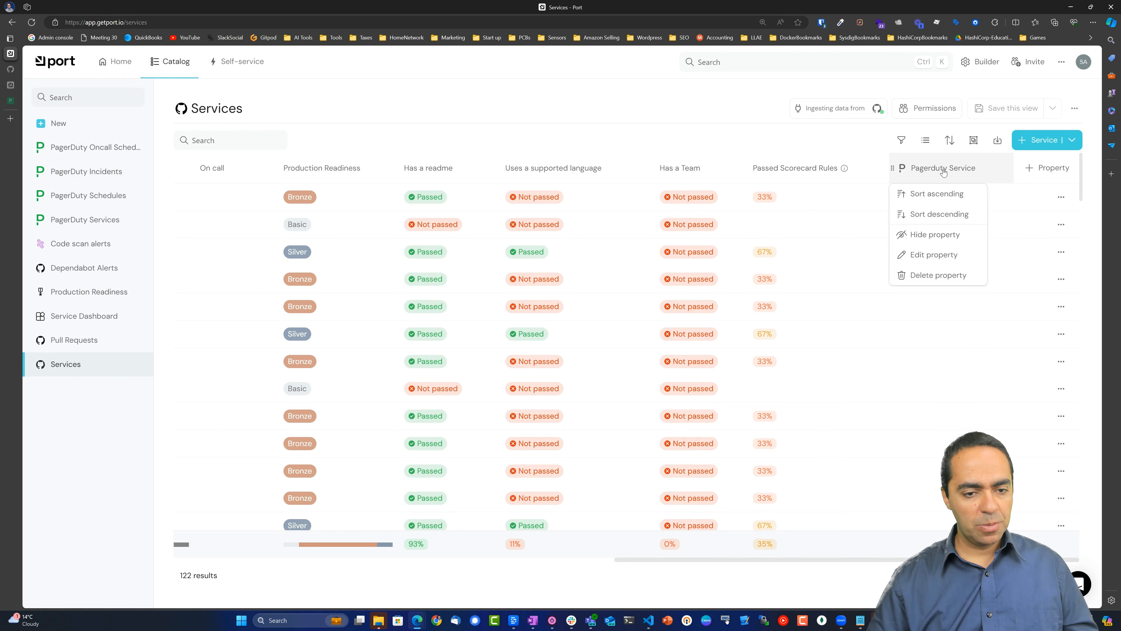
left_click(937, 194)
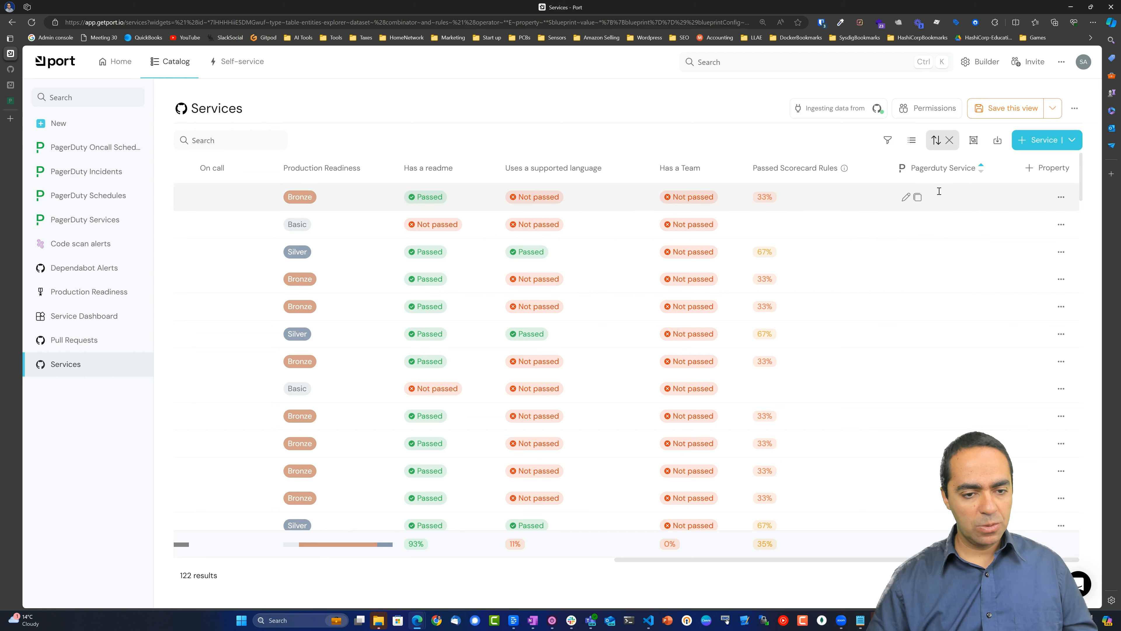
left_click(982, 175)
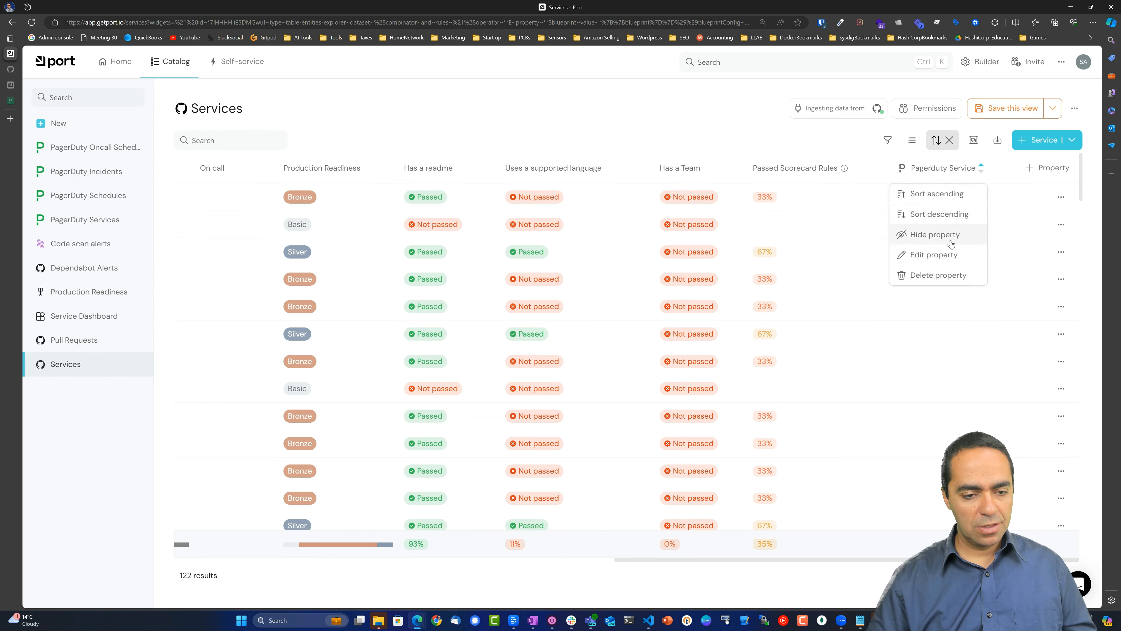
left_click(939, 214)
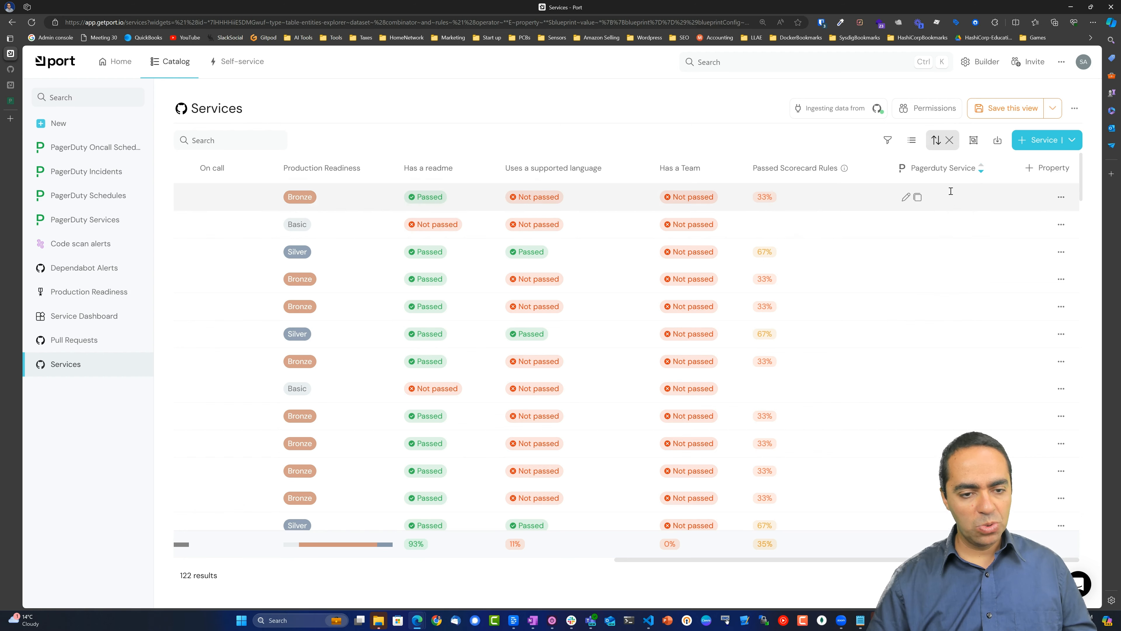
left_click_drag(813, 560, 359, 547)
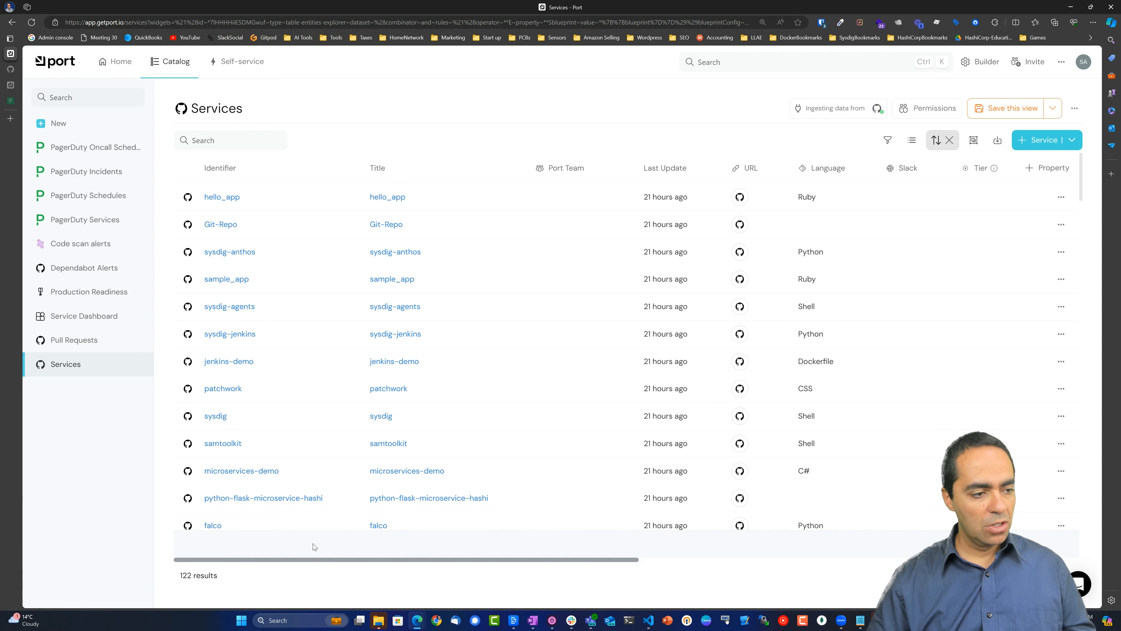
left_click(222, 197)
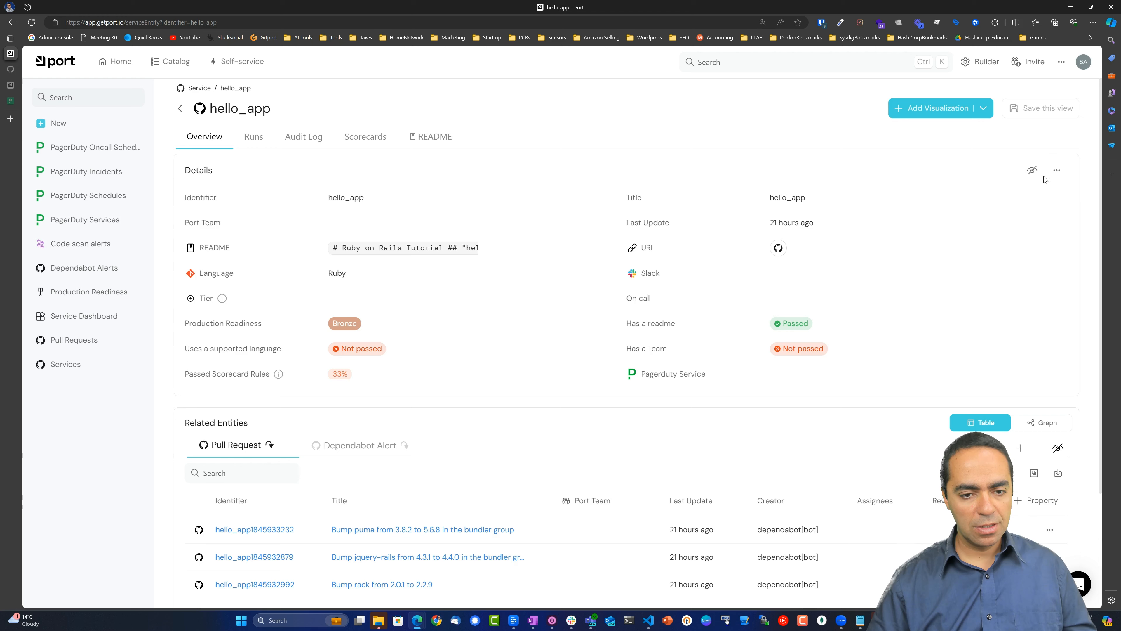
Edit hello_app to set its Pagerduty Service to DemoPdService, then go back to Services.
left_click(1056, 172)
left_click(960, 64)
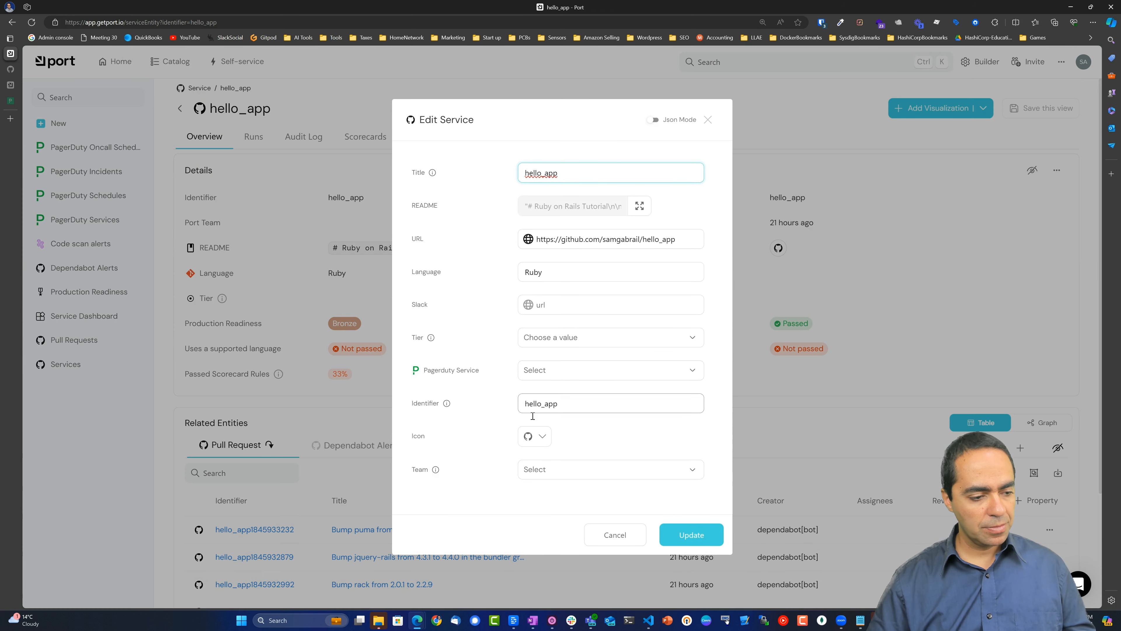
left_click(629, 371)
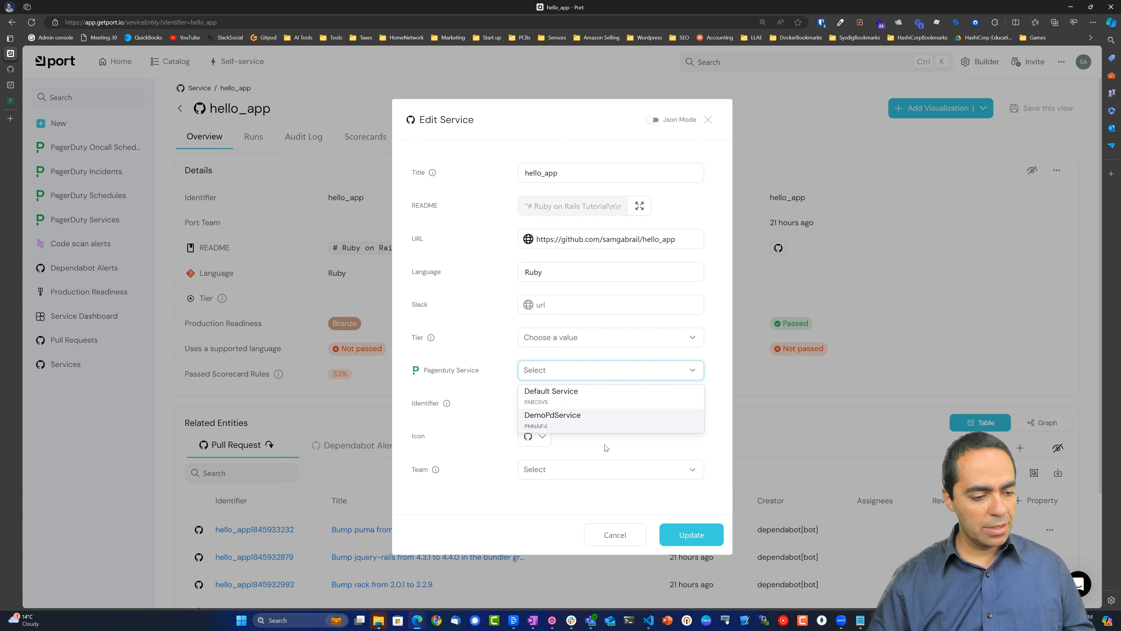
left_click(568, 424)
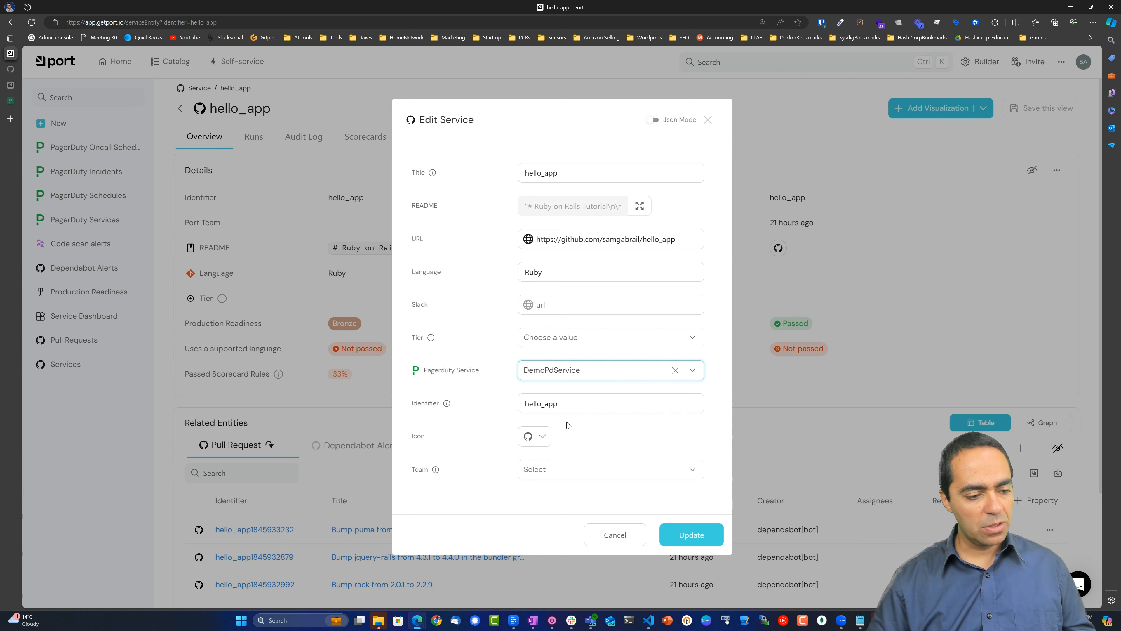
left_click(688, 535)
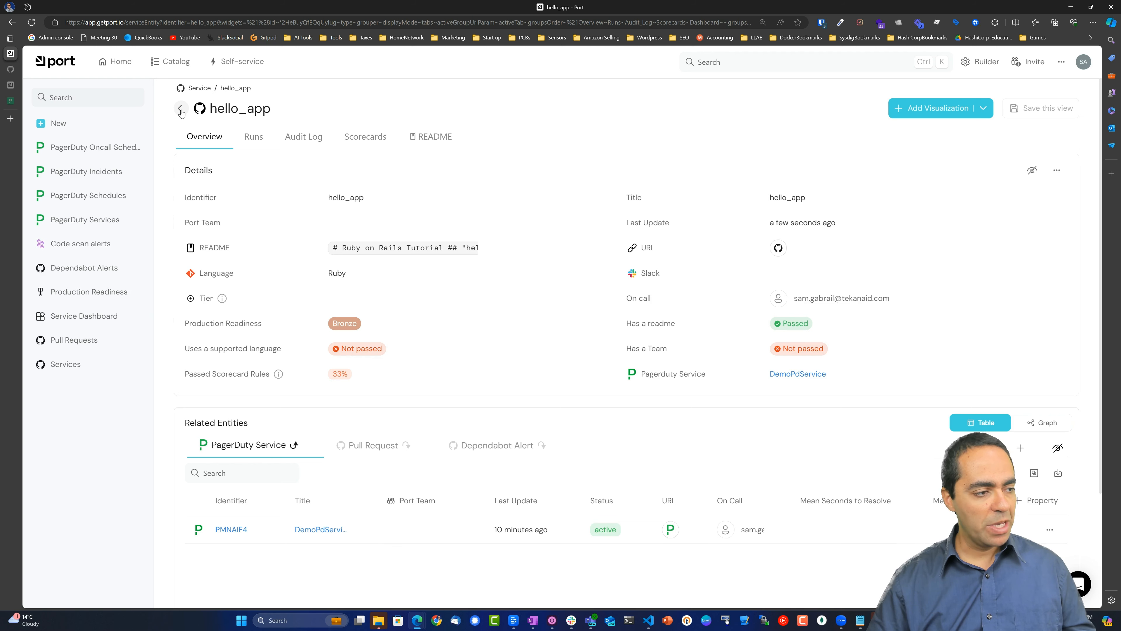
left_click(181, 110)
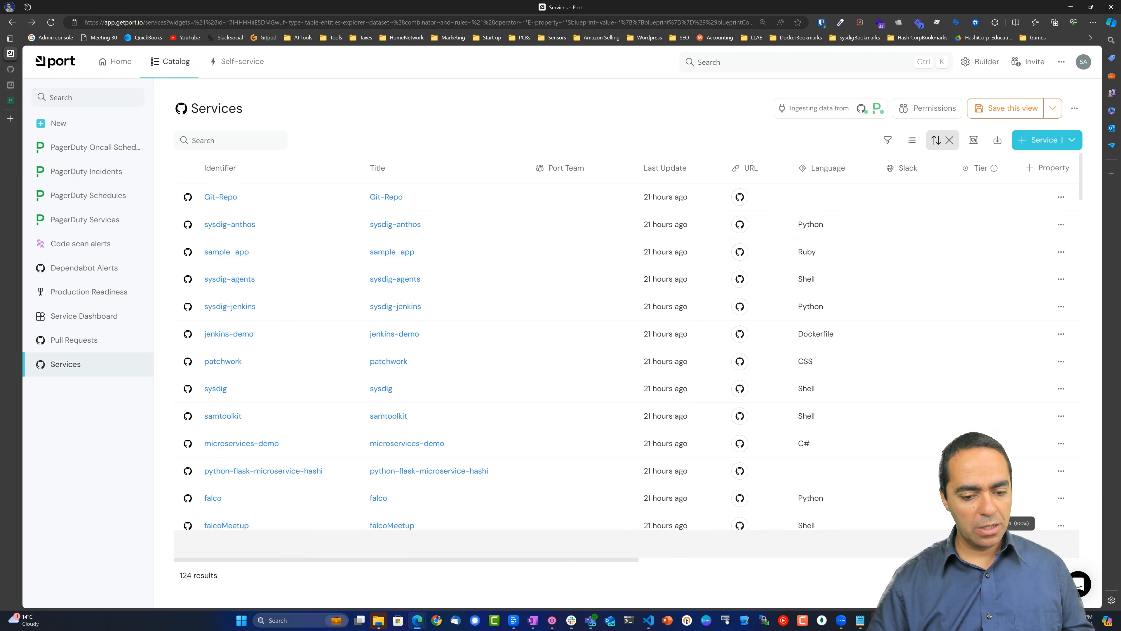
Sort the Services table ascending by Pagerduty Service so linked services come first.
left_click_drag(1008, 547, 1073, 548)
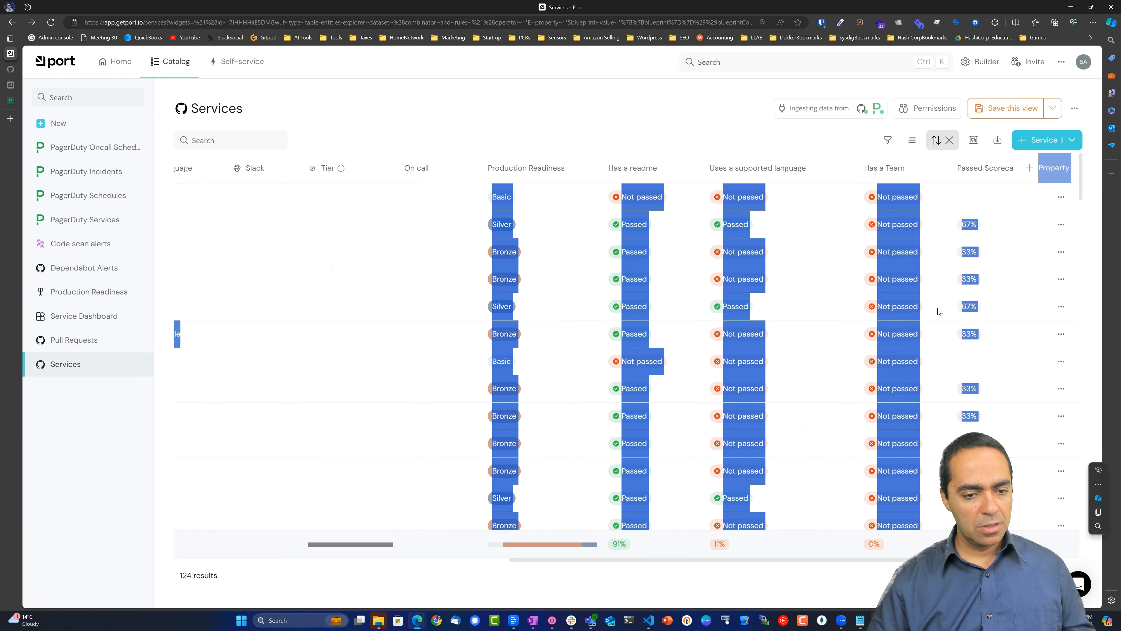
left_click(915, 181)
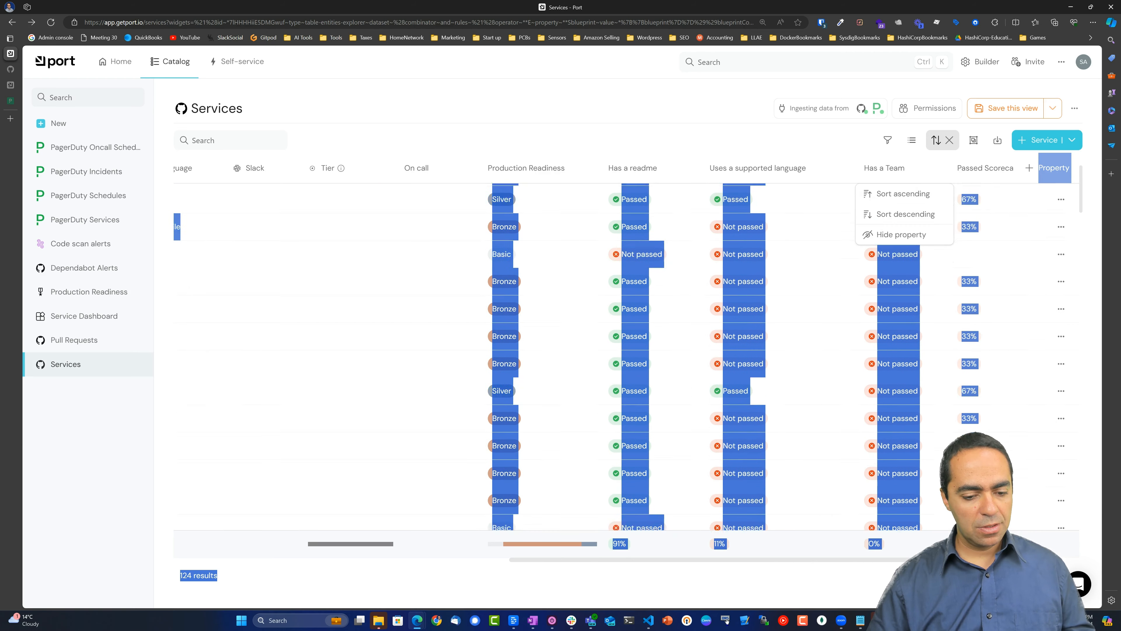
scroll(971, 508, "down", 2)
scroll(971, 508, "right", 5)
left_click(934, 300)
scroll(933, 299, "up", 5)
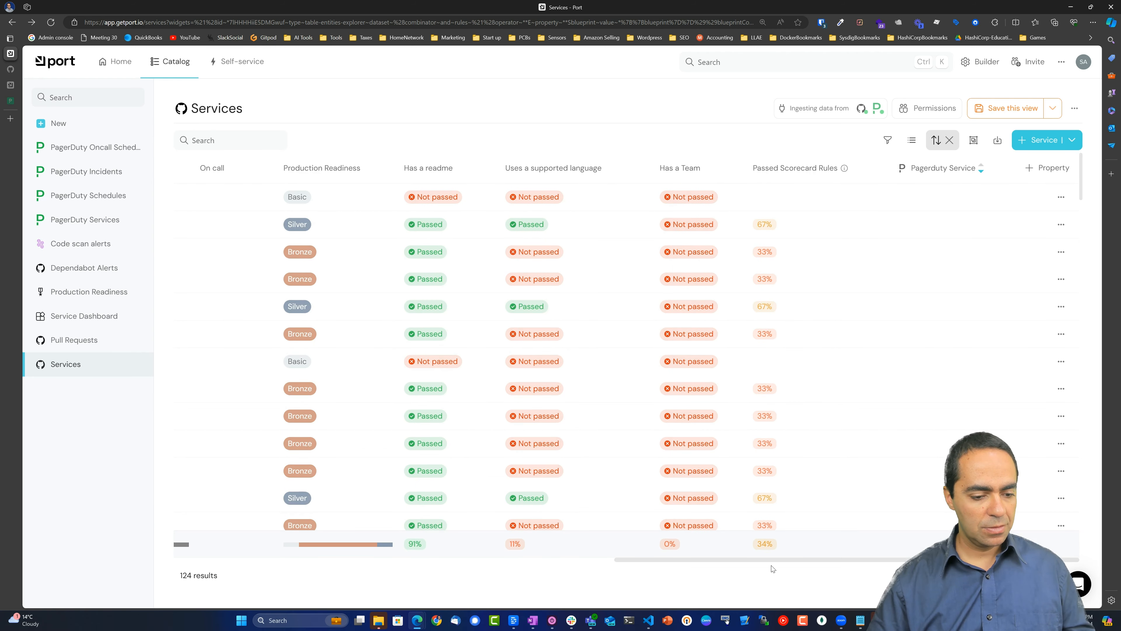
left_click(981, 168)
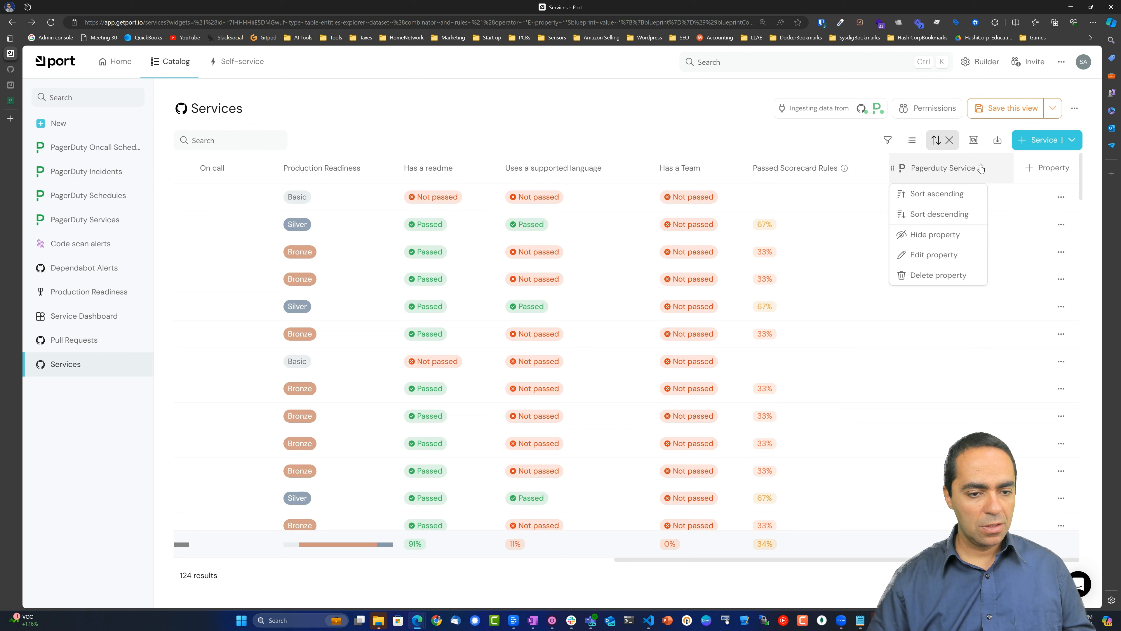
left_click(947, 195)
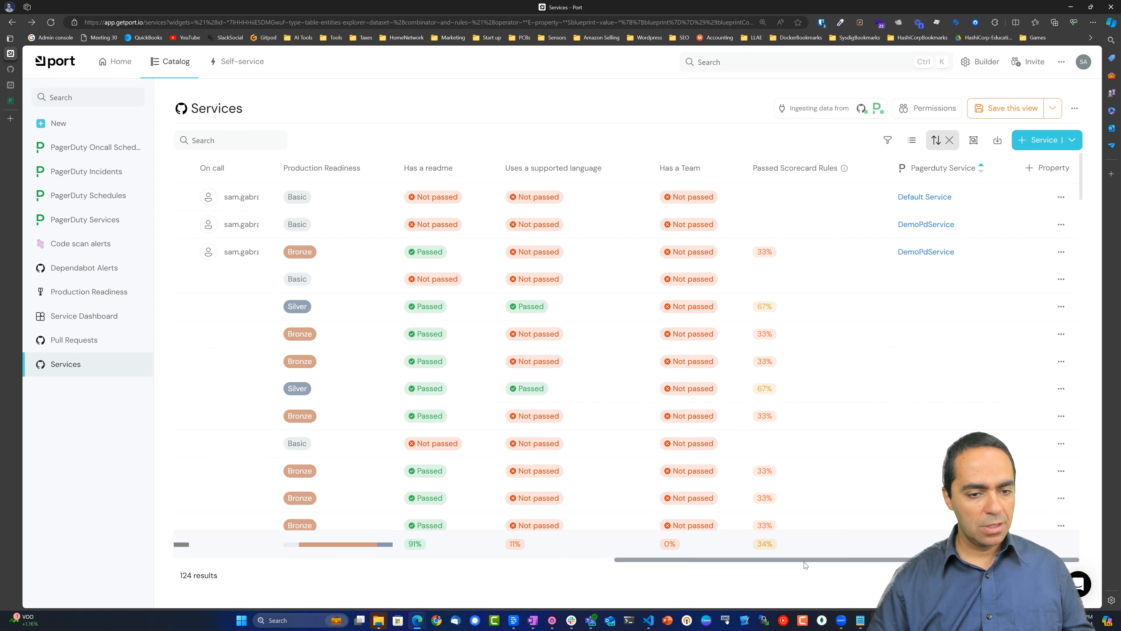
Scroll across the table and widen the On call column to show full addresses.
left_click_drag(804, 561, 350, 538)
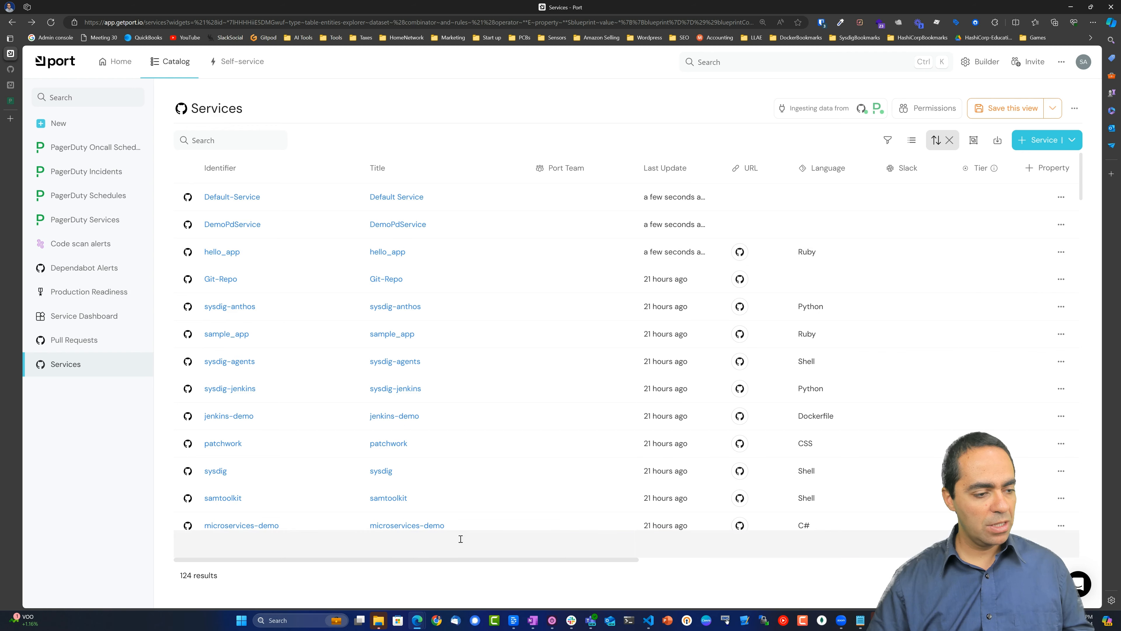
left_click_drag(472, 564, 913, 560)
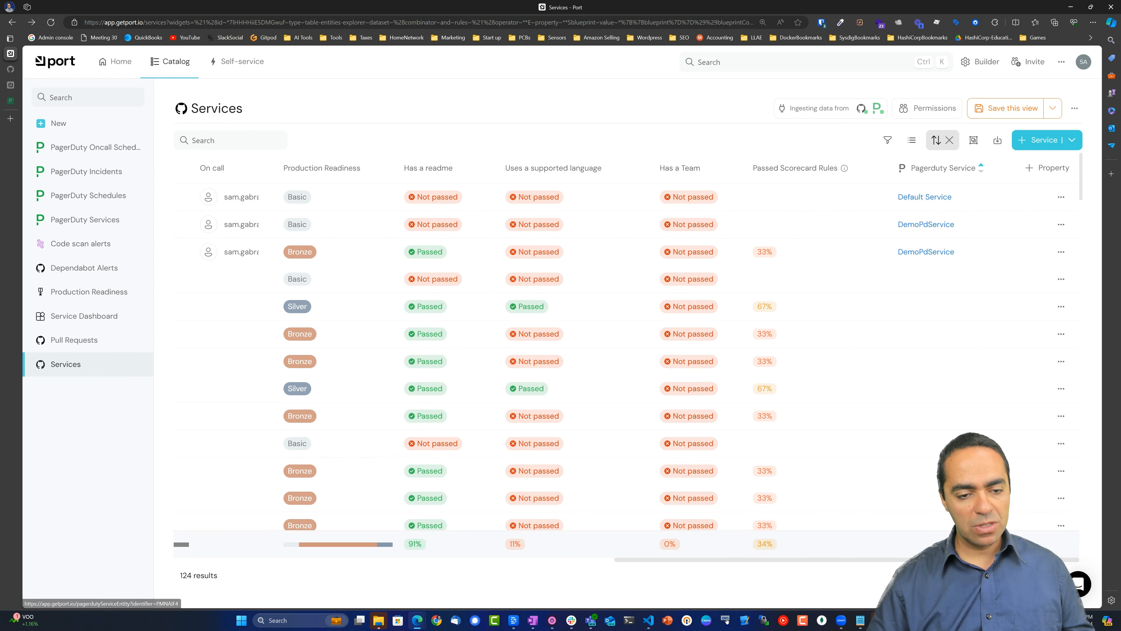
left_click_drag(898, 559, 440, 553)
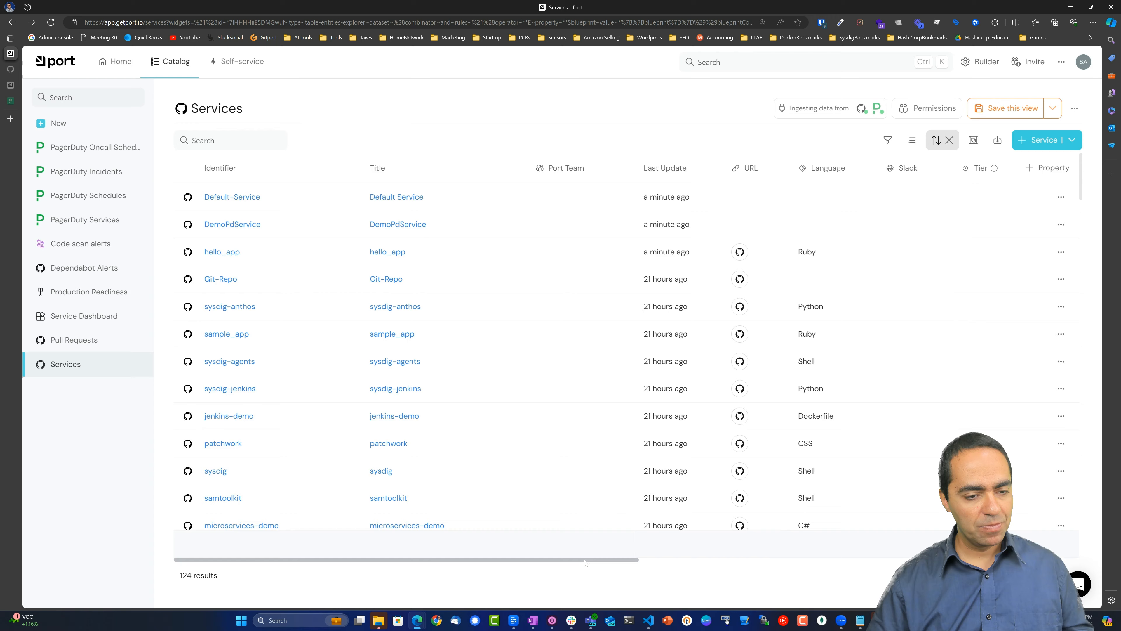
left_click_drag(584, 559, 876, 566)
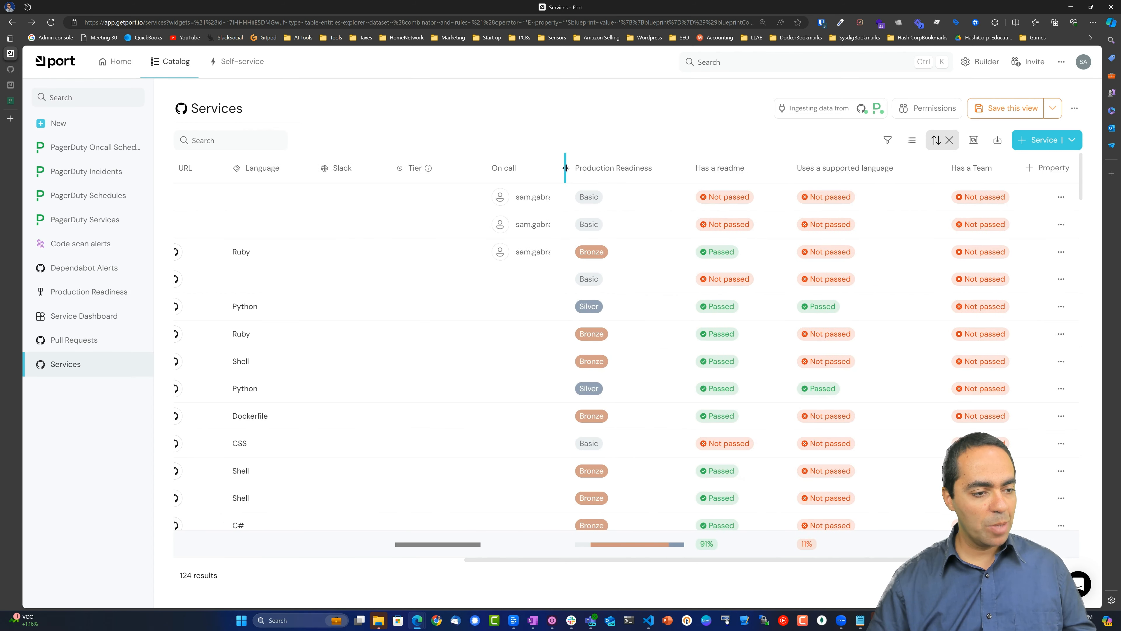
left_click_drag(566, 168, 658, 168)
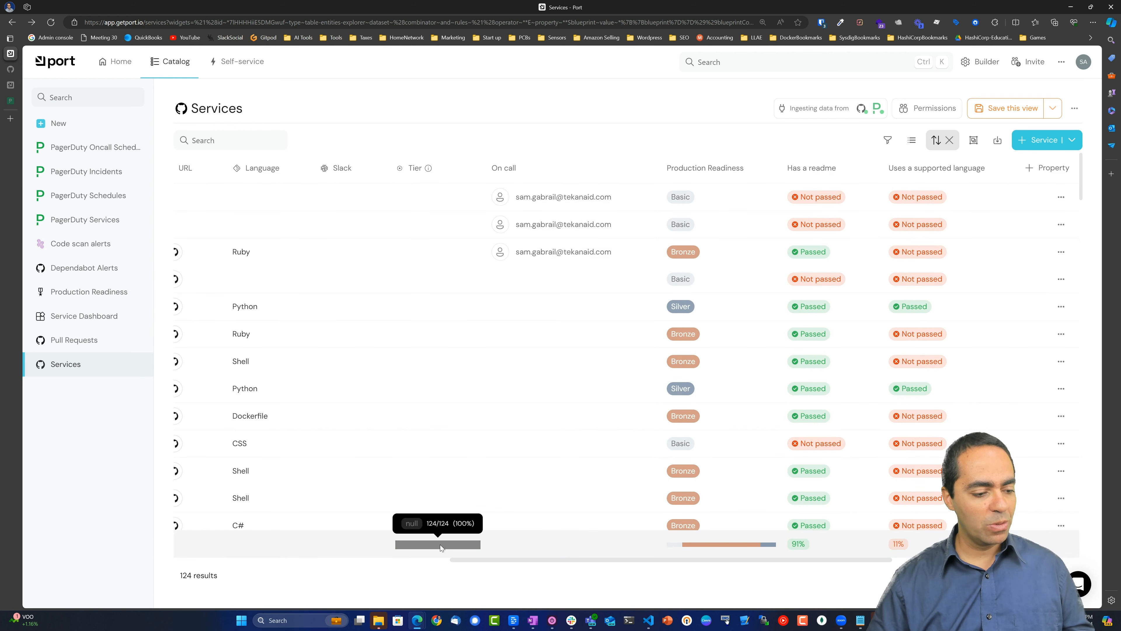
In PagerDuty, open My On-Call Shifts and scroll through the May on-call calendar.
left_click(11, 100)
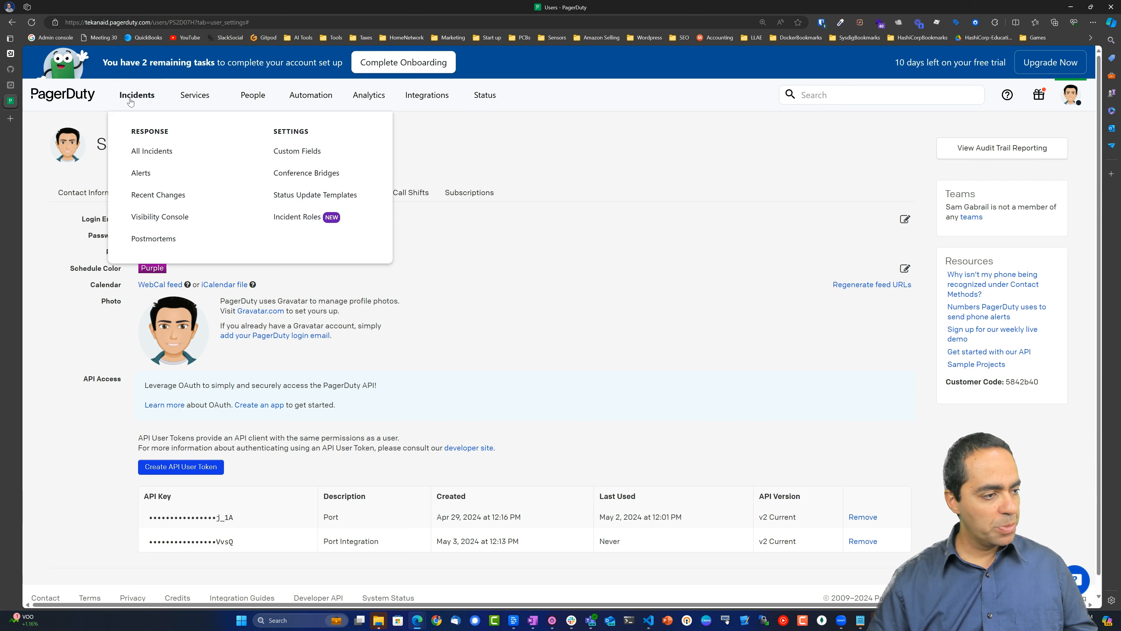
mouse_move(198, 105)
mouse_move(250, 104)
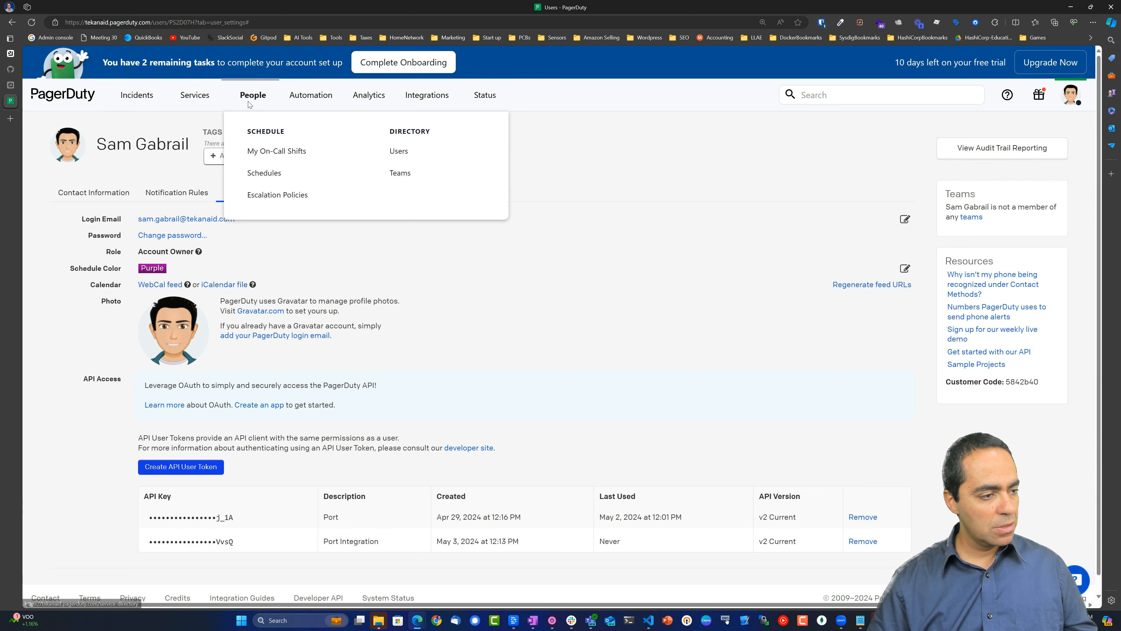
left_click(266, 152)
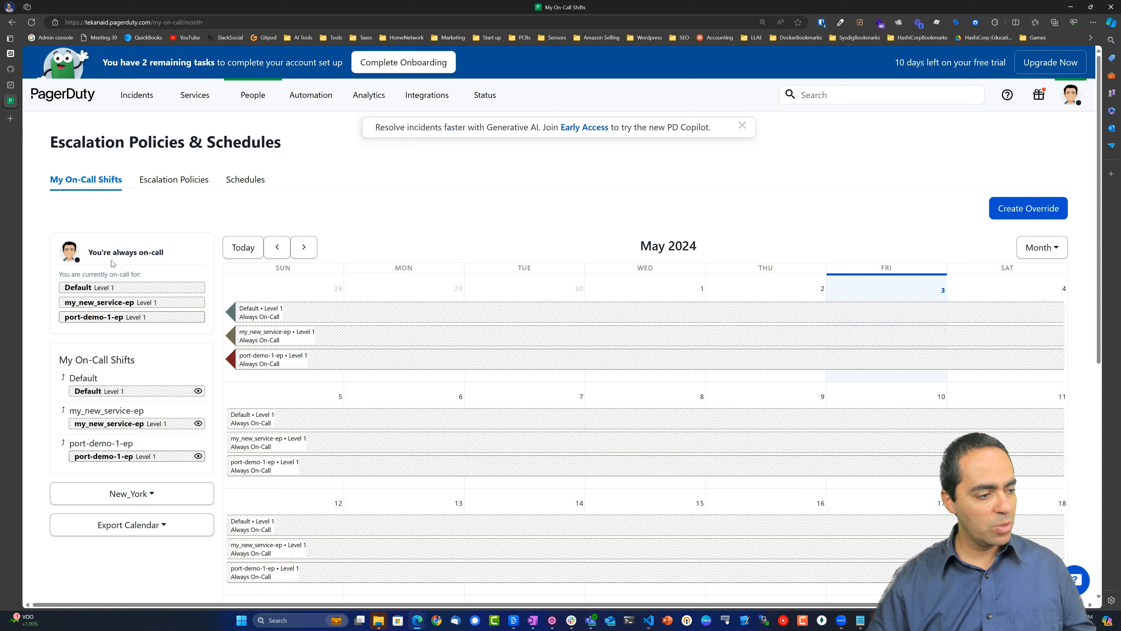
scroll(168, 295, "down", 6)
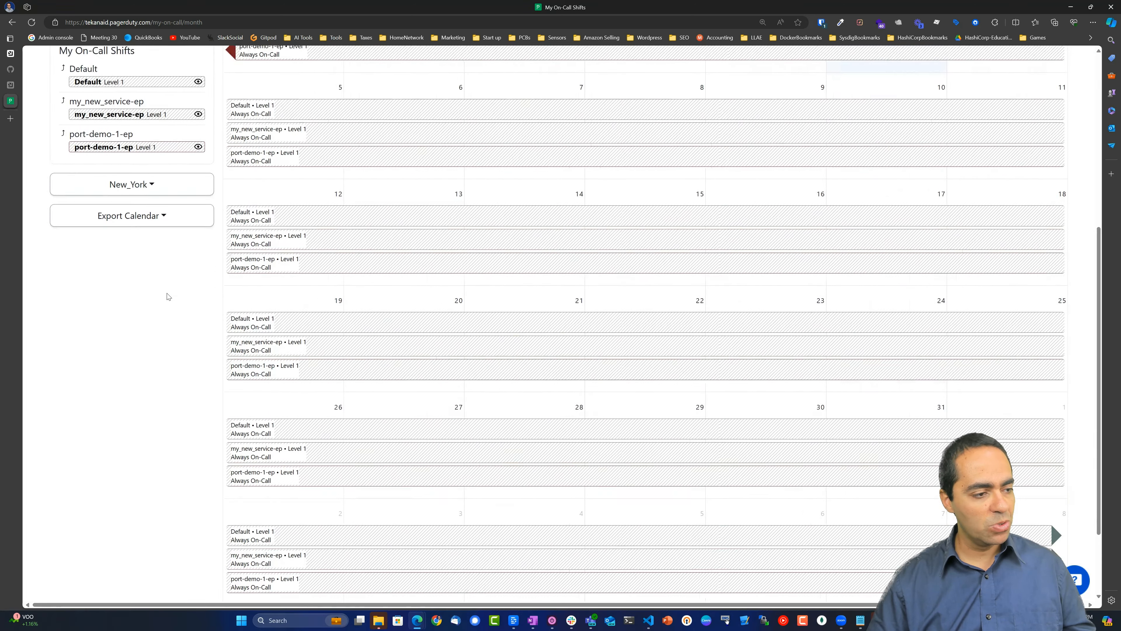
scroll(167, 295, "up", 6)
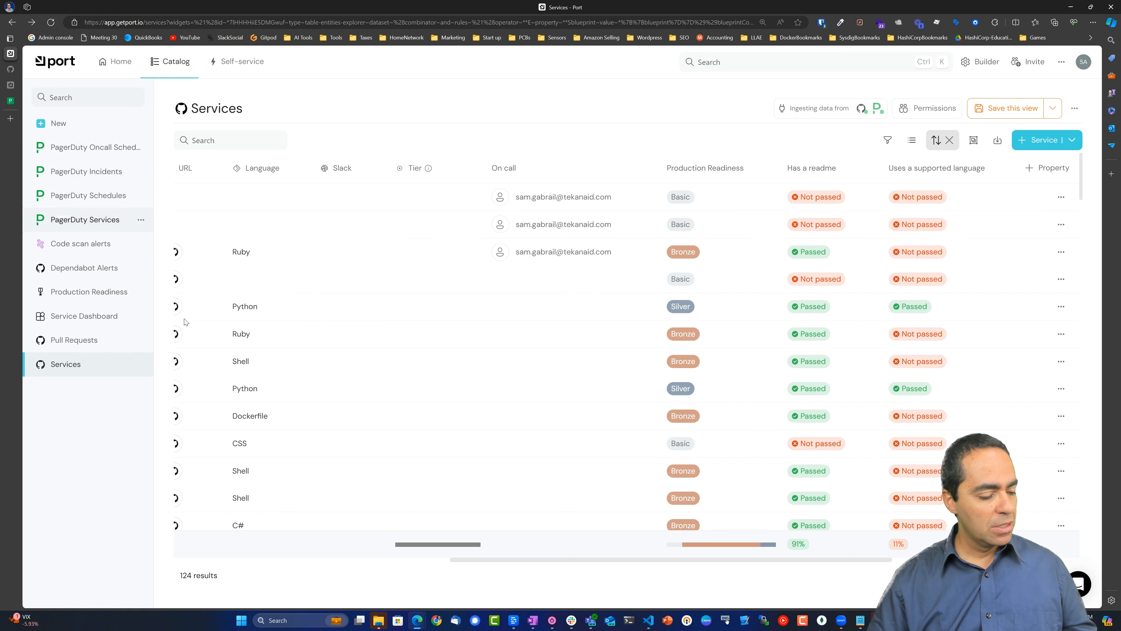
Open .github/CODEOWNERS in VS Code, inspect the default owner rule on line 8, then minimize the editor.
key("alt+Tab")
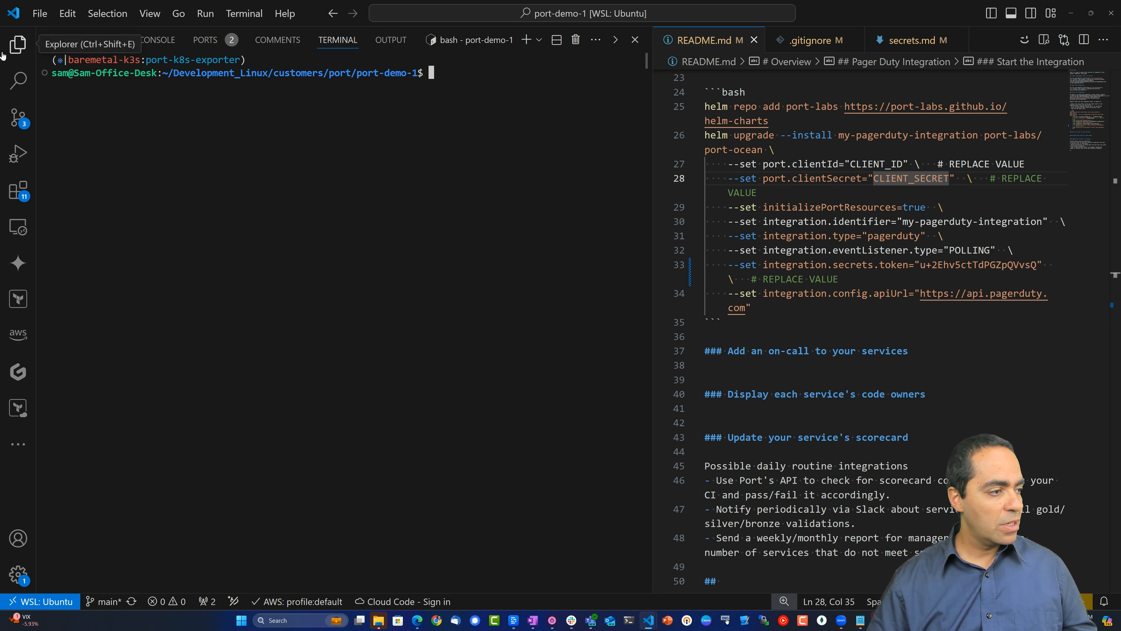
left_click(17, 44)
left_click(86, 146)
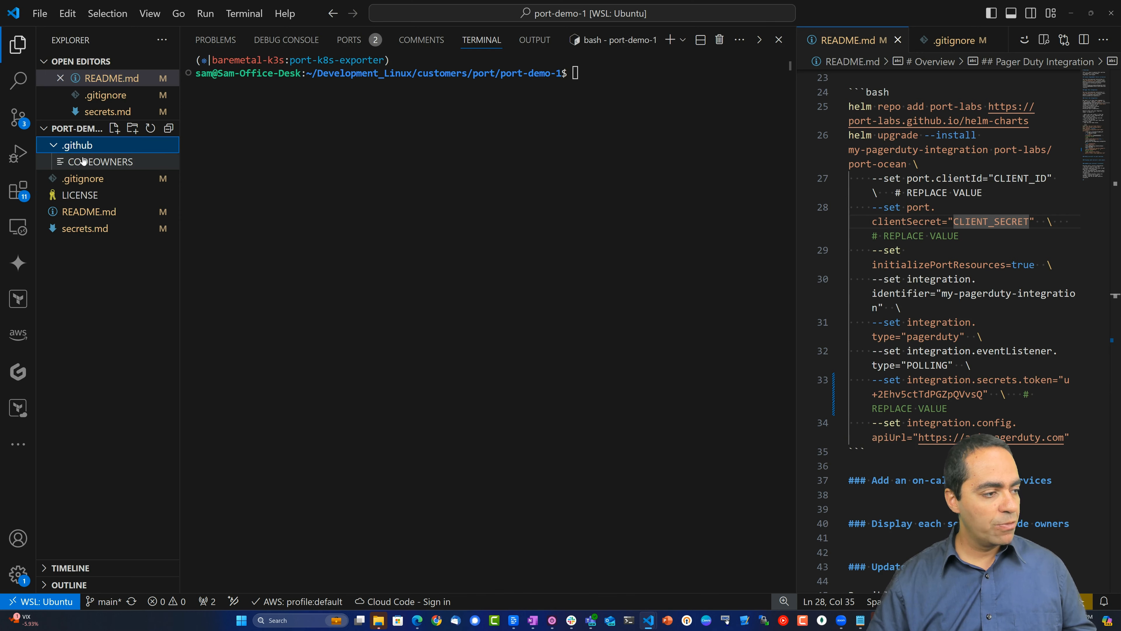
left_click(86, 162)
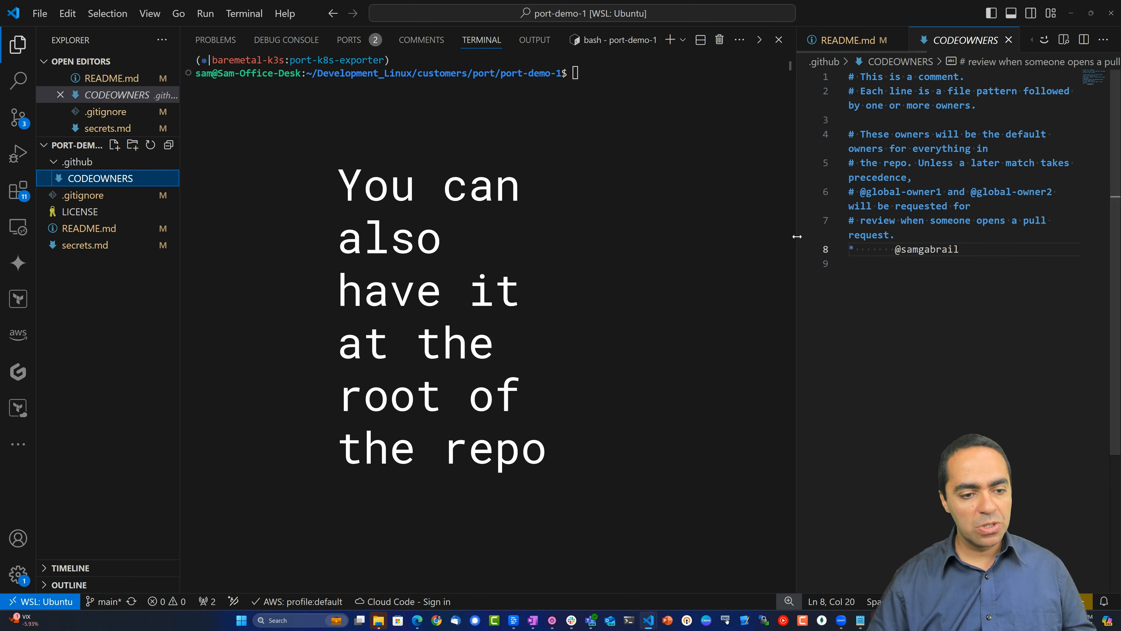
left_click_drag(797, 245, 605, 230)
left_click(724, 209)
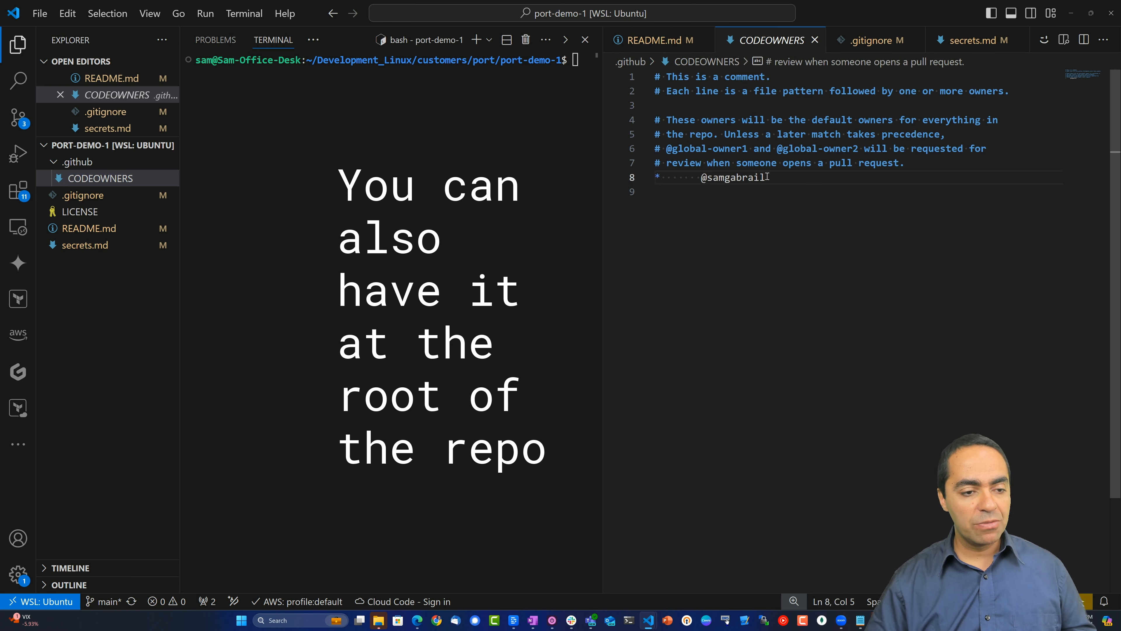
left_click_drag(767, 177, 705, 178)
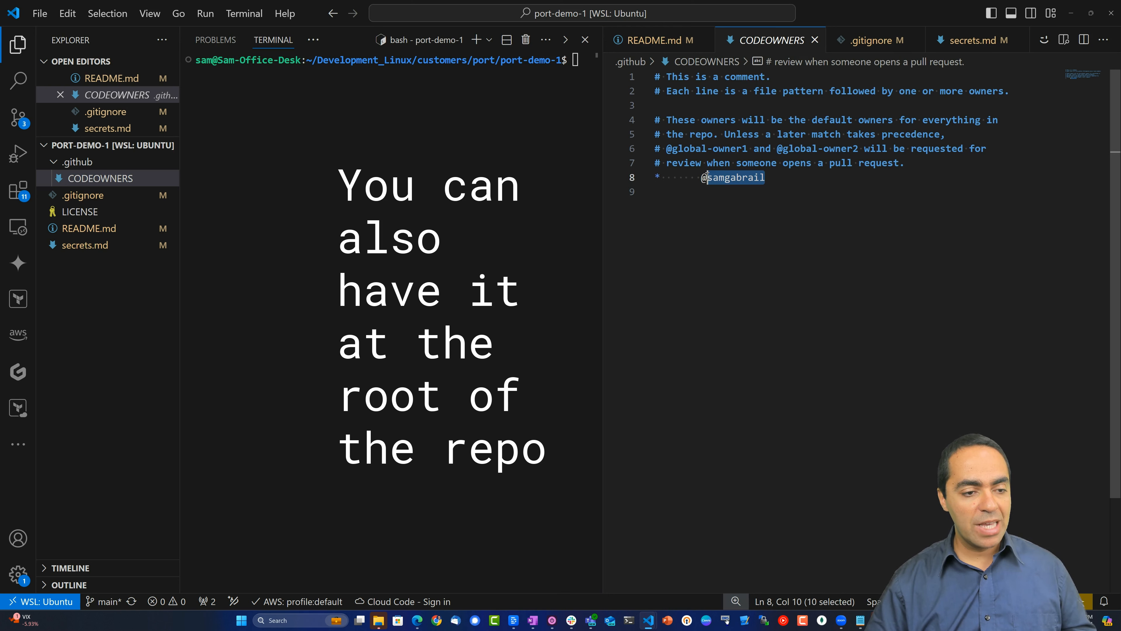
left_click(661, 177)
left_click(670, 212)
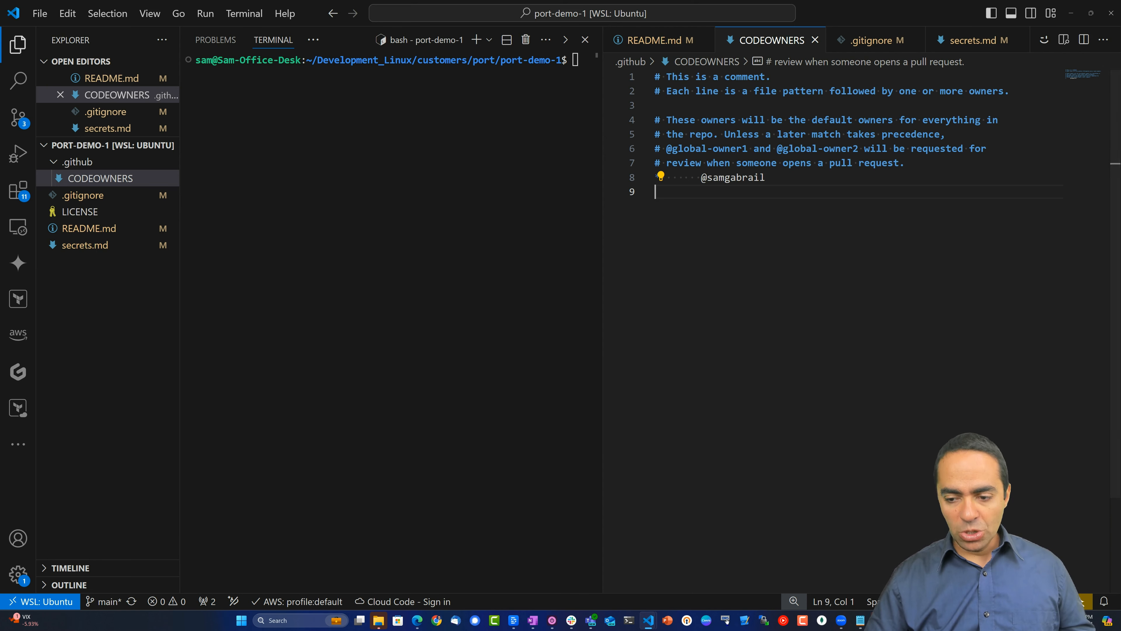
left_click(1071, 13)
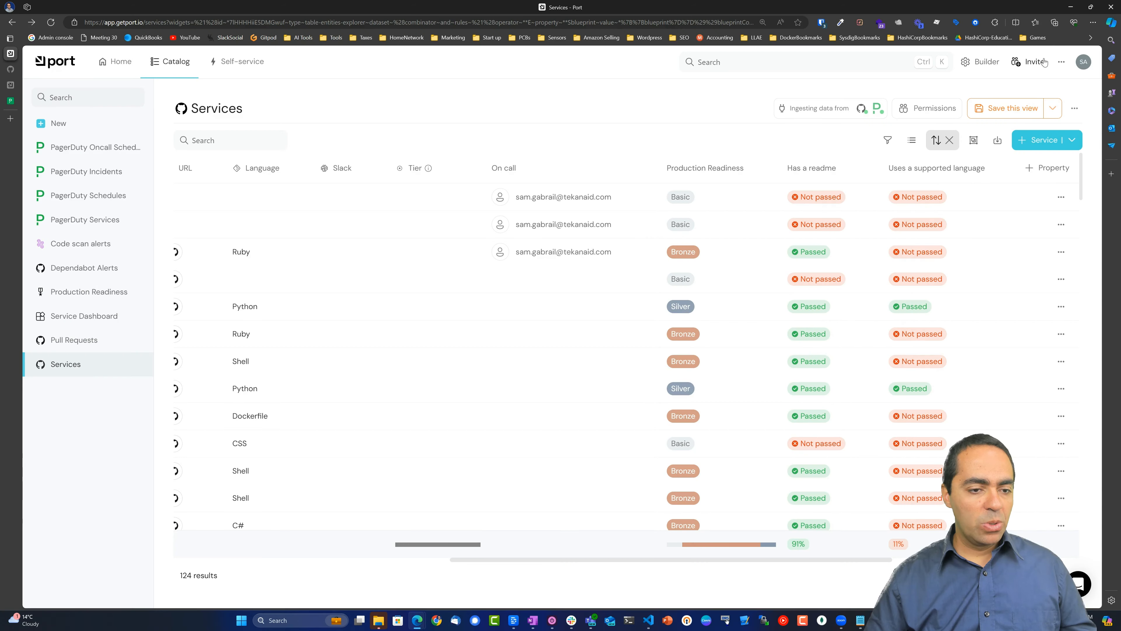
In the data model, start a new Service property titled 'Code owners' of type String.
left_click(978, 62)
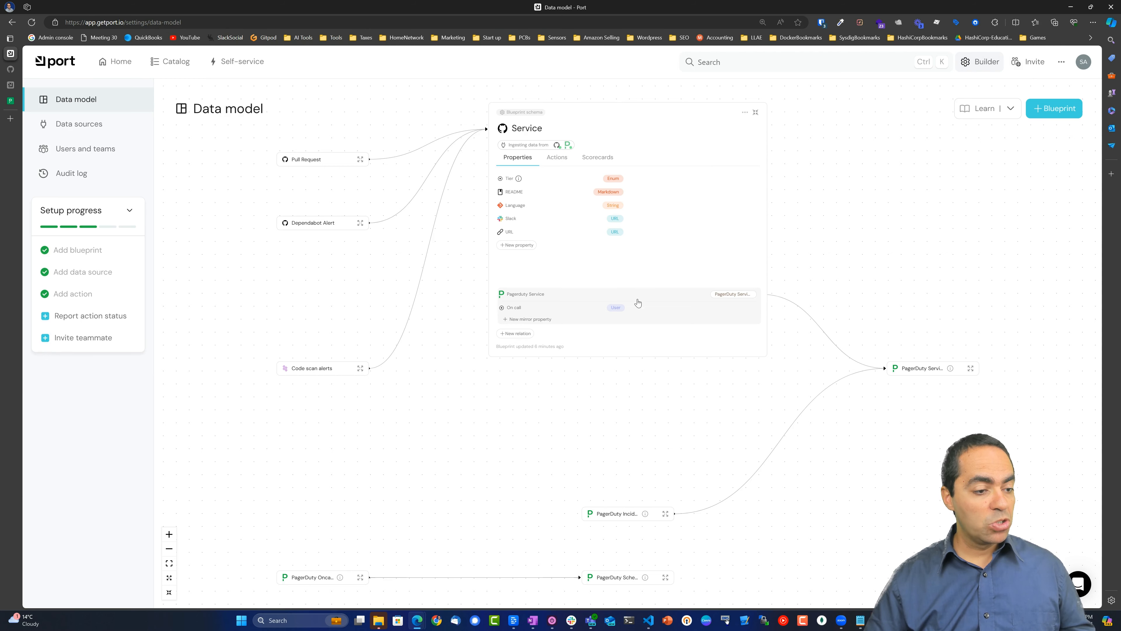
left_click(519, 246)
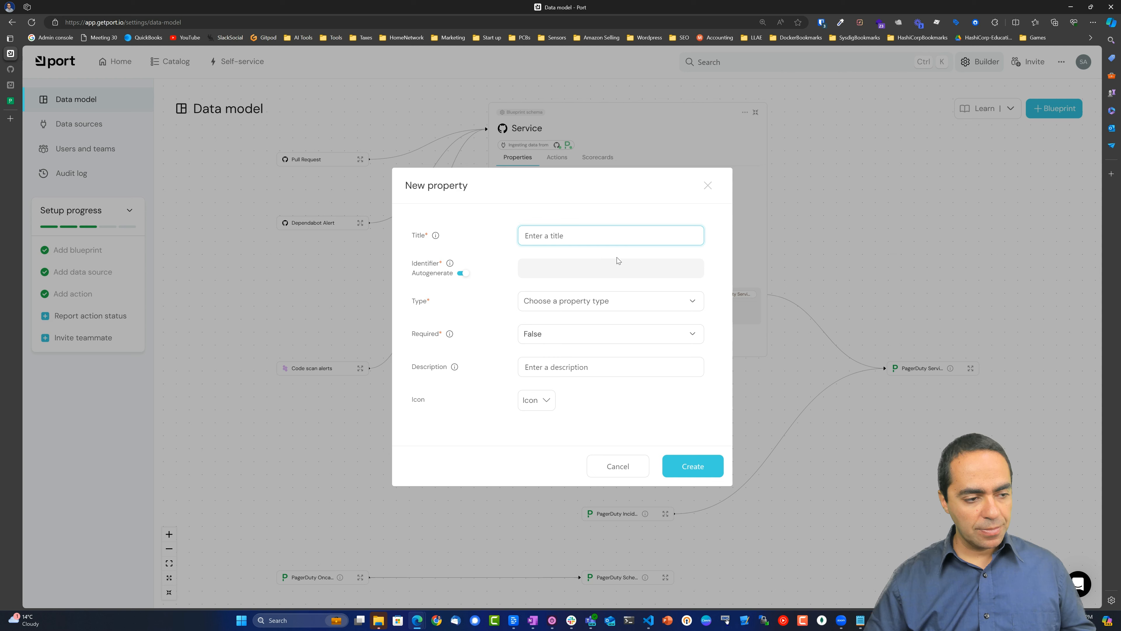
type("Code owners")
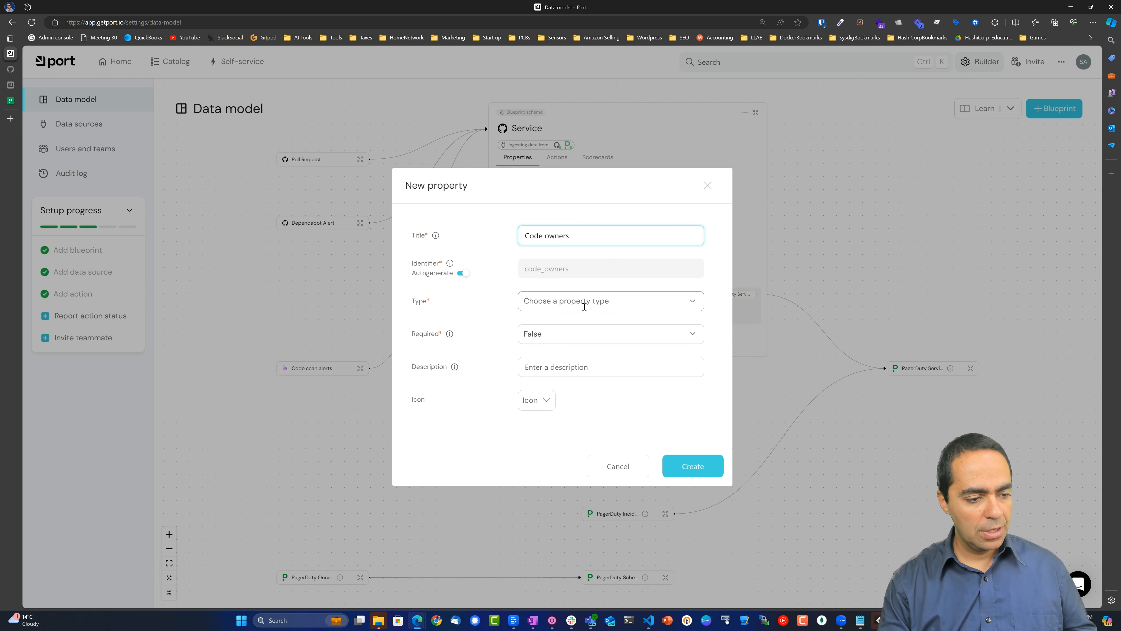
left_click(592, 301)
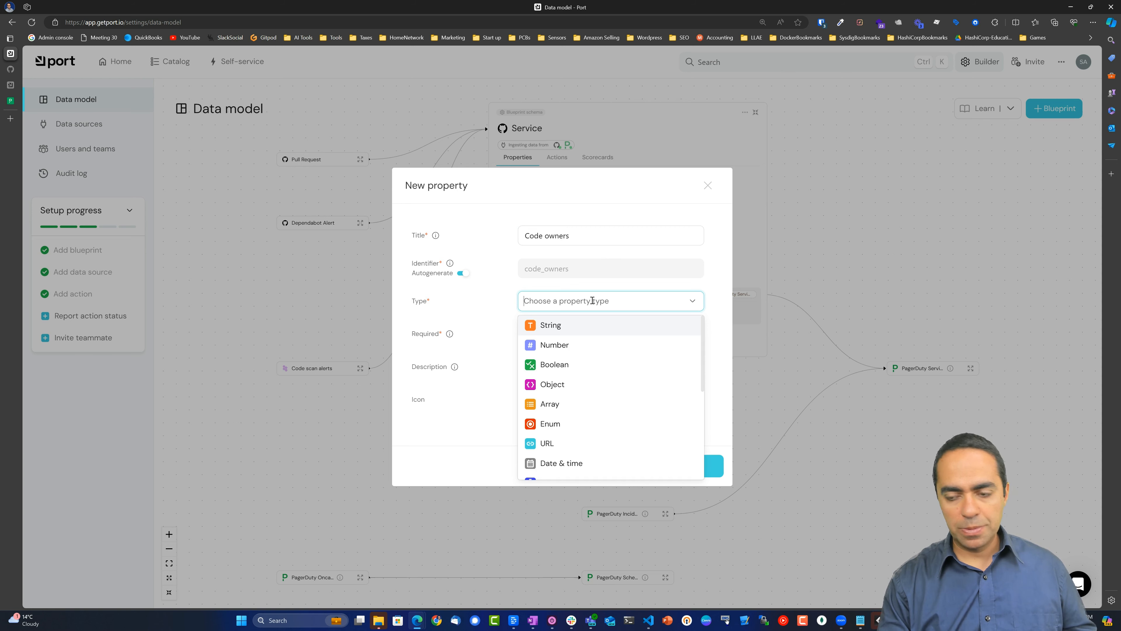
type("s")
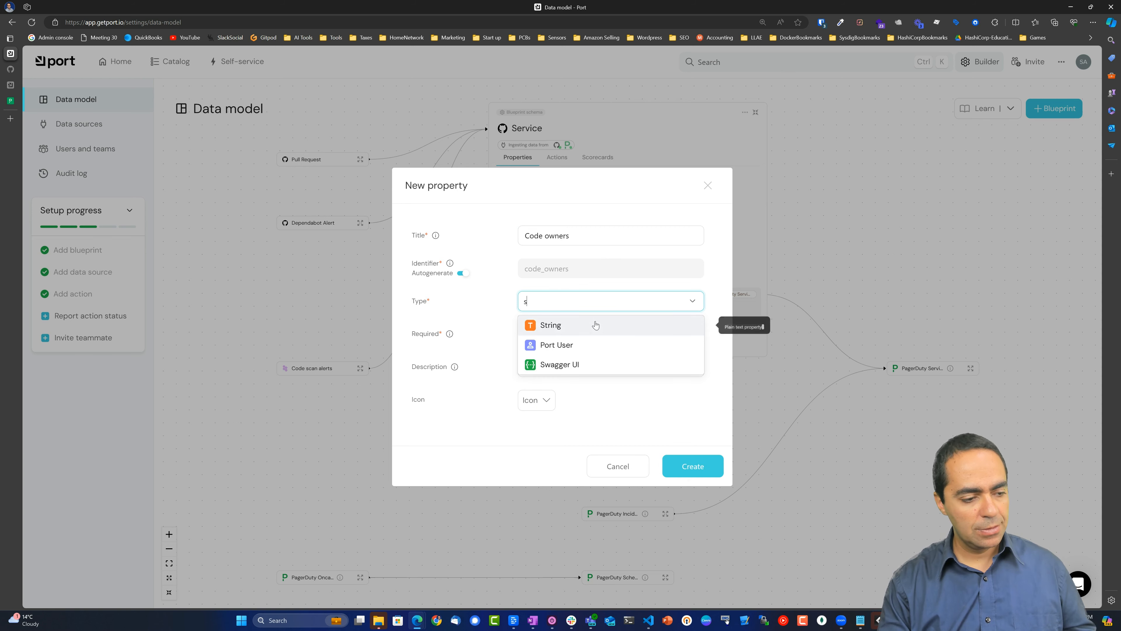
left_click(595, 325)
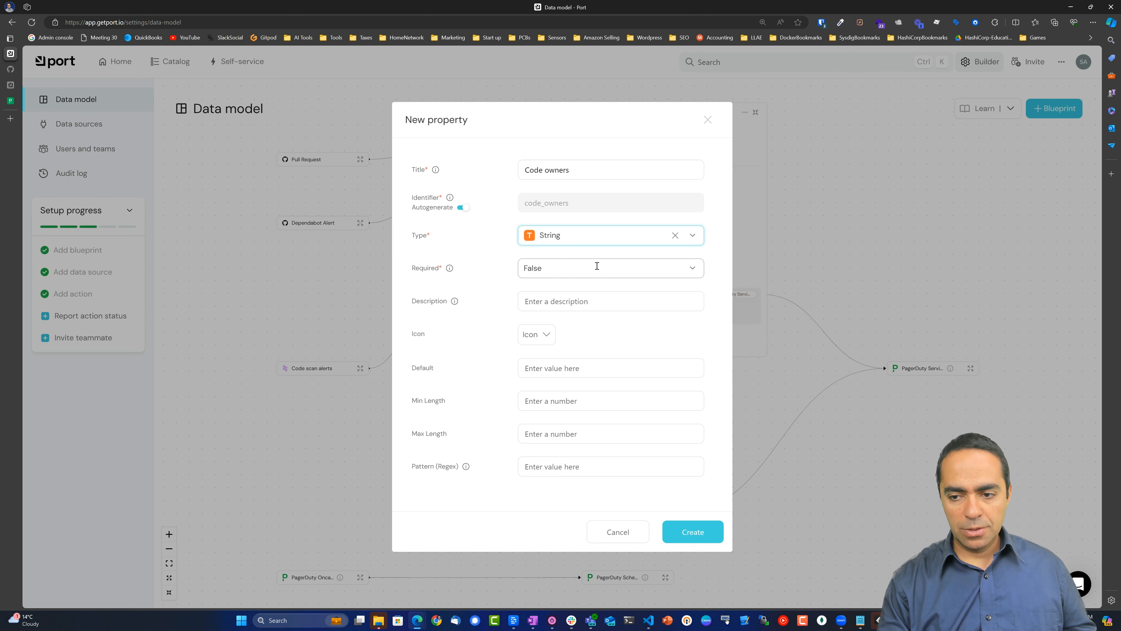
Describe it as "This service's code owners", give it the GitHub icon, and create it.
left_click(604, 300)
type("This service's code owners")
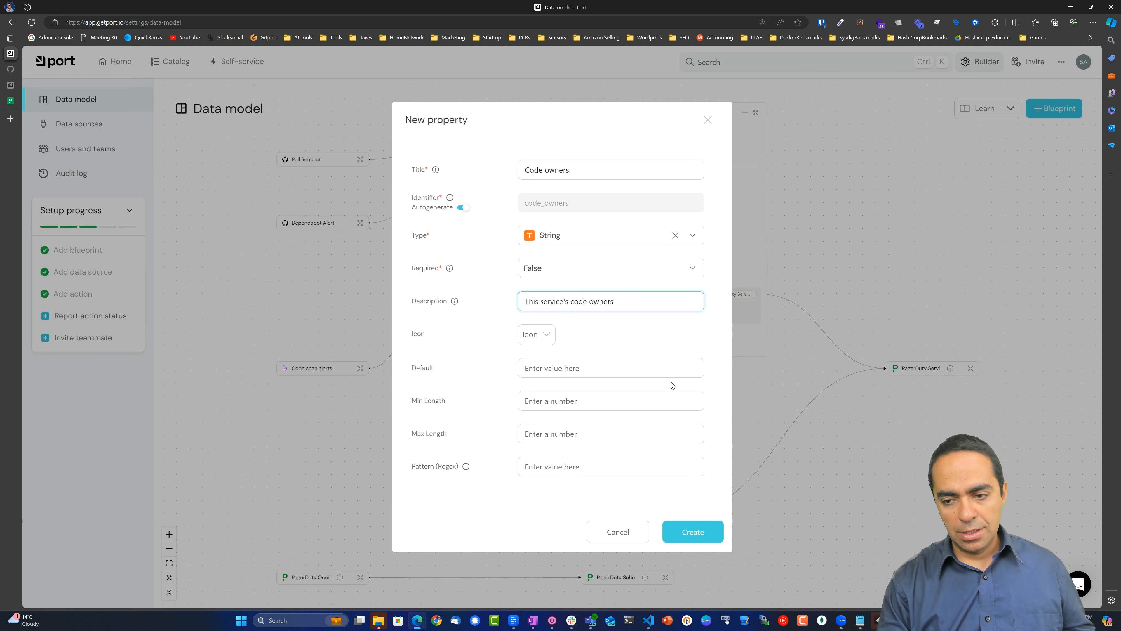
left_click(548, 339)
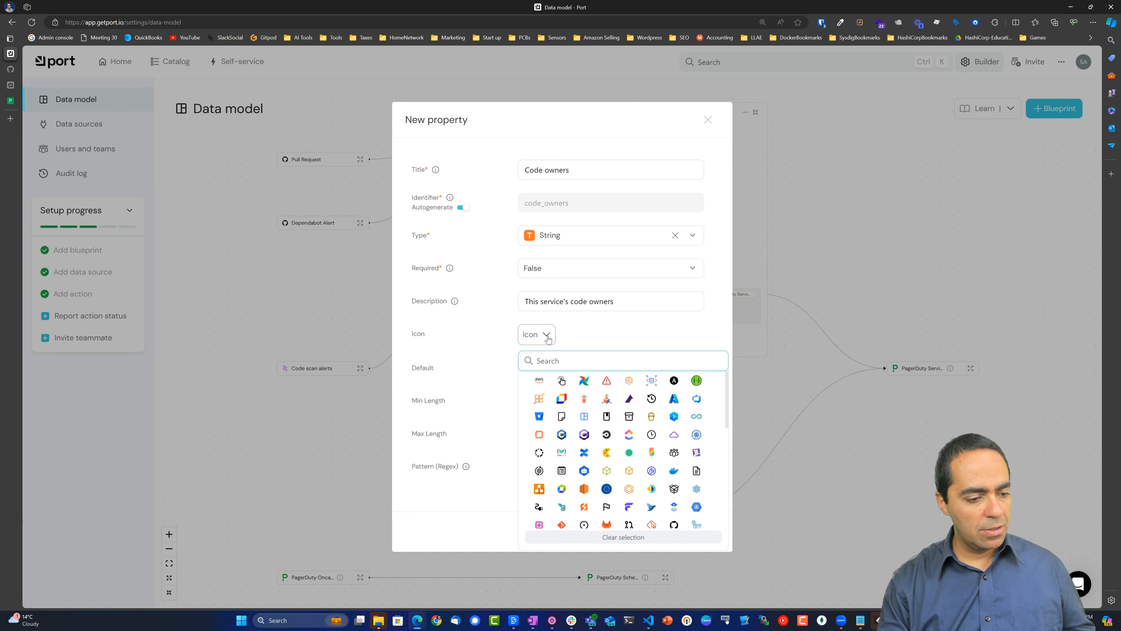
type("git")
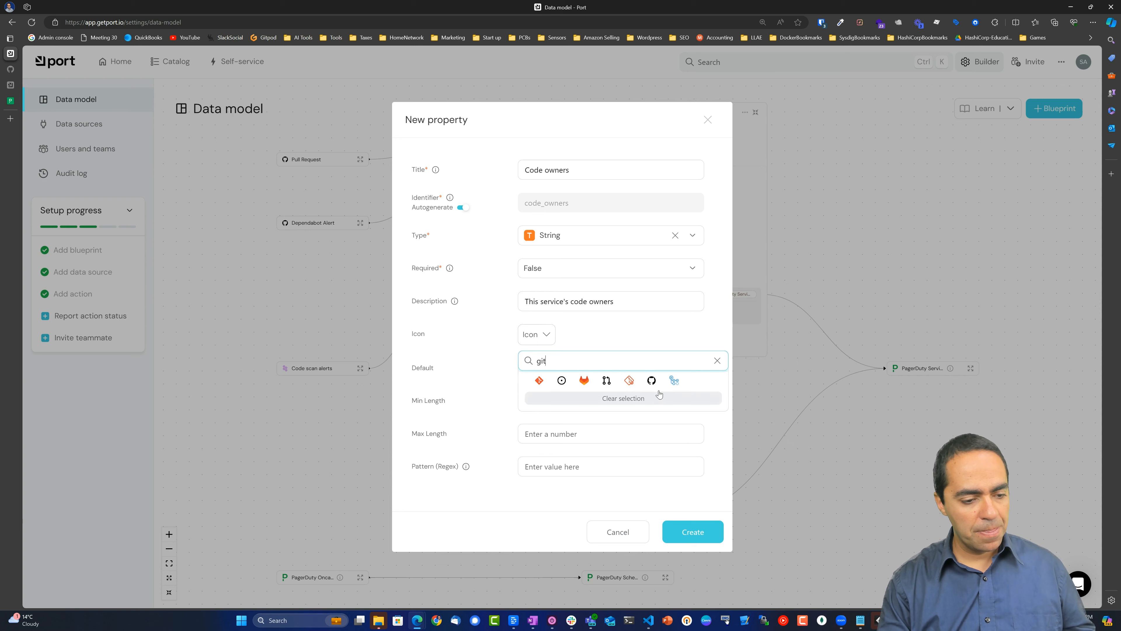
left_click(651, 381)
left_click(578, 372)
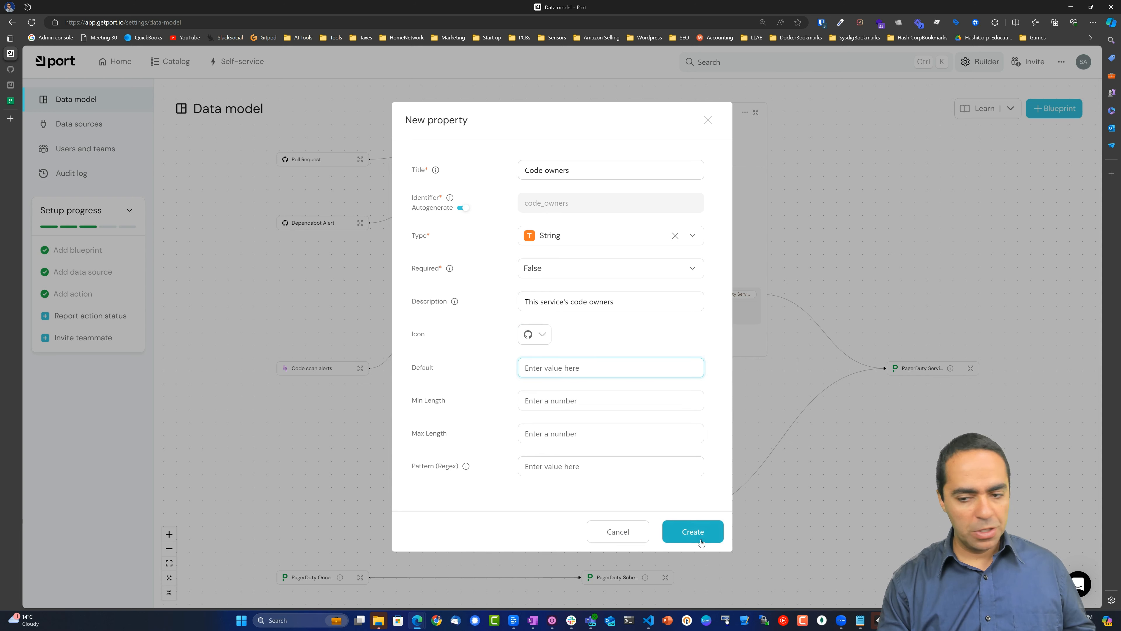
left_click(691, 532)
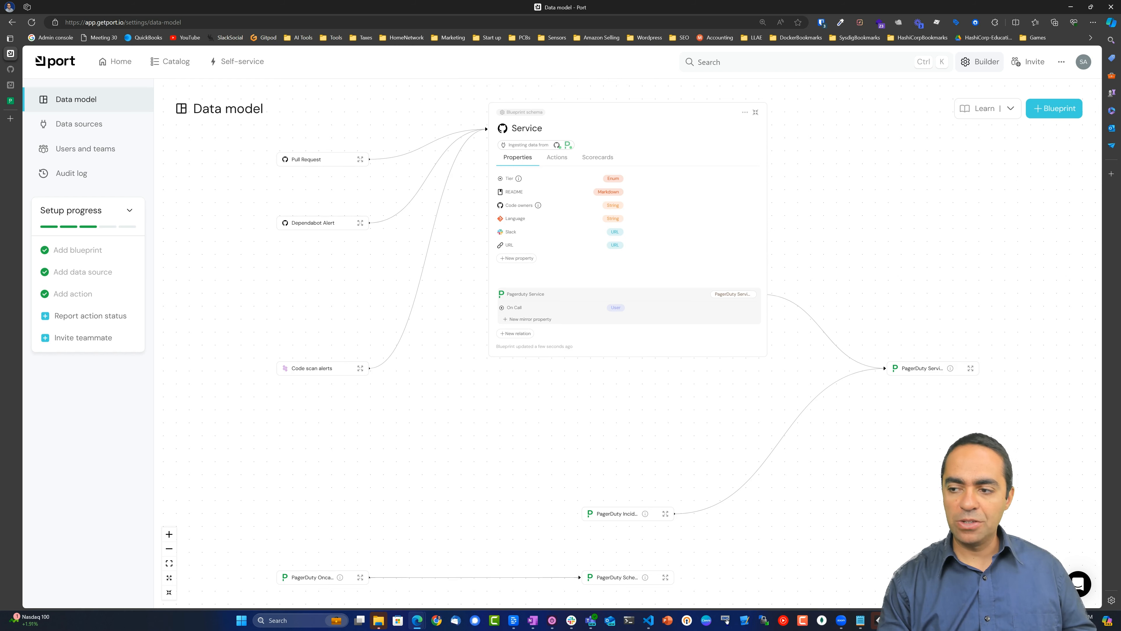
Add 'code_owners: file://CODEOWNERS' to the GitHub exporter's repository mapping, then save and resync.
left_click(87, 124)
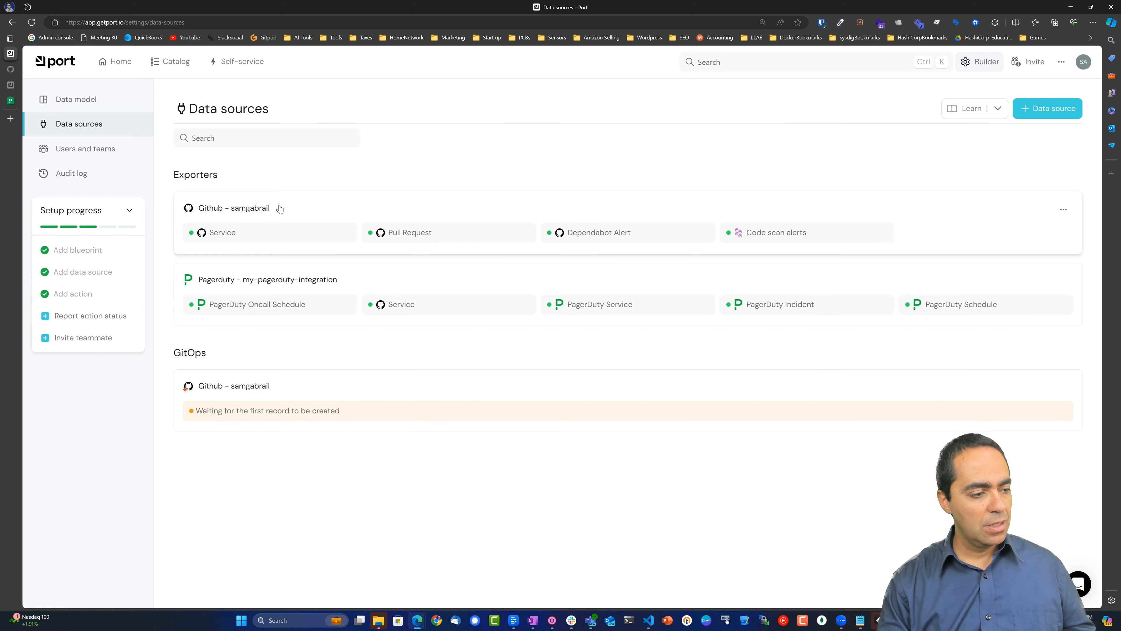
left_click(298, 211)
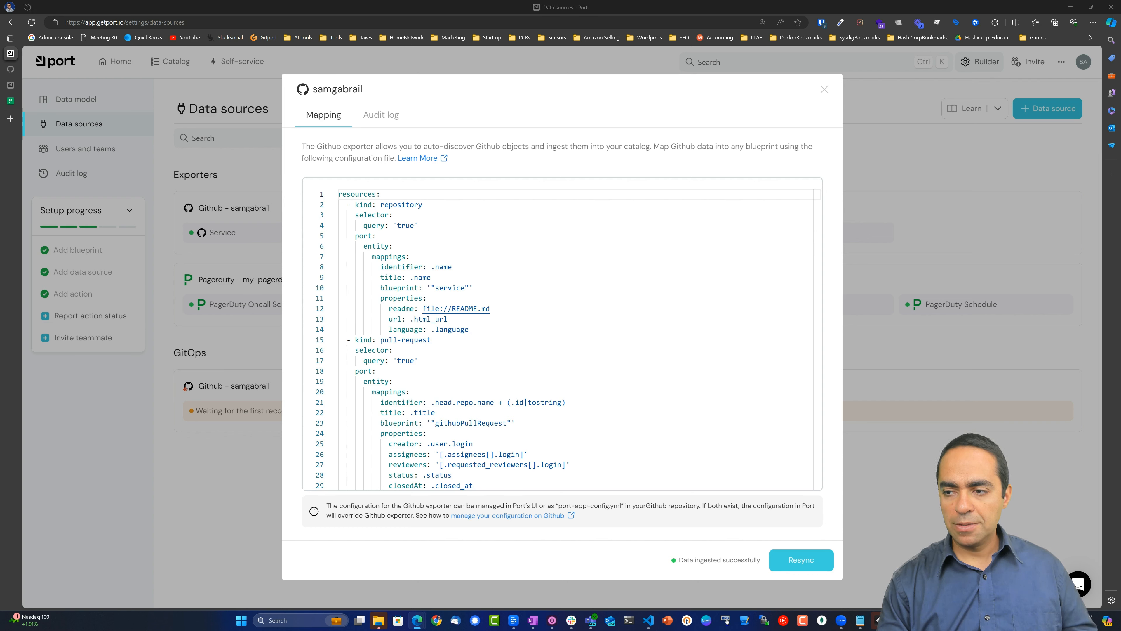
left_click(490, 328)
key("Return")
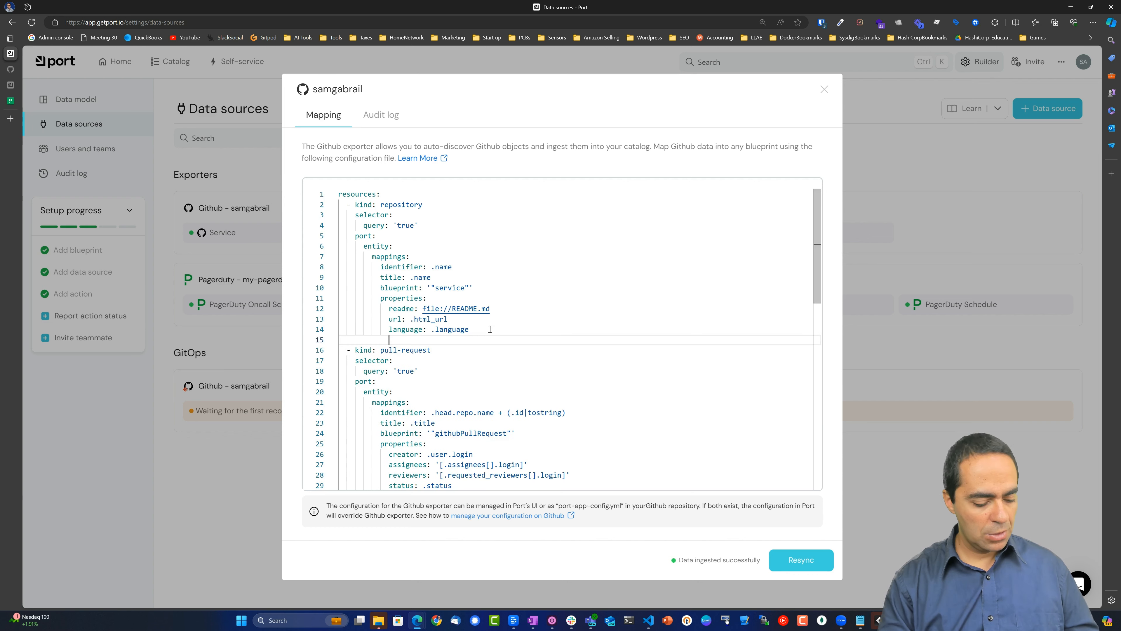
type("code_owners: file://CODEOWNERS")
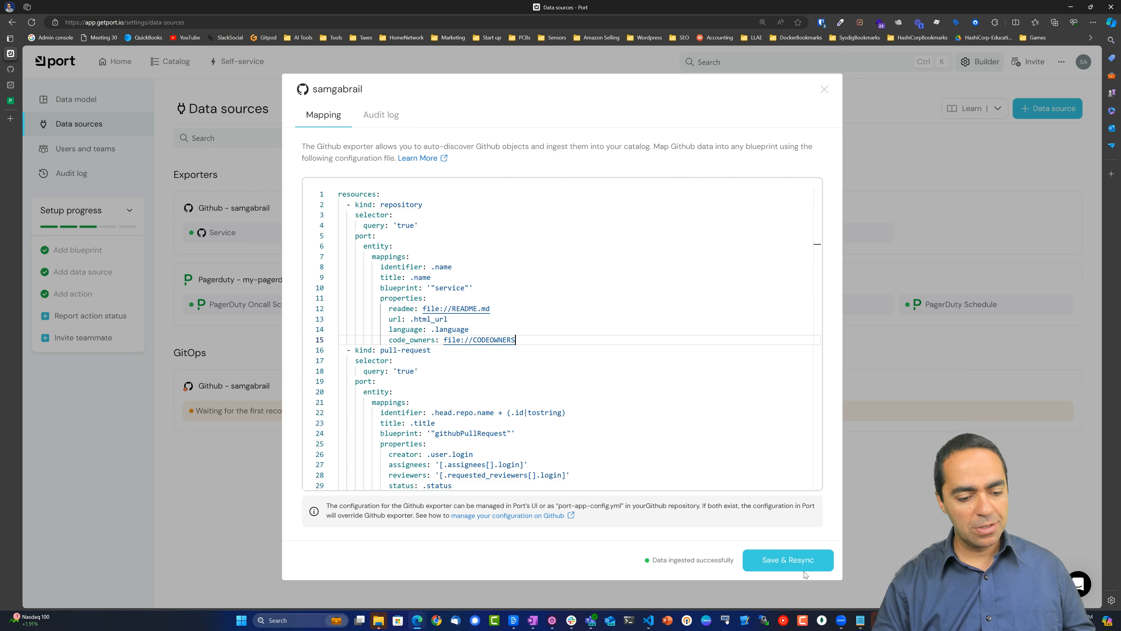
left_click(803, 562)
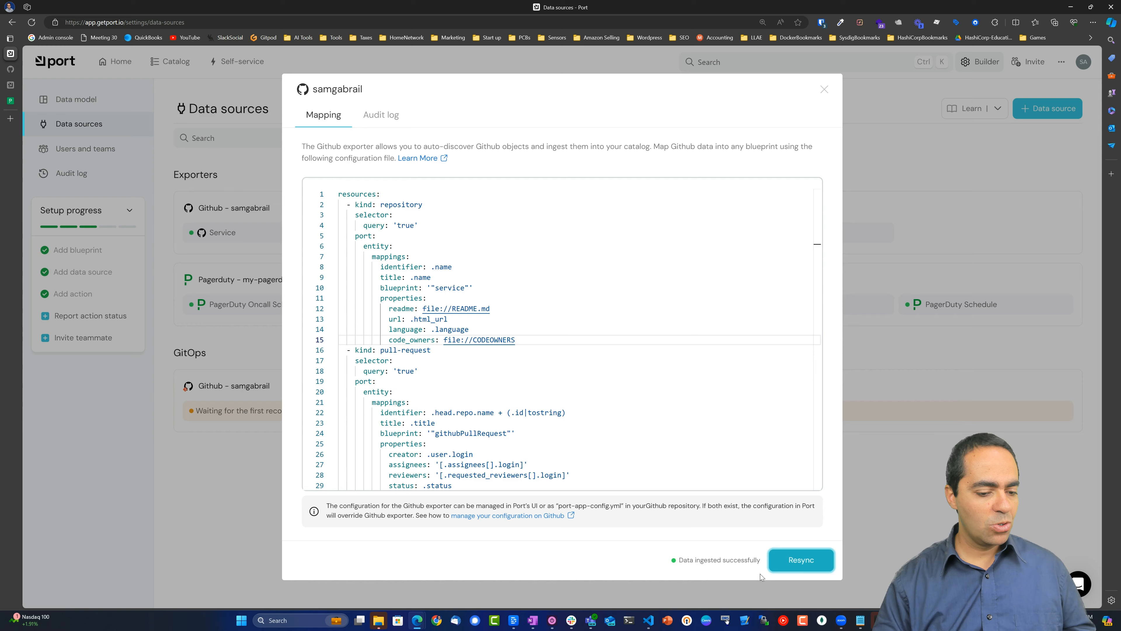
left_click(886, 522)
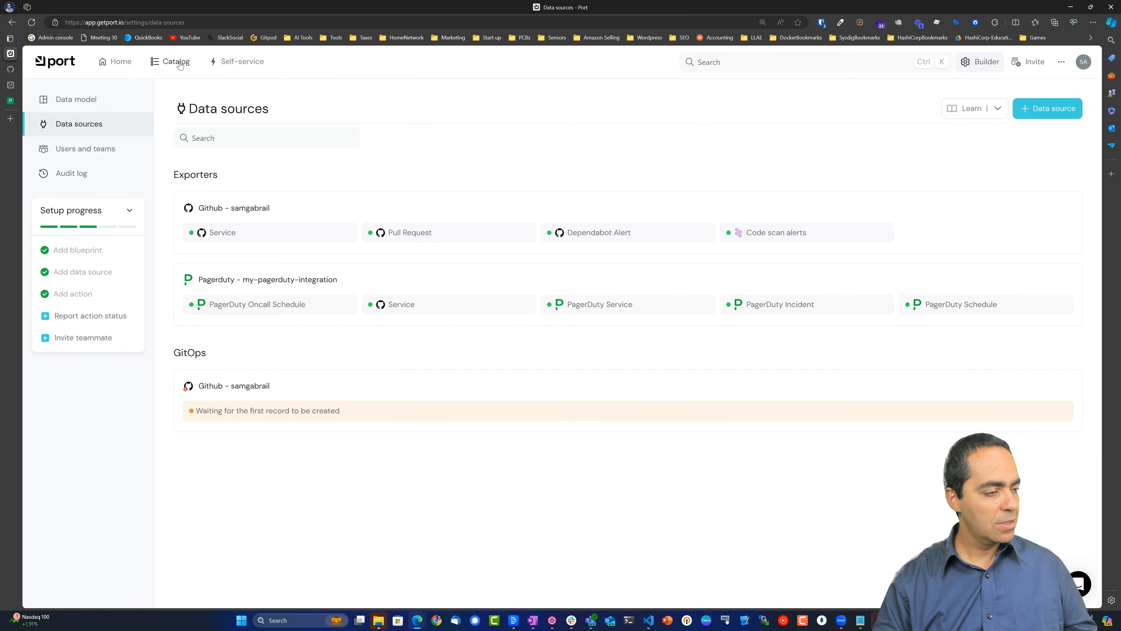
Open the Services catalog and scroll the table across to the Code owners column.
left_click(170, 61)
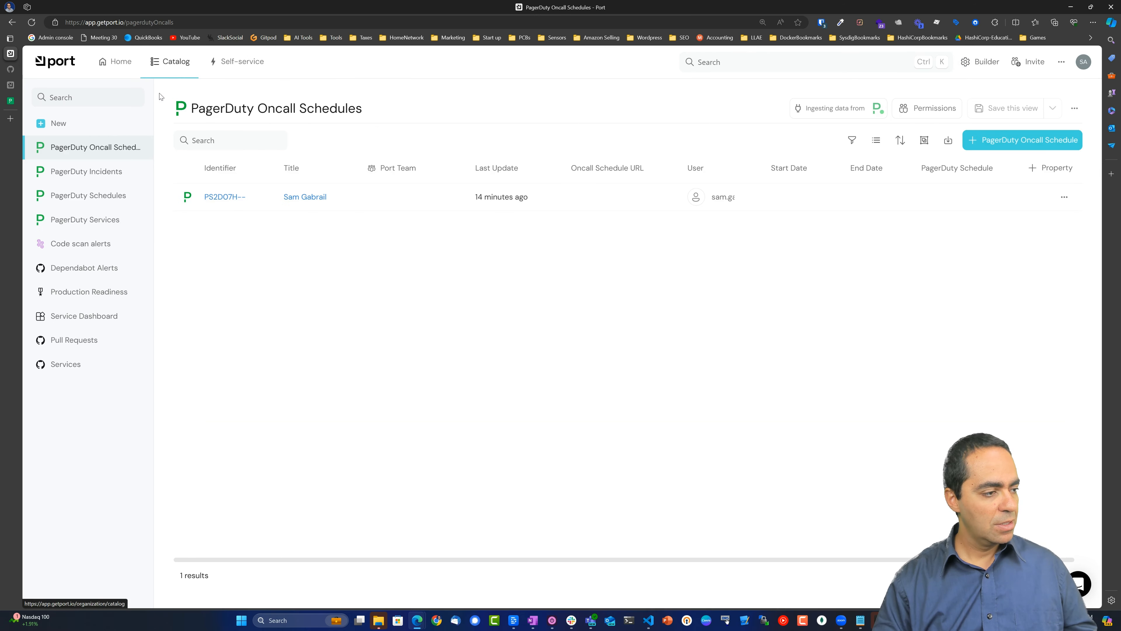
left_click(59, 362)
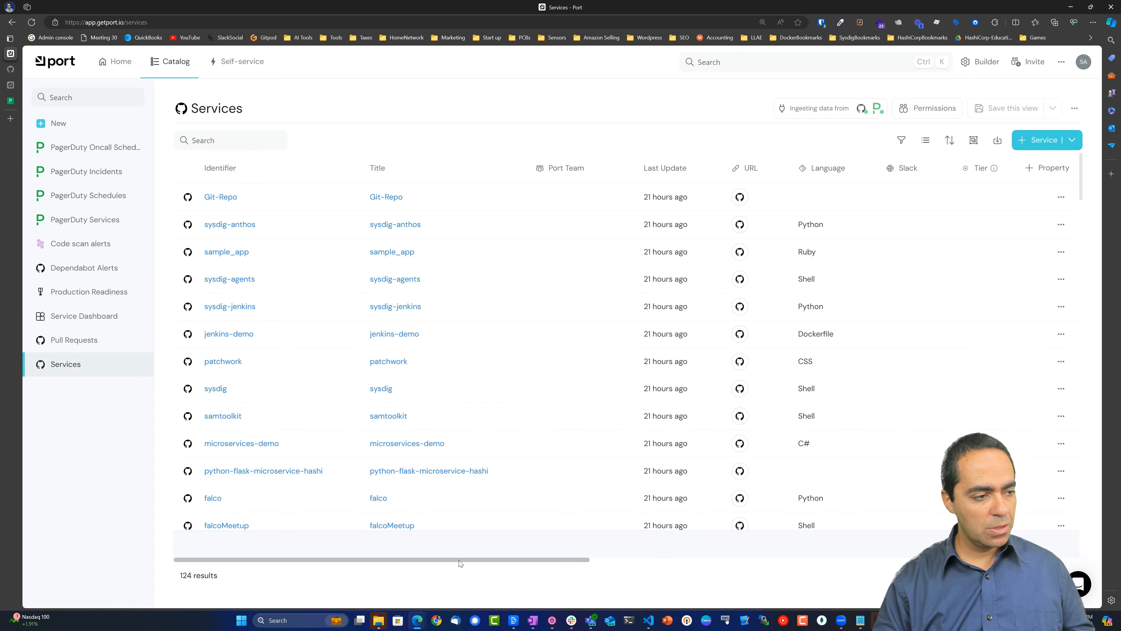
left_click_drag(459, 560, 604, 563)
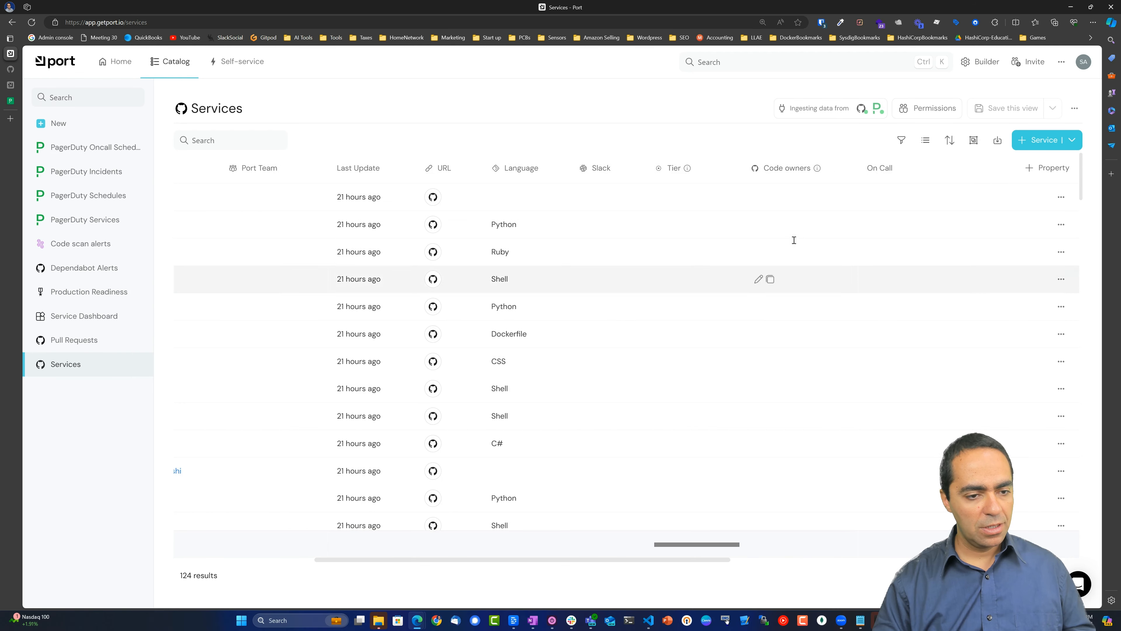
scroll(804, 215, "down", 3)
scroll(798, 209, "up", 3)
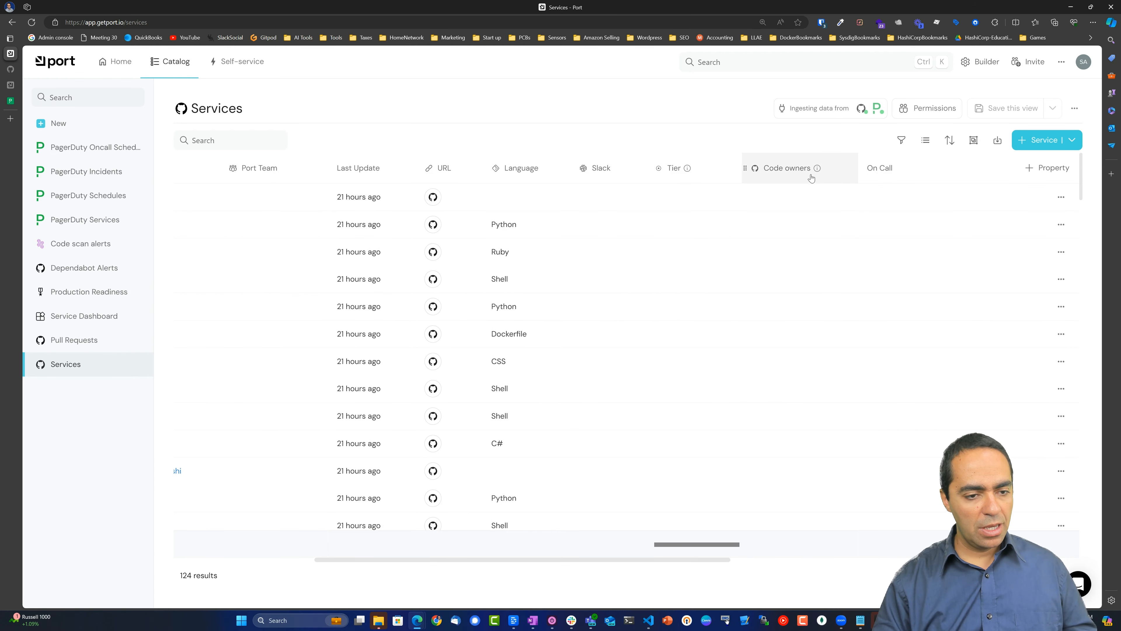
Sort services by Code owners descending, then open the Builder's data model.
left_click(777, 173)
left_click(786, 193)
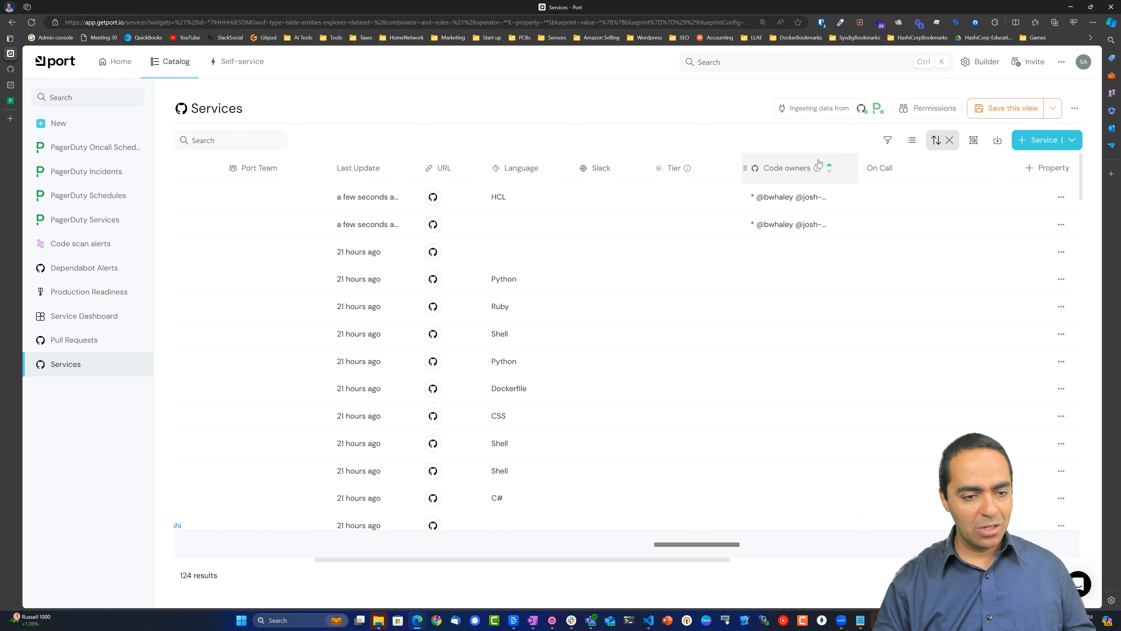
left_click(831, 176)
left_click(792, 214)
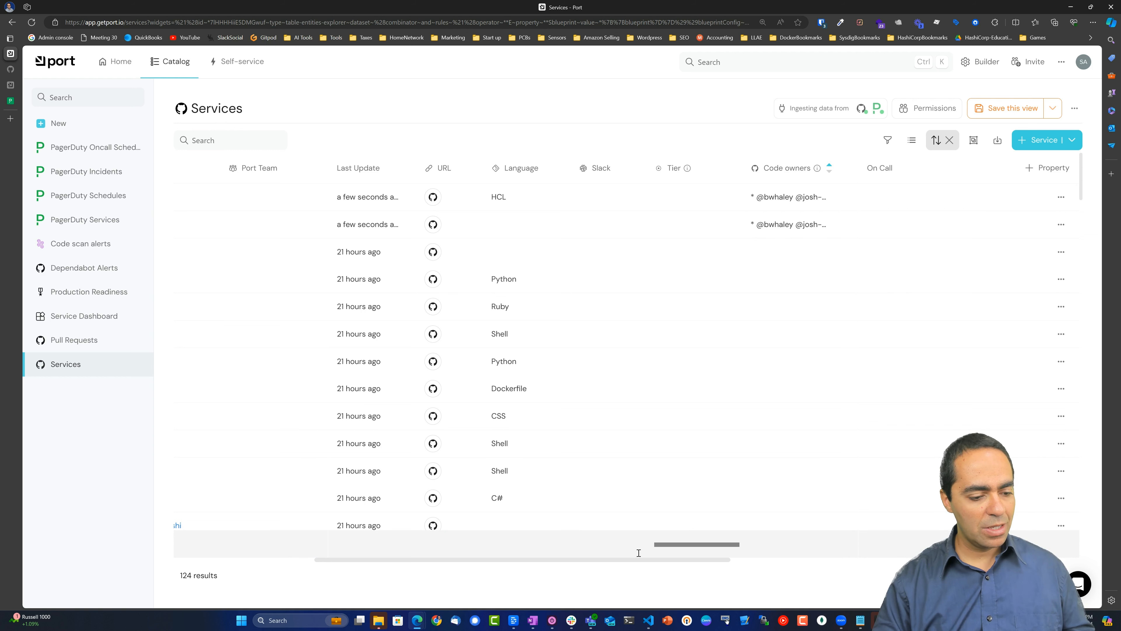
mouse_move(667, 549)
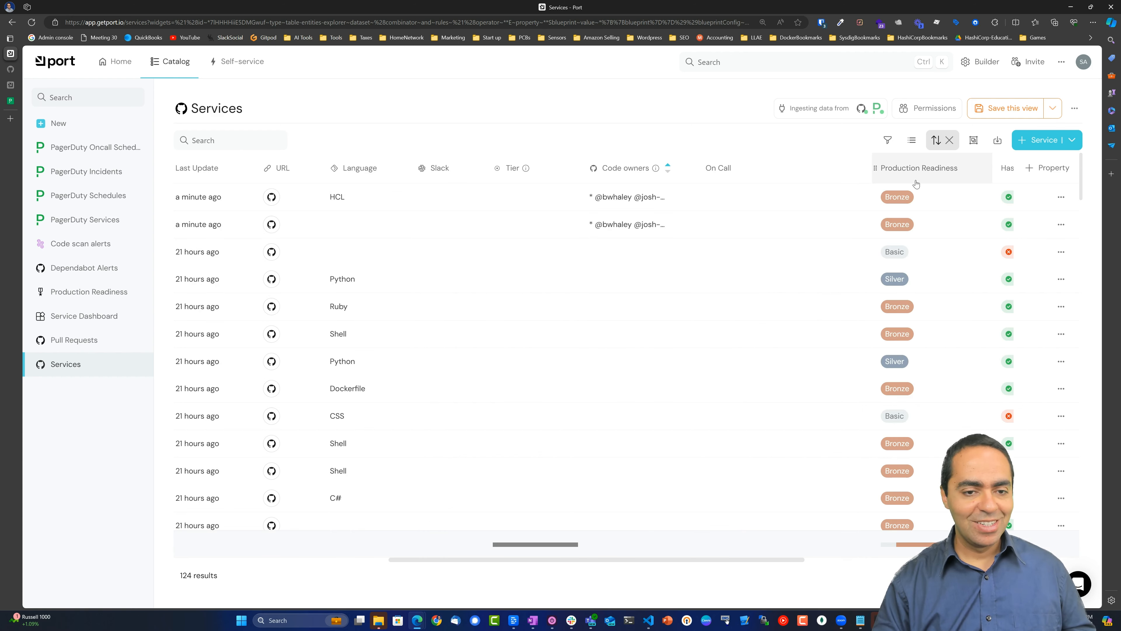
left_click(986, 70)
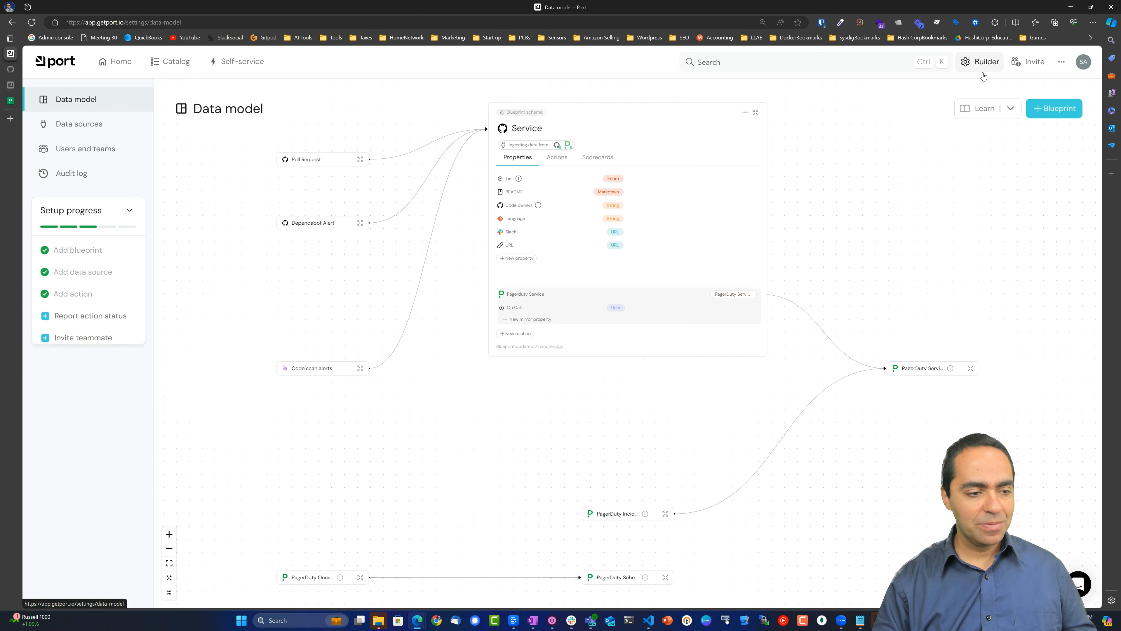
Open the Service blueprint's Production Readiness scorecard for editing.
left_click(598, 157)
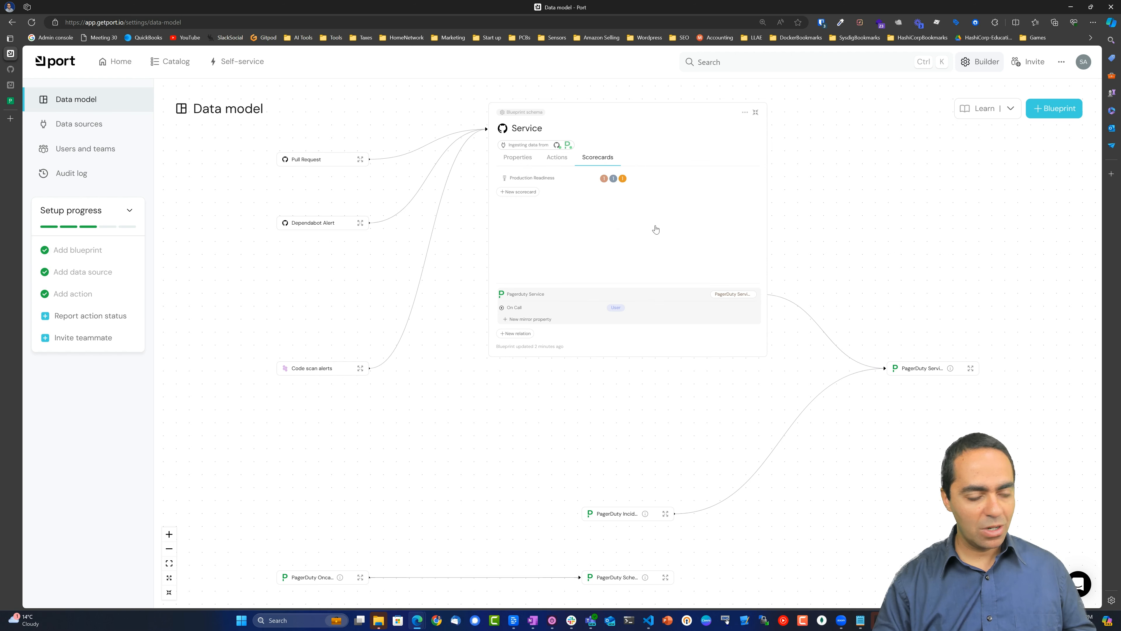
key("ctrl+plus")
key("ctrl+plus")
key("ctrl+plus")
key("ctrl+plus")
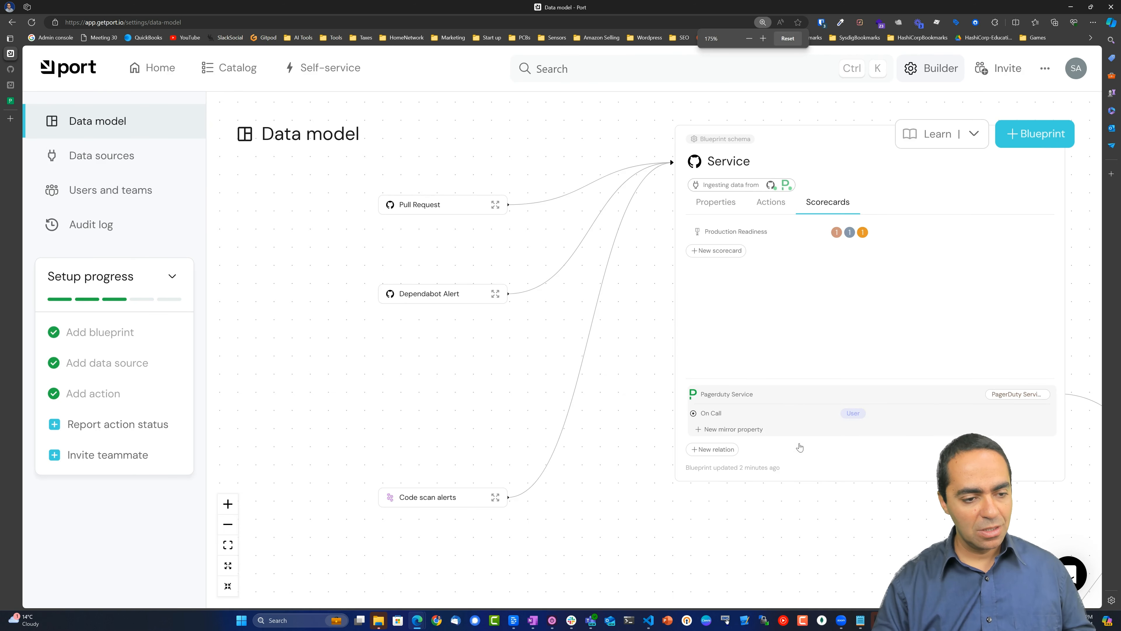
left_click(736, 236)
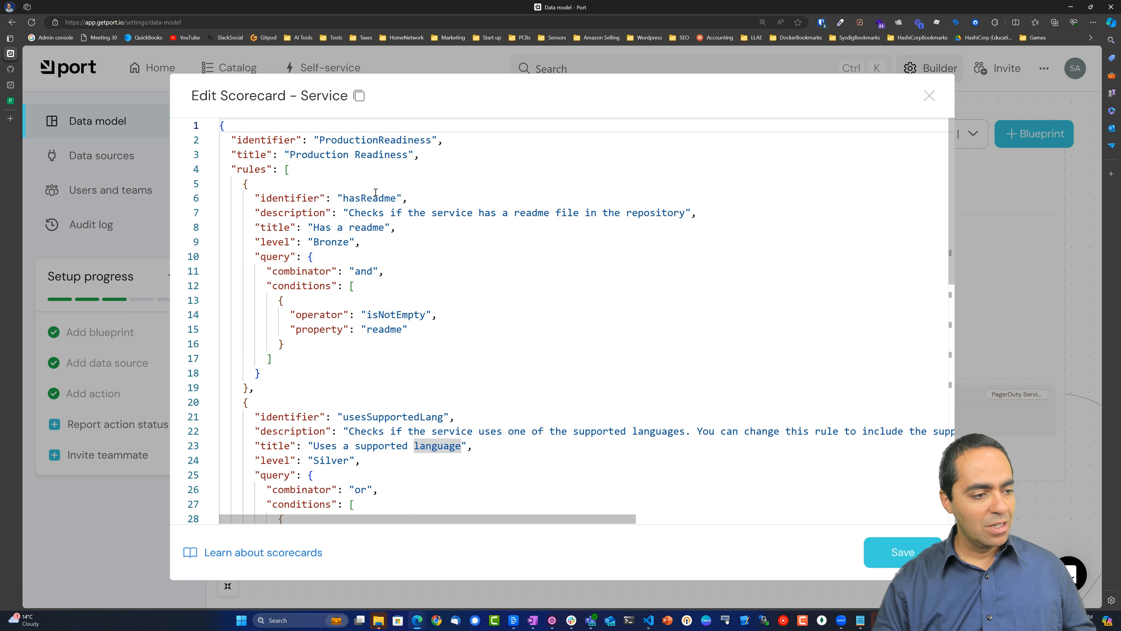
scroll(440, 268, "down", 8)
scroll(376, 204, "down", 5)
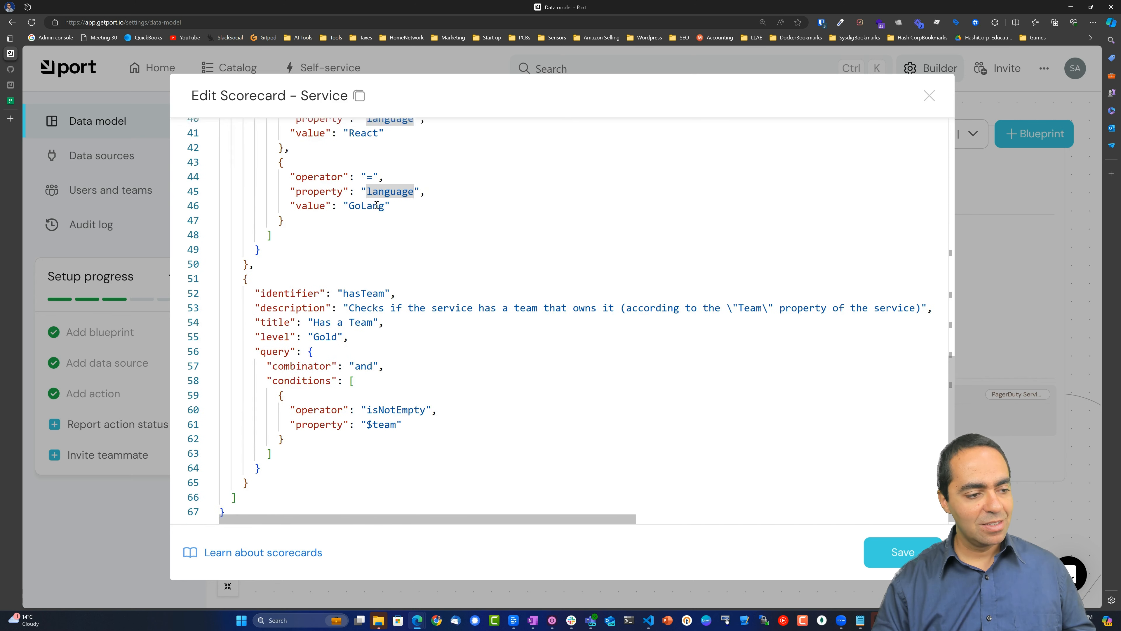
Replace the scorecard JSON with the readme, team, Slack, code-owners and on-call rules, and save.
left_click(419, 215)
left_click(508, 291)
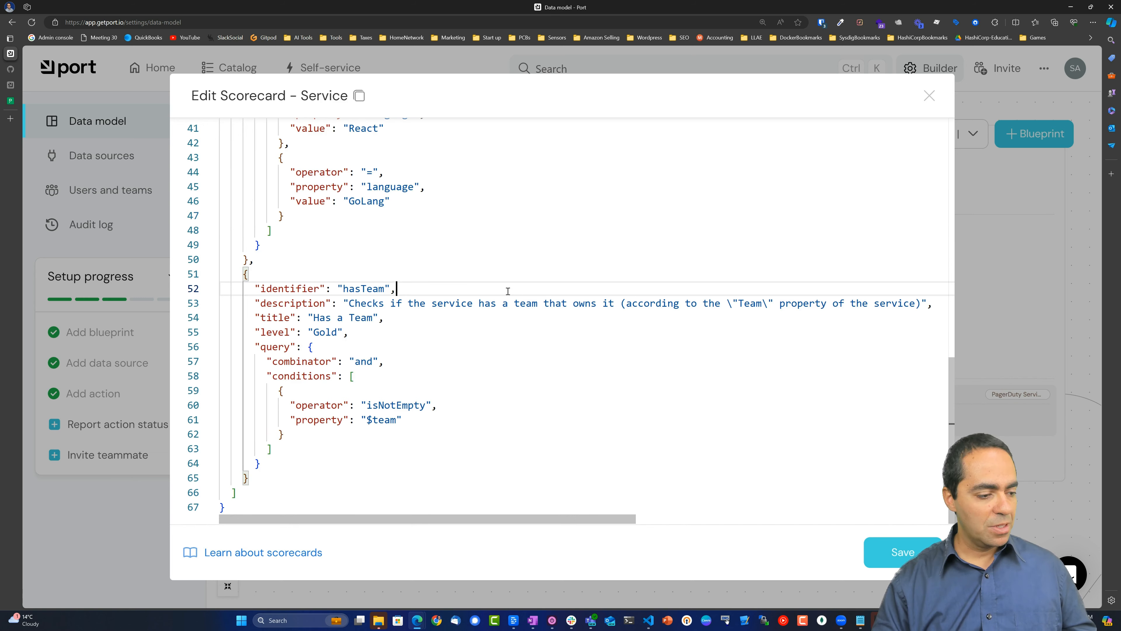
key("ctrl+a")
scroll(508, 291, "up", 13)
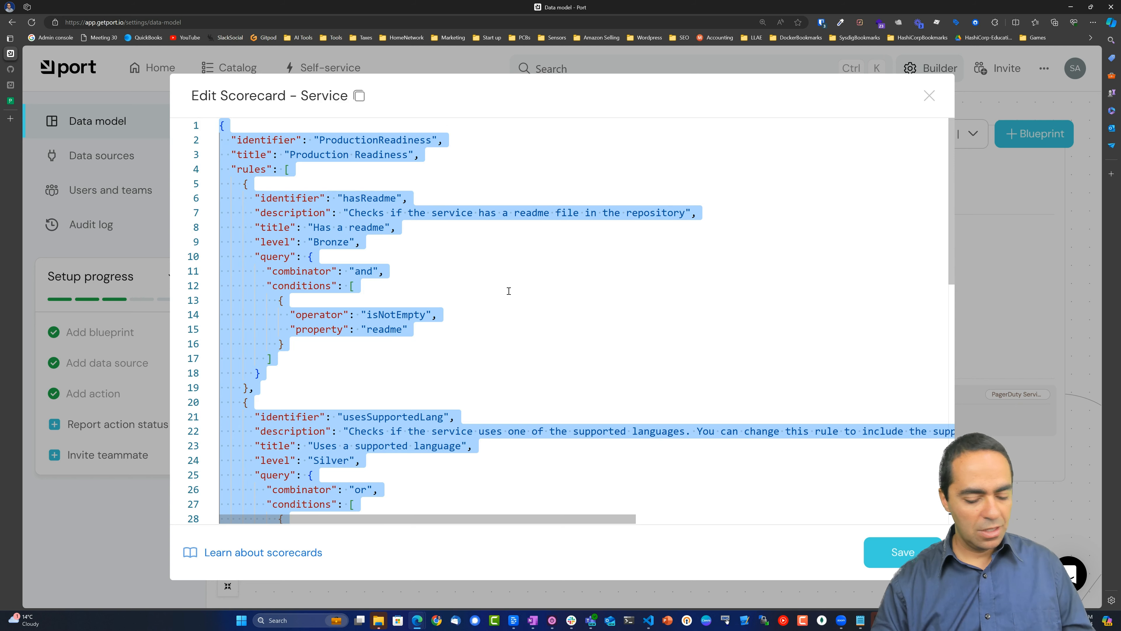
key("ctrl+v")
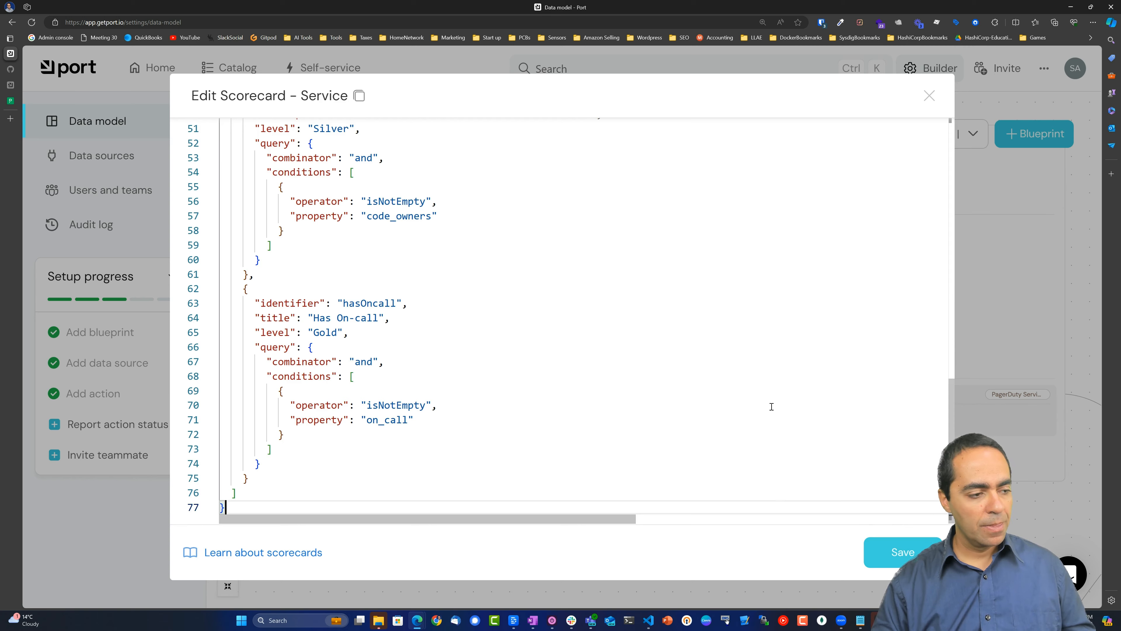
scroll(772, 407, "up", 15)
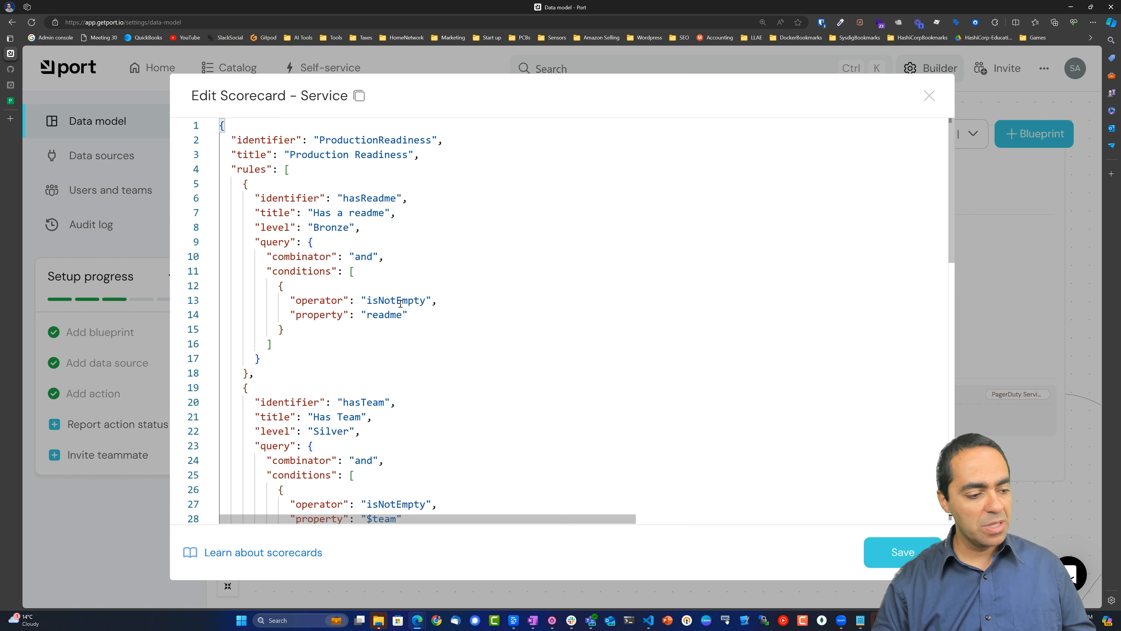
scroll(401, 304, "down", 8)
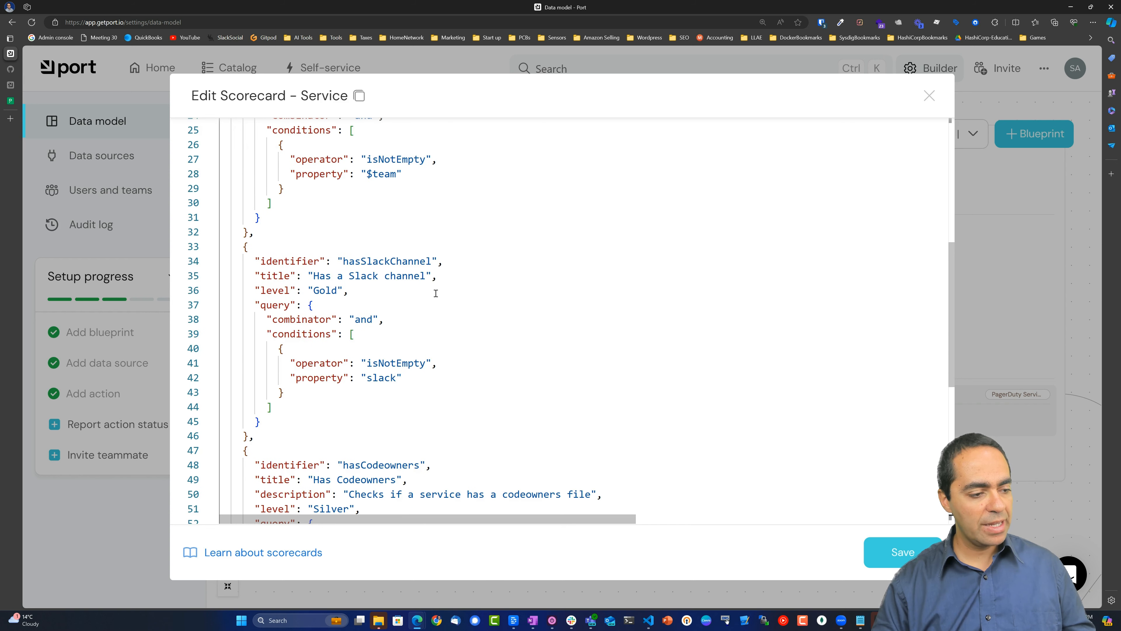
scroll(508, 353, "down", 3)
scroll(486, 356, "down", 3)
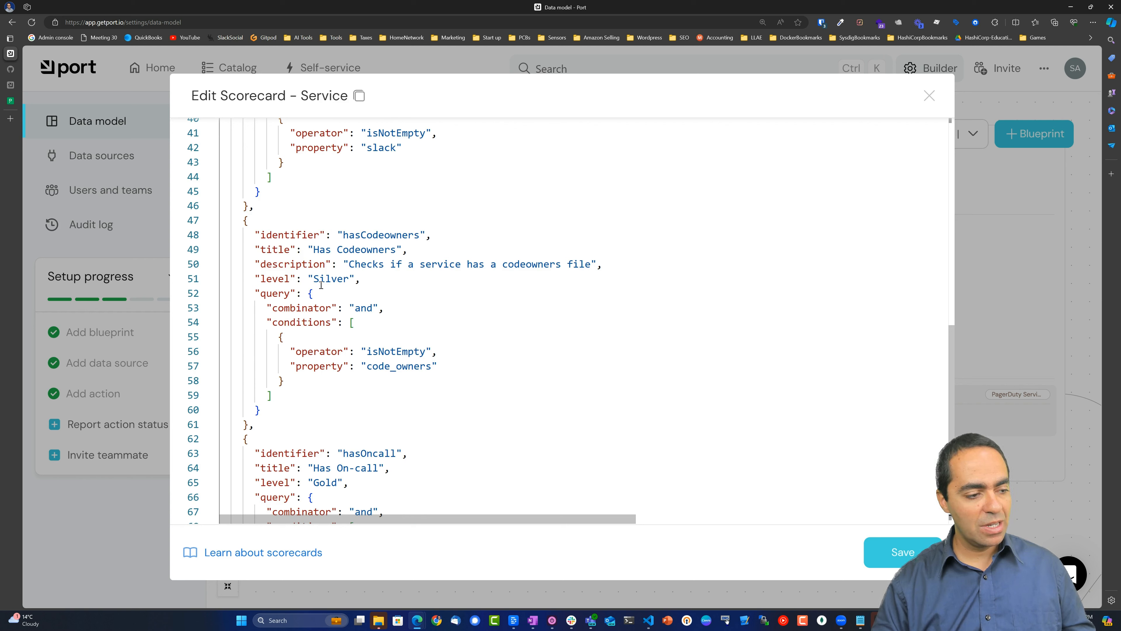
scroll(381, 334, "down", 3)
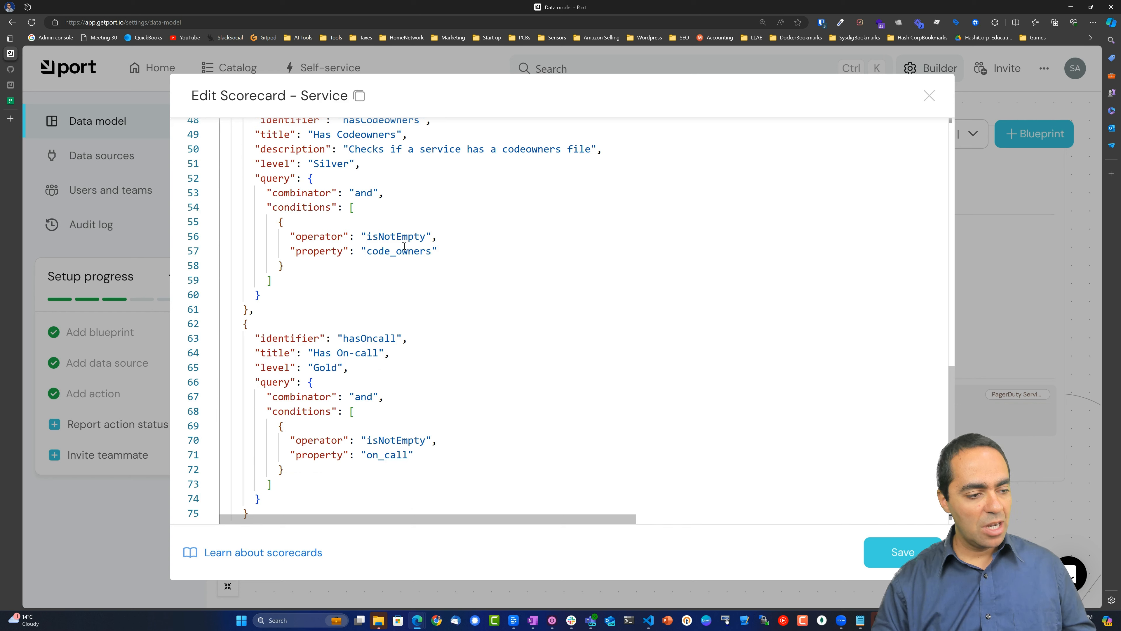
scroll(446, 312, "down", 2)
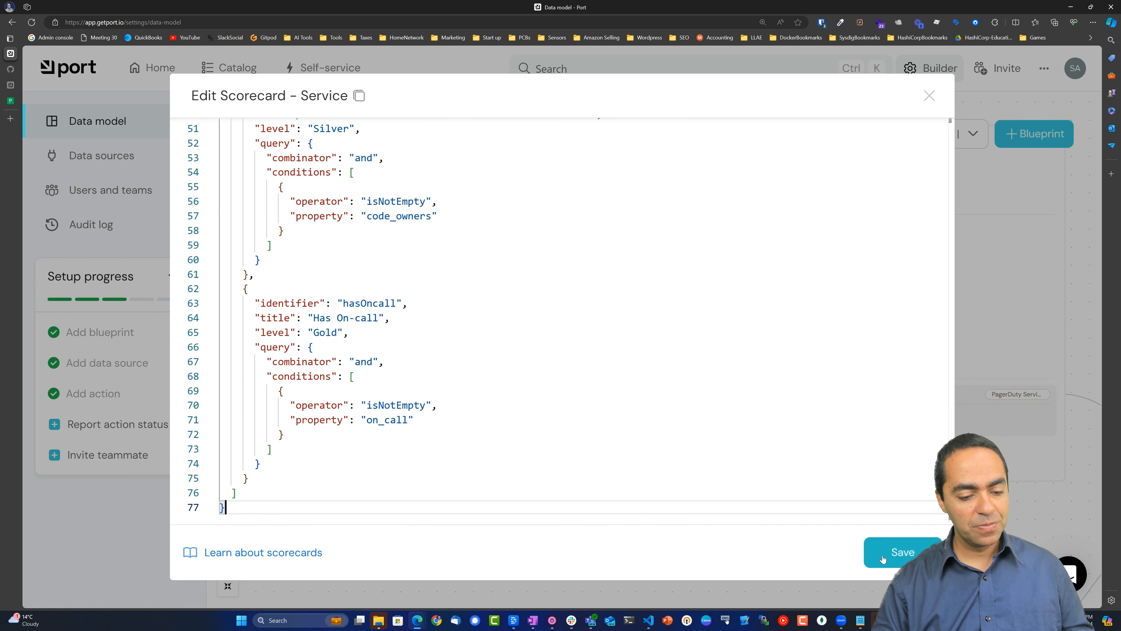
left_click(867, 552)
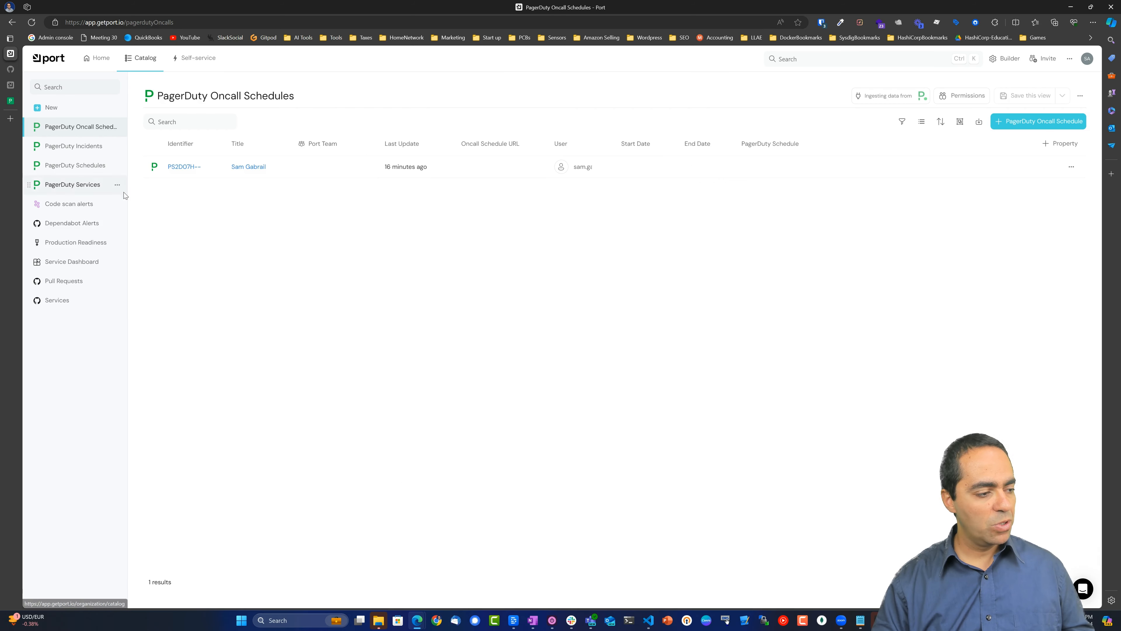
Scroll the Services table through the new scorecard rule columns, then open sysdig-anthos.
left_click(61, 302)
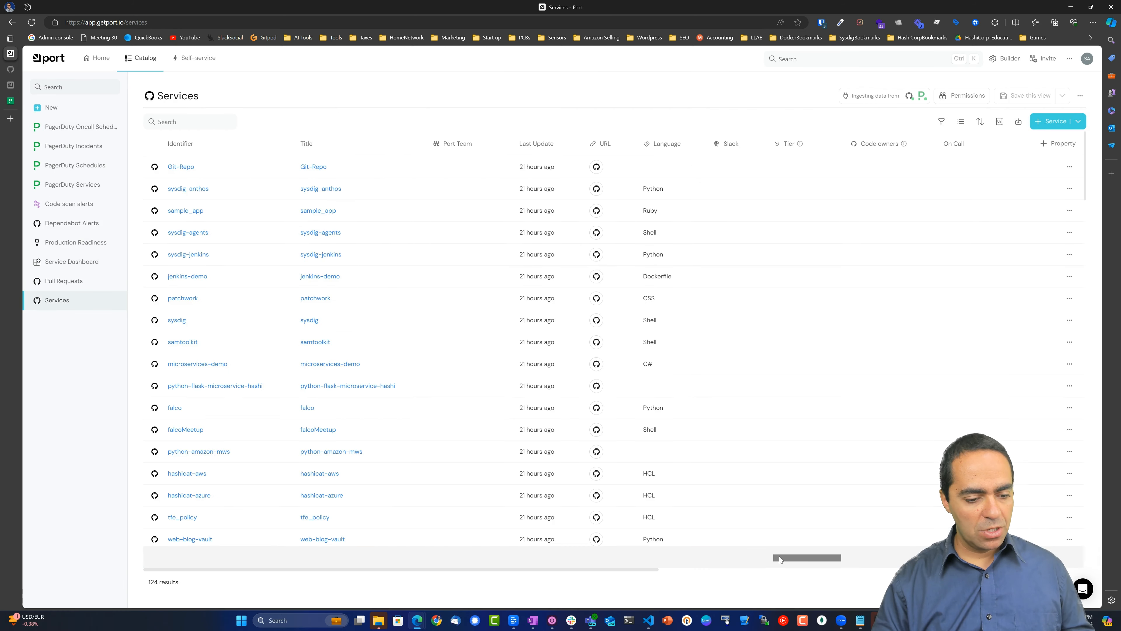
scroll(790, 569, "right", 5)
scroll(778, 576, "right", 1)
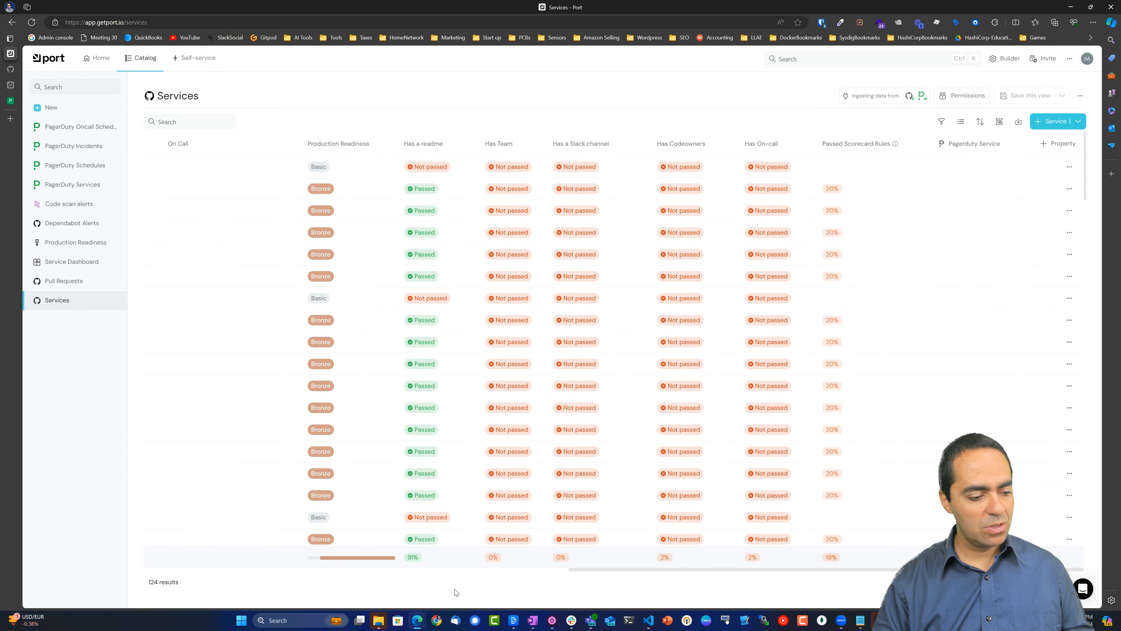
left_click_drag(583, 573, 142, 561)
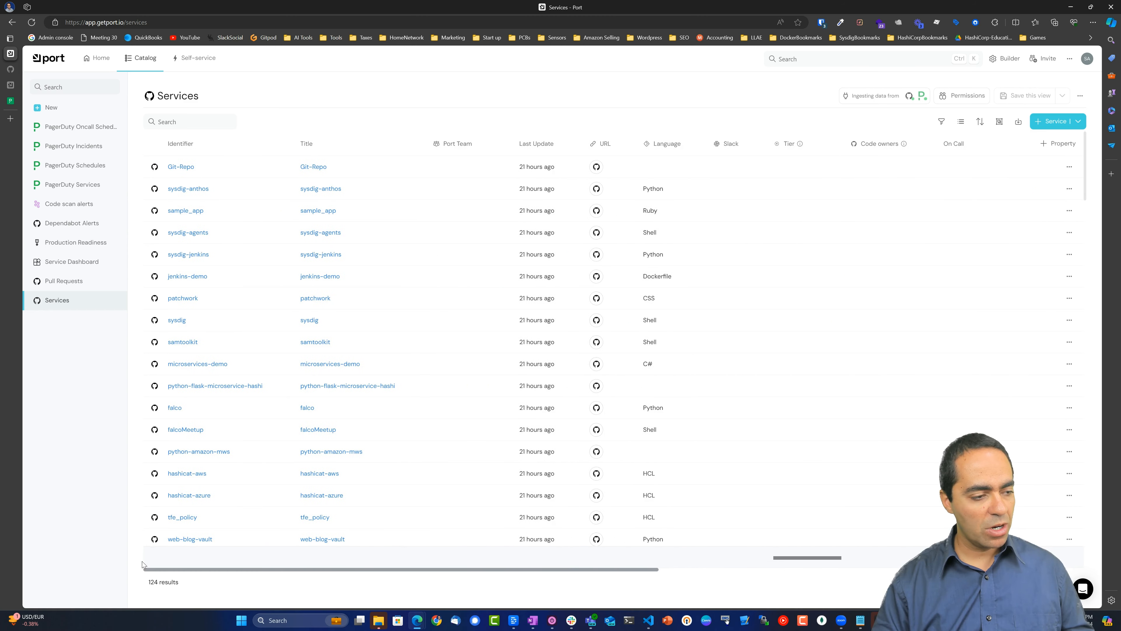
left_click(189, 189)
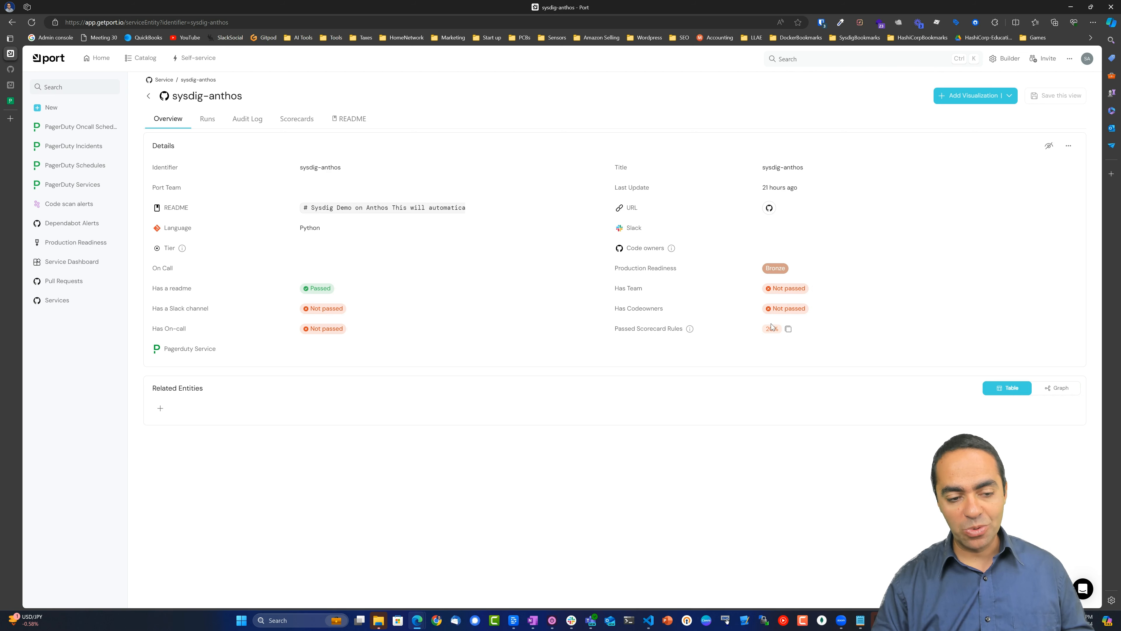
Show sysdig-anthos's Production Readiness scorecard enlarged, then scroll the docs guide to its Conclusion.
left_click(295, 122)
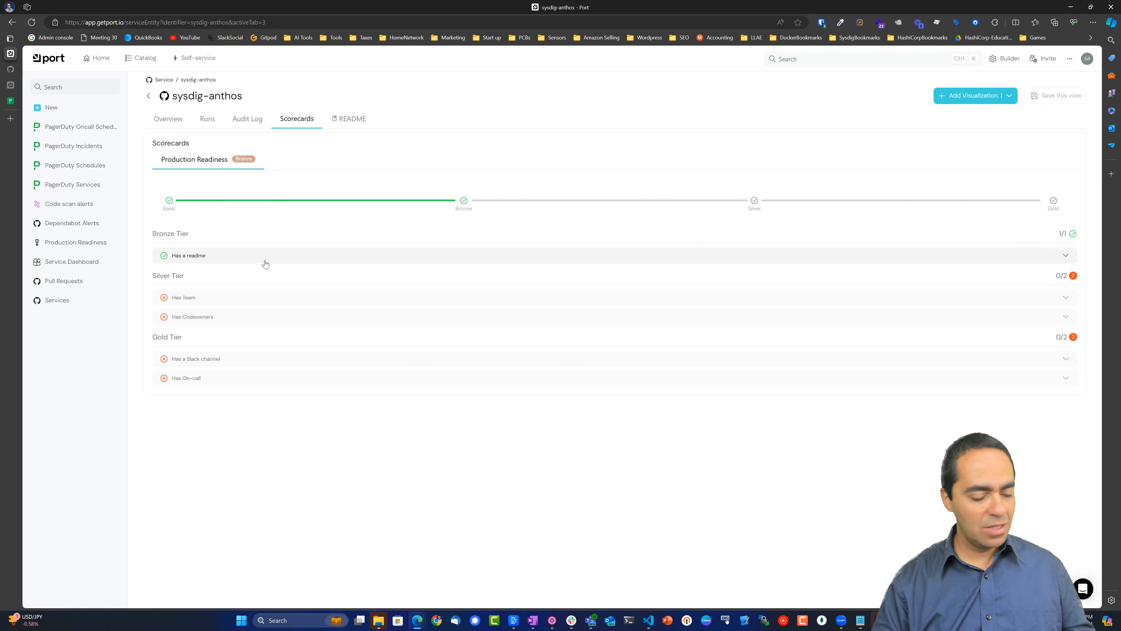
key("ctrl+plus")
key("ctrl+plus")
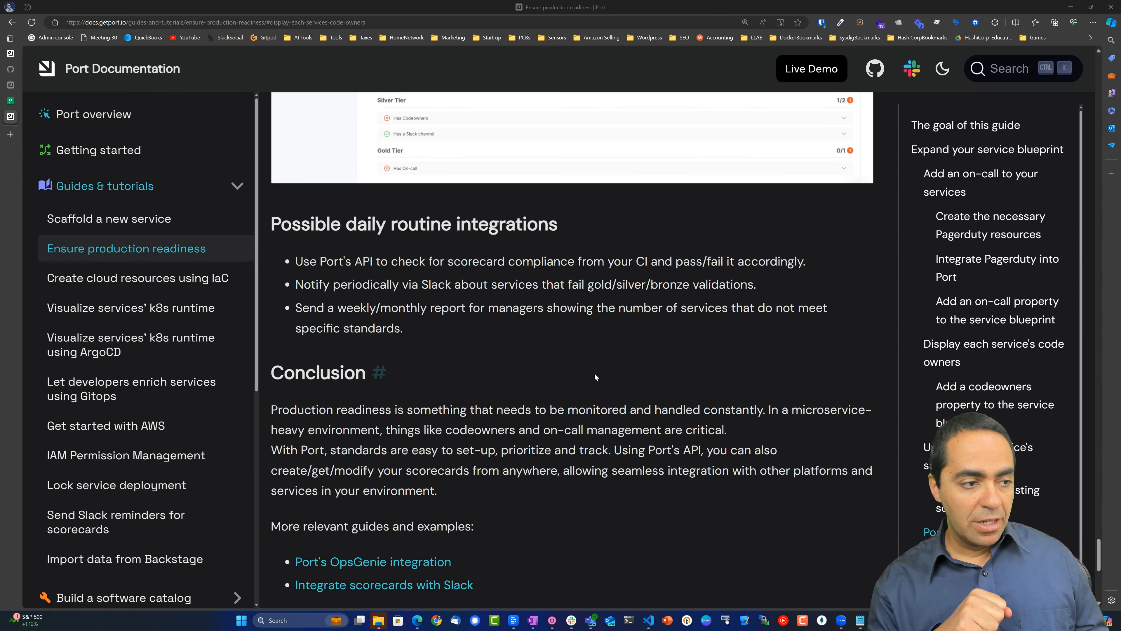
scroll(454, 242, "down", 3)
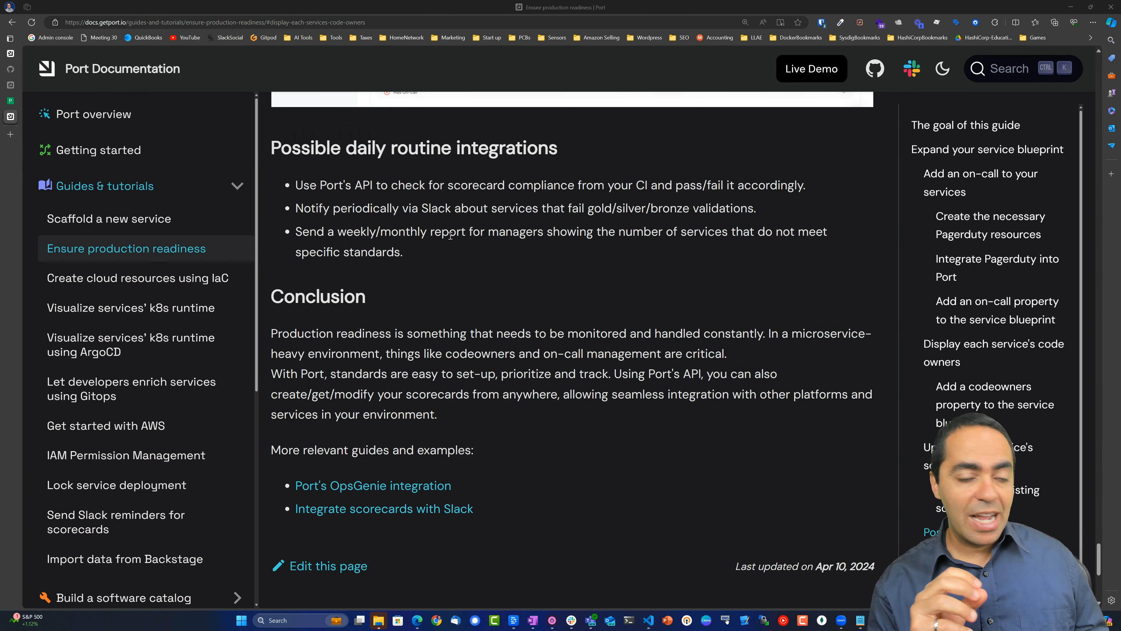